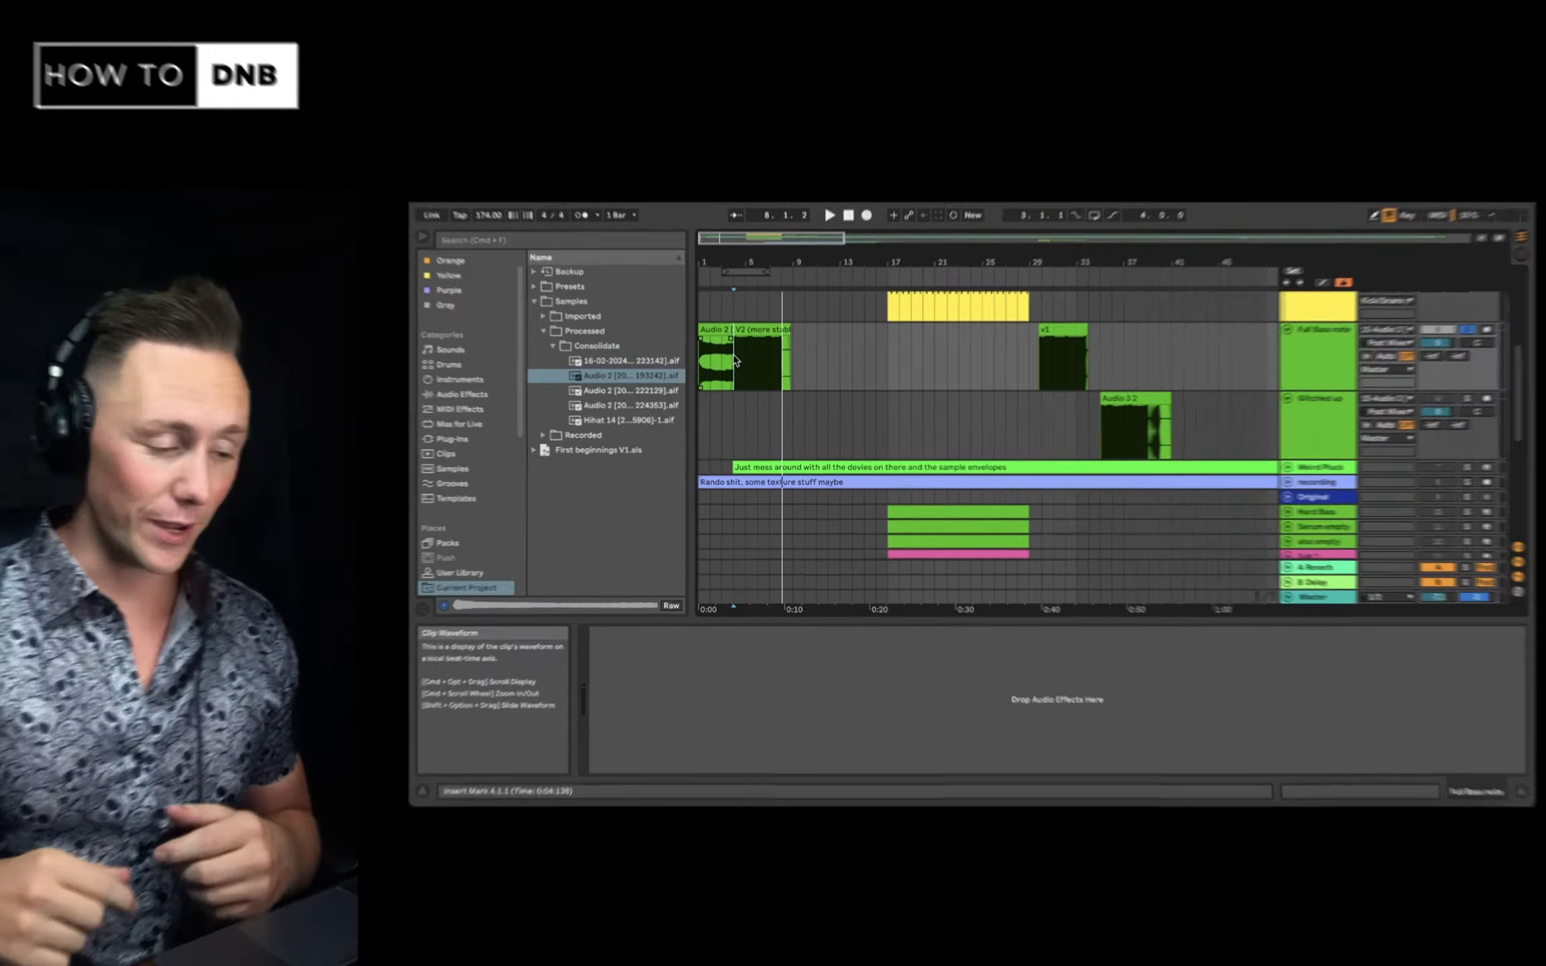
Look through the arrangement for the recorded audio clips on the Audio 1 track, around bars 113 to 129
scroll(897, 441, up, 5)
scroll(898, 441, right, 1)
scroll(993, 410, down, 5)
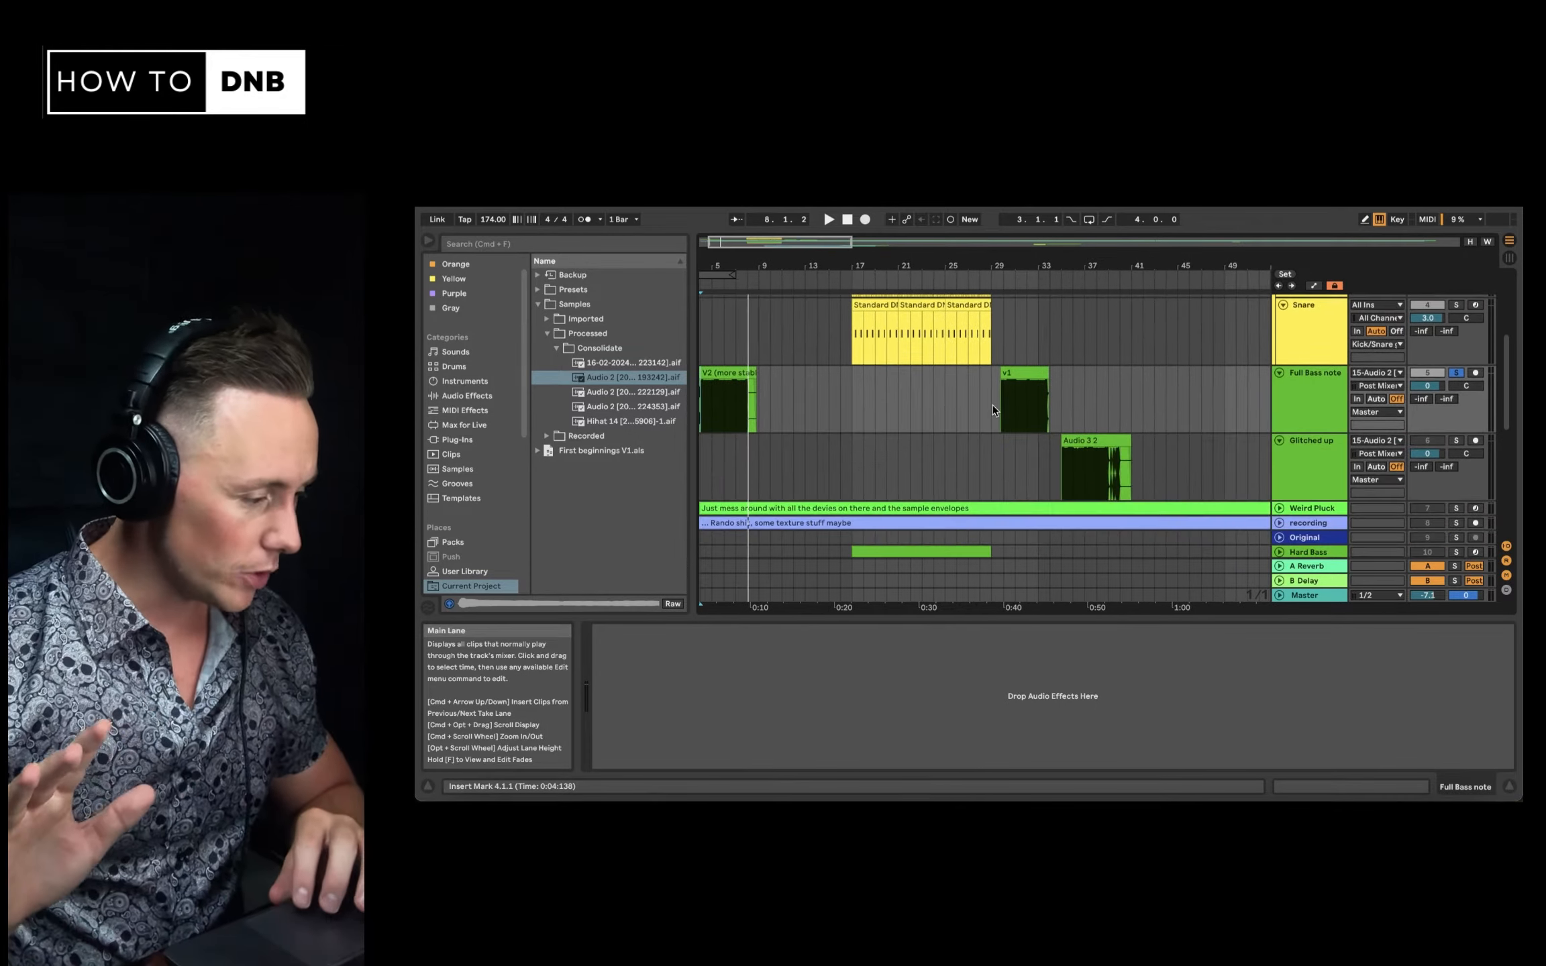
scroll(993, 410, right, 20)
scroll(994, 410, down, 8)
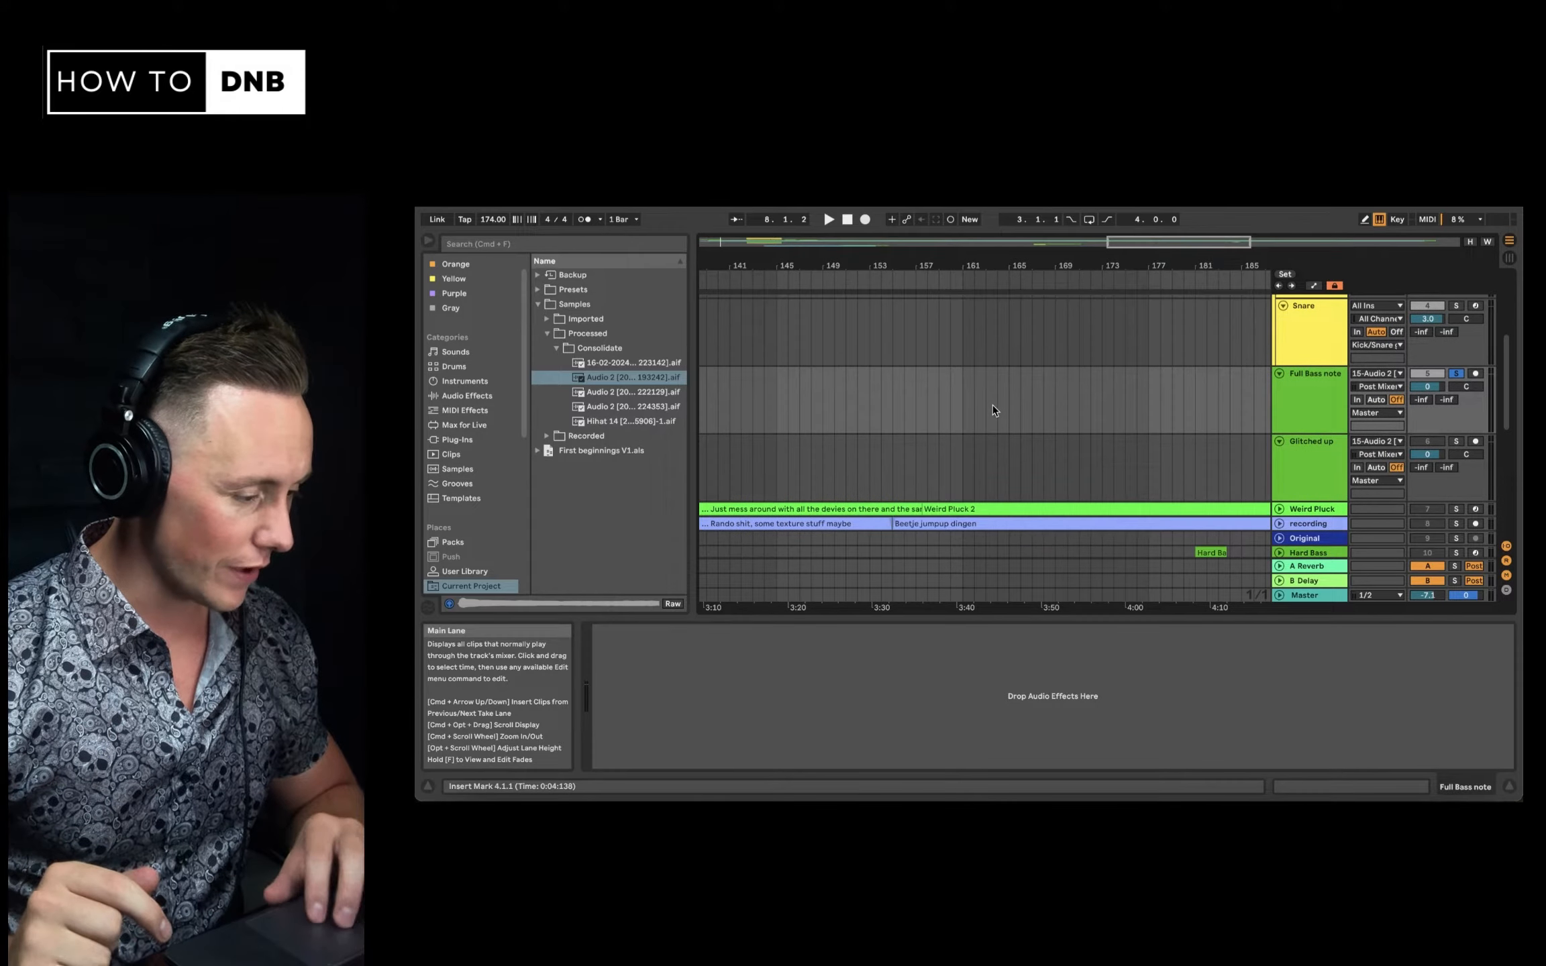
scroll(994, 411, right, 18)
scroll(993, 409, up, 4)
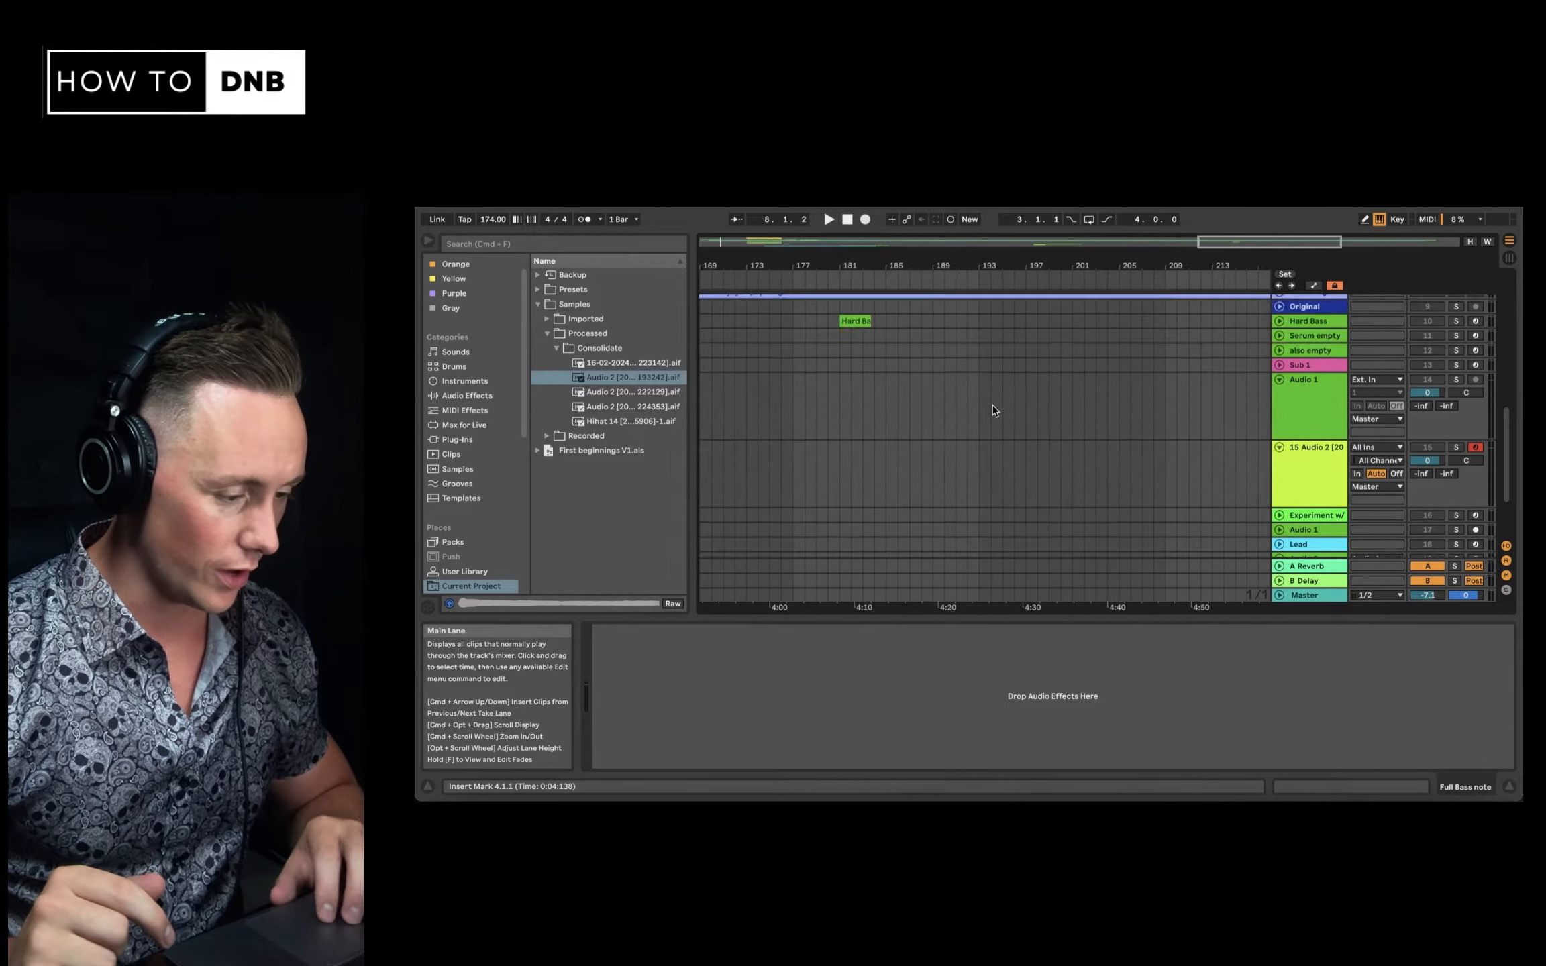
scroll(993, 410, left, 16)
scroll(993, 404, down, 4)
scroll(993, 405, left, 4)
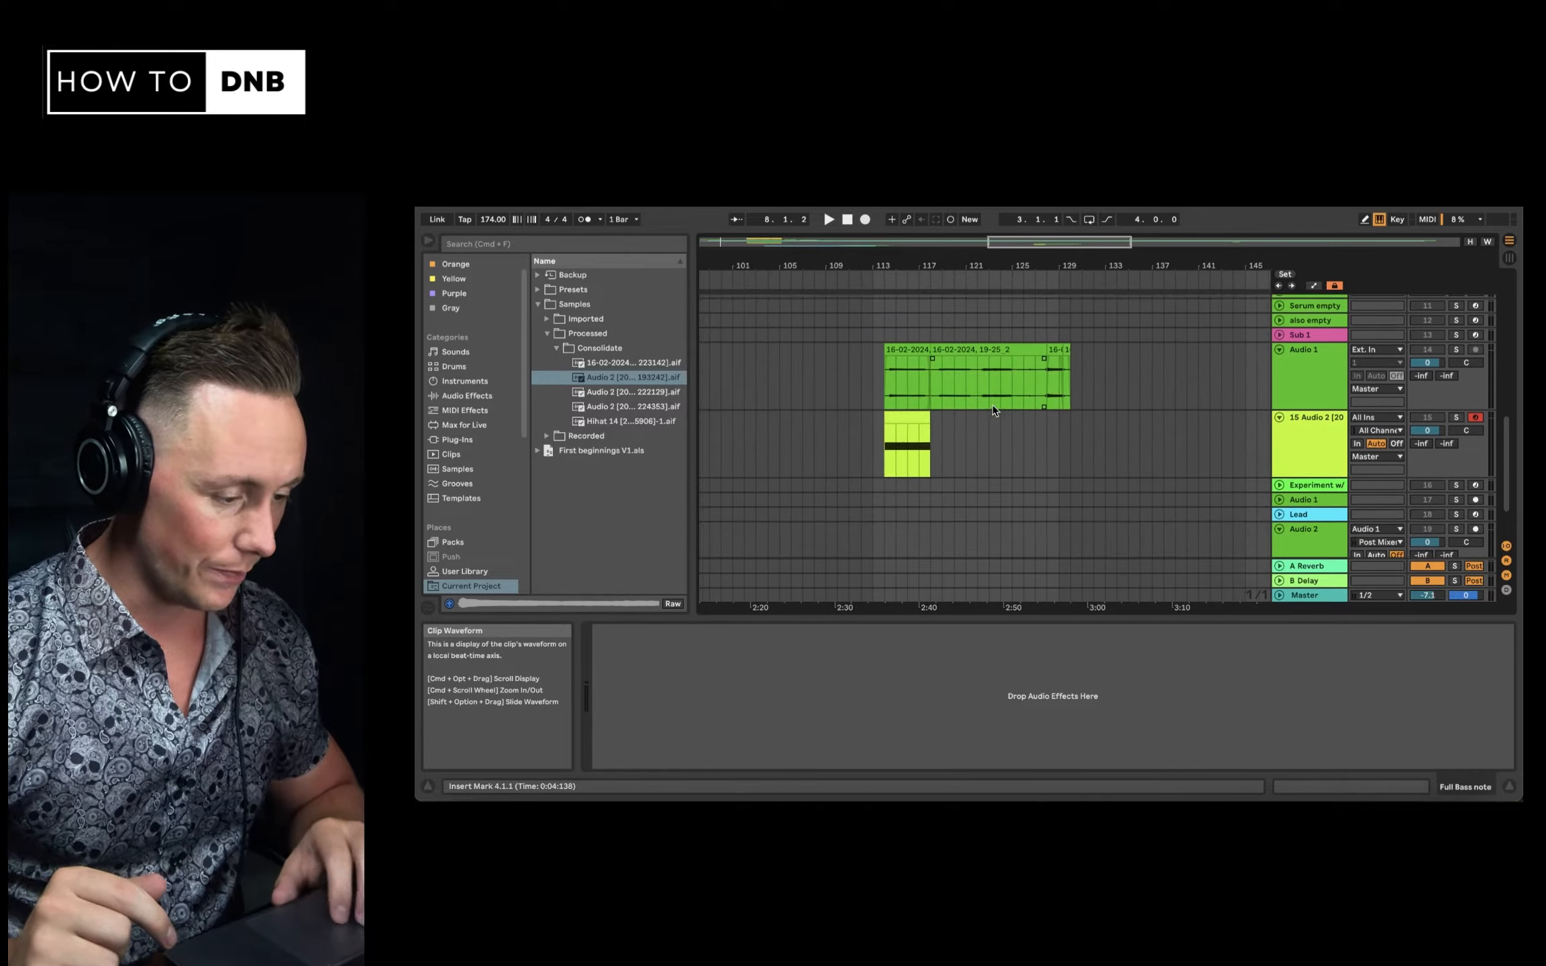
Solo the Audio 1 track, play its recording from bar 115, and focus on the clip at bars 114 to 118
click(899, 364)
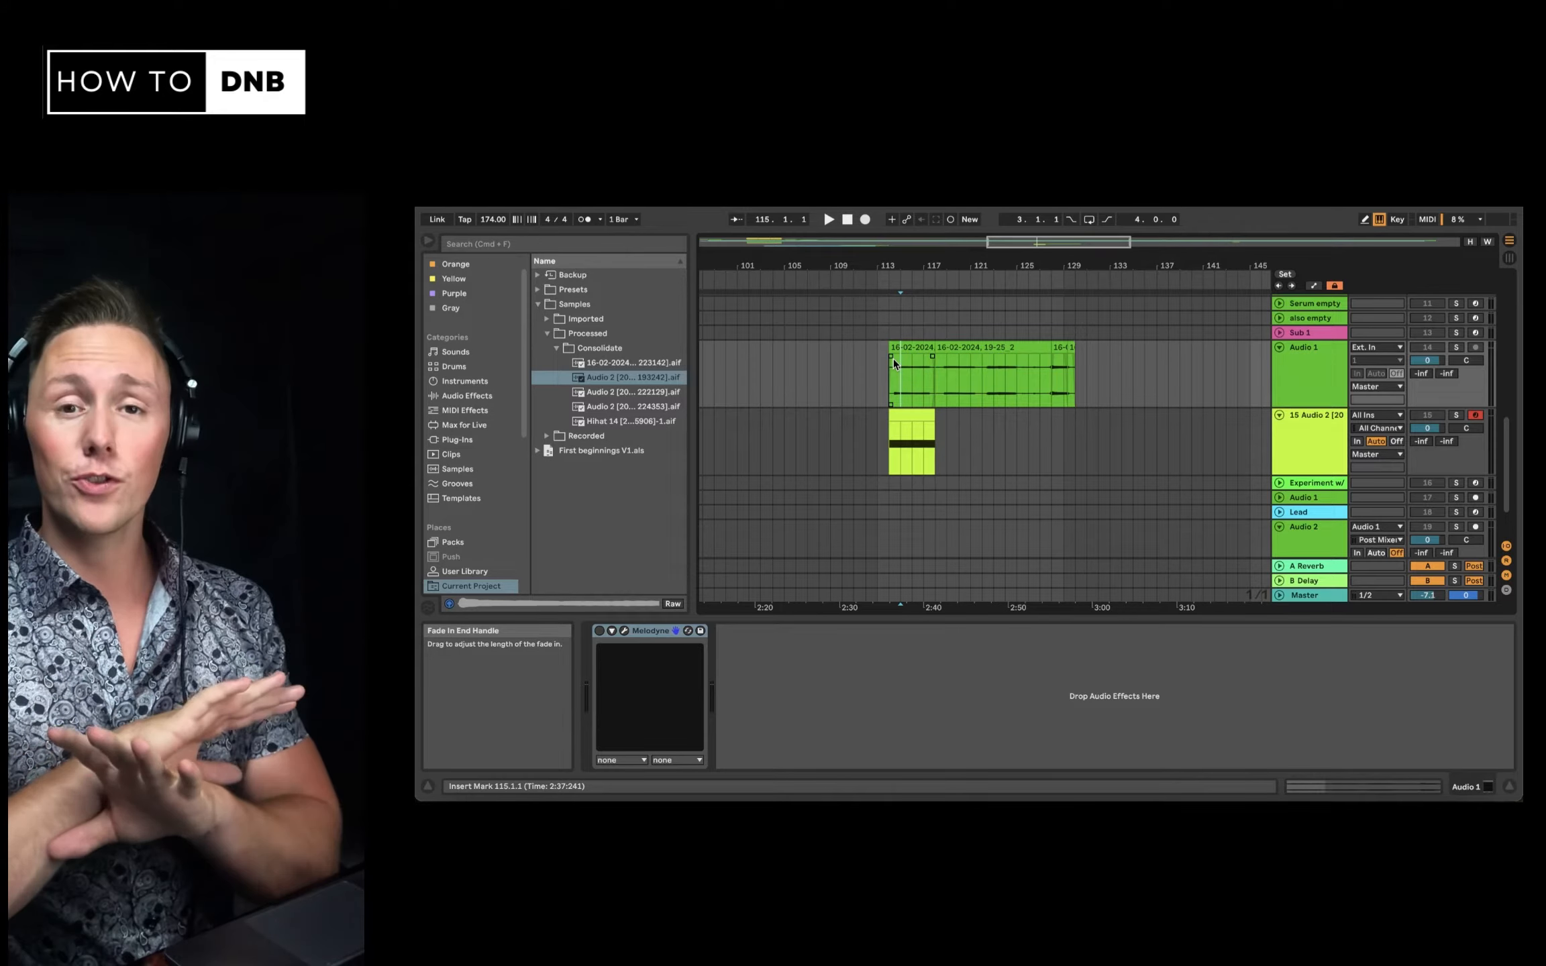
click(1456, 348)
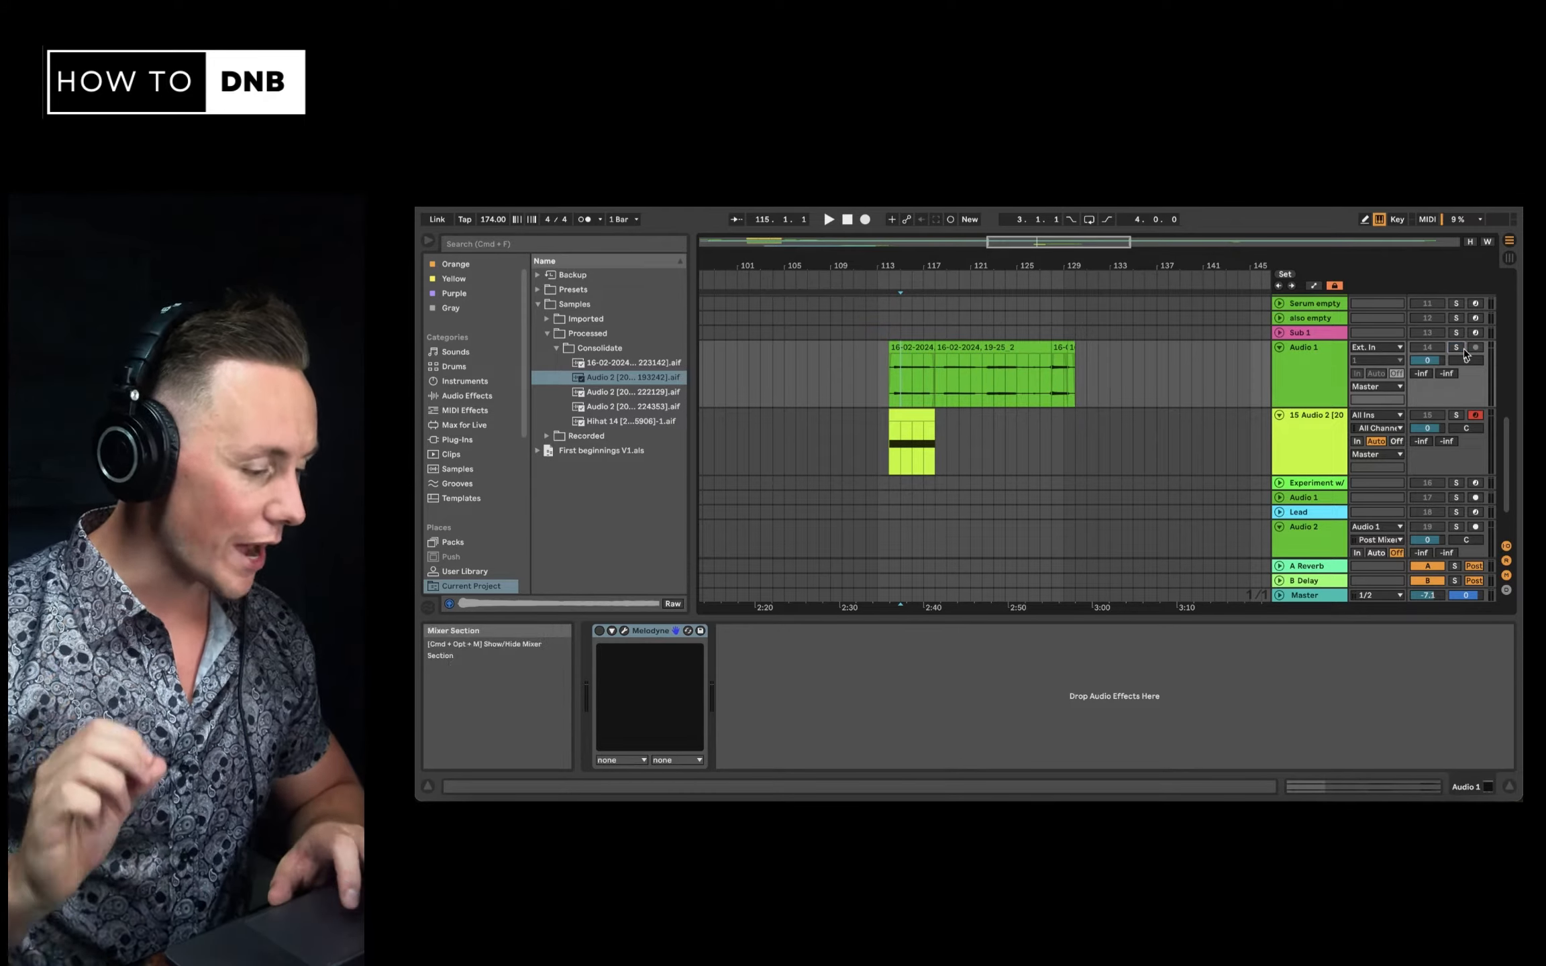
key(space)
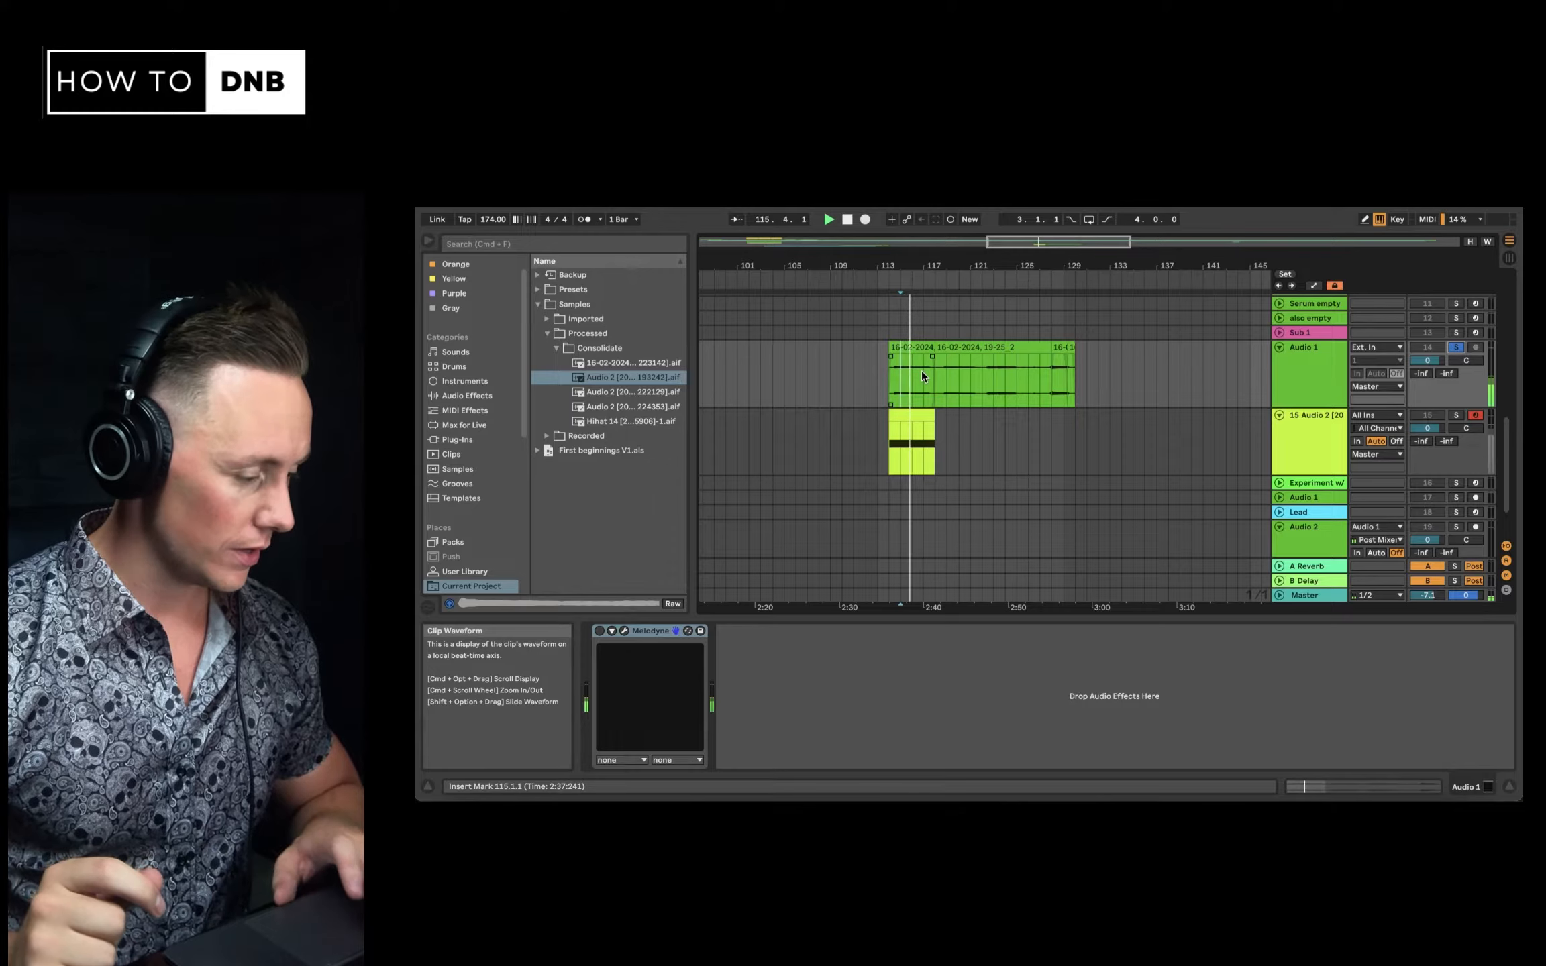
click(921, 371)
key(space)
key(z)
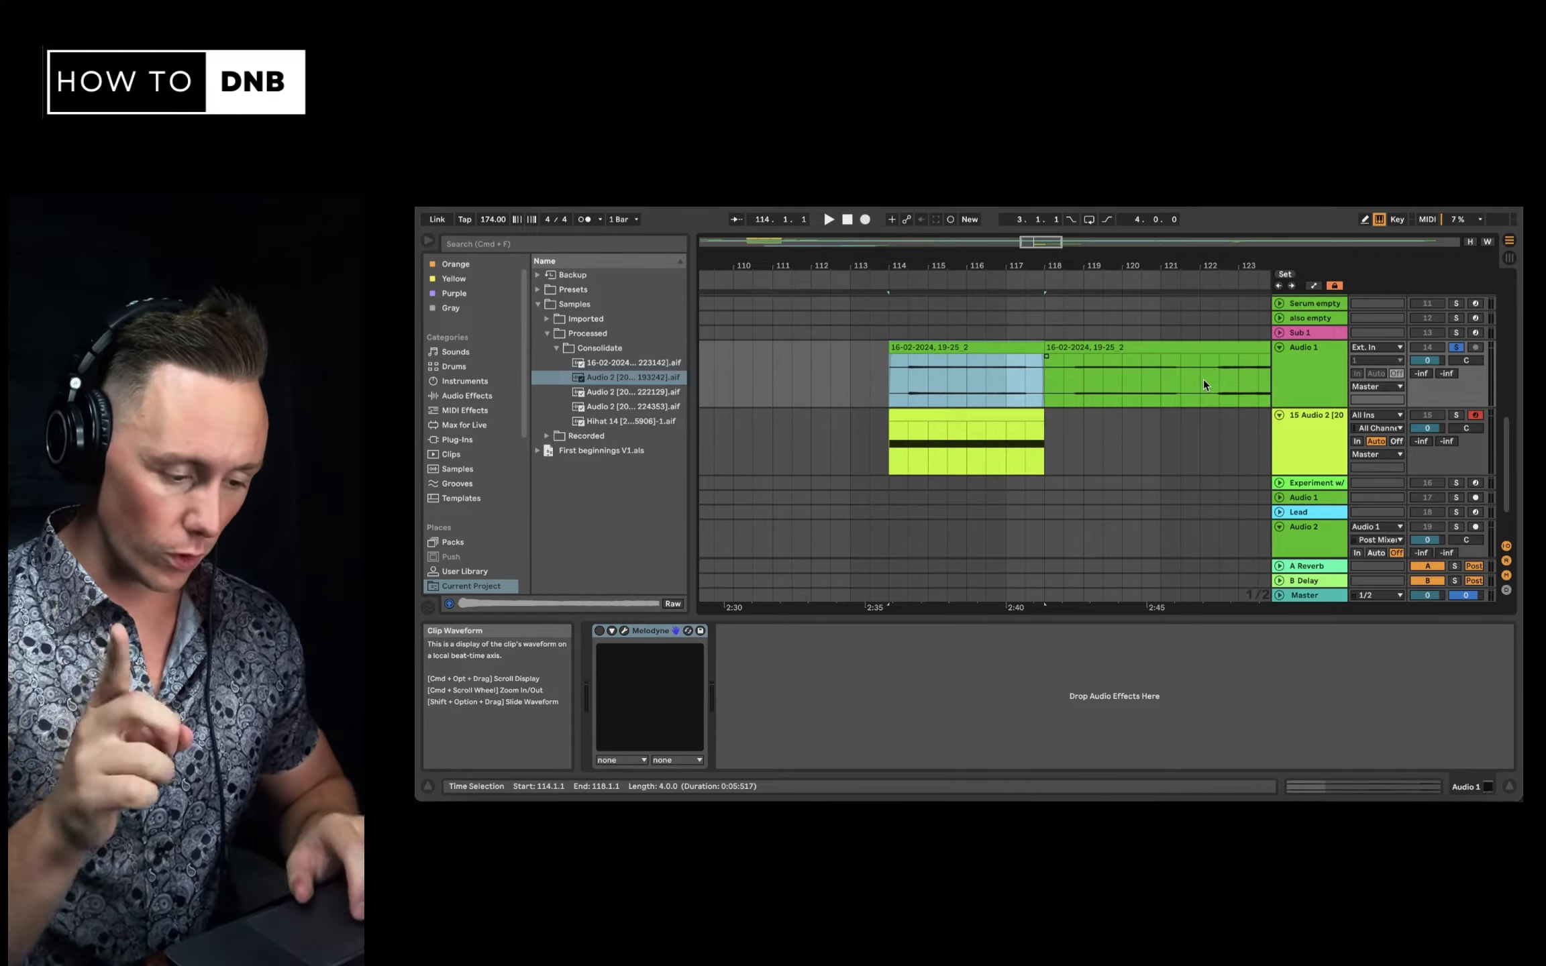
Show Audio 1's Melodyne editor and select the C 3 note between bars 49 and 53
click(626, 631)
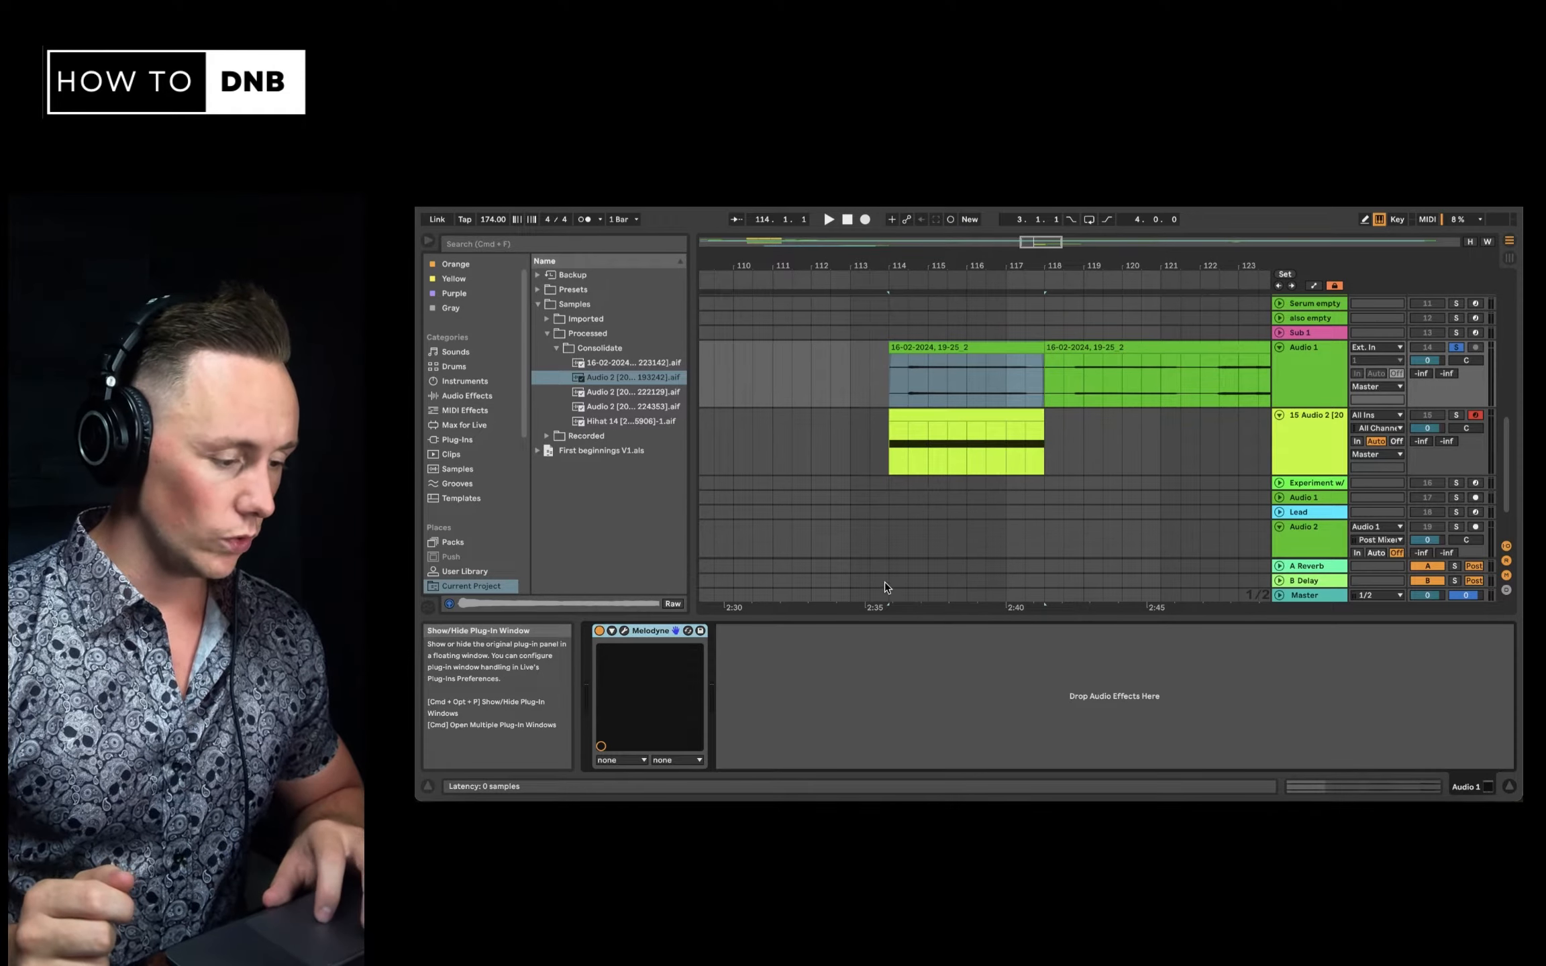
scroll(1048, 551, up, 1)
scroll(1047, 547, up, 10)
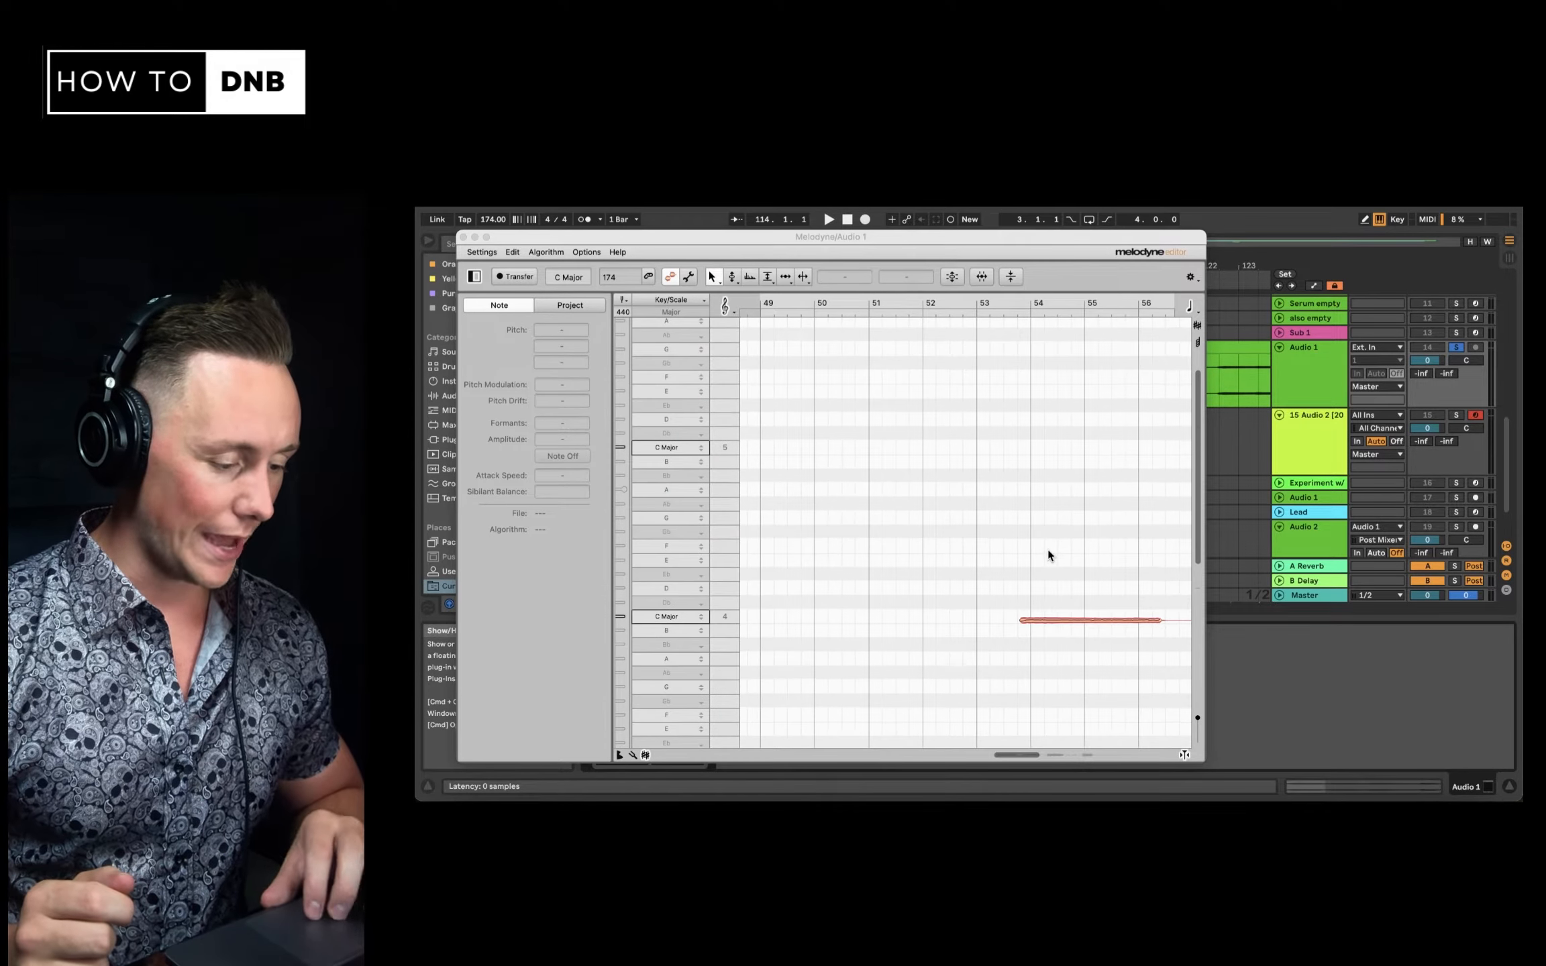
scroll(1047, 547, down, 12)
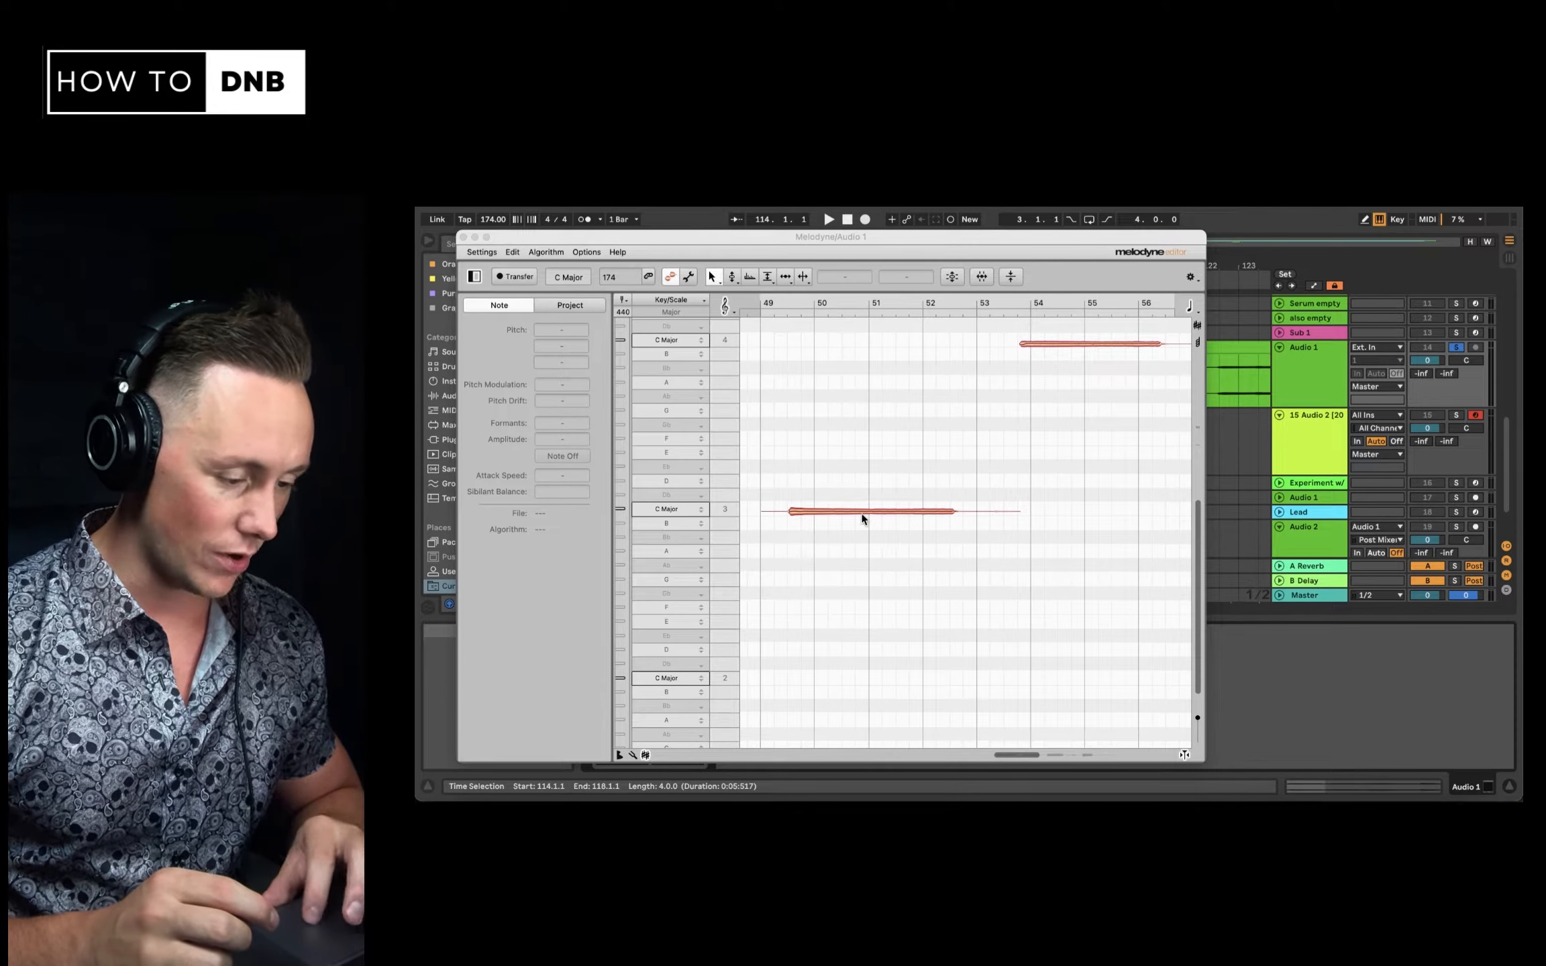
click(900, 514)
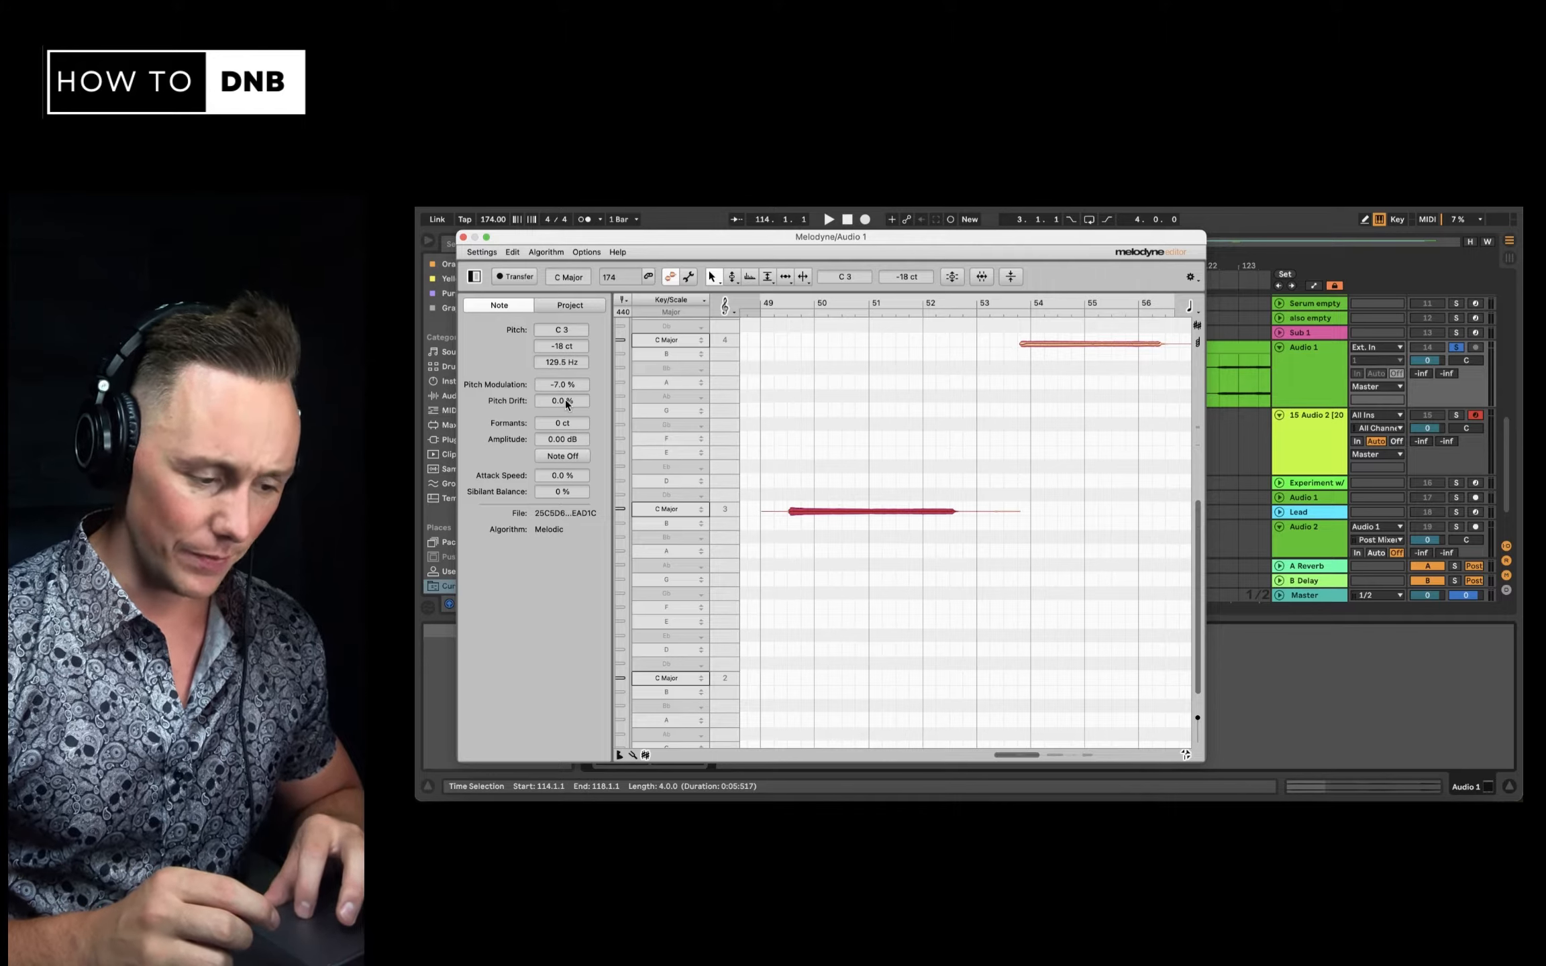
Set the C 3 note's pitch drift to 10% and pitch modulation to -224%, and close the Melodyne editor
drag(565, 400, 632, 281)
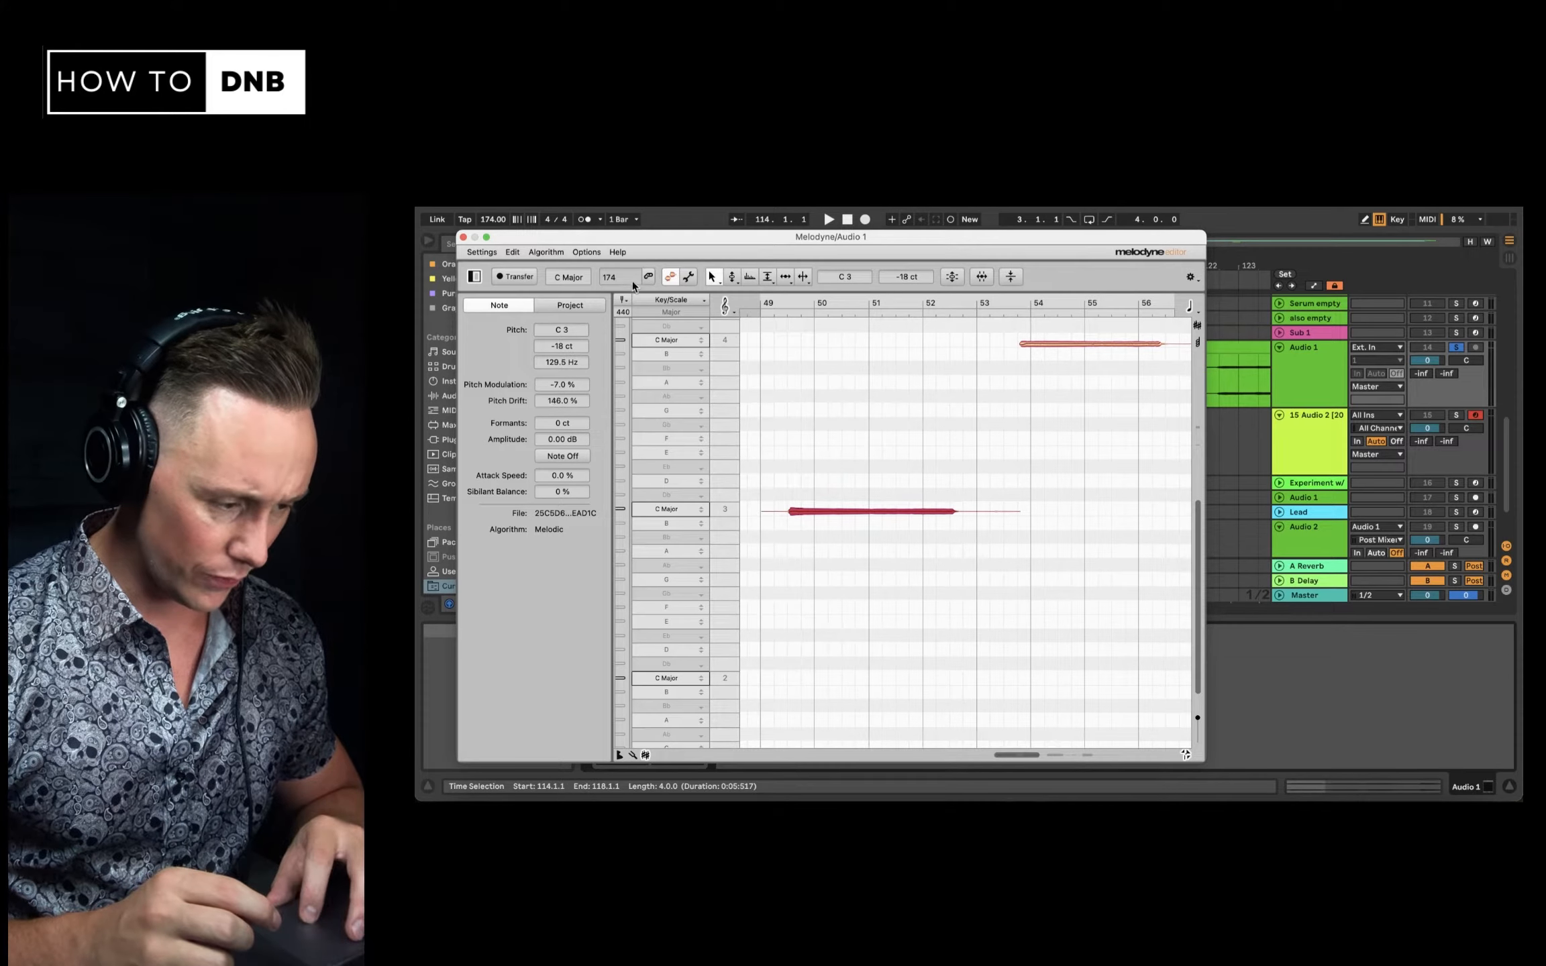
drag(563, 384, 557, 553)
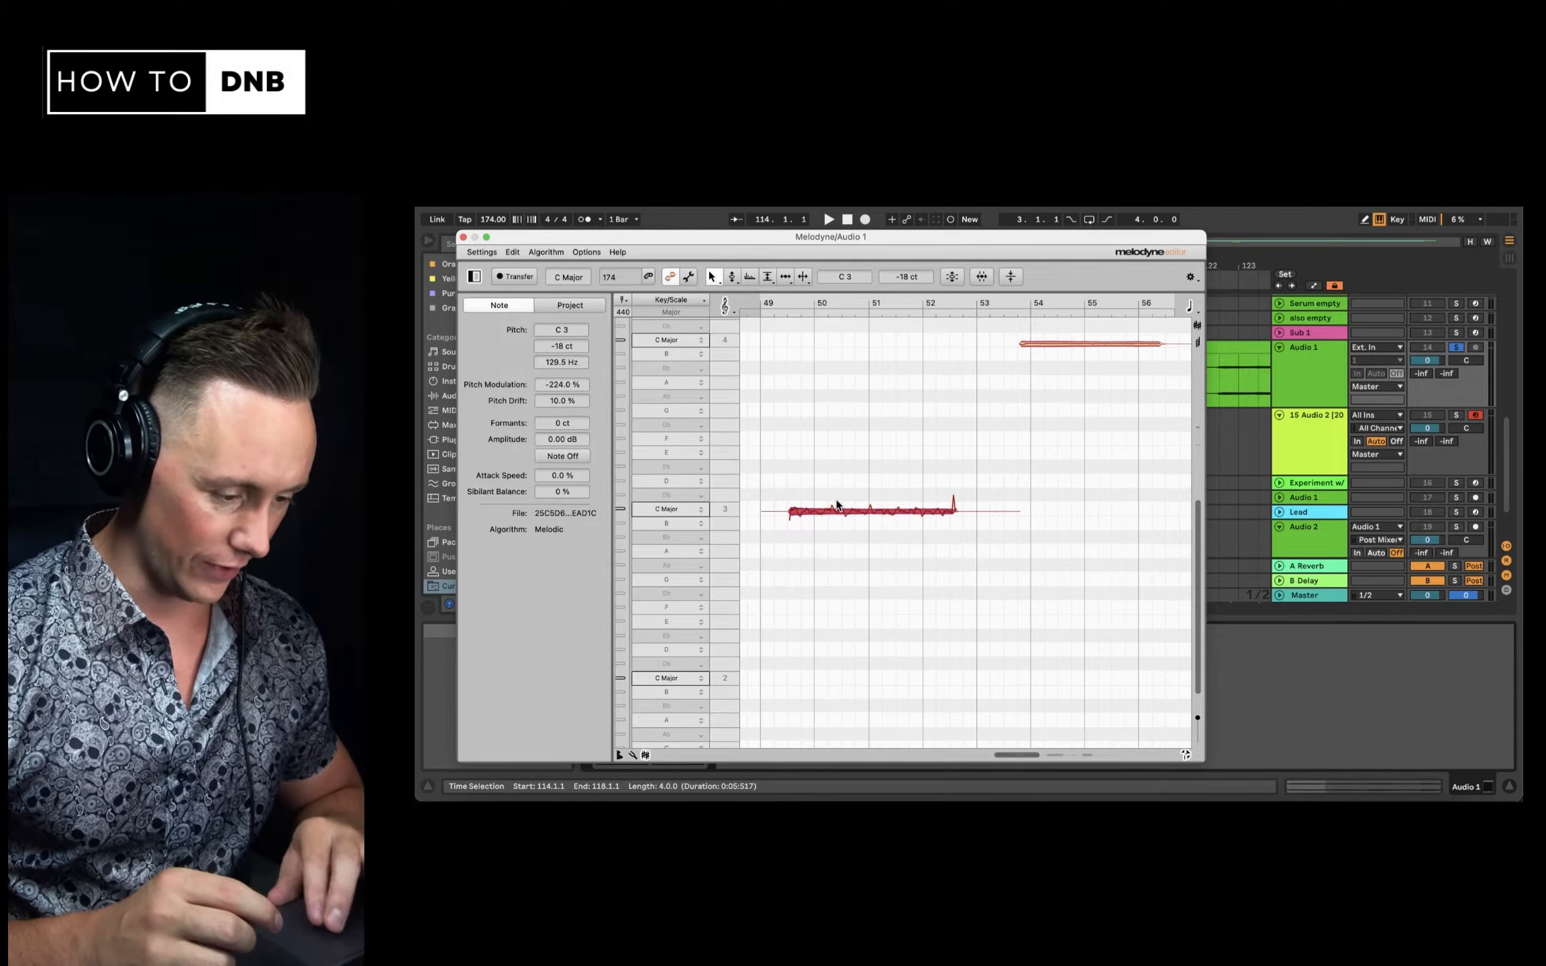
scroll(836, 498, up, 3)
scroll(836, 499, down, 1)
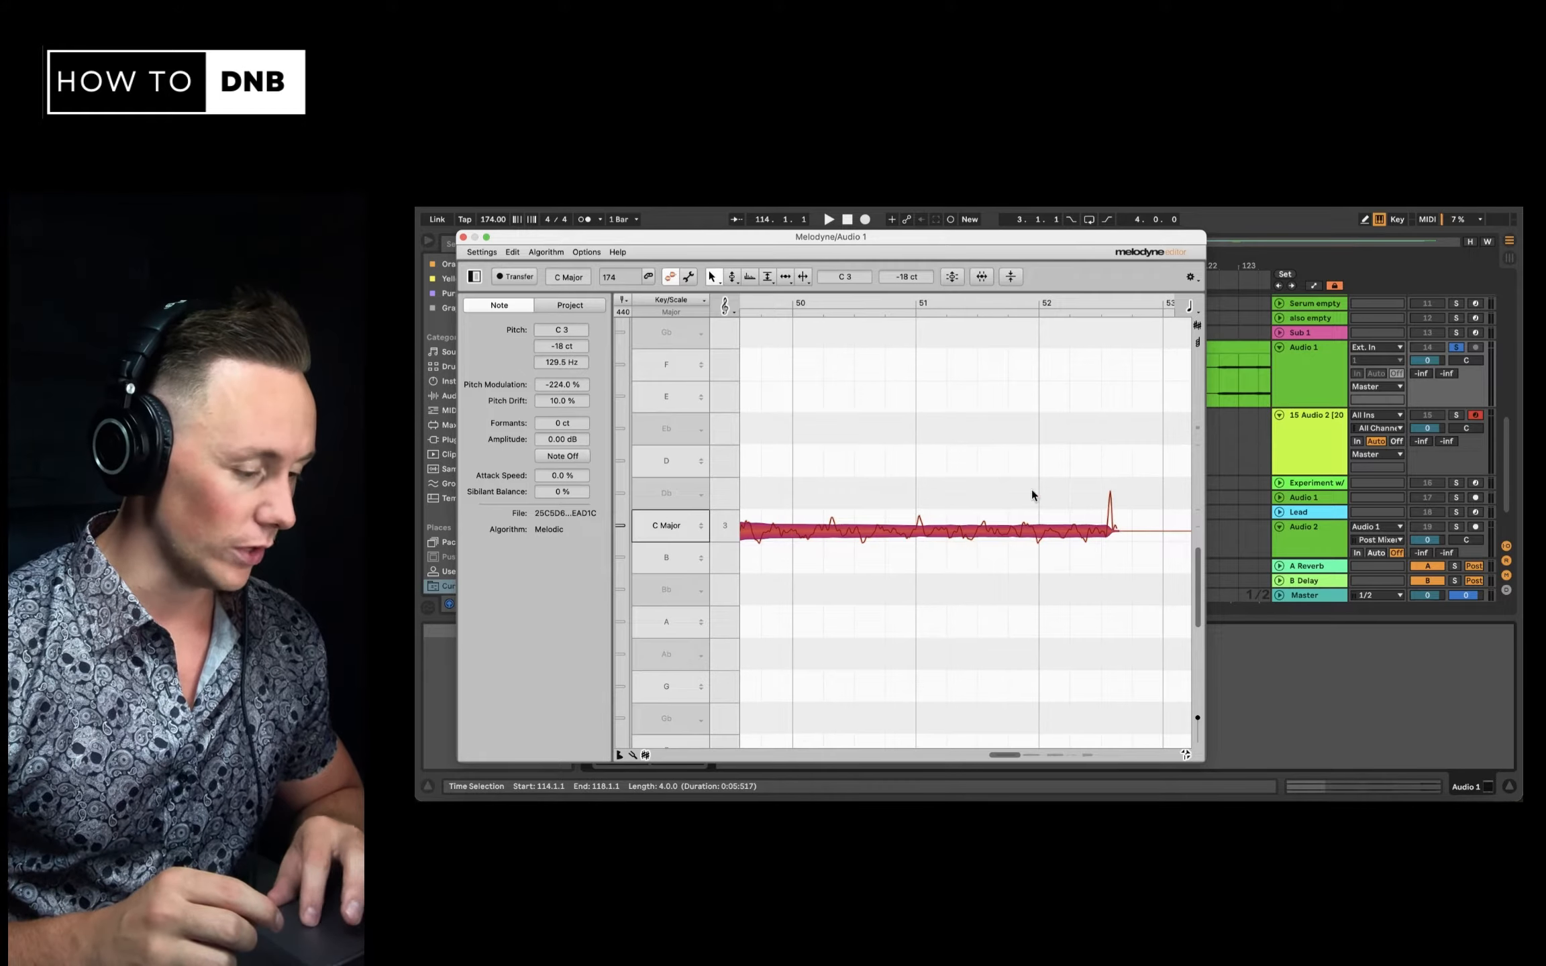
scroll(1062, 542, left, 3)
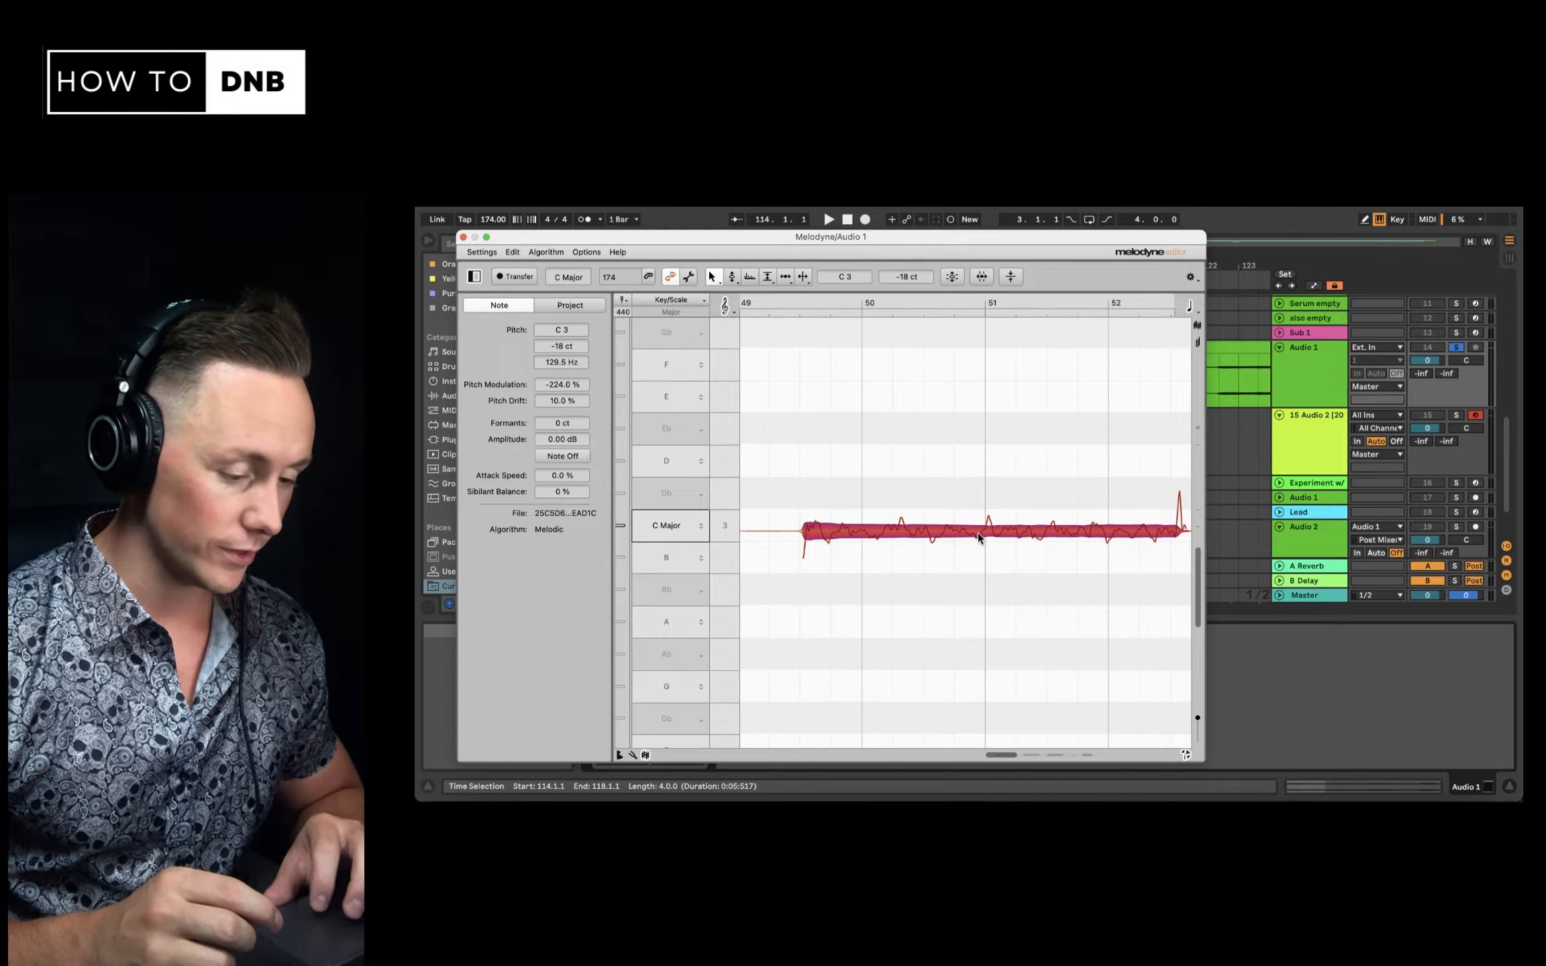
click(463, 237)
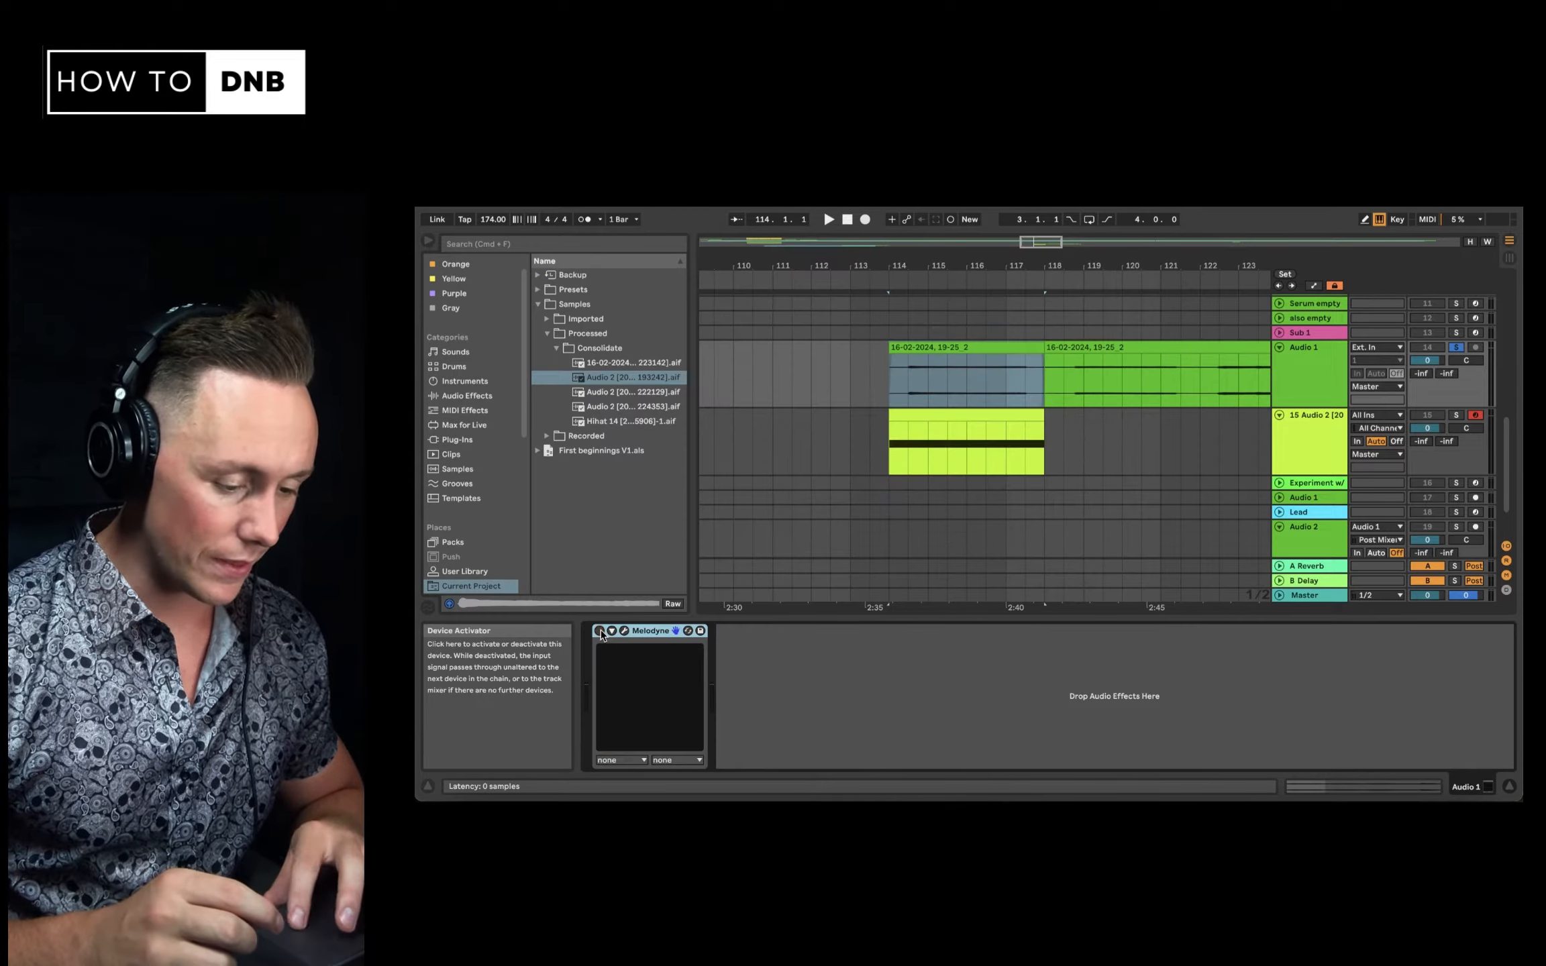
Check the commands available for the first Audio 1 clip, and inspect the device chain of the 15 Audio 2 track
click(1000, 346)
right_click(993, 348)
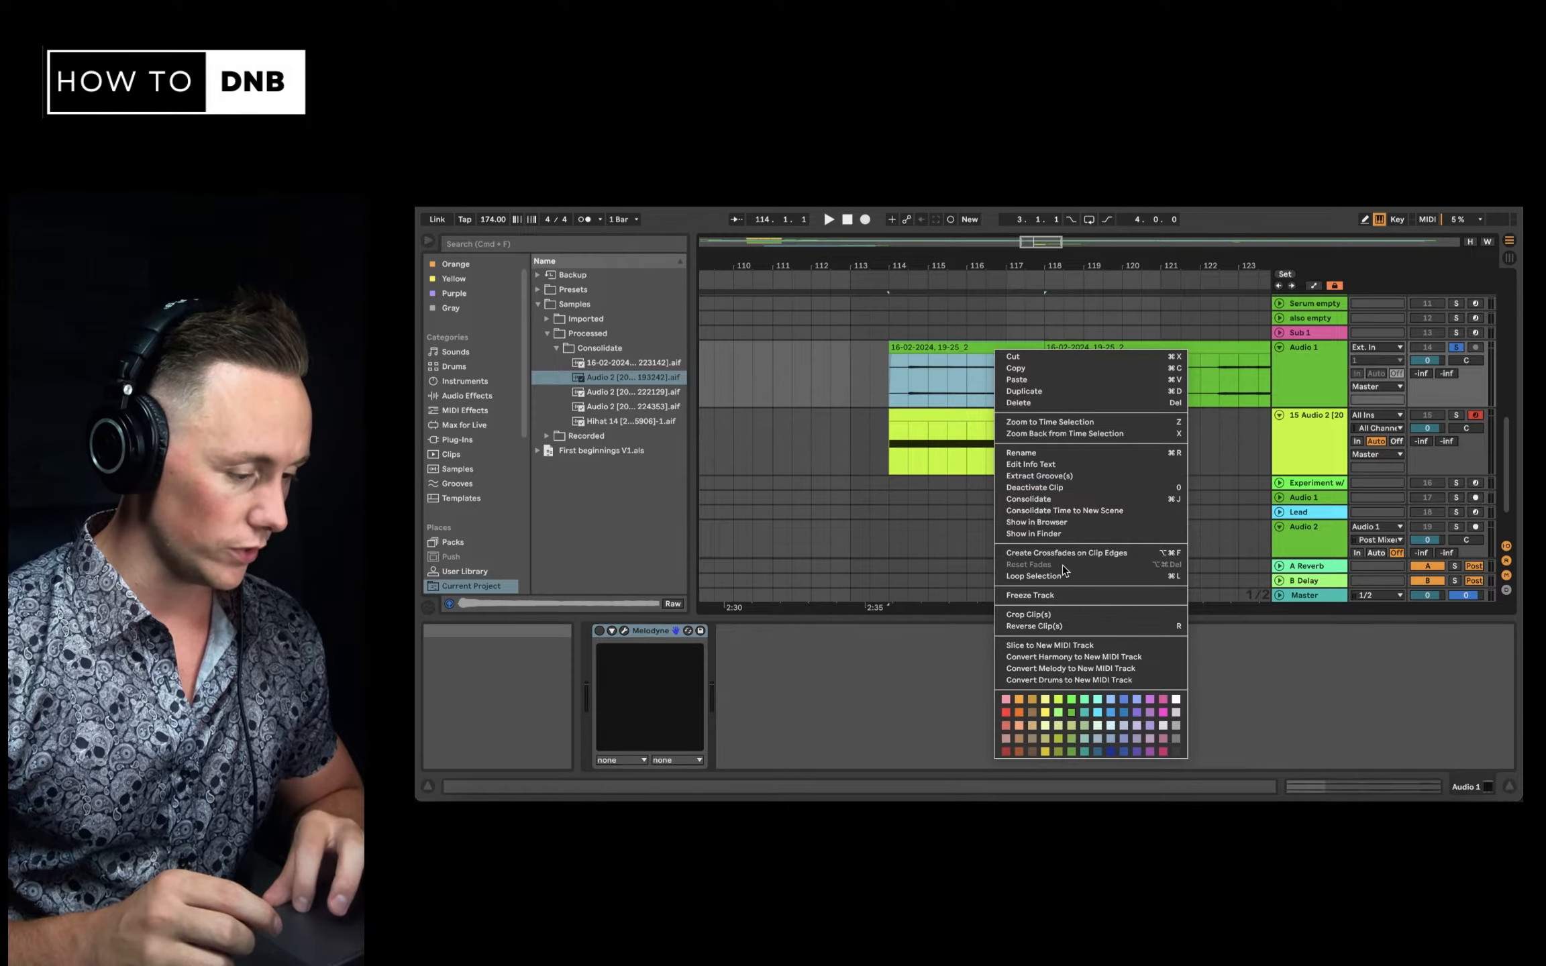
click(998, 419)
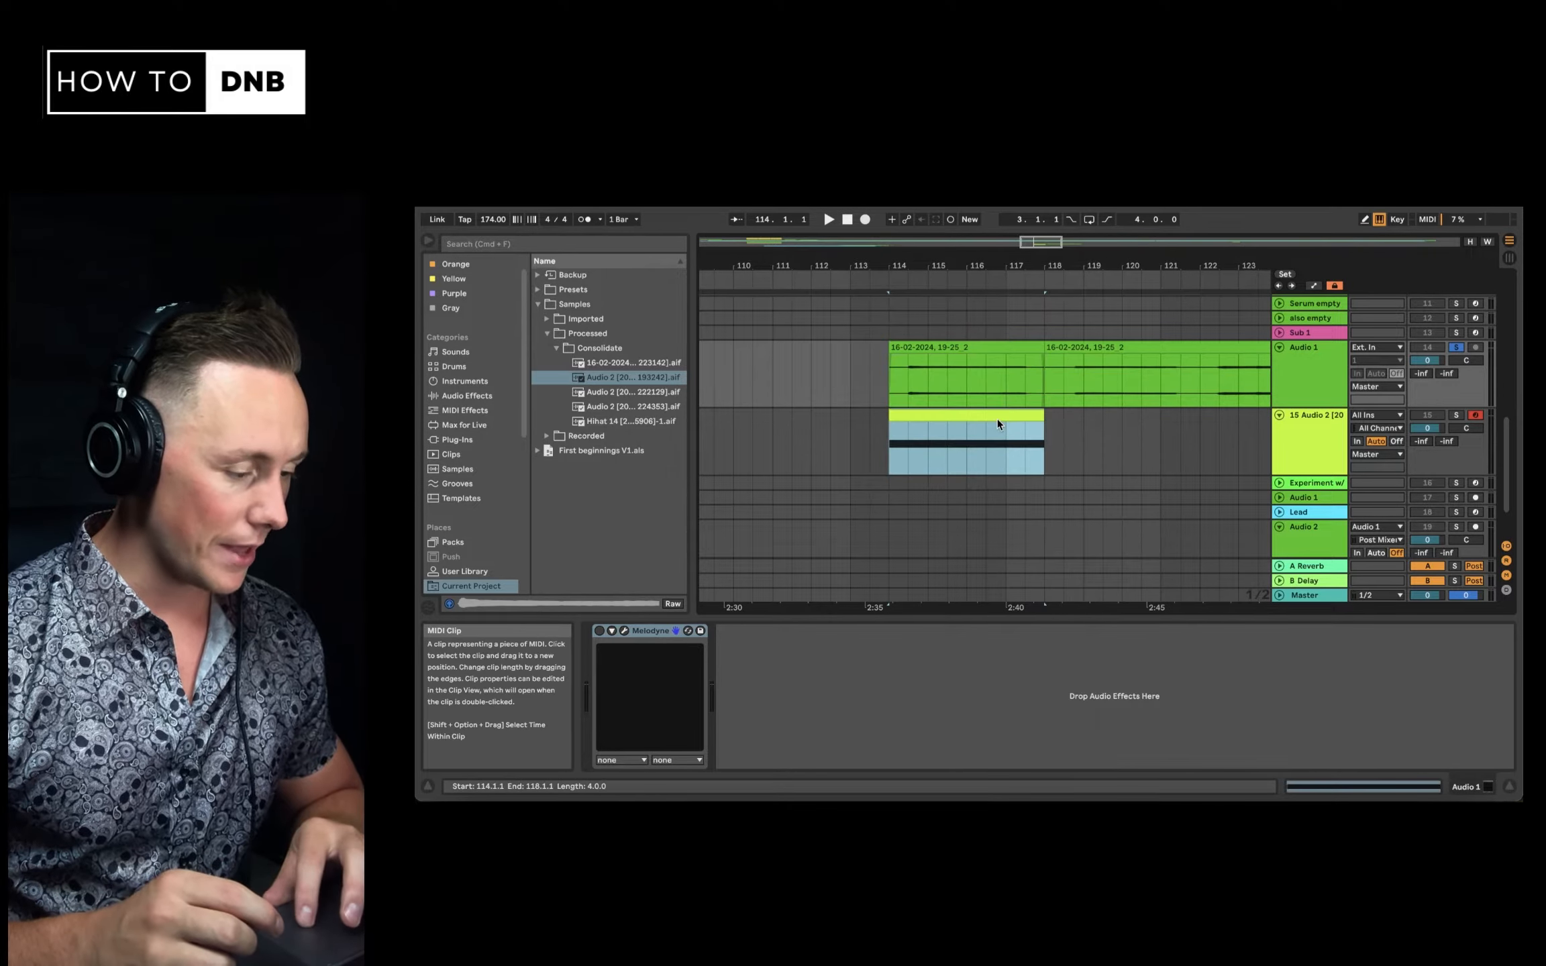
click(1315, 426)
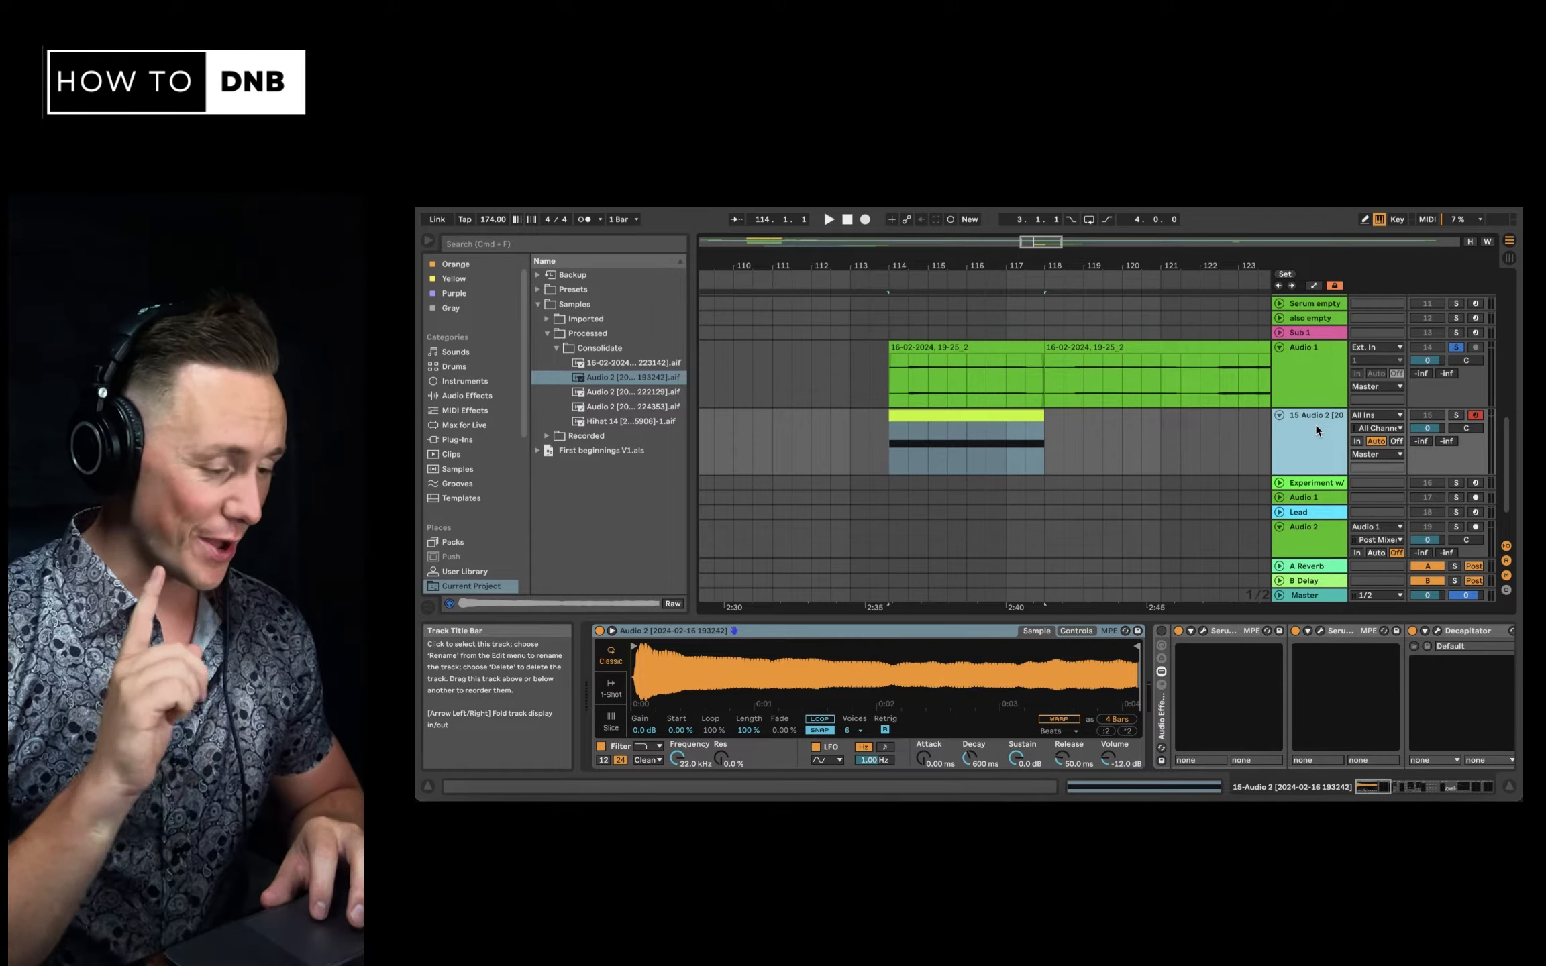
Play the first Audio 1 clip from position 114.3.1
click(943, 346)
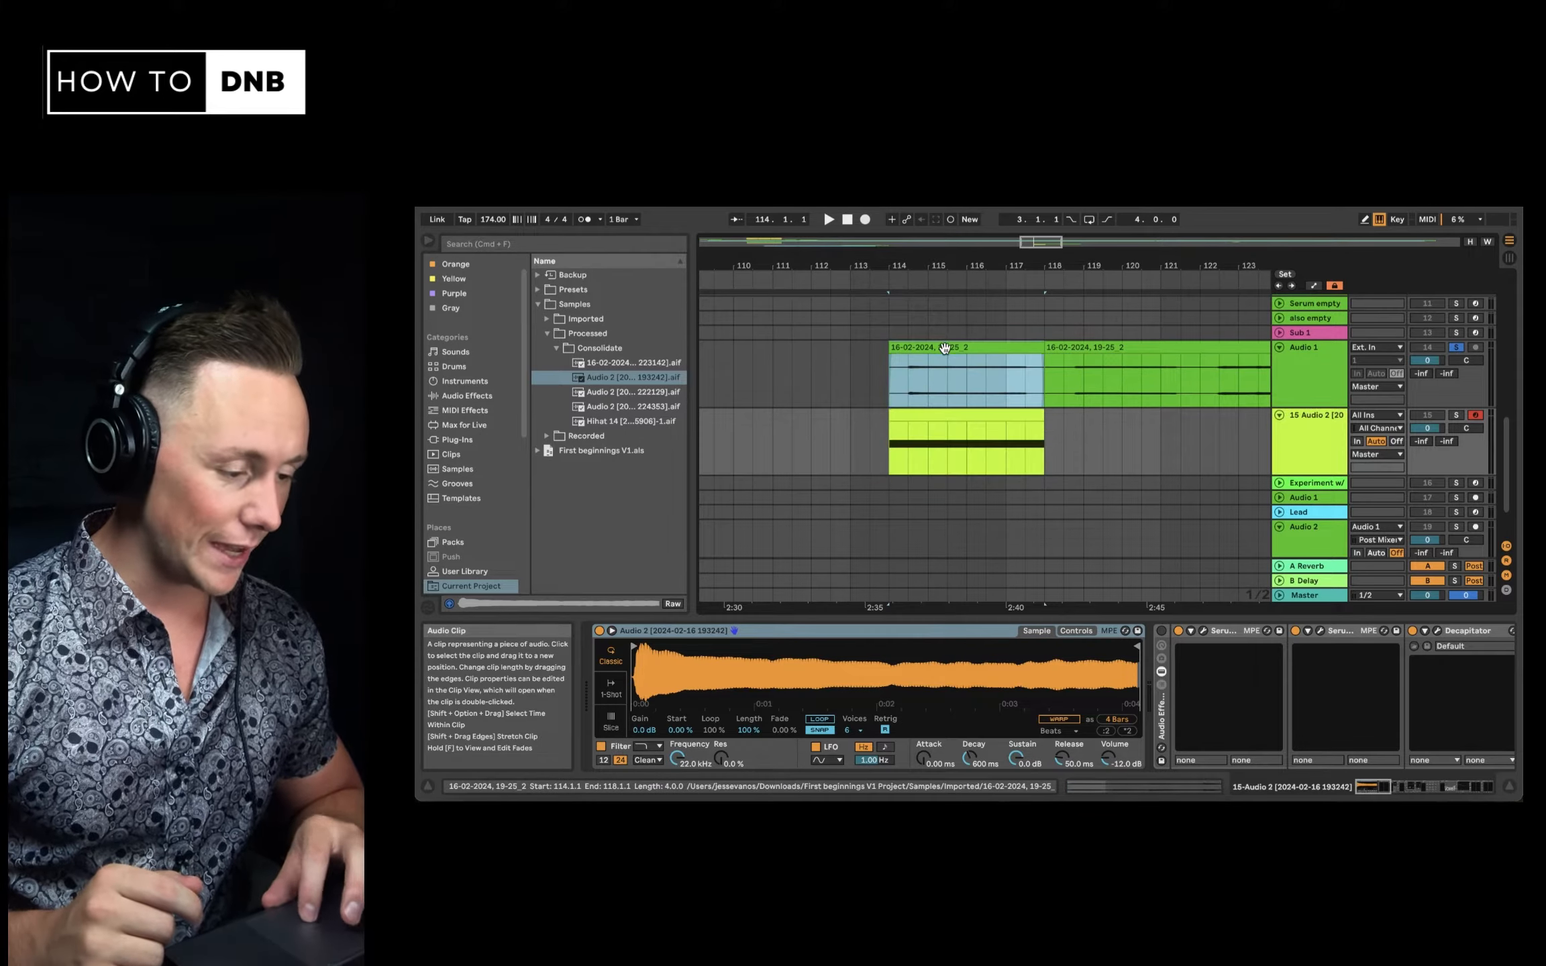
click(905, 393)
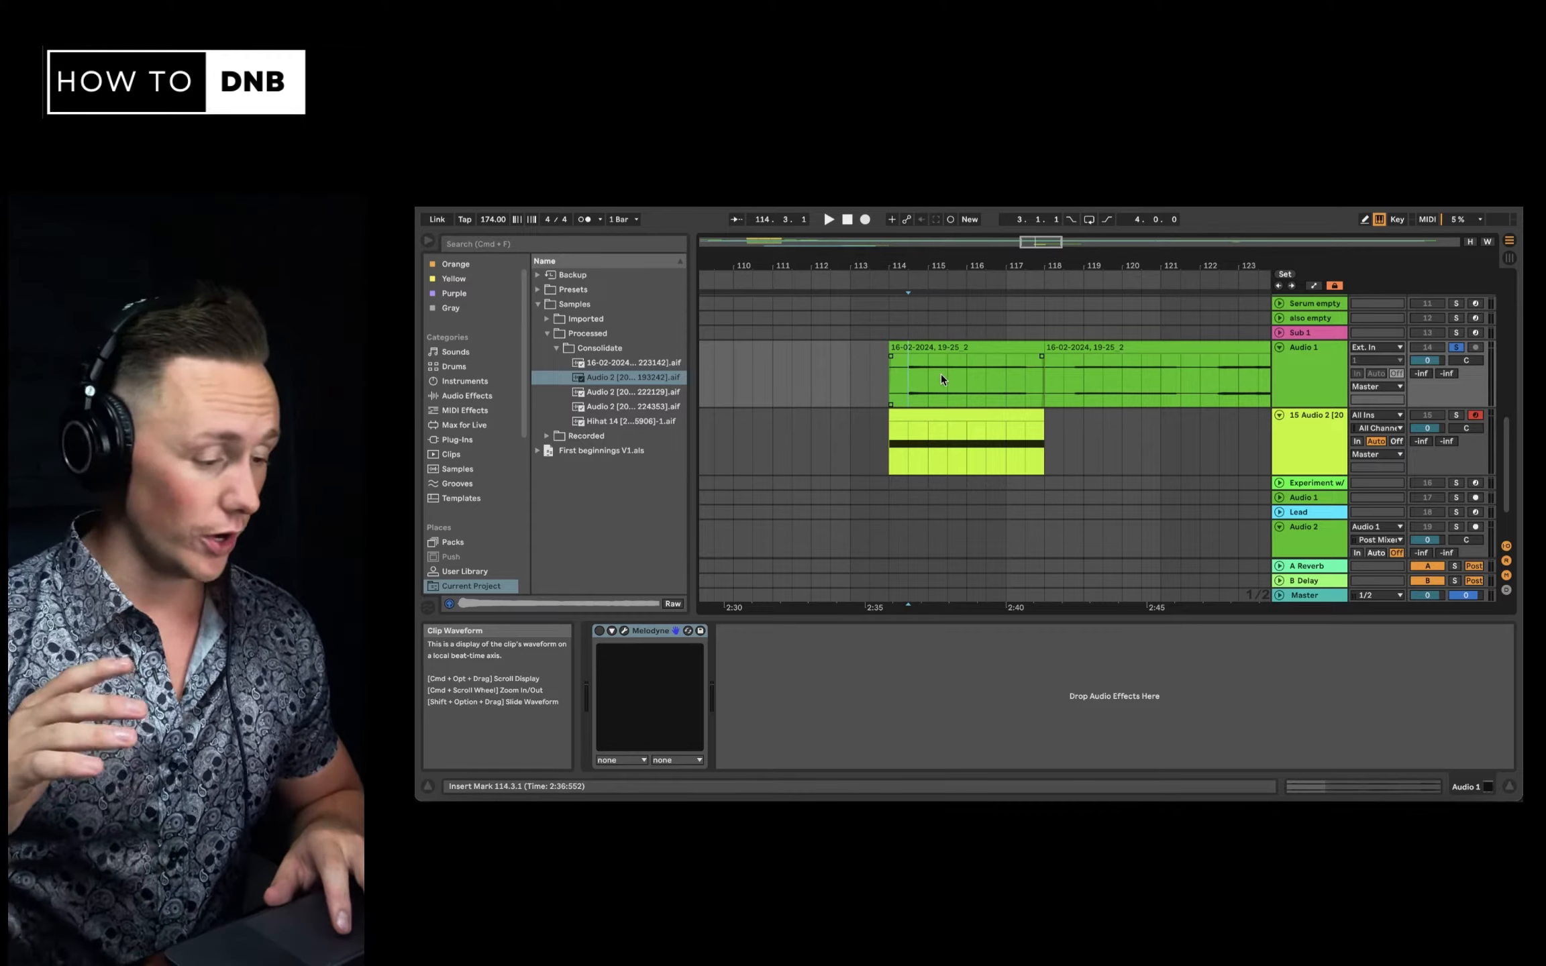
key(space)
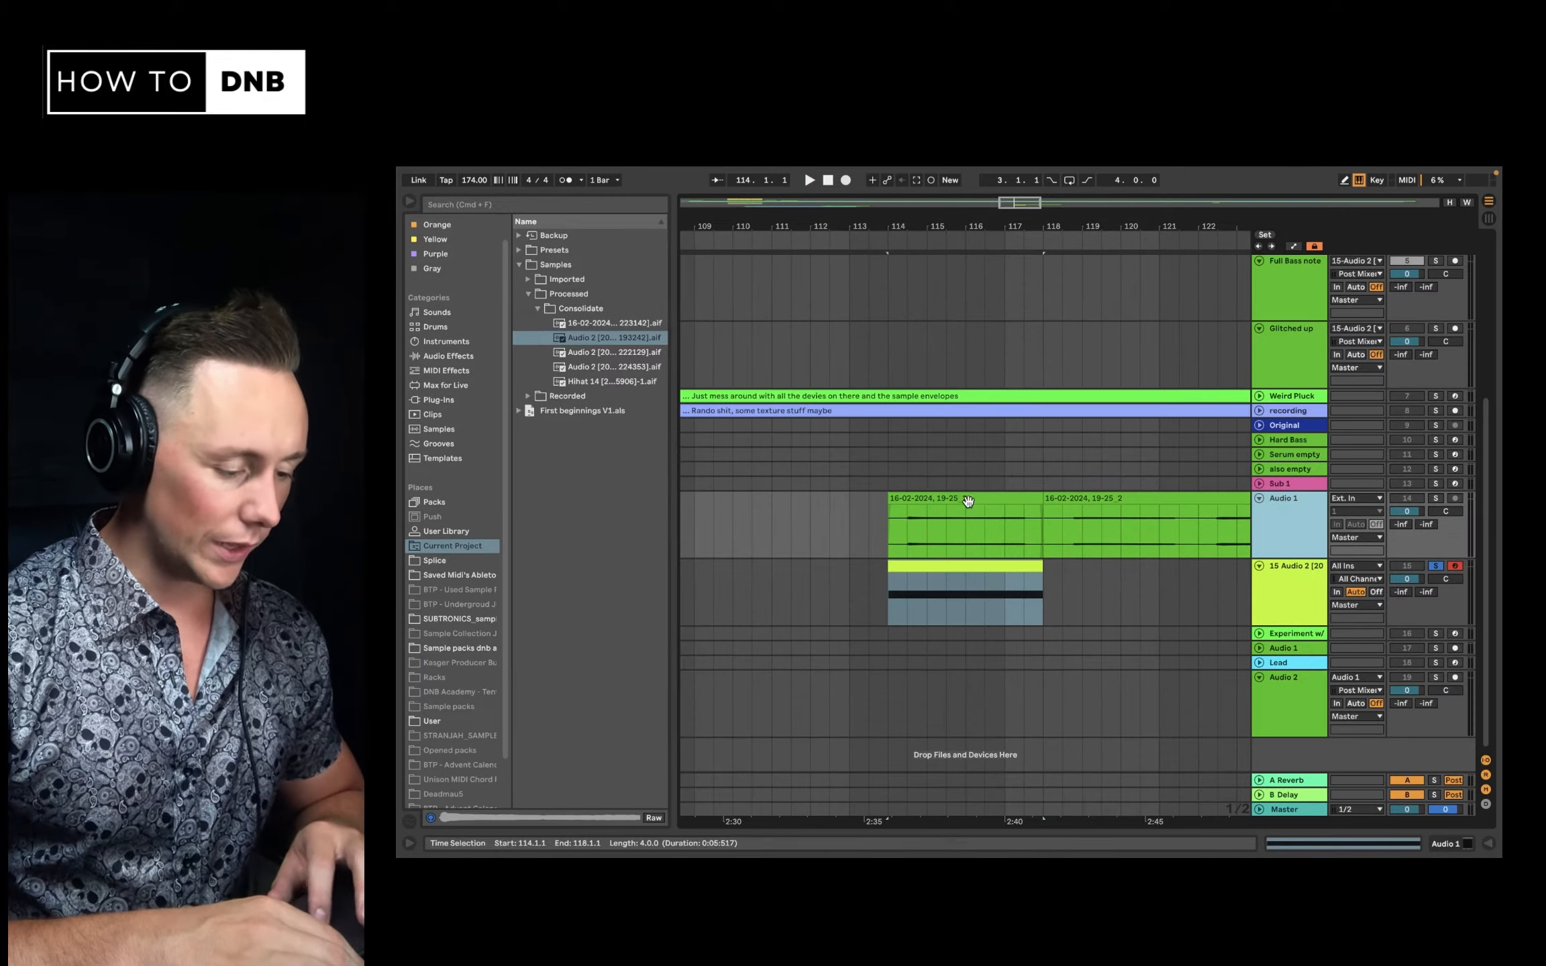
Insert a MIDI track below Audio 1 and load the first Audio 1 clip into it as a Classic-mode sampler instrument
right_click(1299, 518)
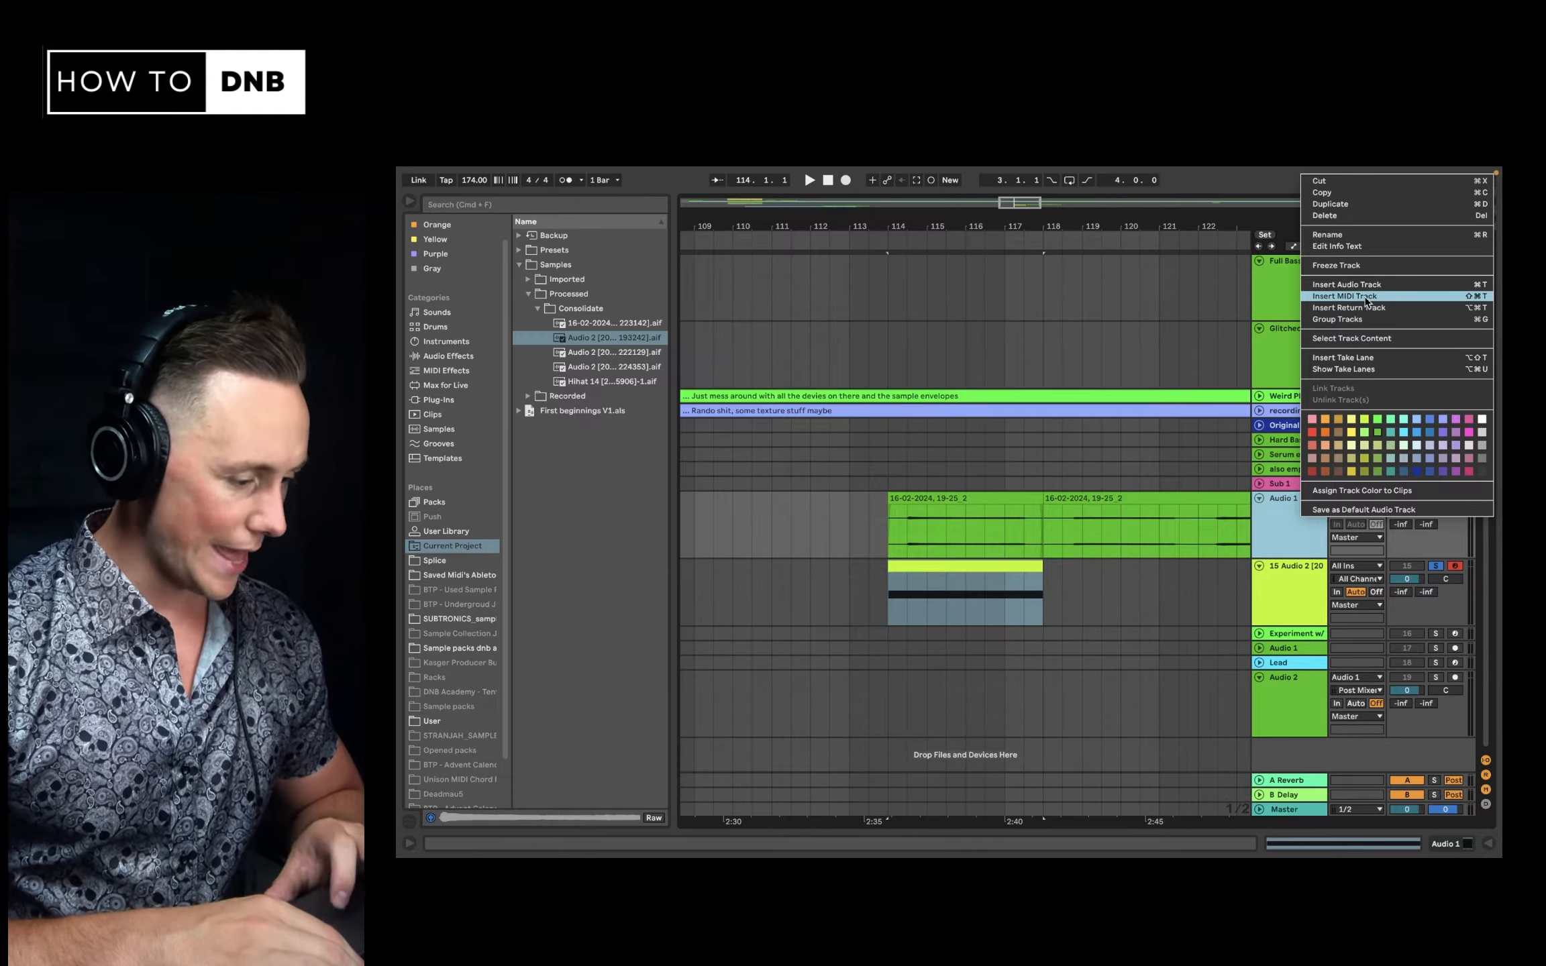
key(Return)
click(975, 504)
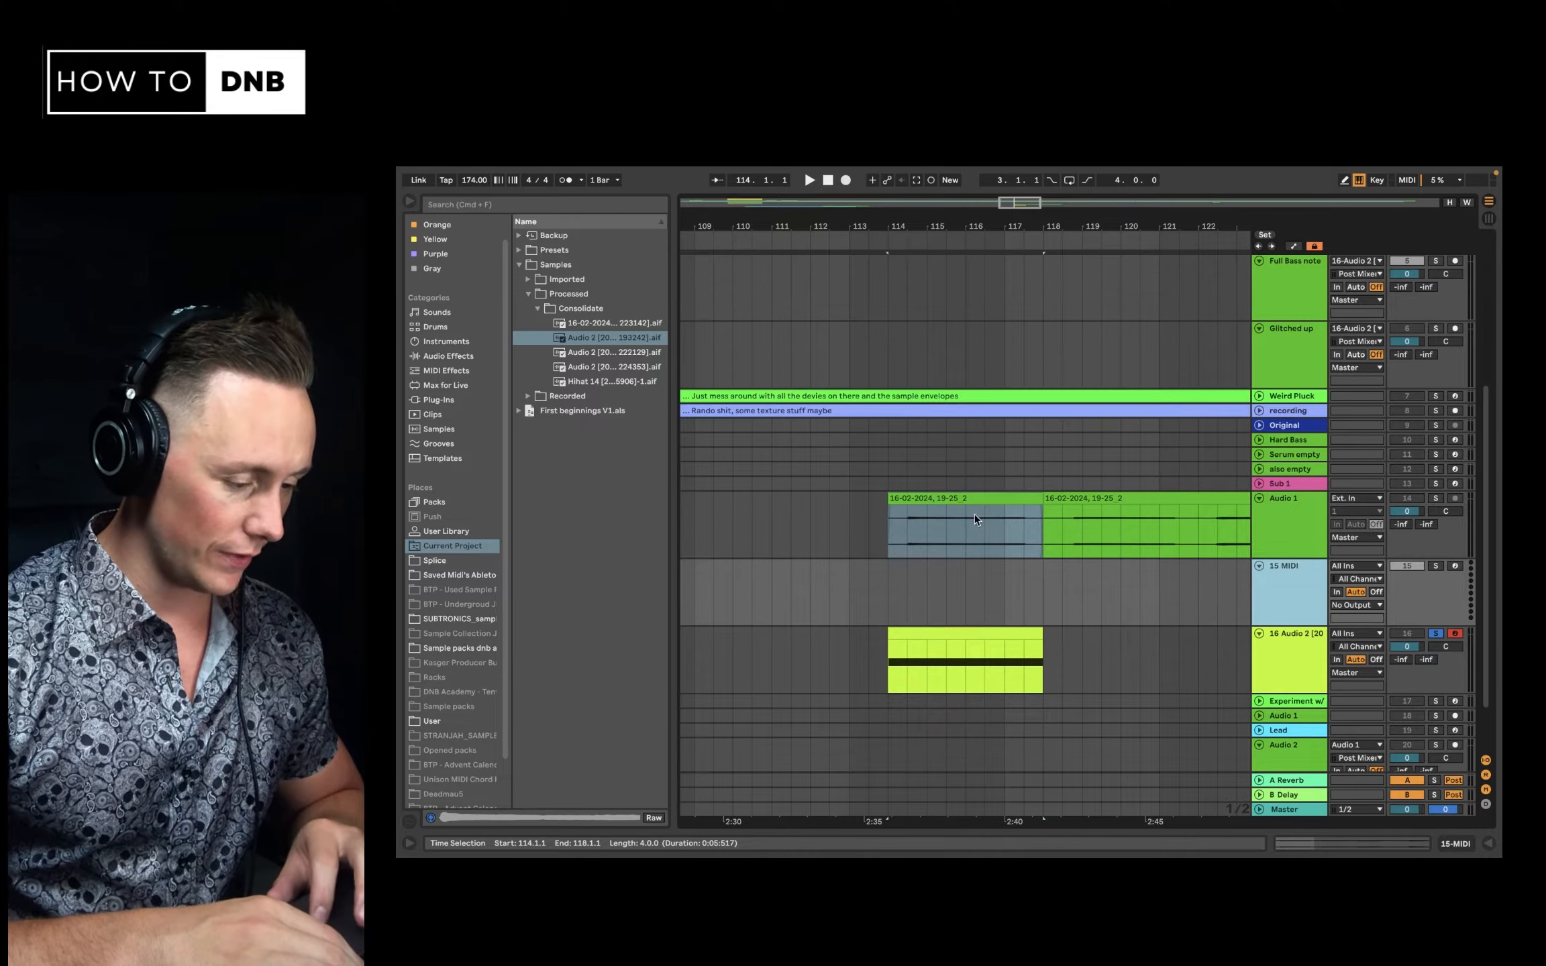
mouse_move(987, 498)
mouse_down()
mouse_move(984, 621)
mouse_move(1299, 567)
mouse_move(977, 739)
mouse_up()
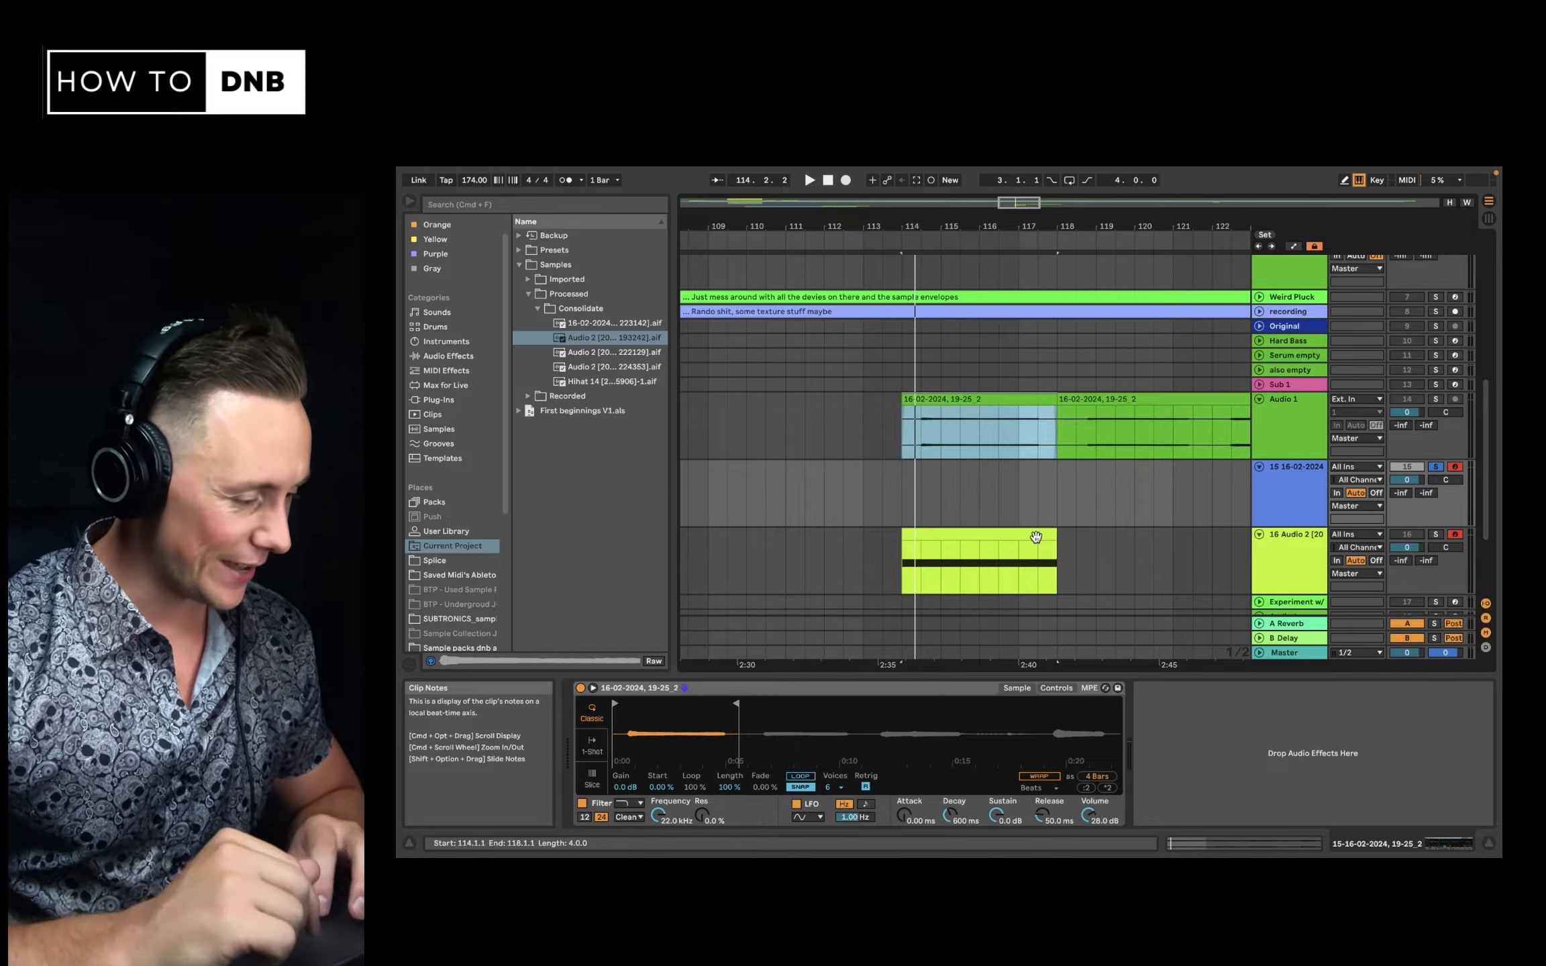
Trim the sample's start and end markers tightly around the first sustained sound in the waveform
scroll(1040, 530, down, 3)
scroll(1051, 526, down, 1)
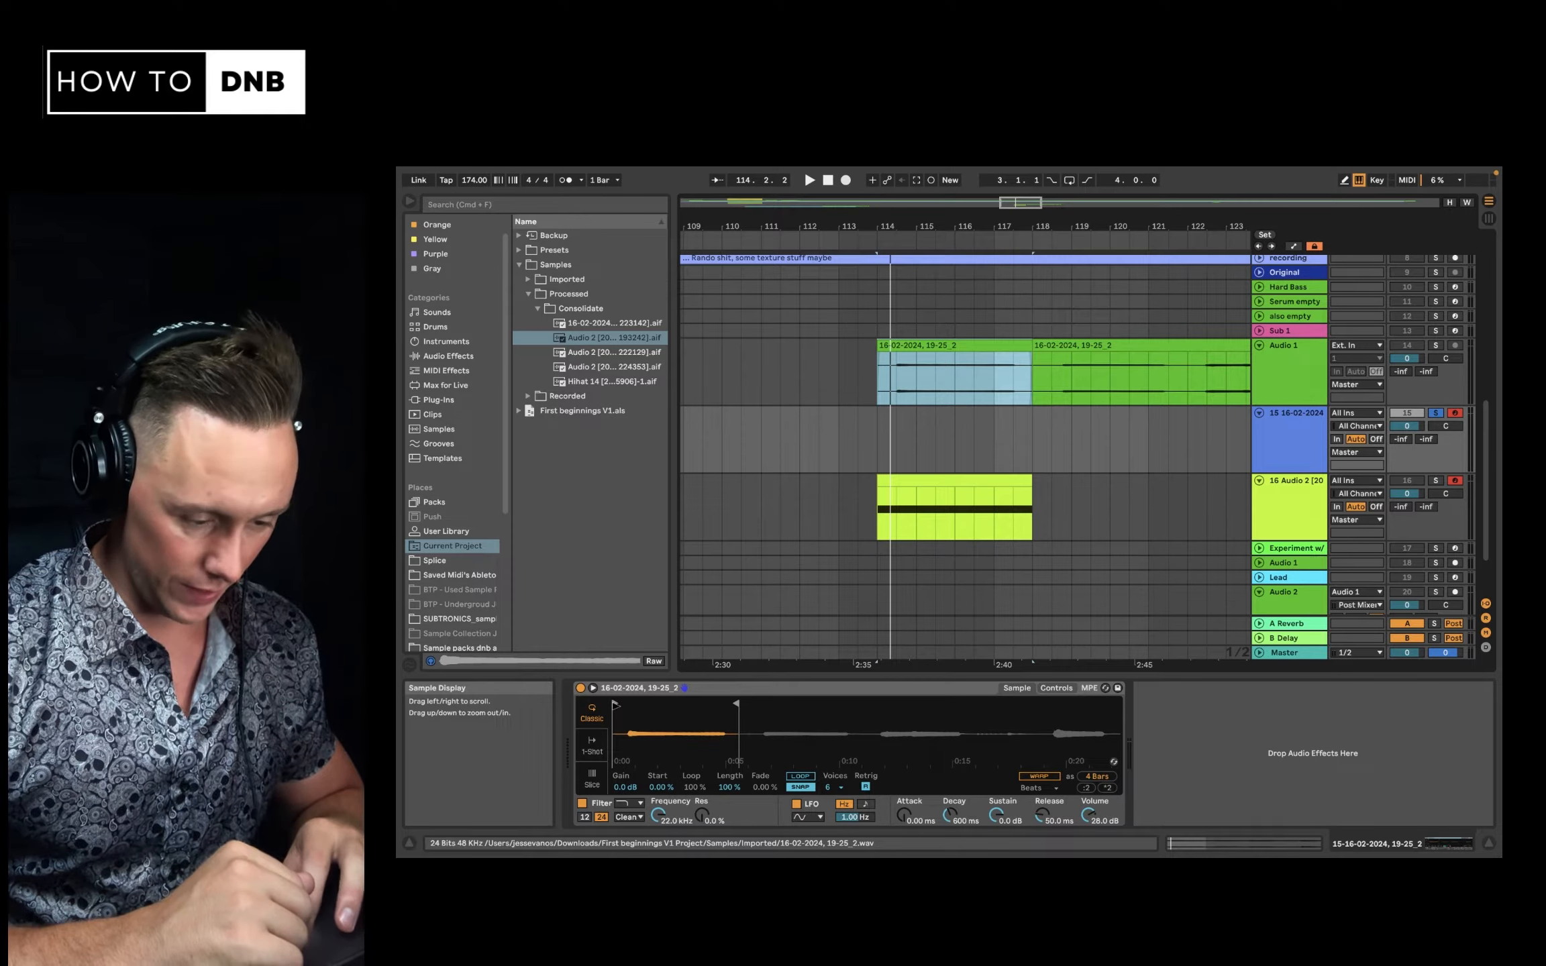
drag(616, 706, 633, 706)
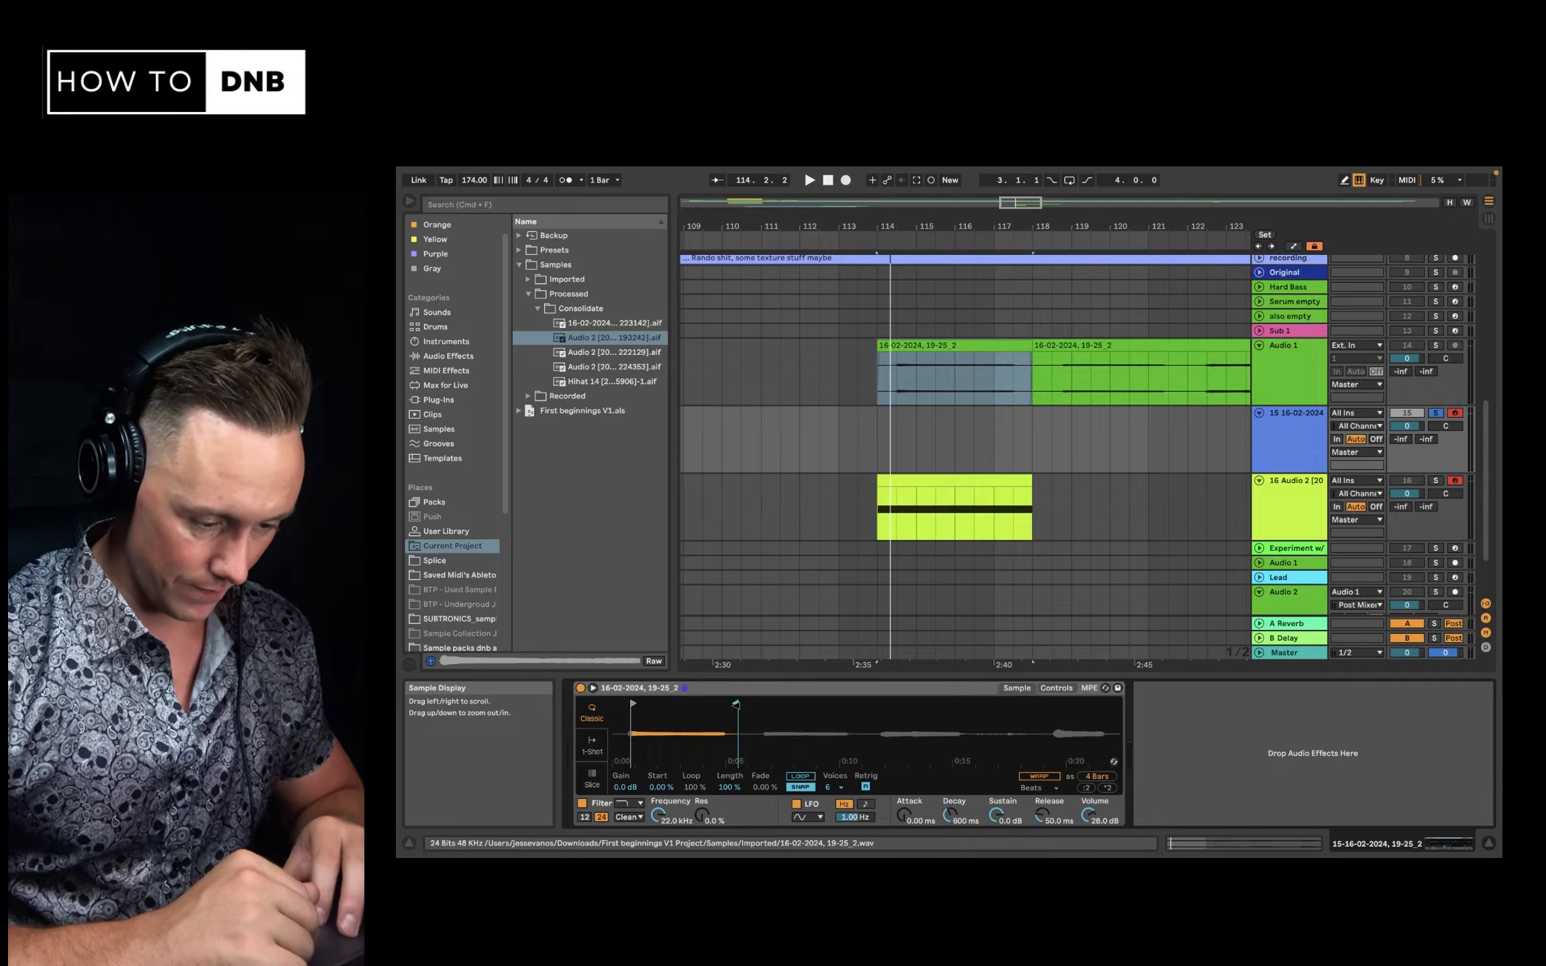
drag(736, 705, 721, 704)
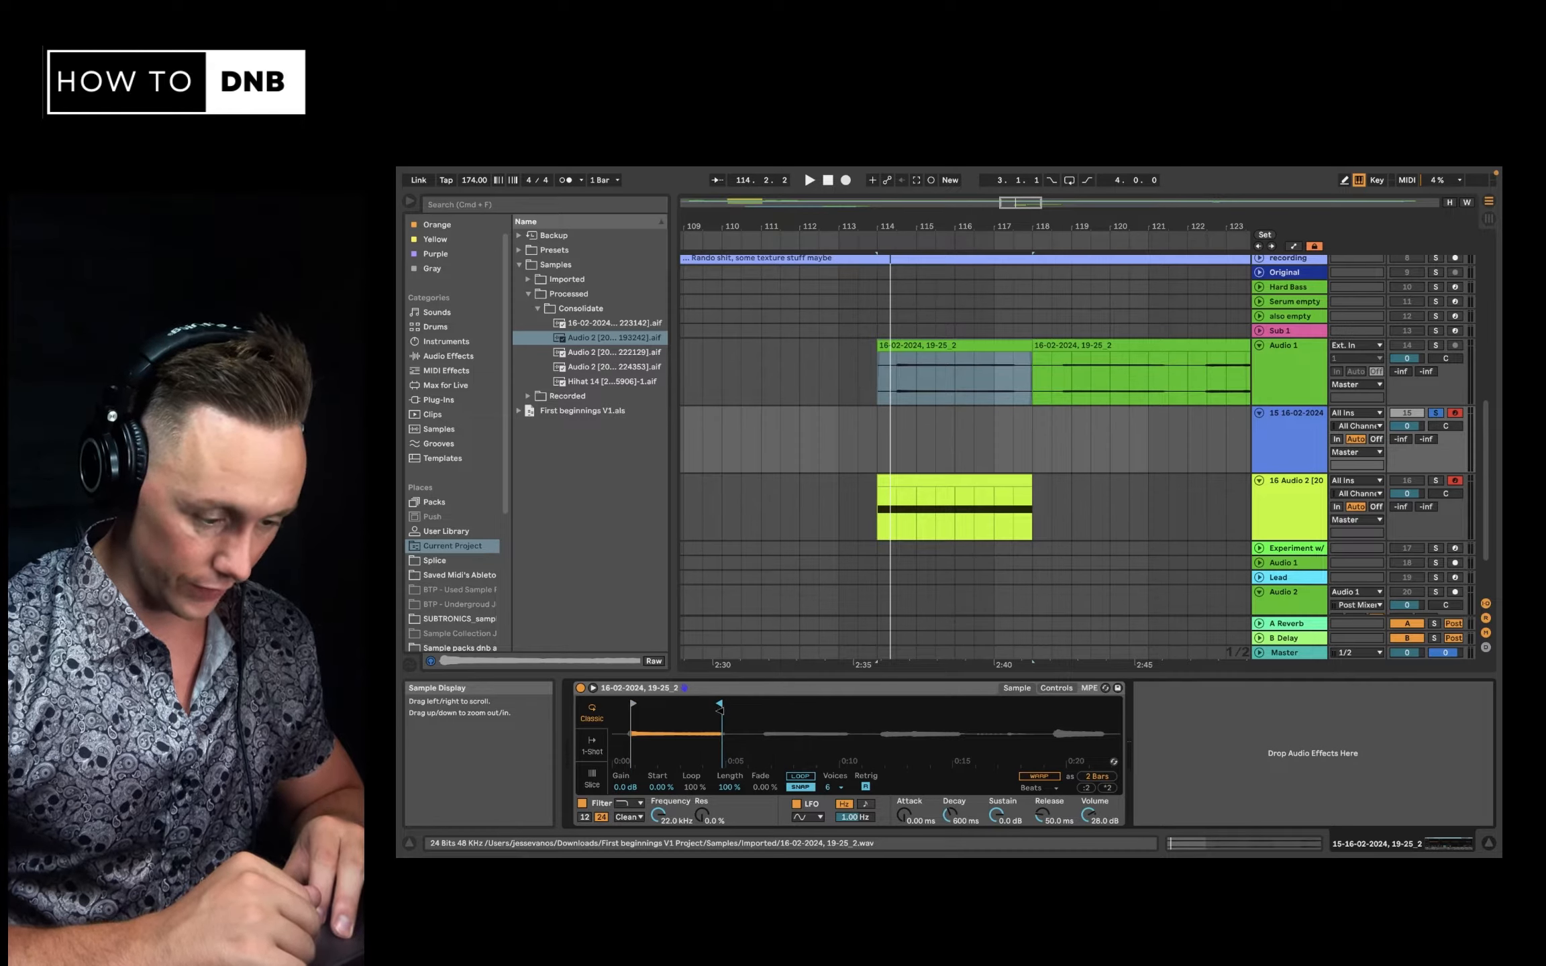
Audition the trimmed sample by playing C notes, lowering the computer keyboard by one octave
key(a)
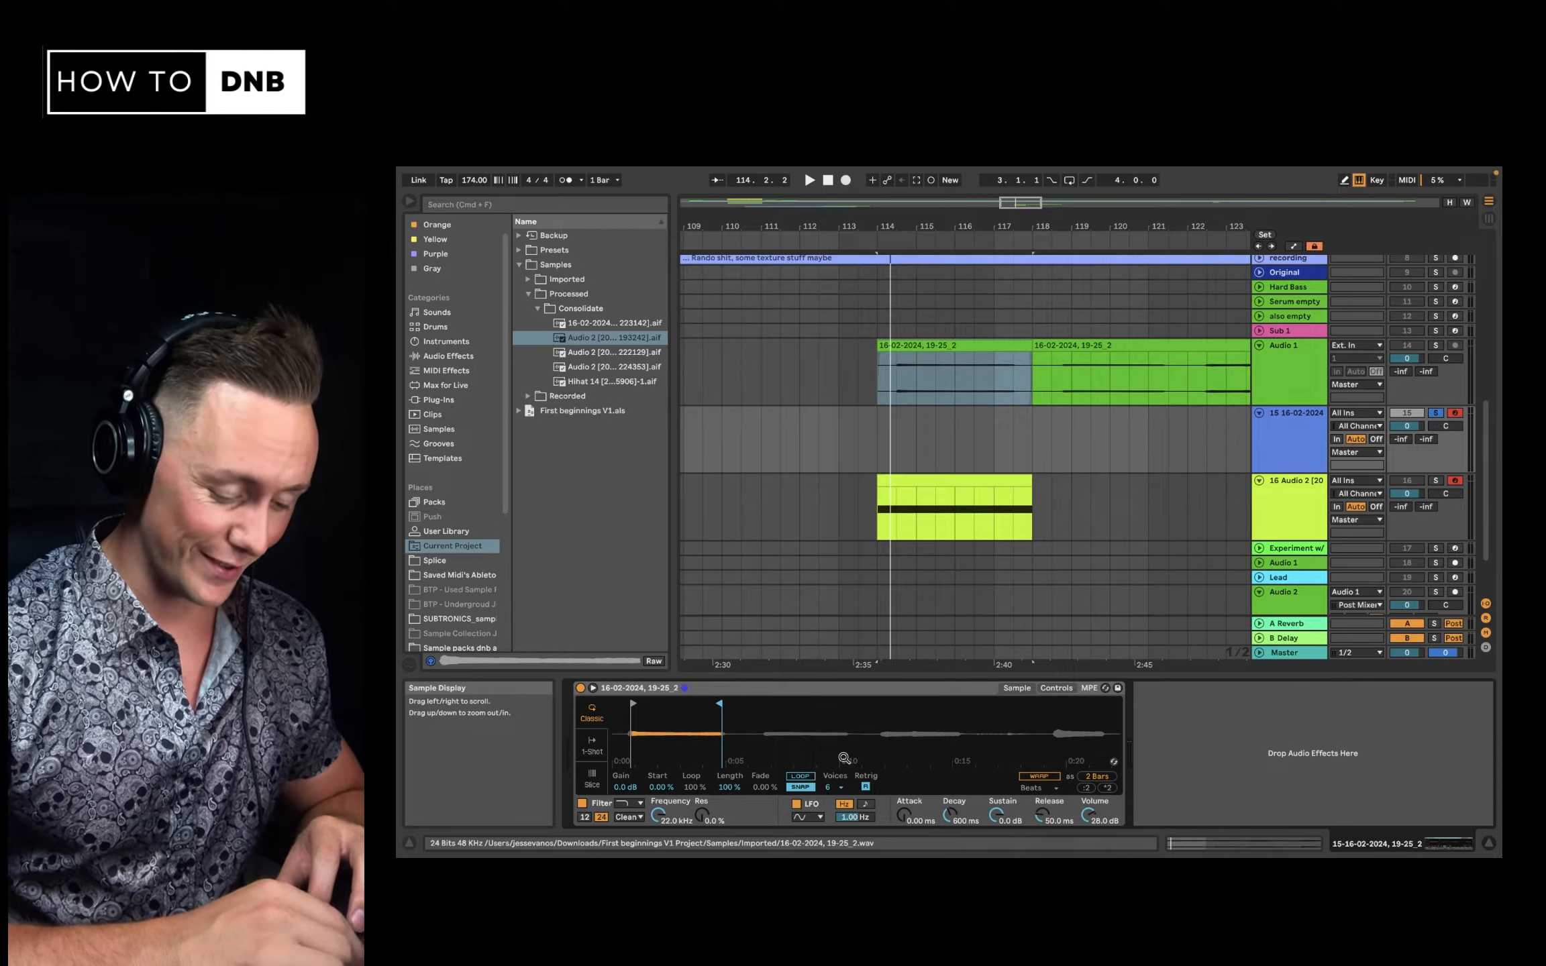
key(z)
key(a)
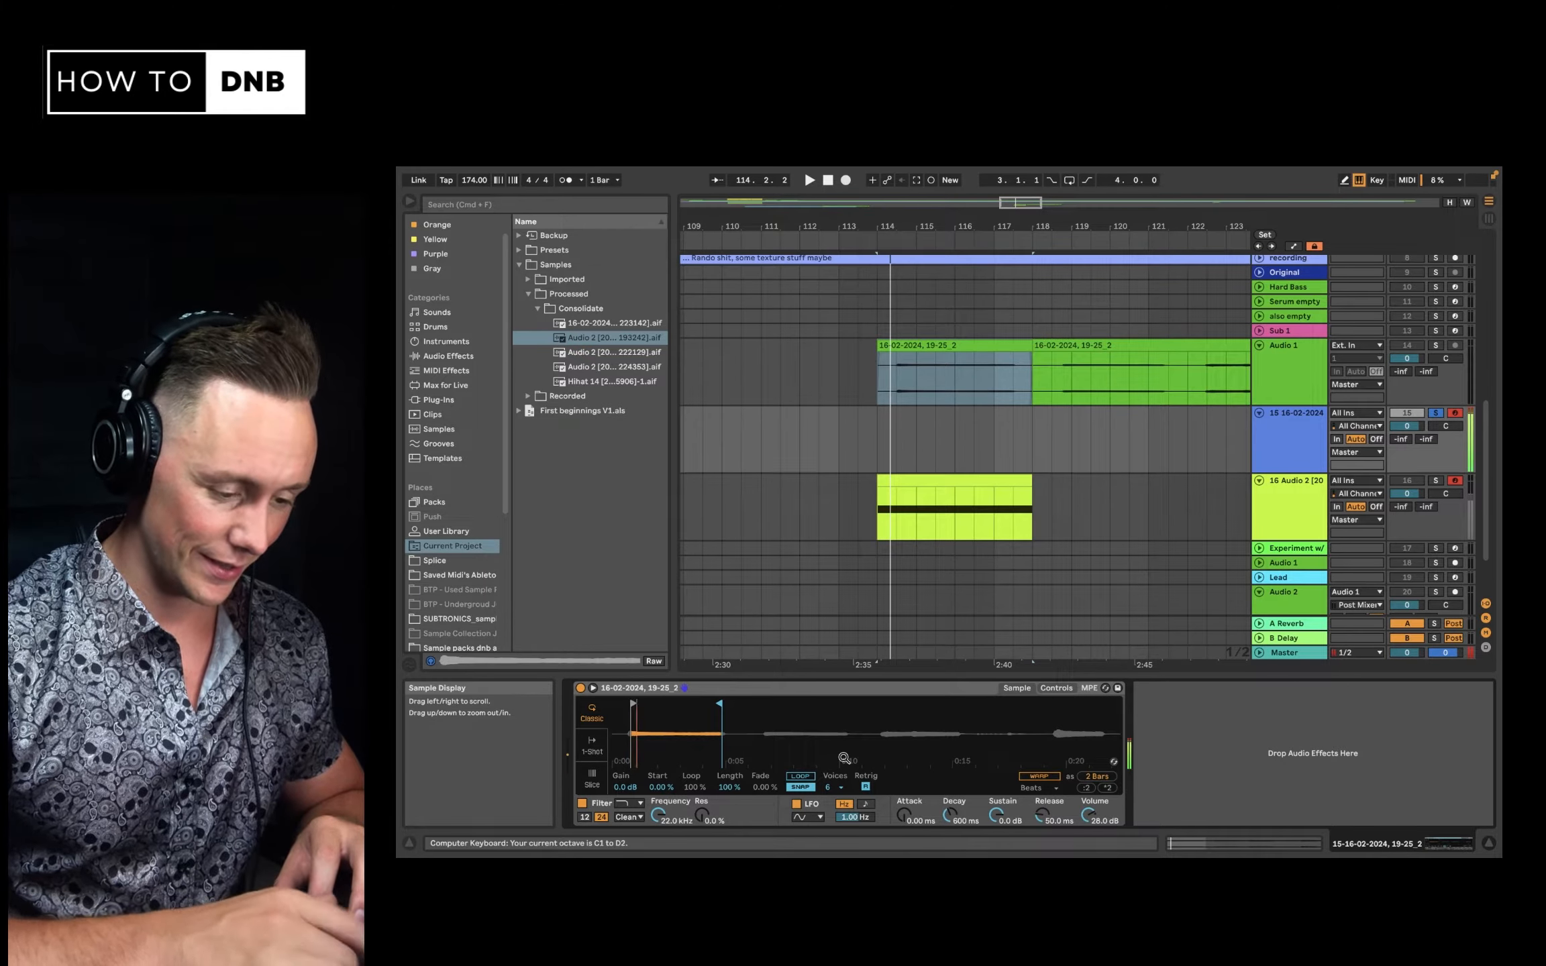
key(a)
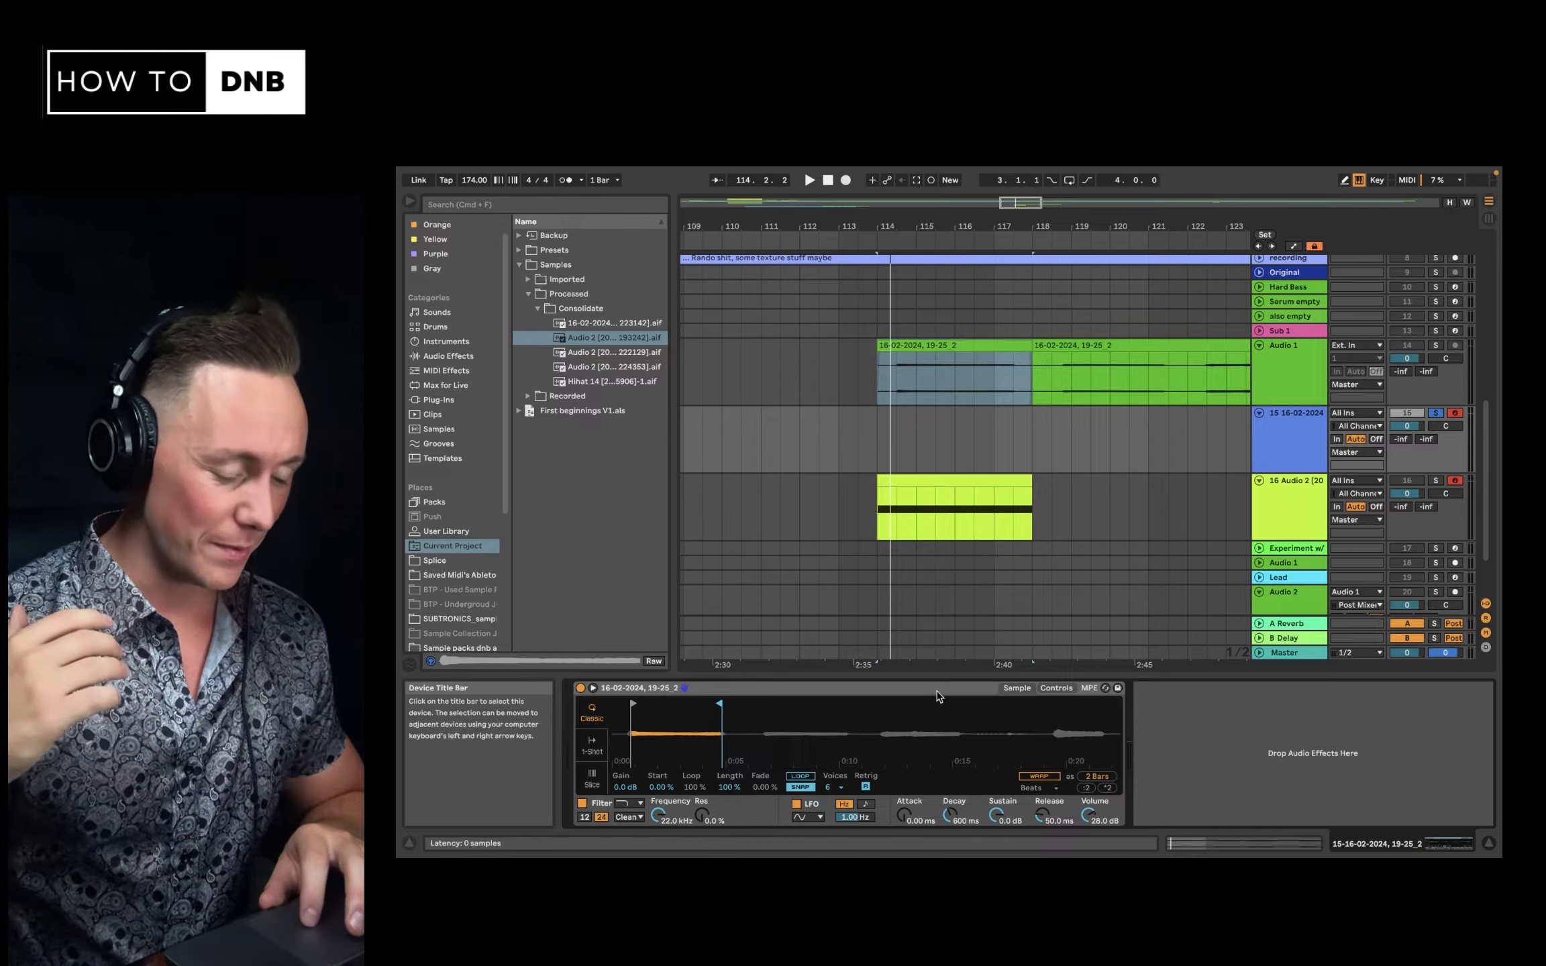
Rename the 16 Audio 2 track as "og" and the new sampler track as "Voice Bass]"
click(1294, 514)
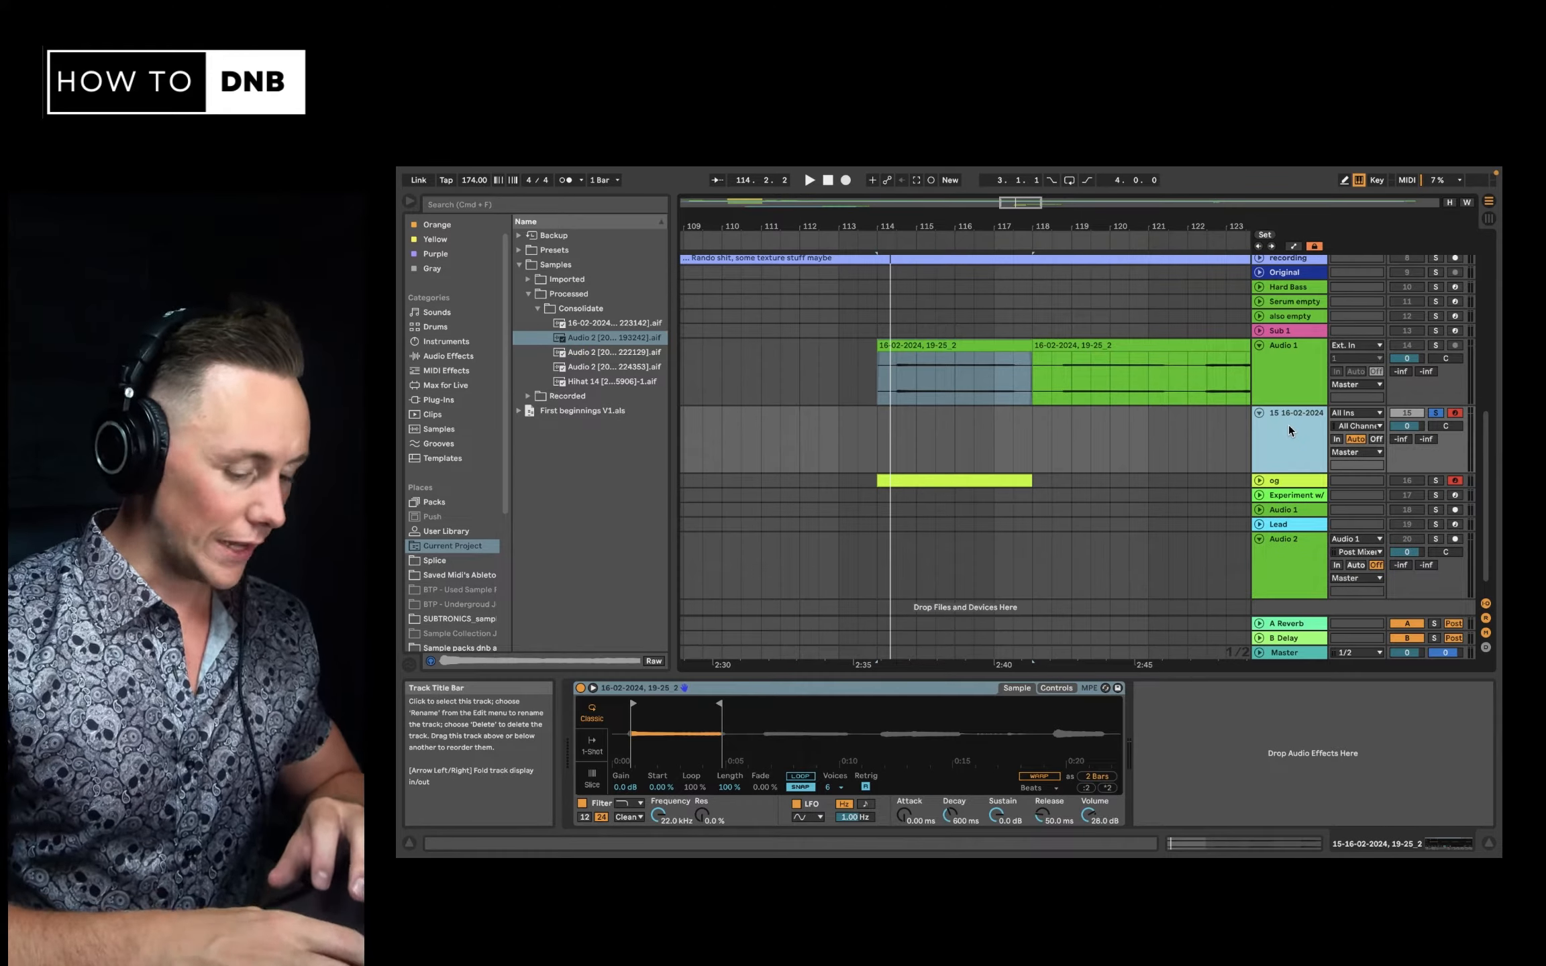
key(super+r)
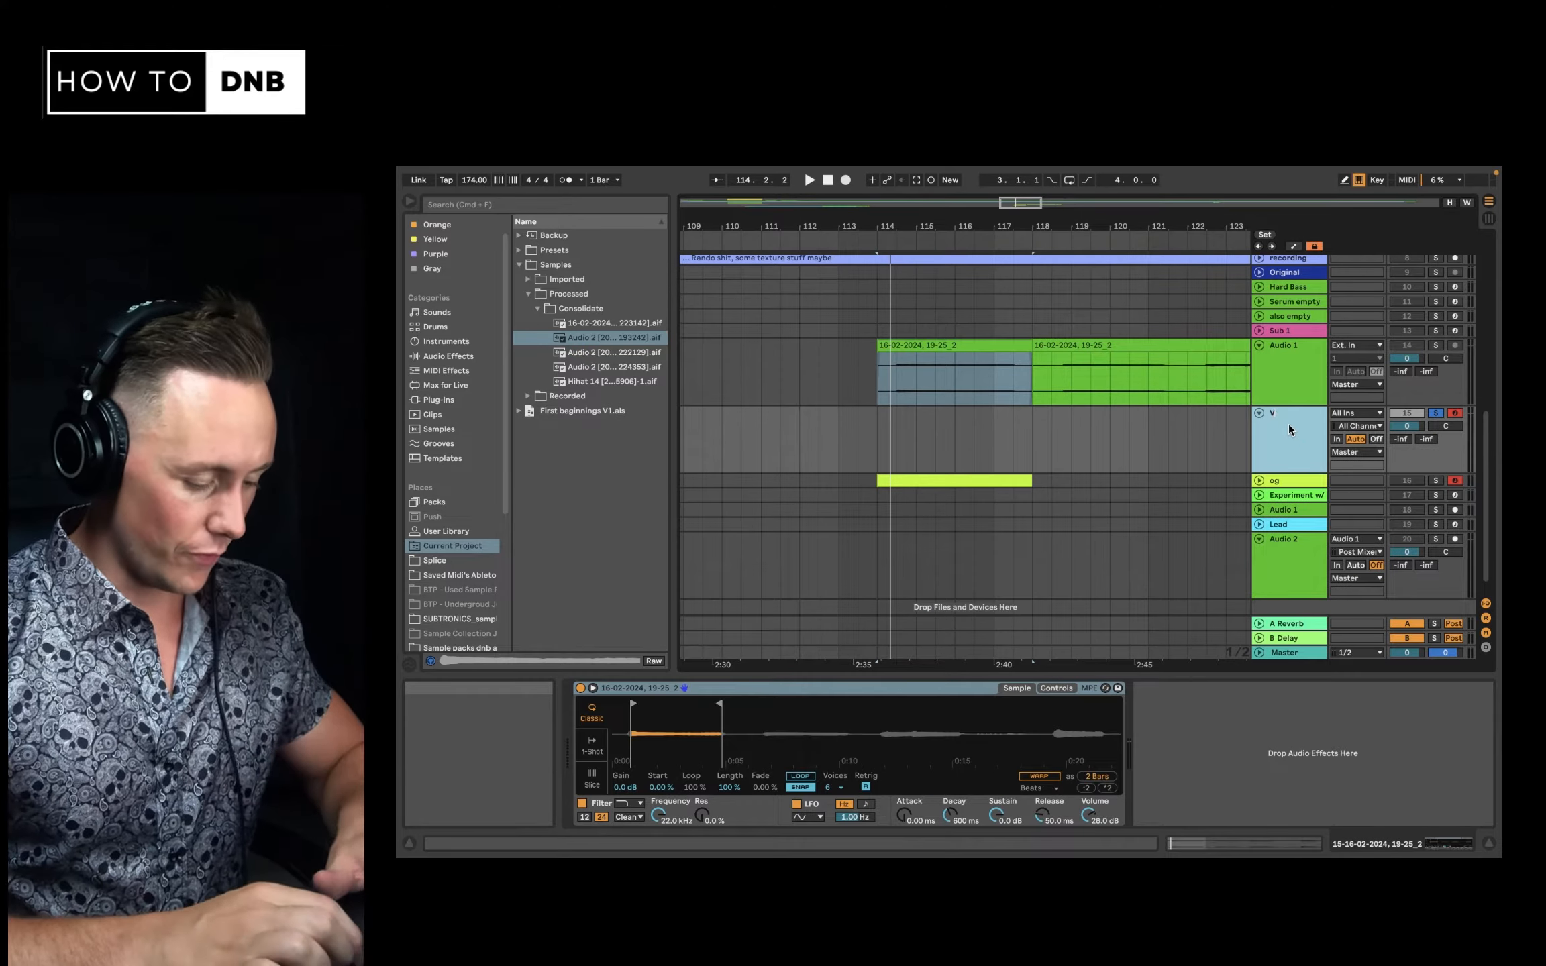
text(Voice Bass])
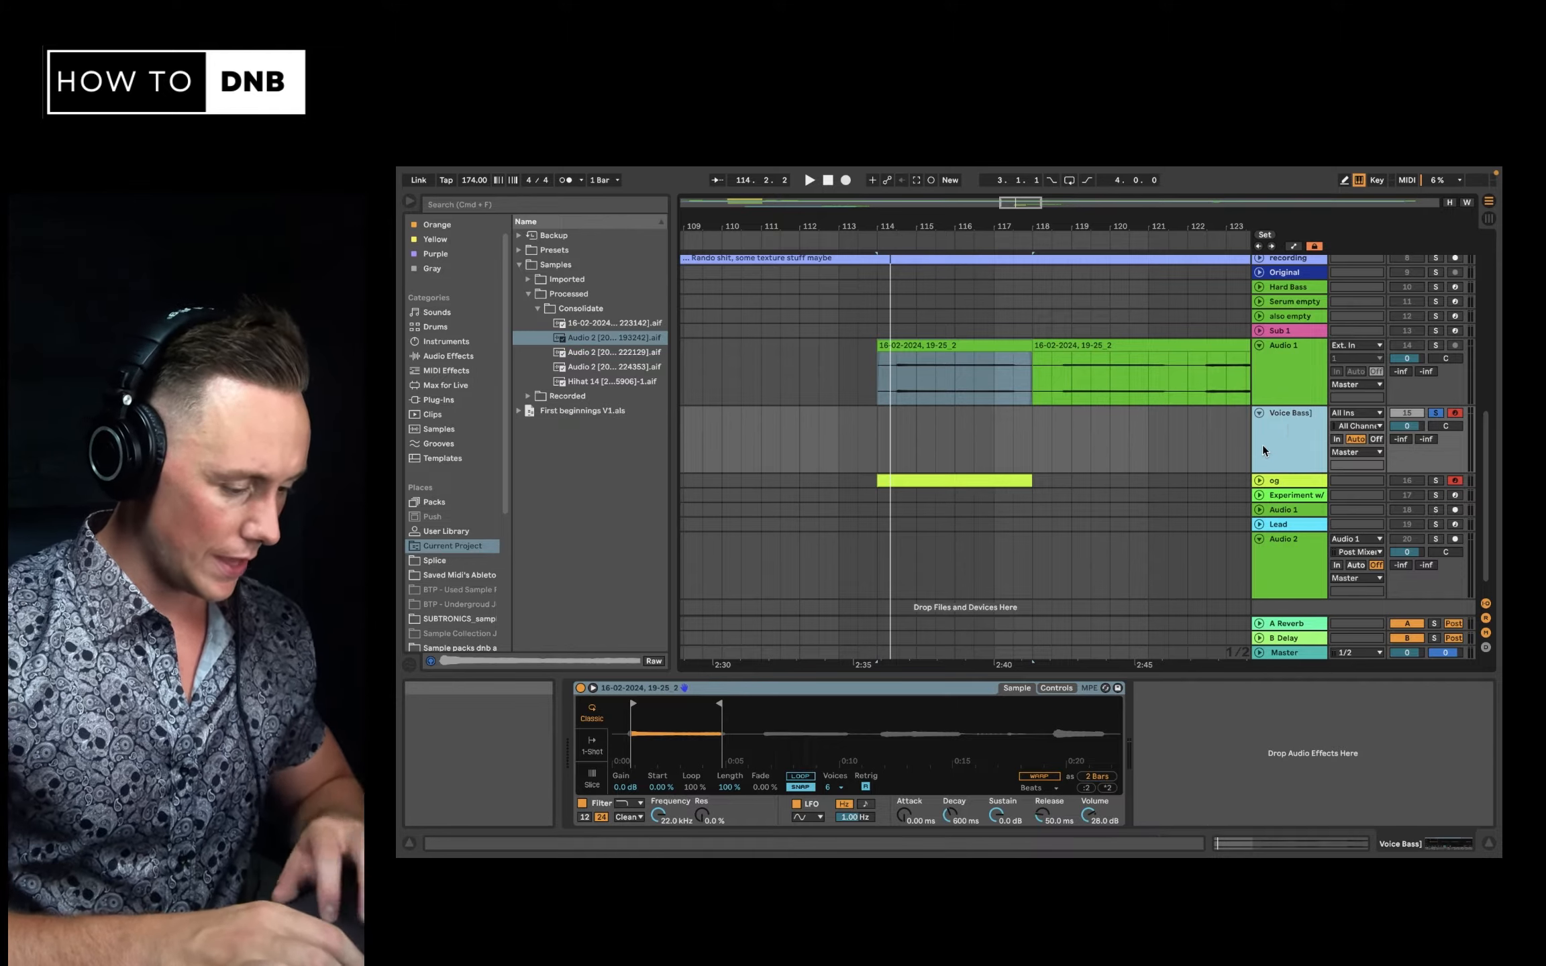
Set the sampler's volume to about 23.4 dB and insert an empty four-bar MIDI clip on Voice Bass] from bar 114 to 118
drag(1087, 814, 1087, 827)
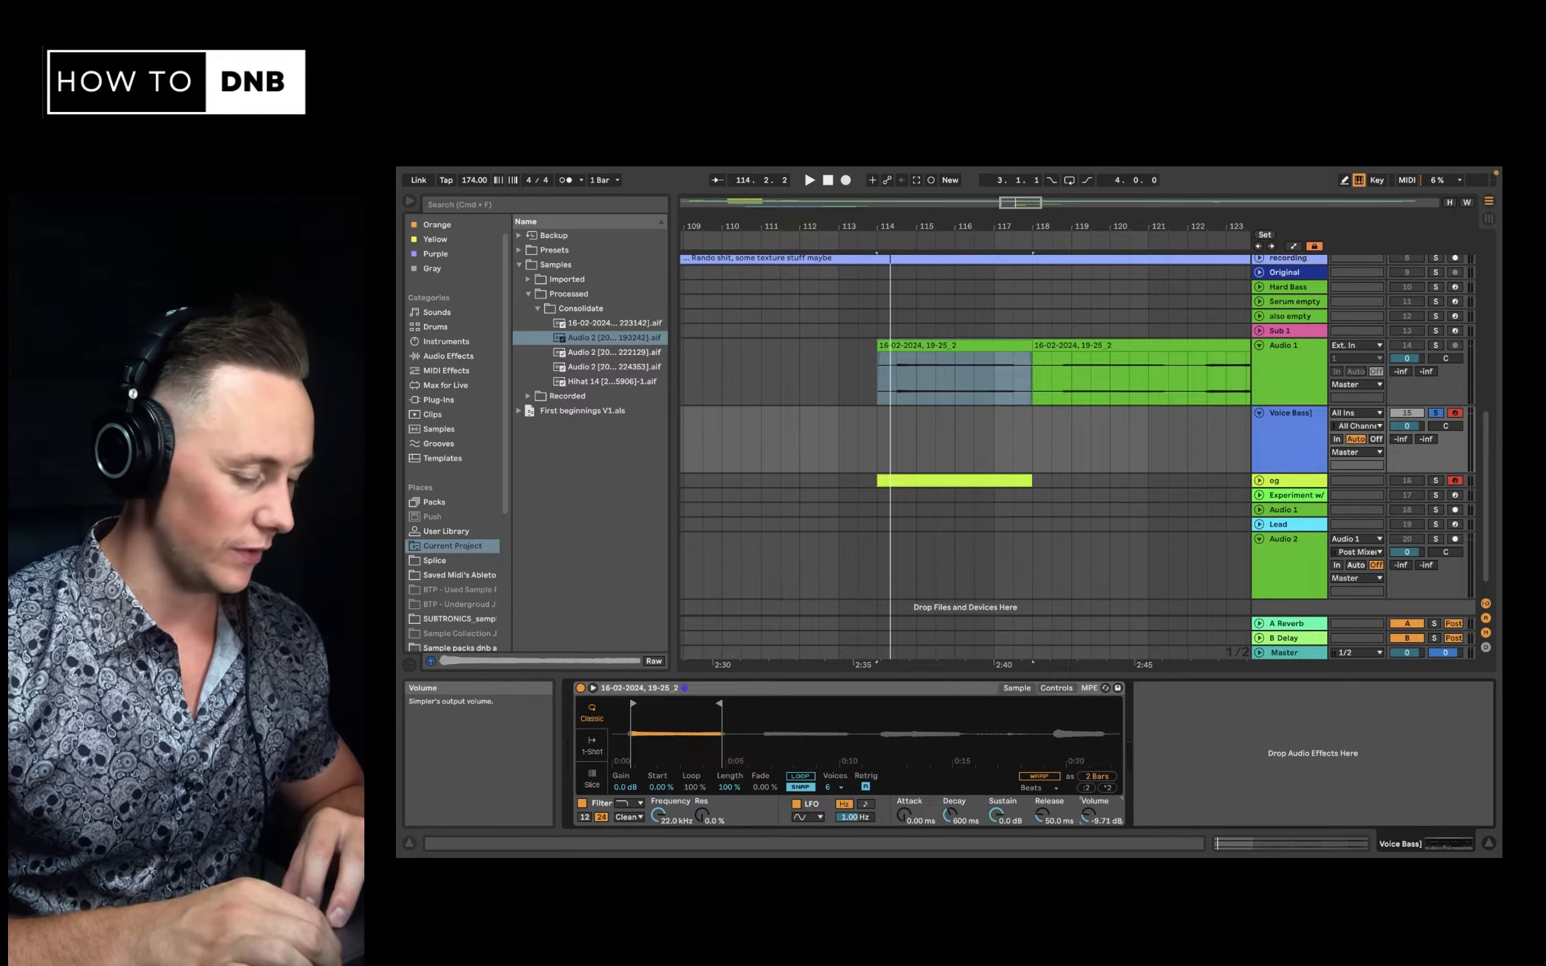
drag(1090, 813, 1090, 820)
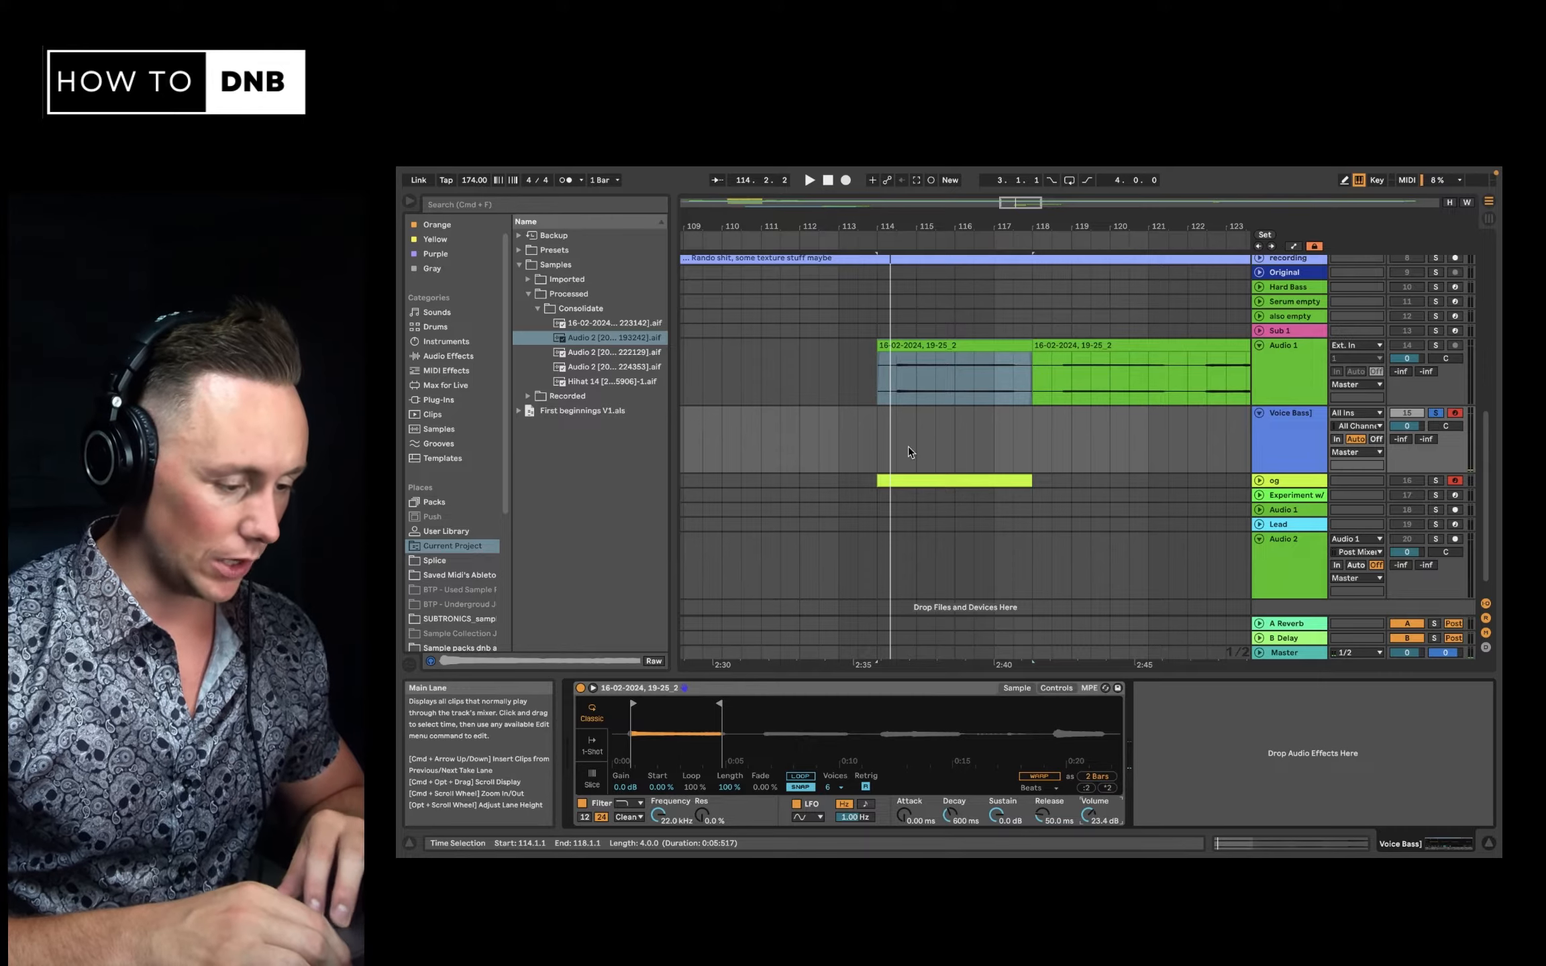
scroll(909, 445, down, 1)
scroll(909, 445, left, 1)
drag(891, 416, 1057, 436)
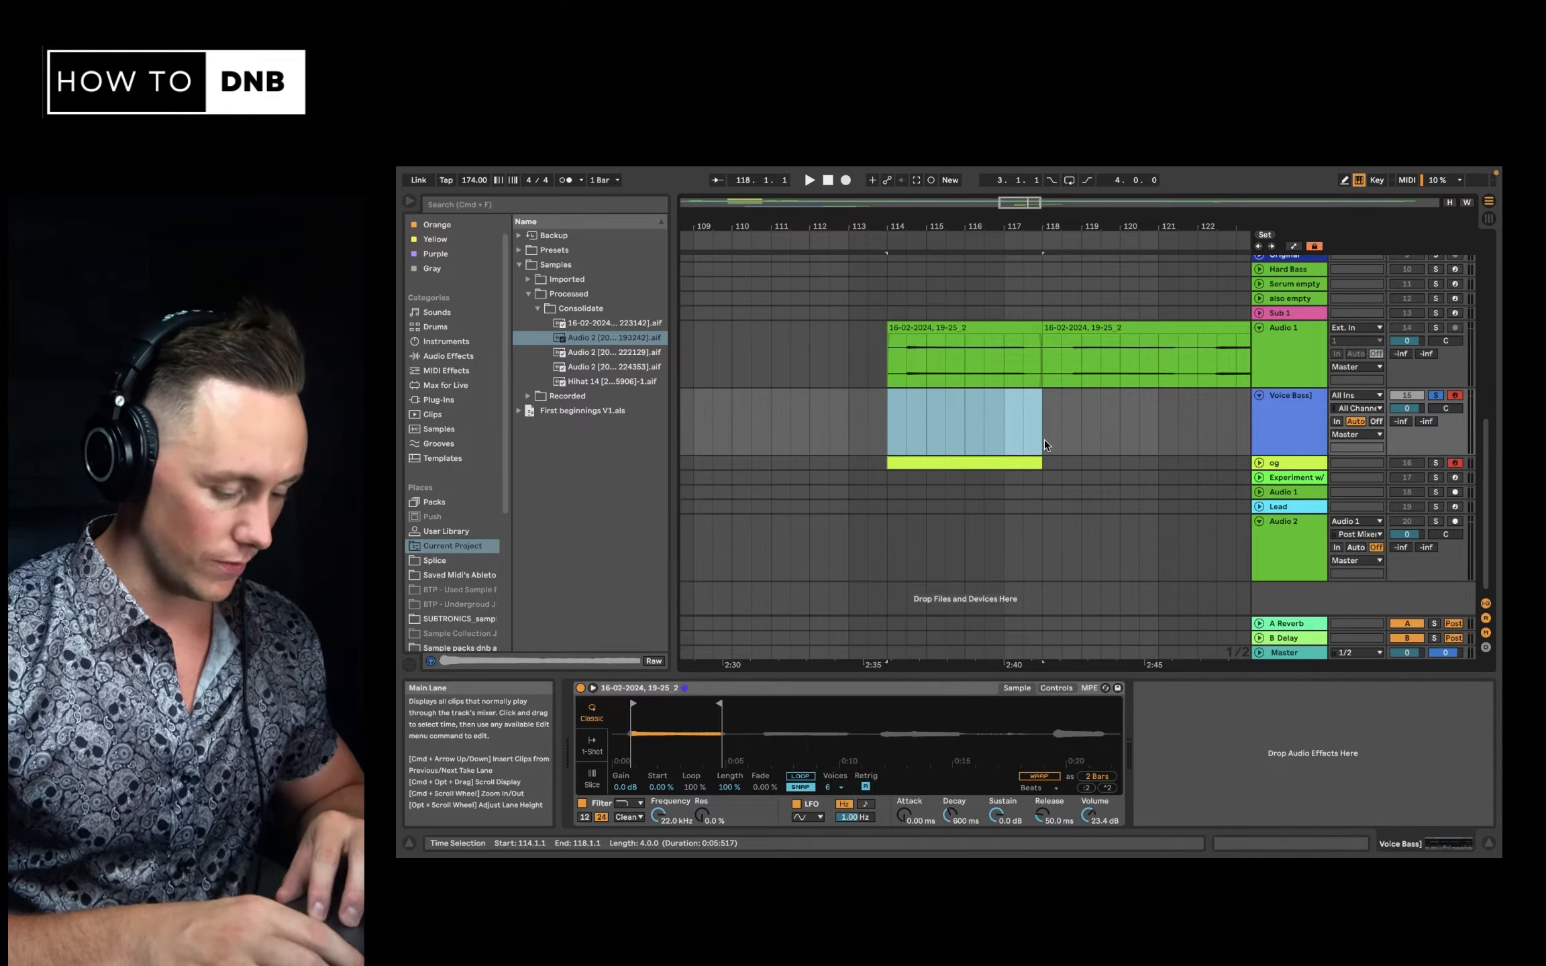
key(super+shift+m)
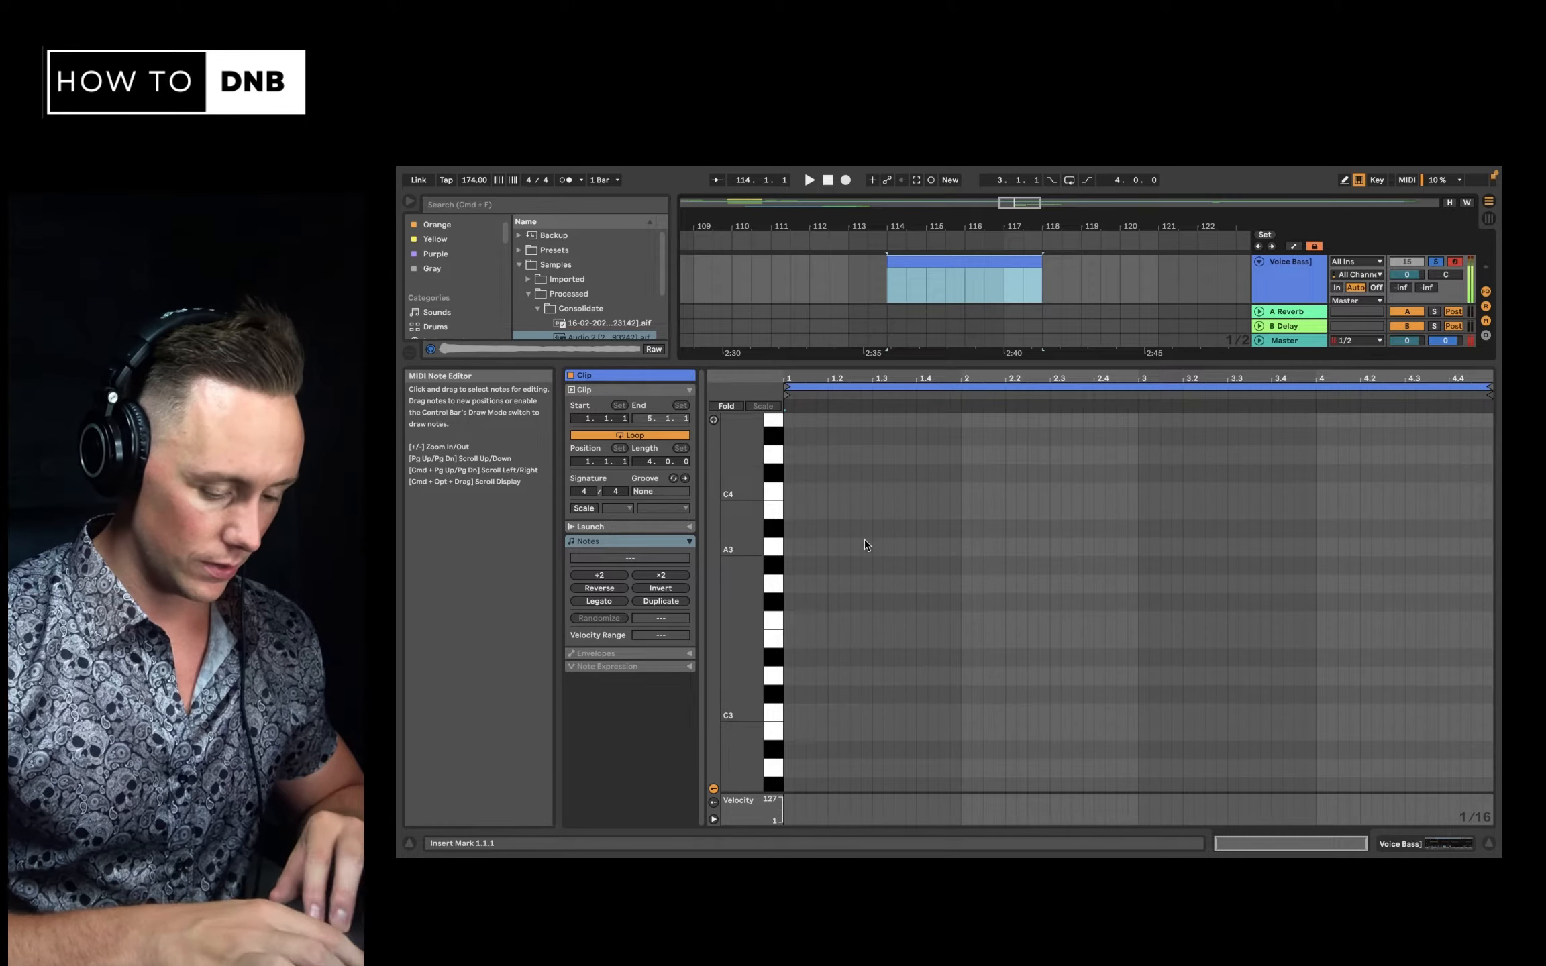
Draw one sustained E1 note across the full four bars of the clip and play it back
scroll(865, 540, down, 9)
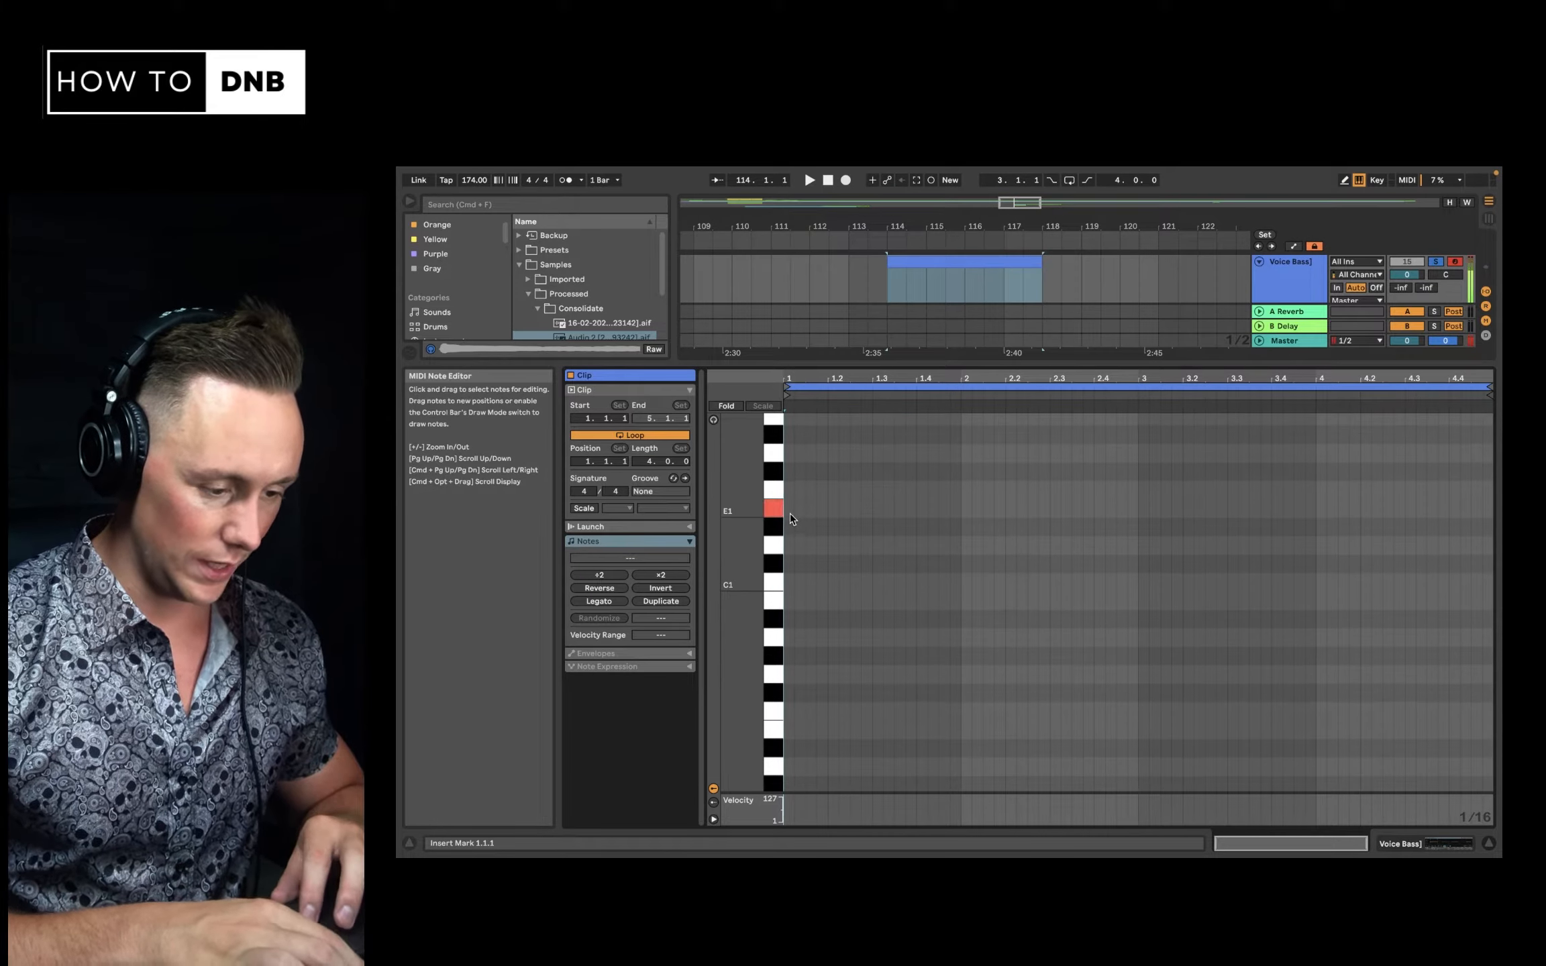
key(b)
click(790, 510)
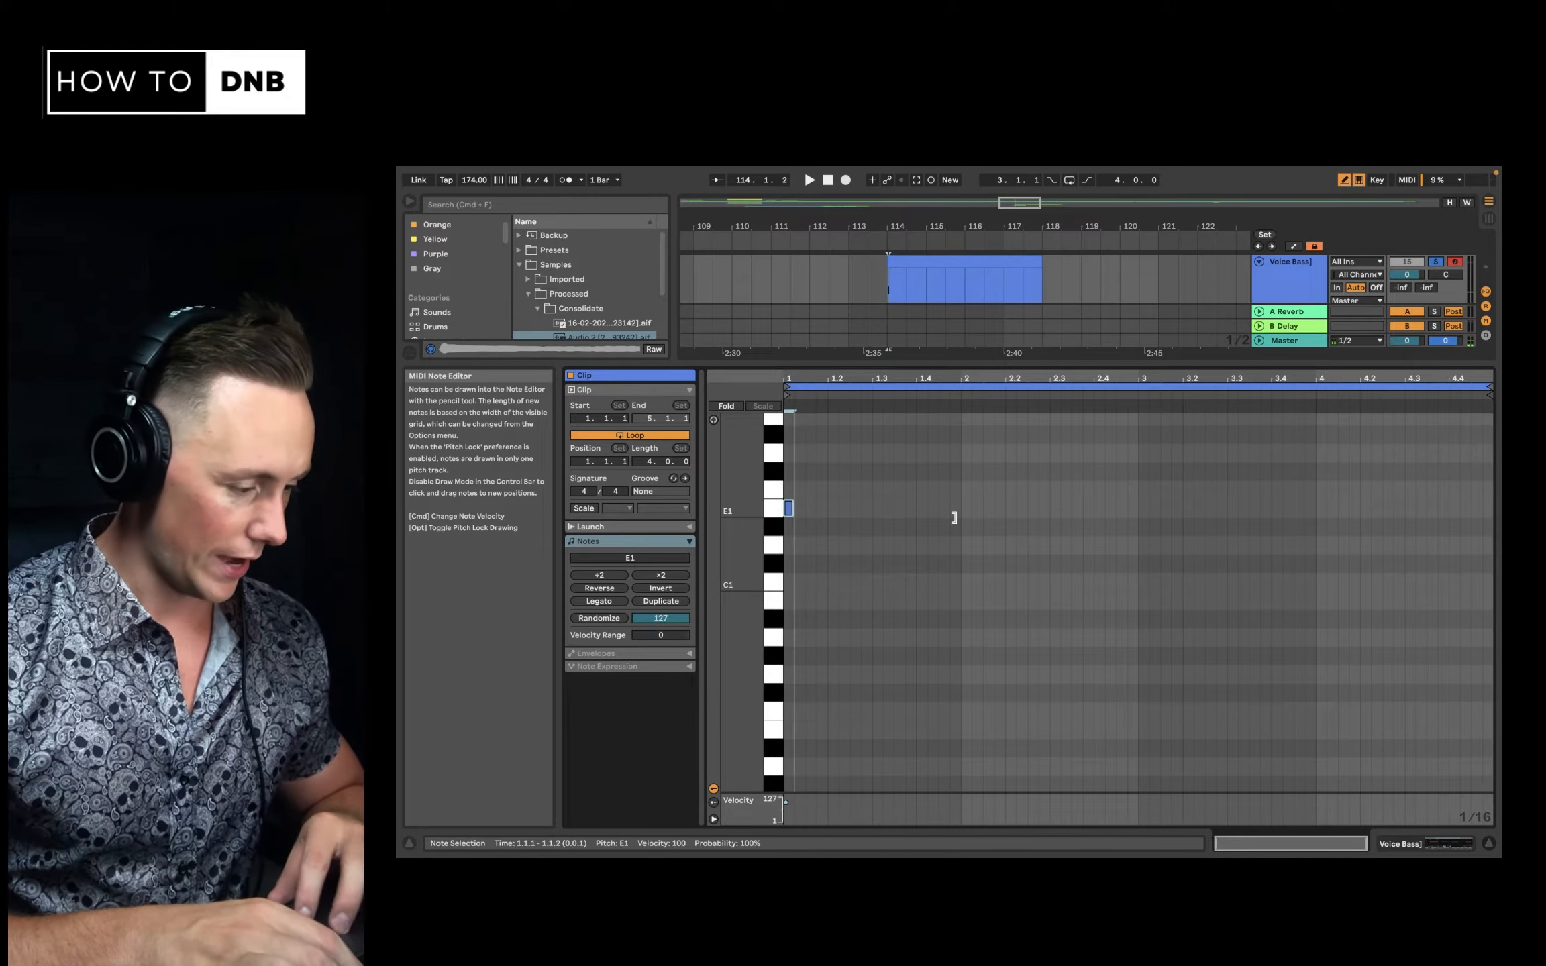
drag(954, 517, 1486, 617)
key(space)
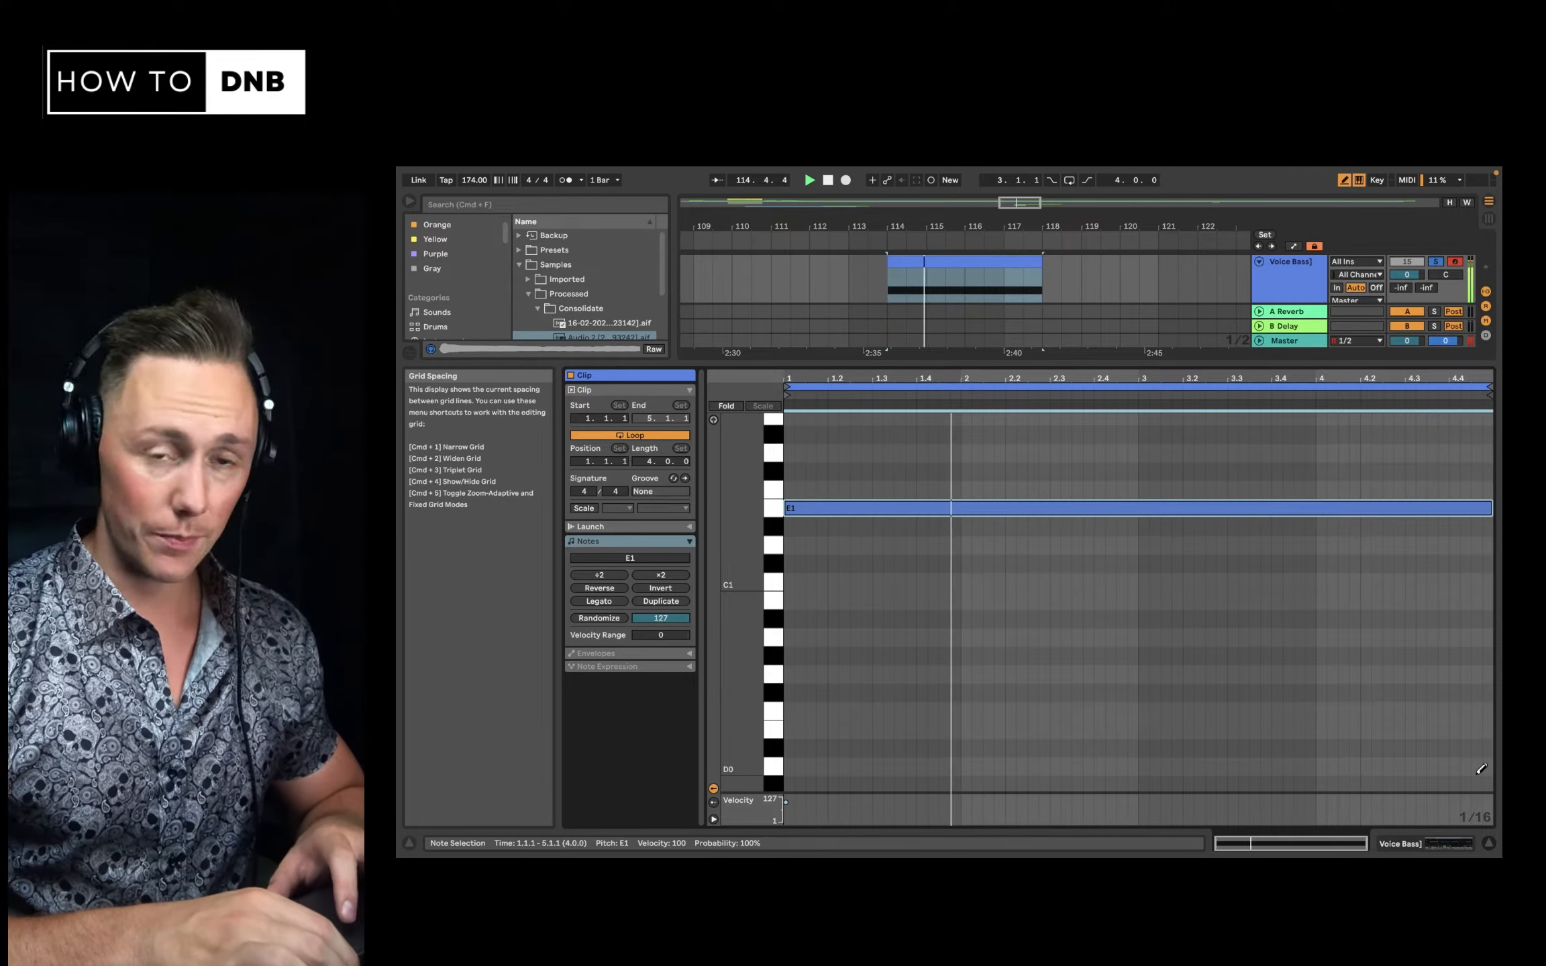
key(space)
click(1455, 846)
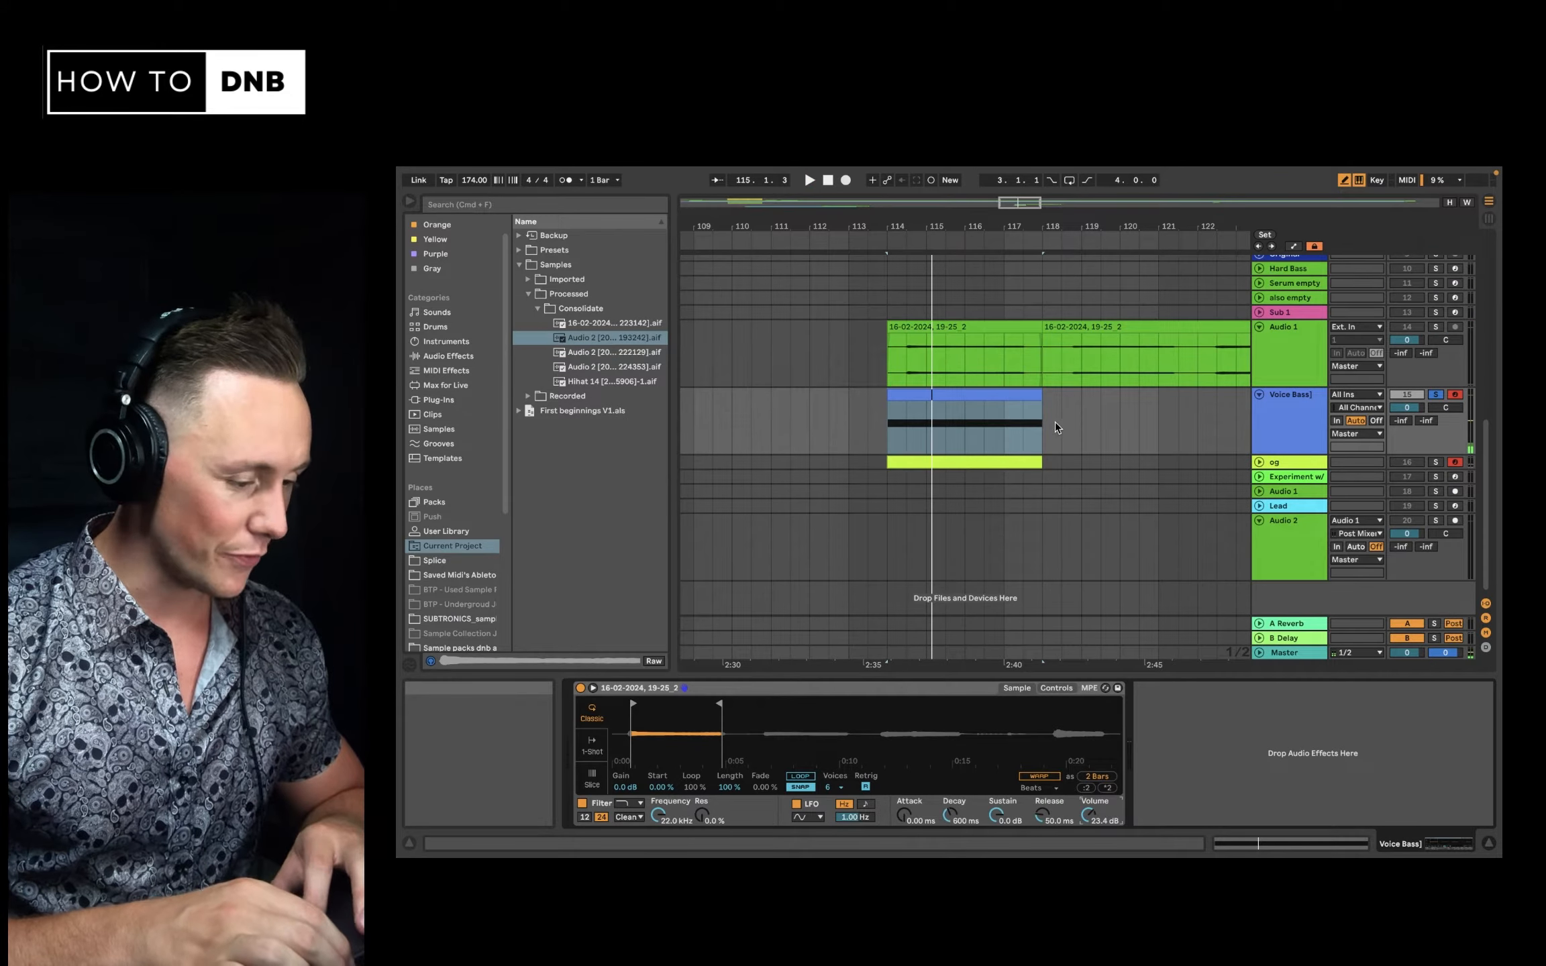
Search all browser results for "decap" and load Decapitator after the sampler on the Voice Bass] track
click(631, 206)
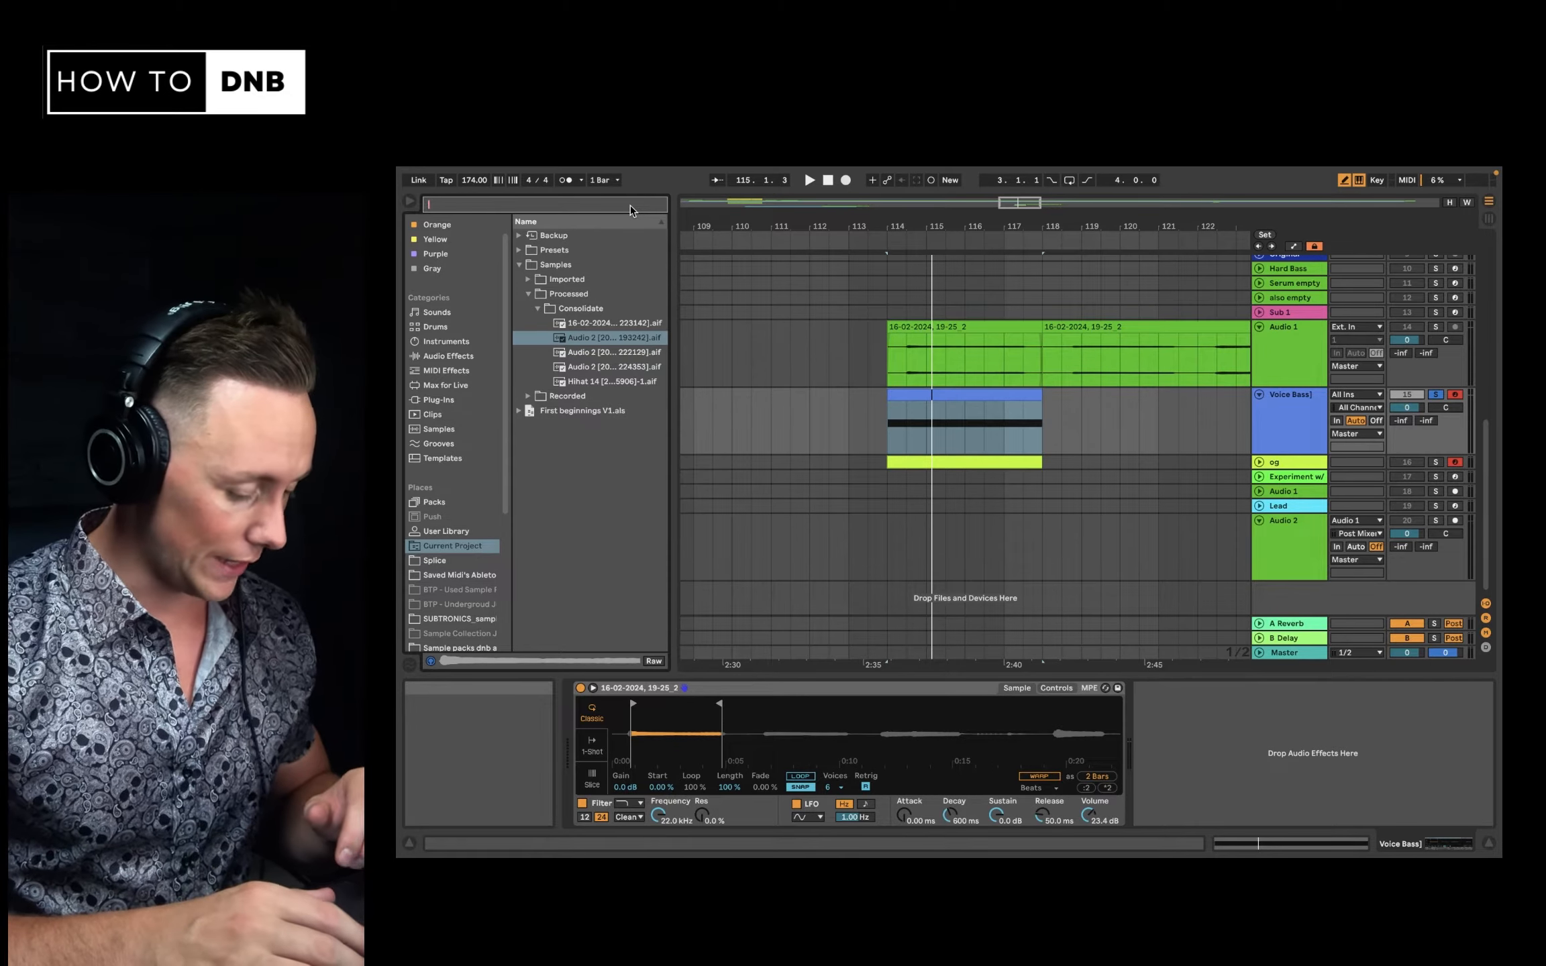
text(decap)
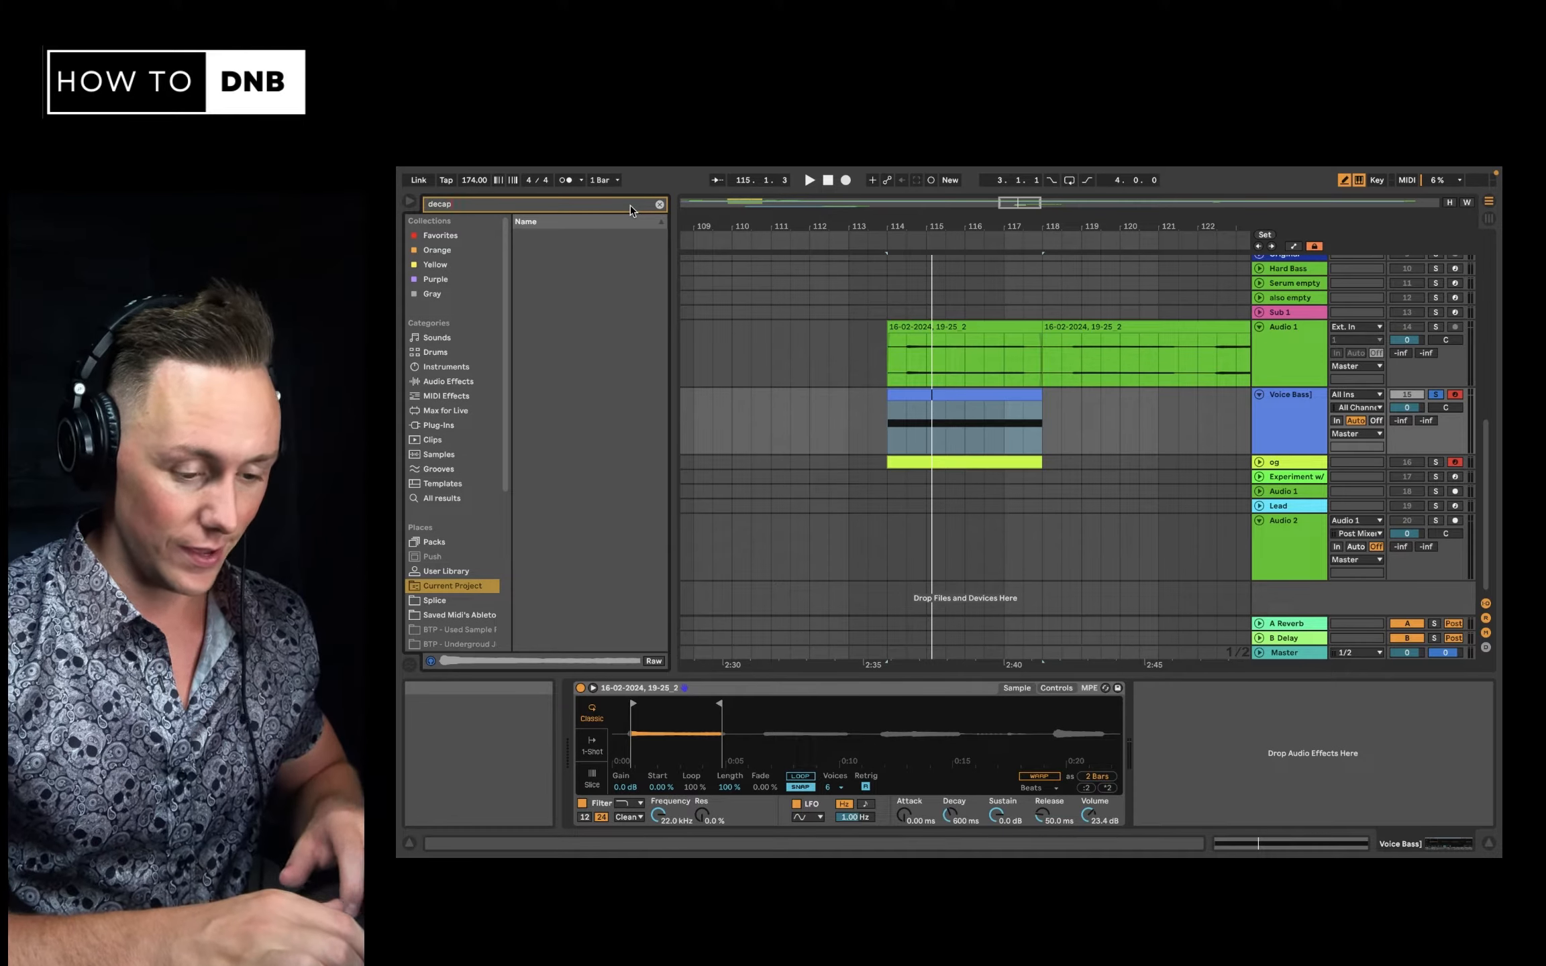
click(439, 499)
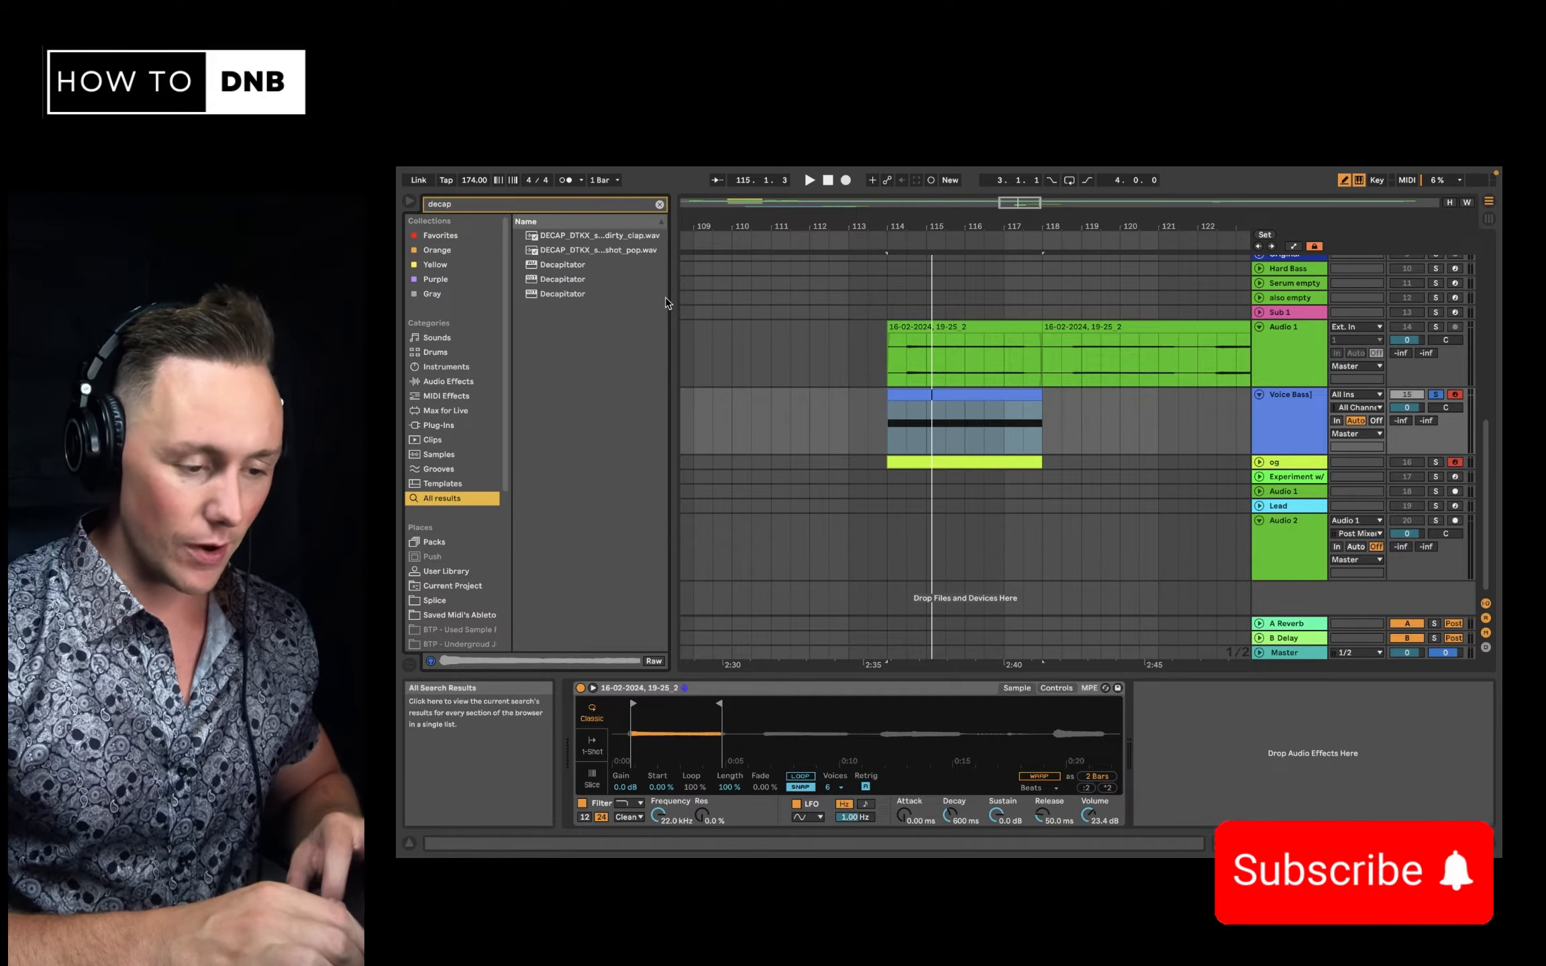
click(589, 291)
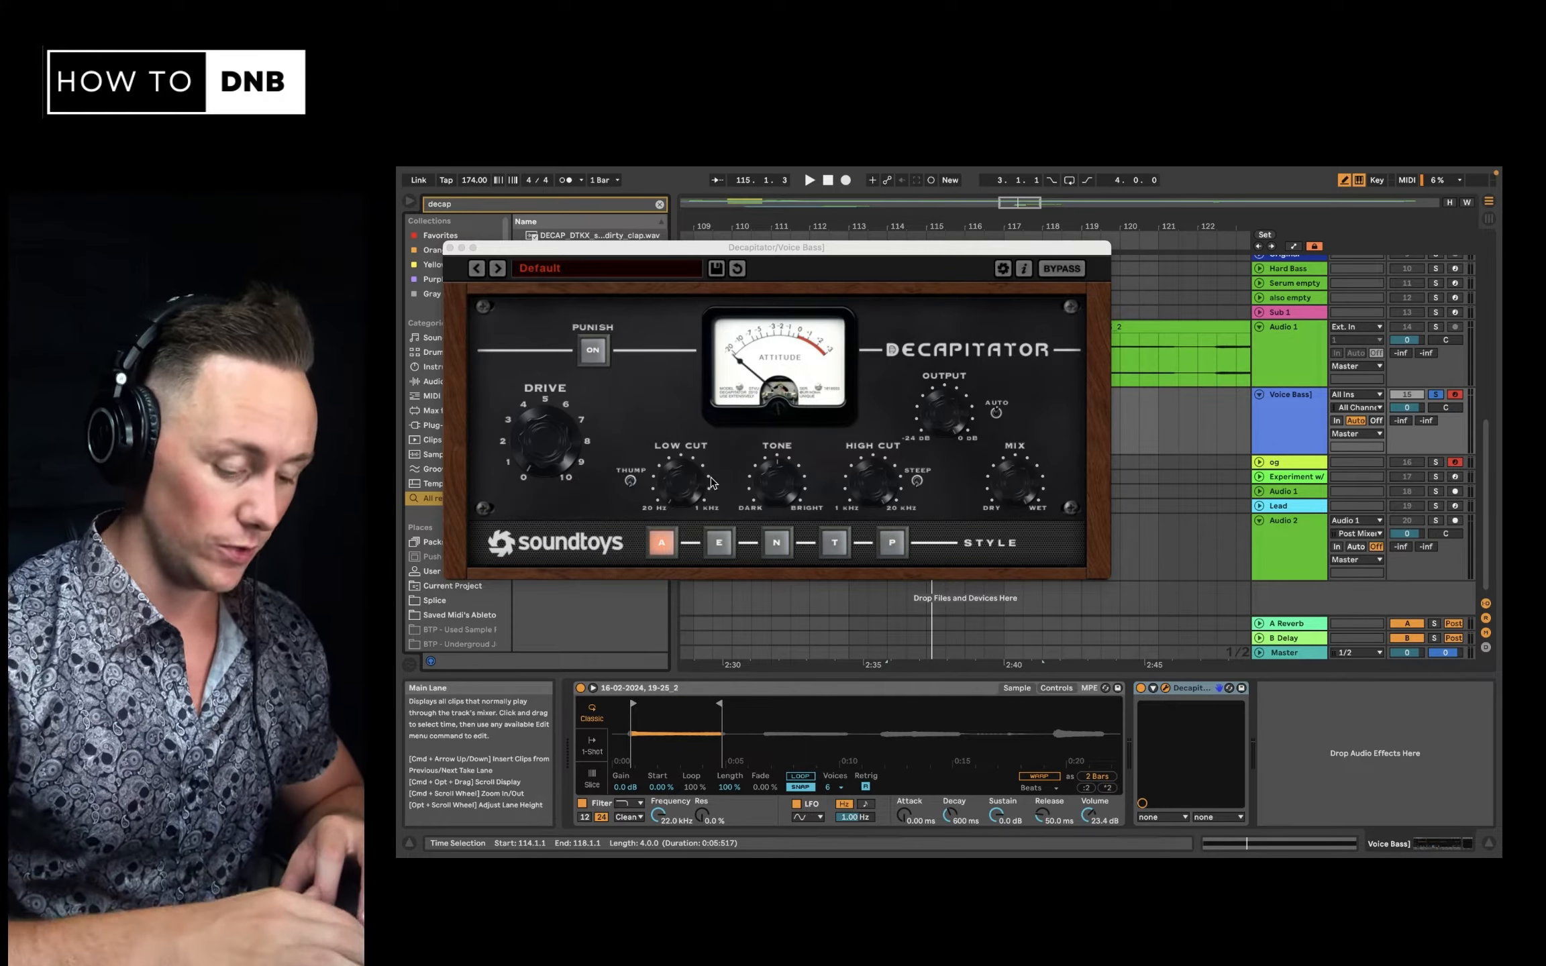
Turn on Punish in Decapitator, adjust its drive by ear and close the plug-in window
mouse_move(560, 448)
mouse_down()
mouse_move(586, 409)
mouse_move(578, 433)
mouse_up()
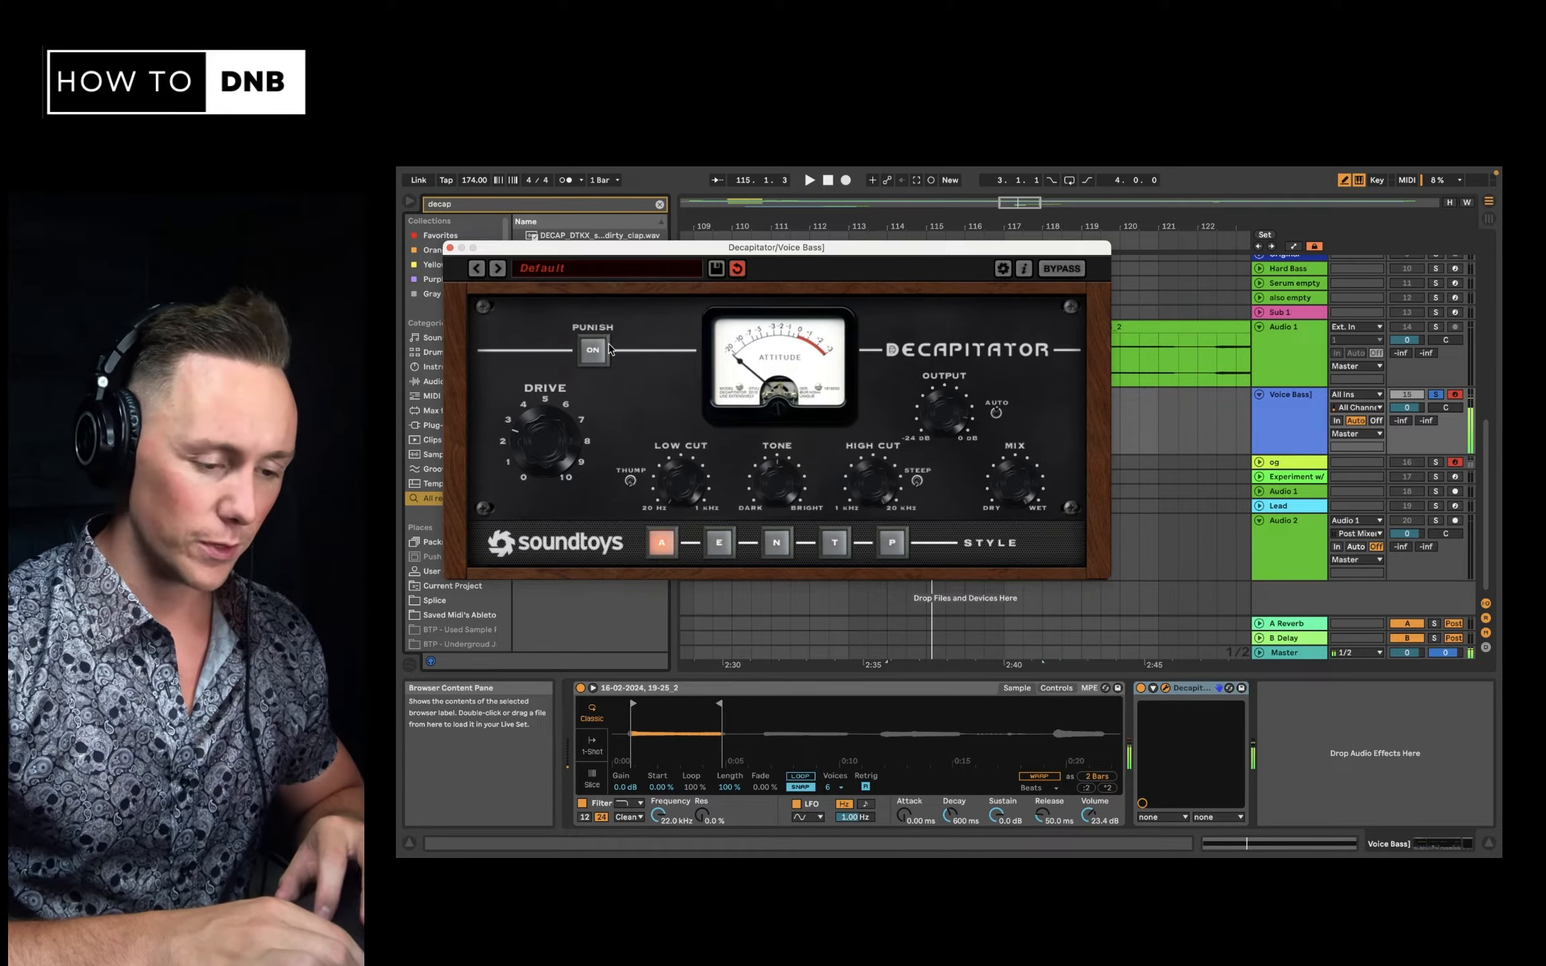
click(592, 344)
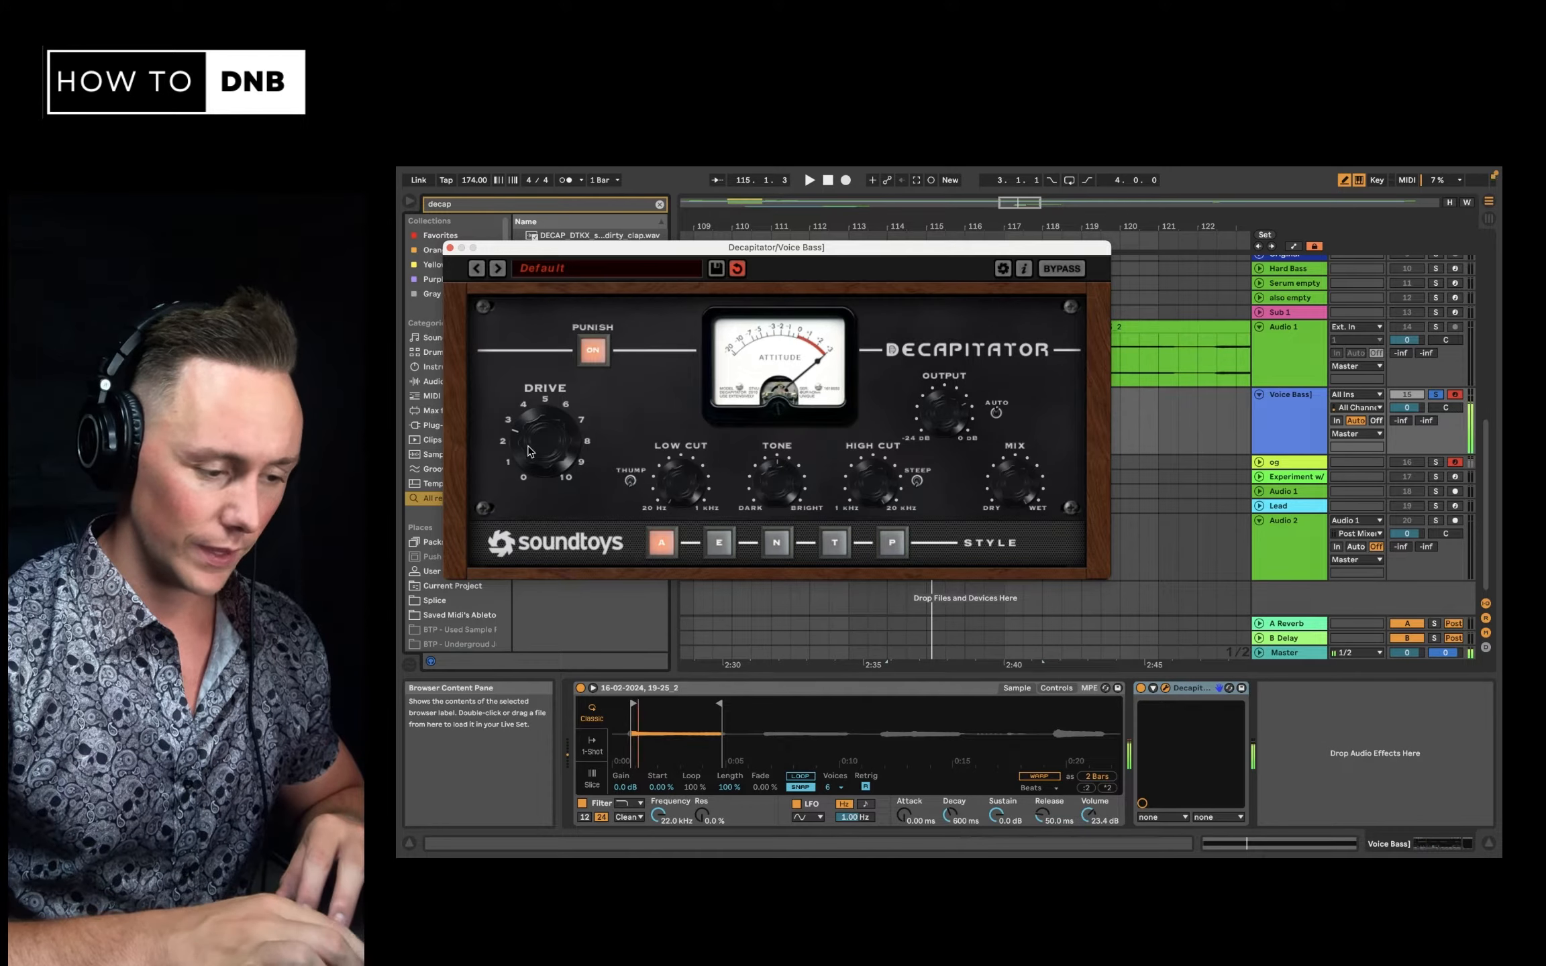
drag(553, 453, 559, 404)
drag(546, 468, 547, 480)
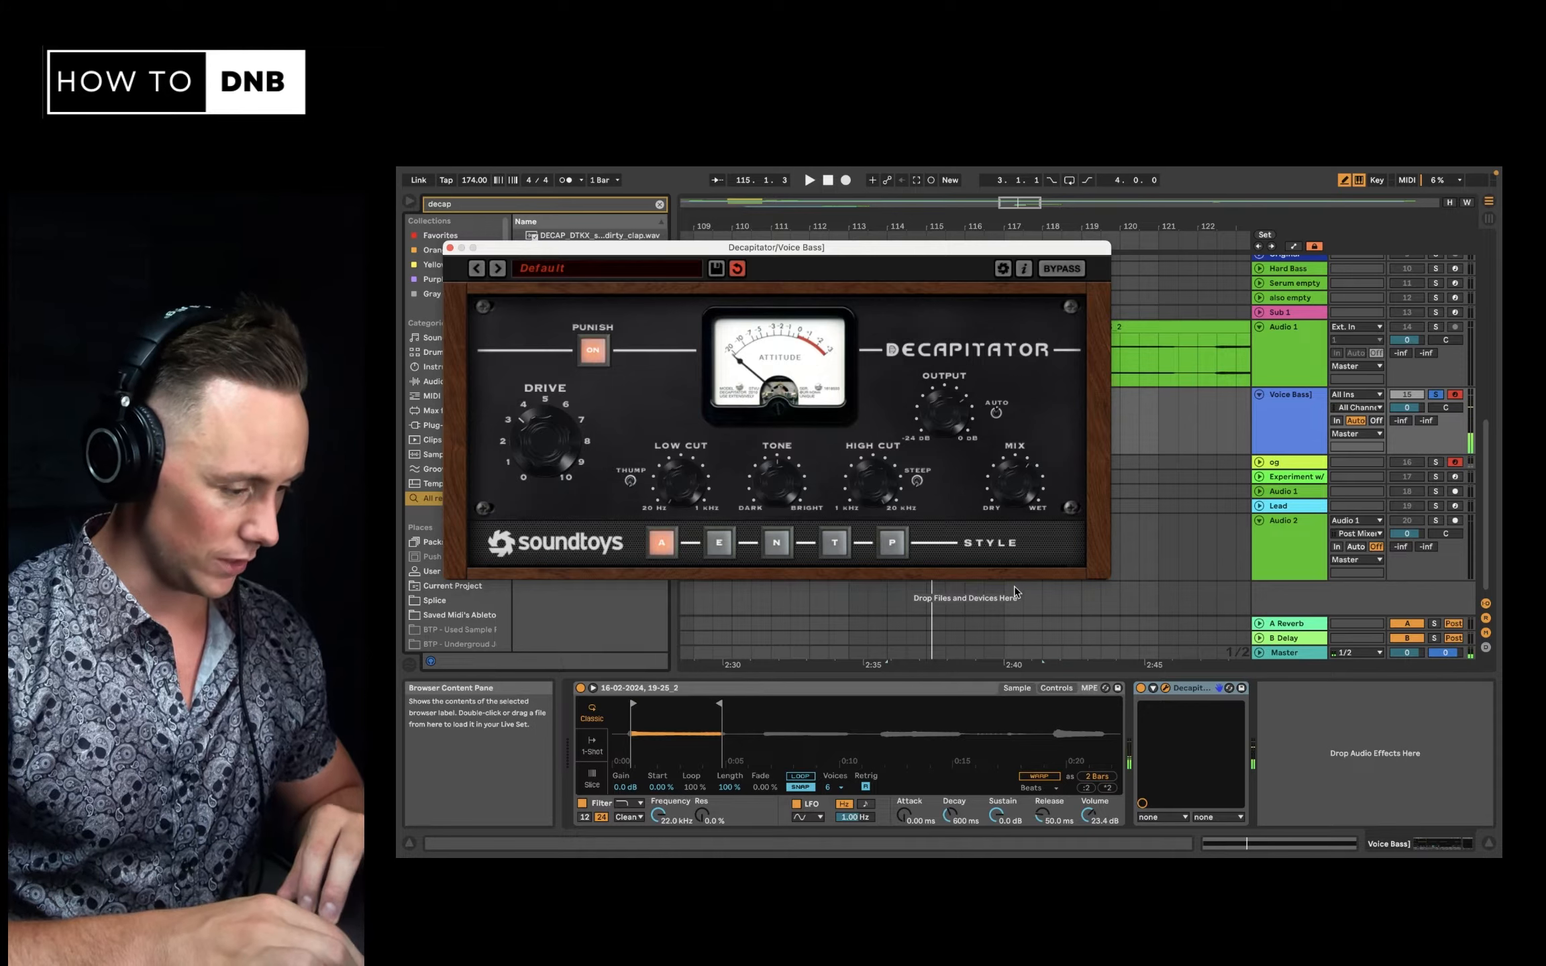
click(450, 249)
Load the Overdrive effect after Decapitator and set its band-pass to about 597 Hz with a bandwidth of 2.27
click(657, 204)
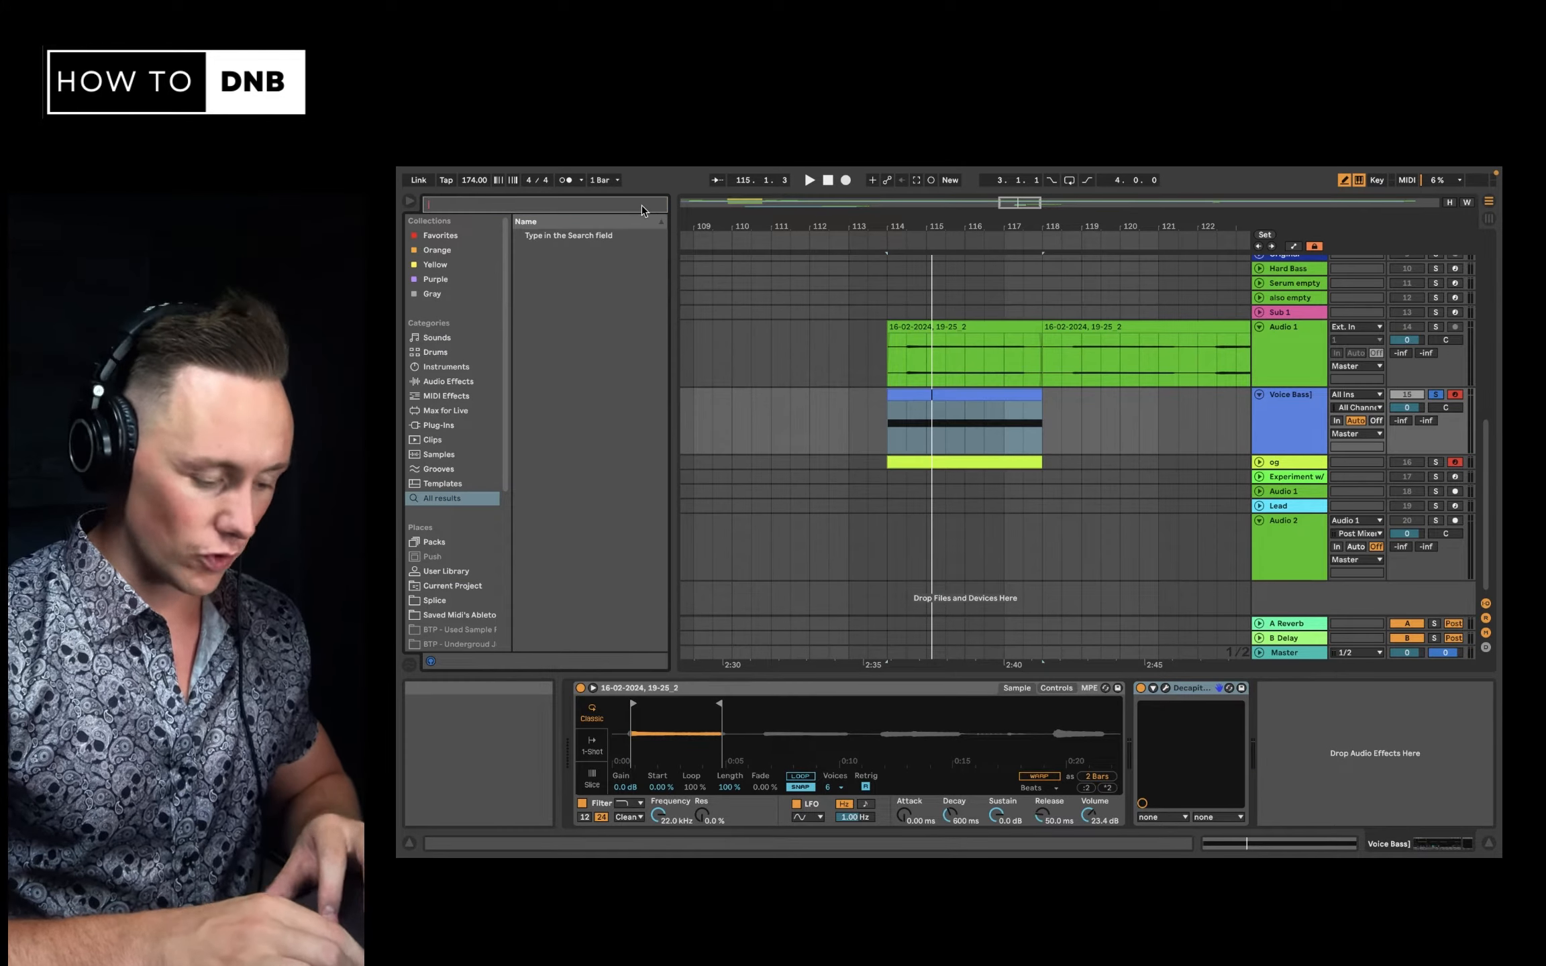
text(overdrive)
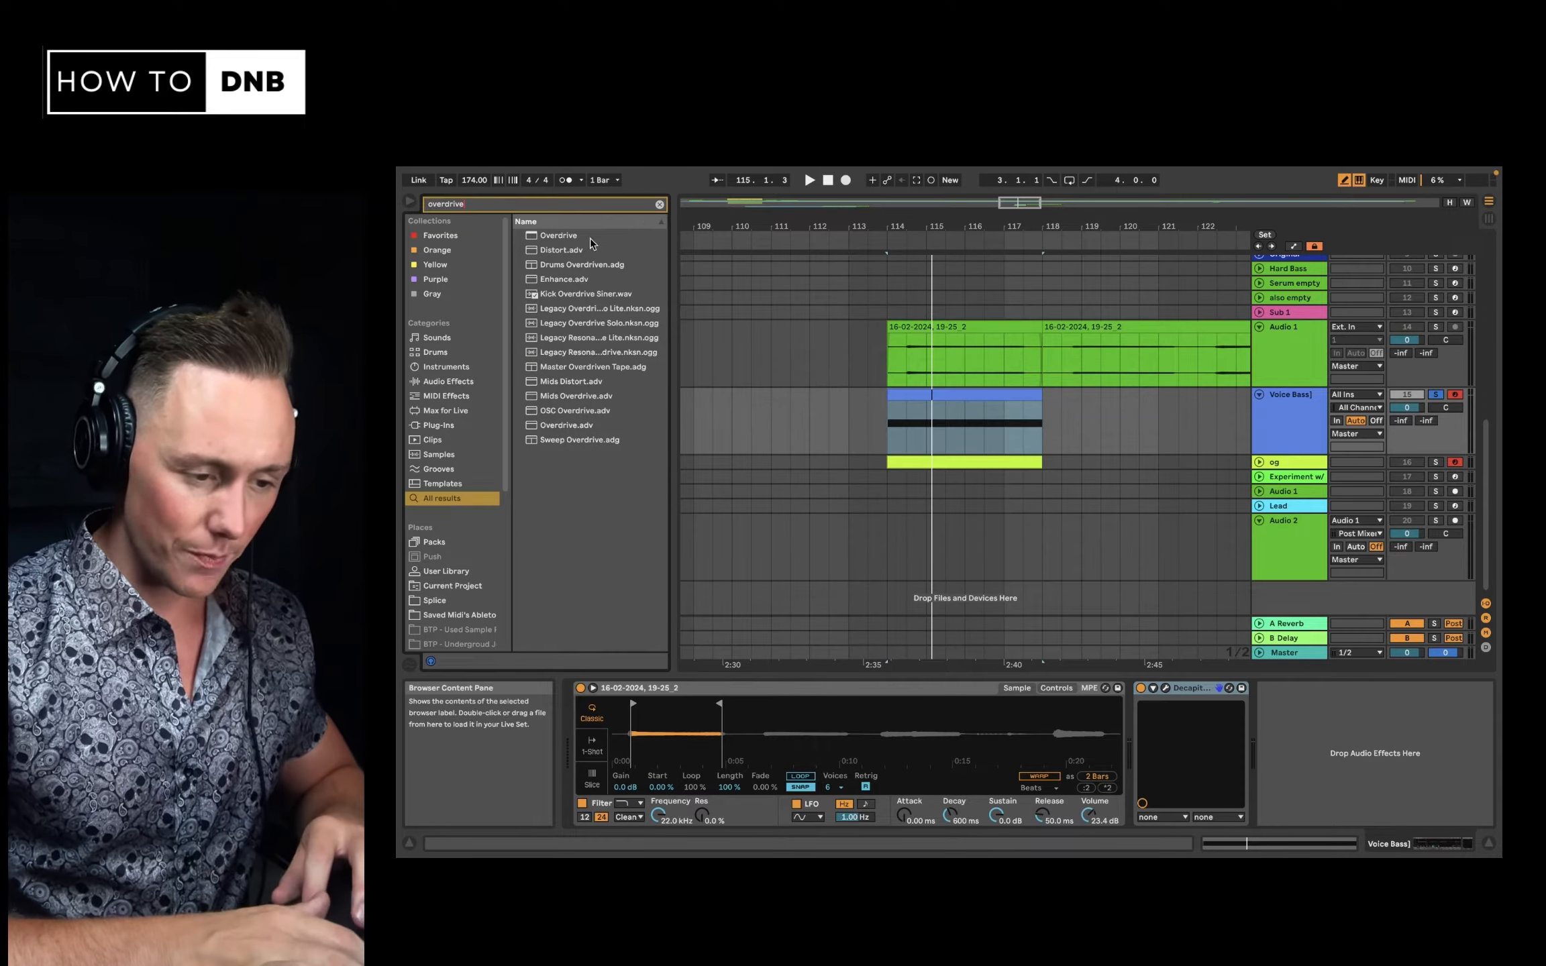
double_click(589, 235)
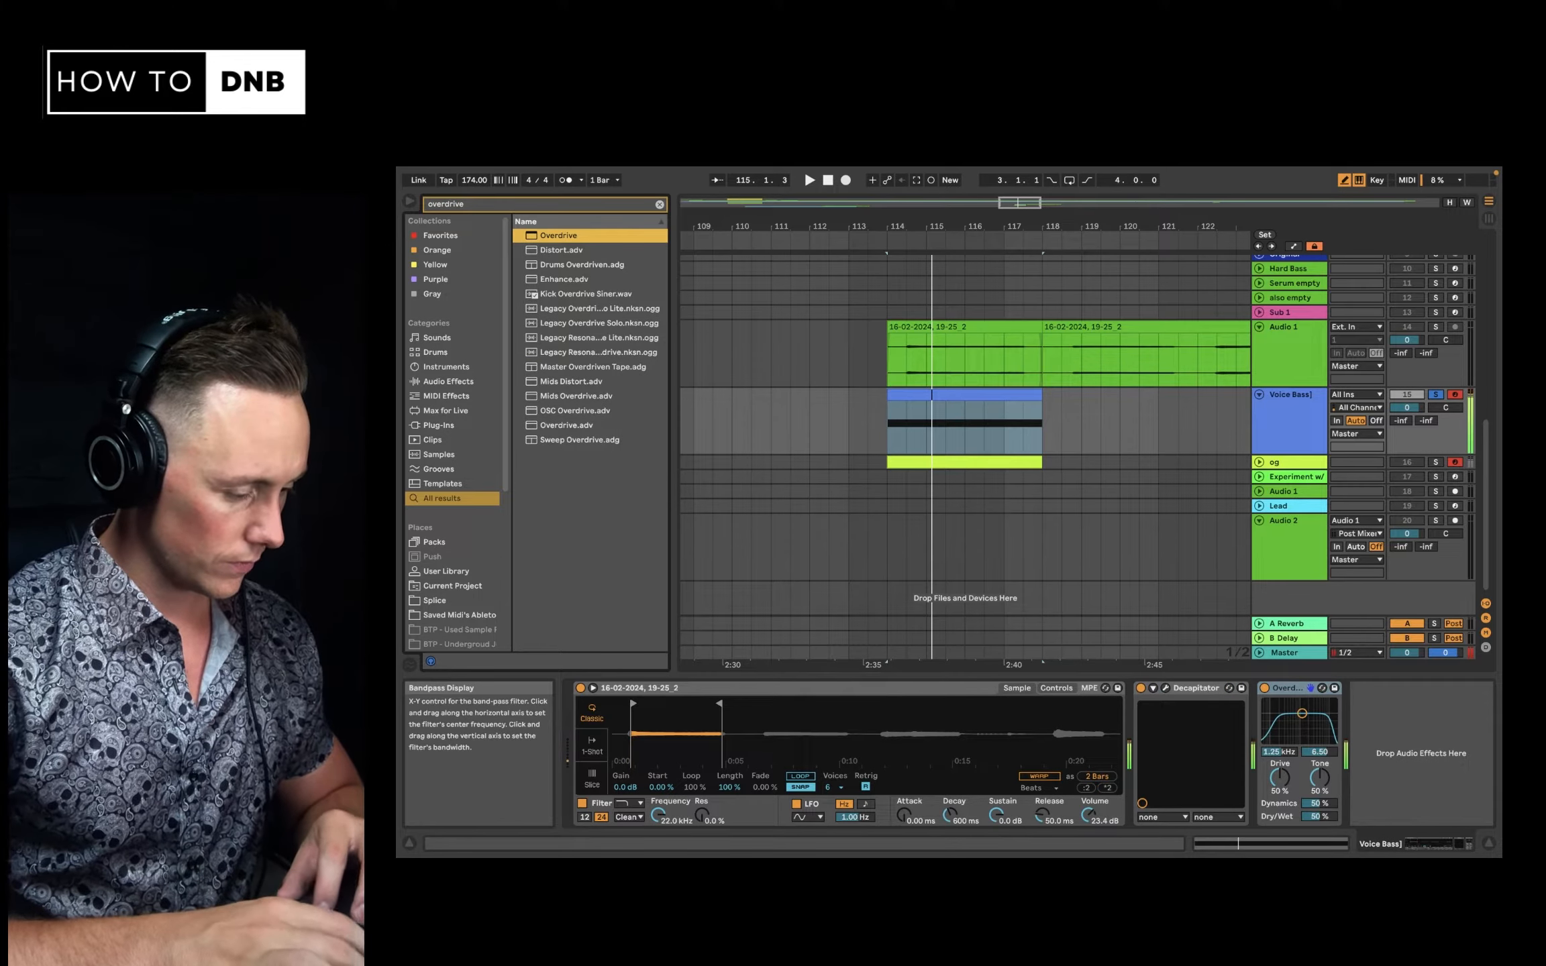
mouse_move(1302, 713)
mouse_down()
mouse_move(1312, 727)
mouse_move(1295, 734)
mouse_up()
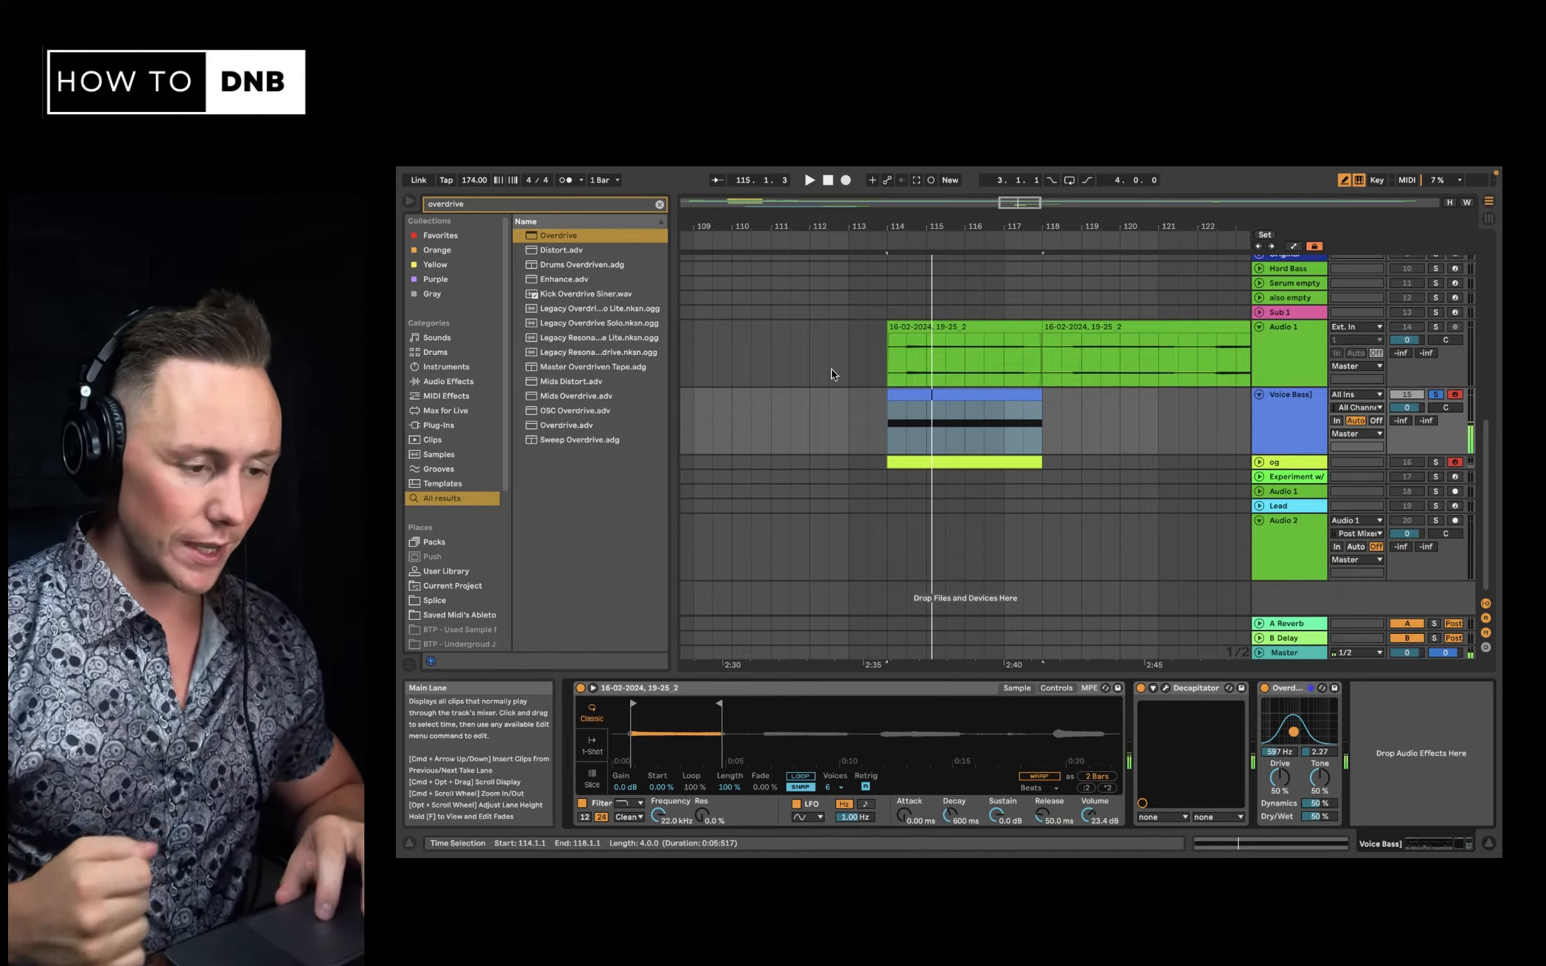
Search the browser for "serumfx" and insert SerumFX between the sampler and Decapitator
click(659, 204)
text(serum fx)
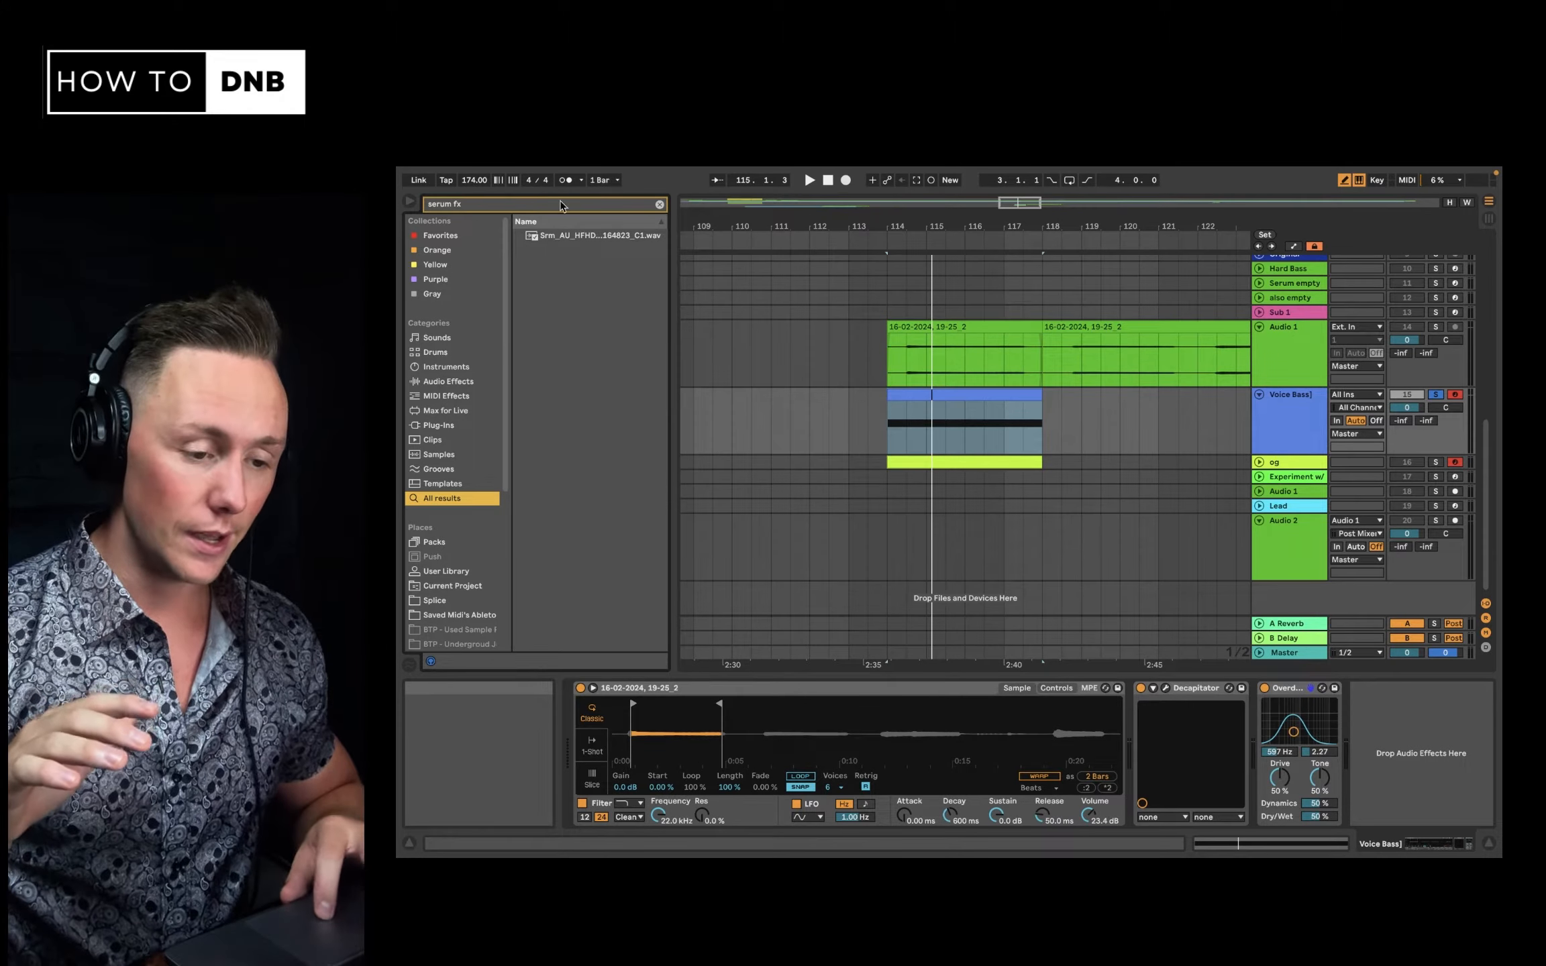
click(453, 204)
key(BackSpace)
click(577, 251)
drag(577, 251, 1128, 742)
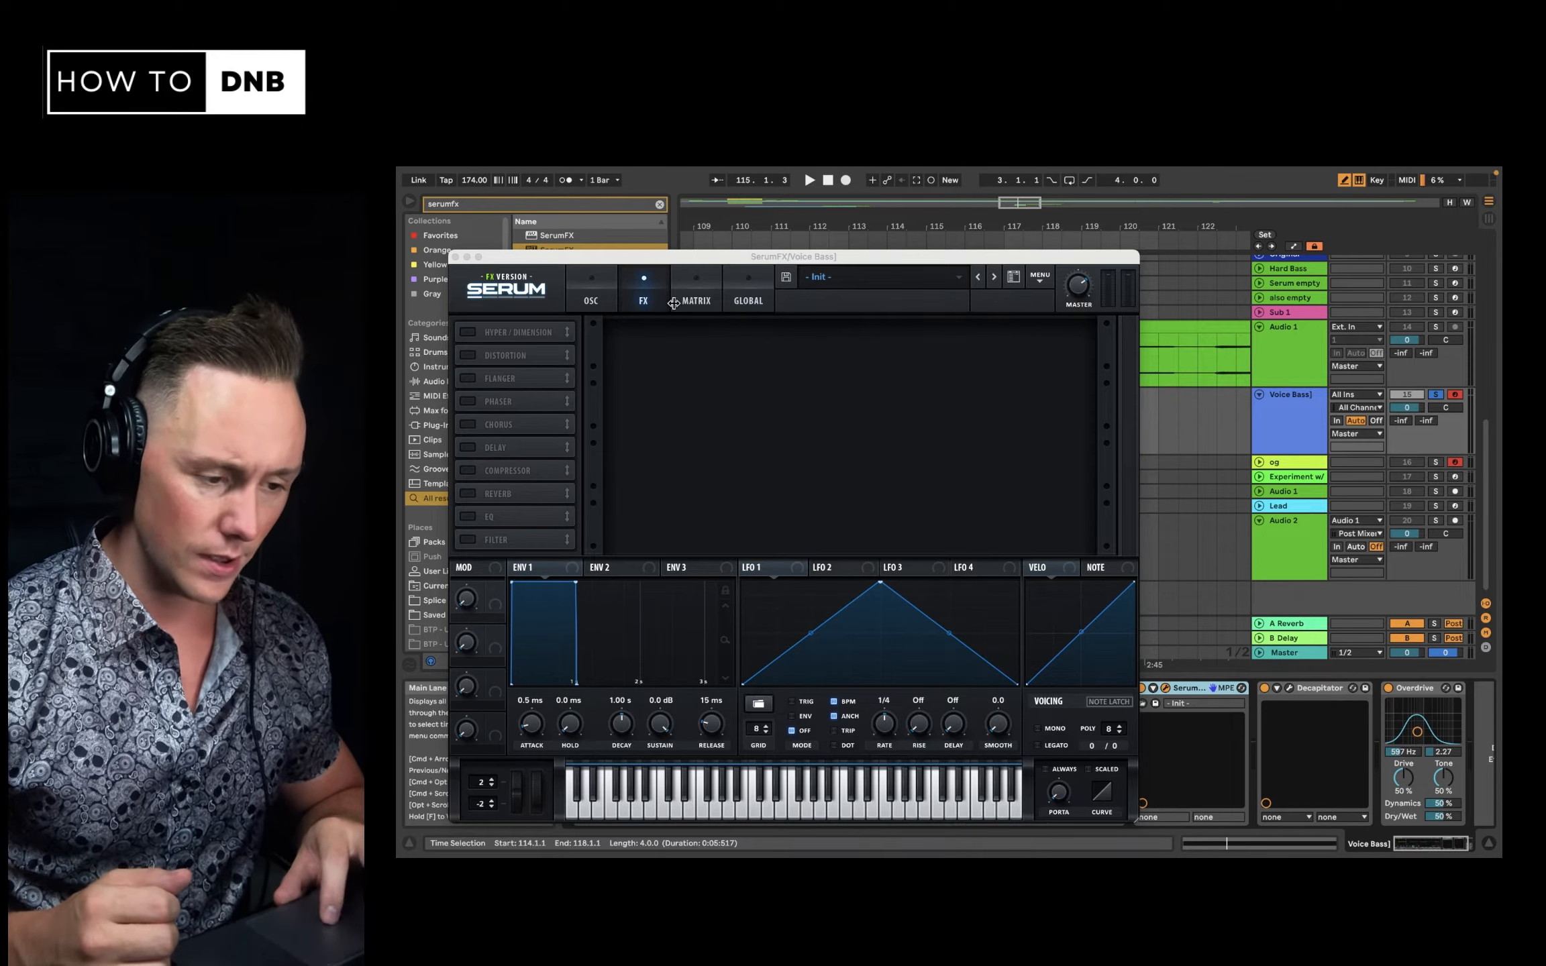
Enable Distortion in SerumFX, try the Tube and SoftClip types, and choose Diode 1 with a raised drive
click(468, 355)
drag(950, 342, 1003, 281)
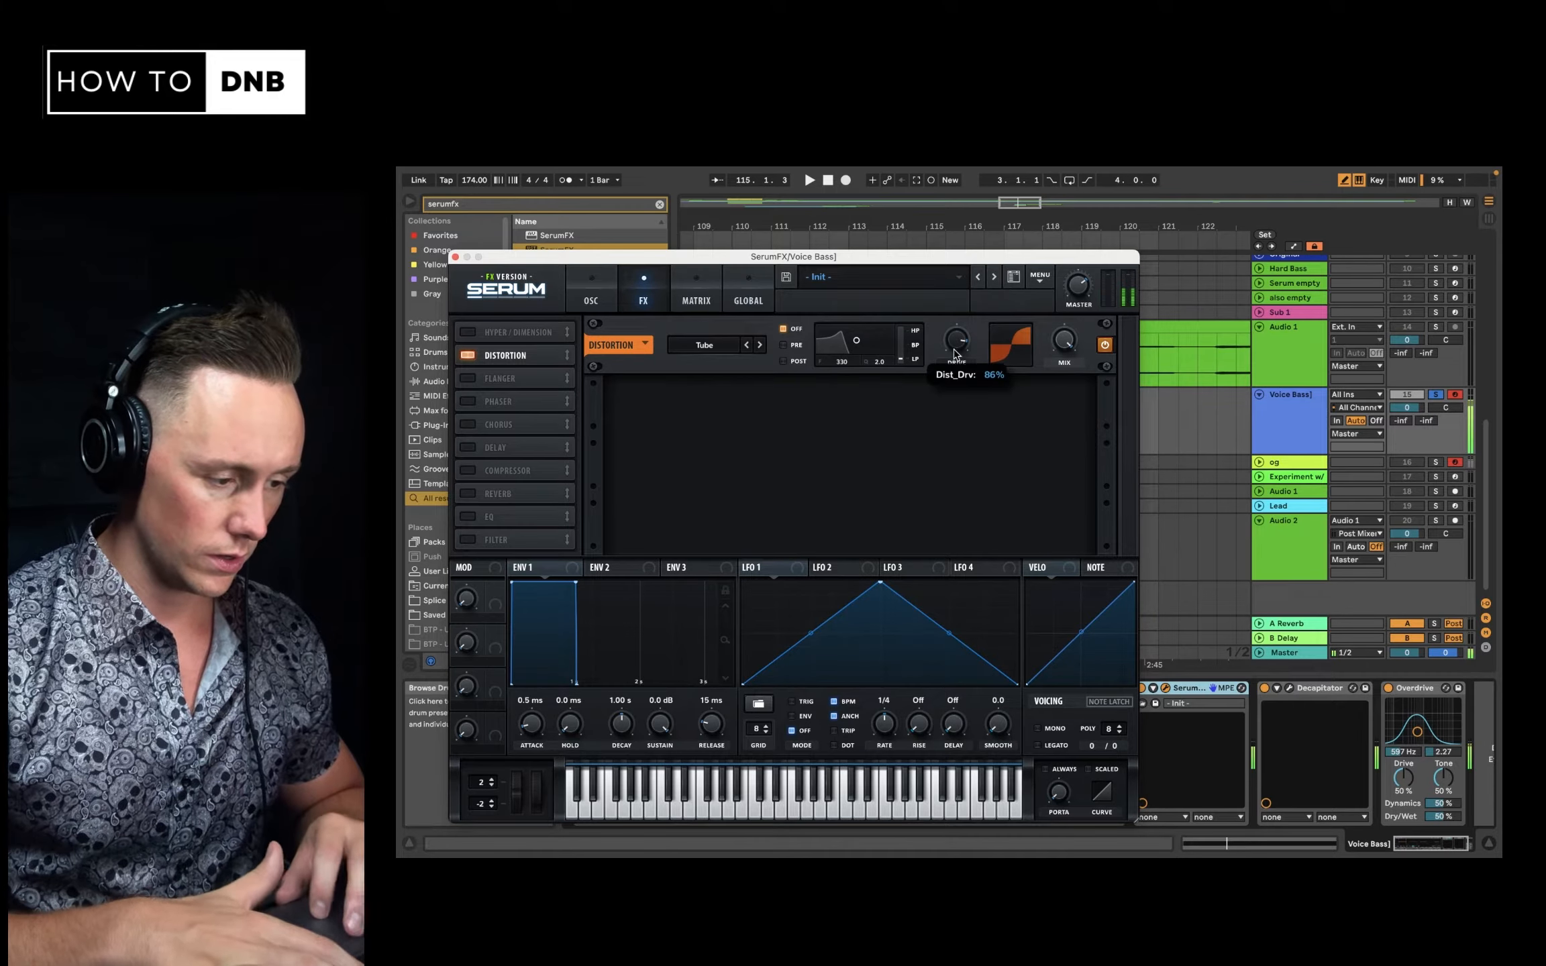
drag(957, 343, 947, 443)
click(760, 345)
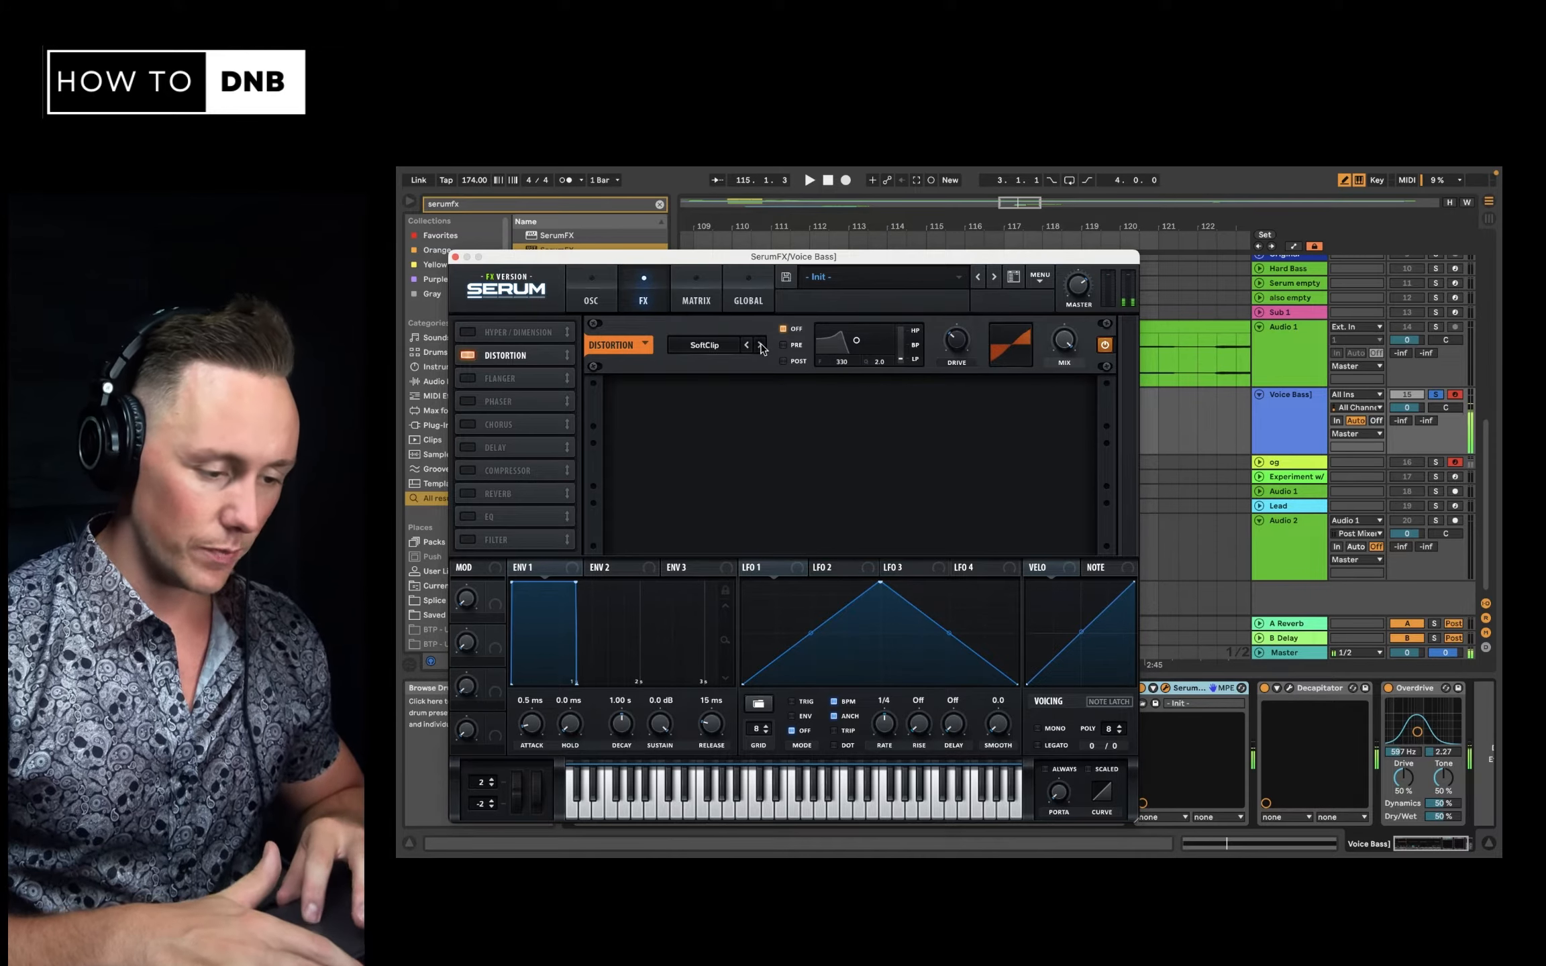
click(759, 344)
click(760, 344)
drag(958, 345, 1000, 298)
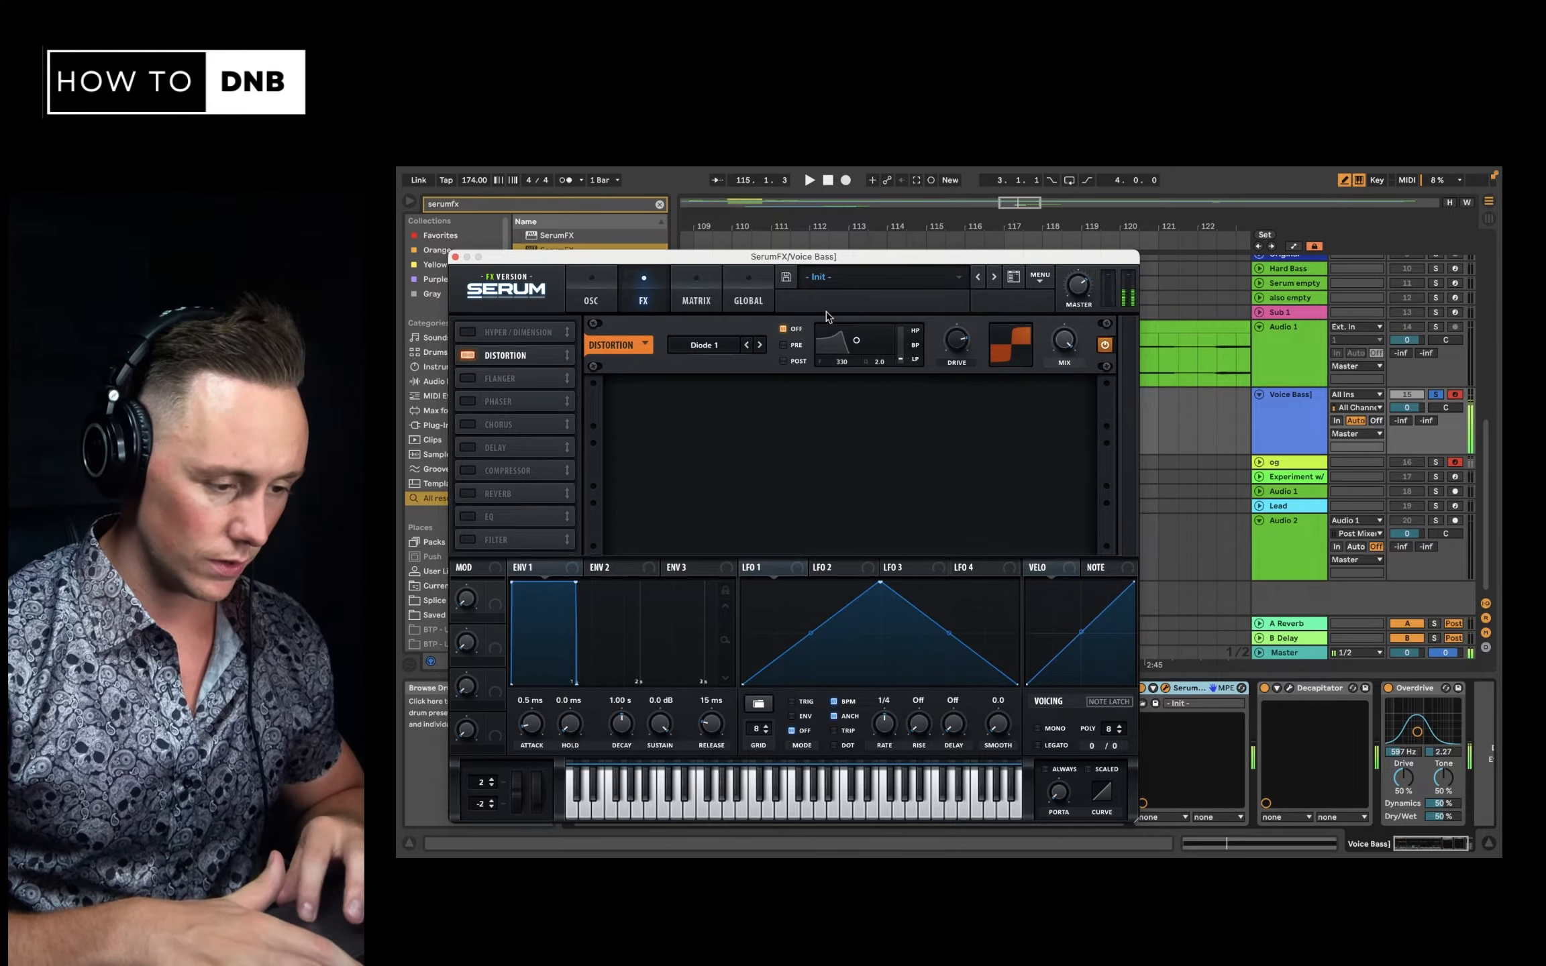
Bypass the Decapitator and Overdrive devices on the Voice Bass] track
click(1264, 689)
click(1387, 688)
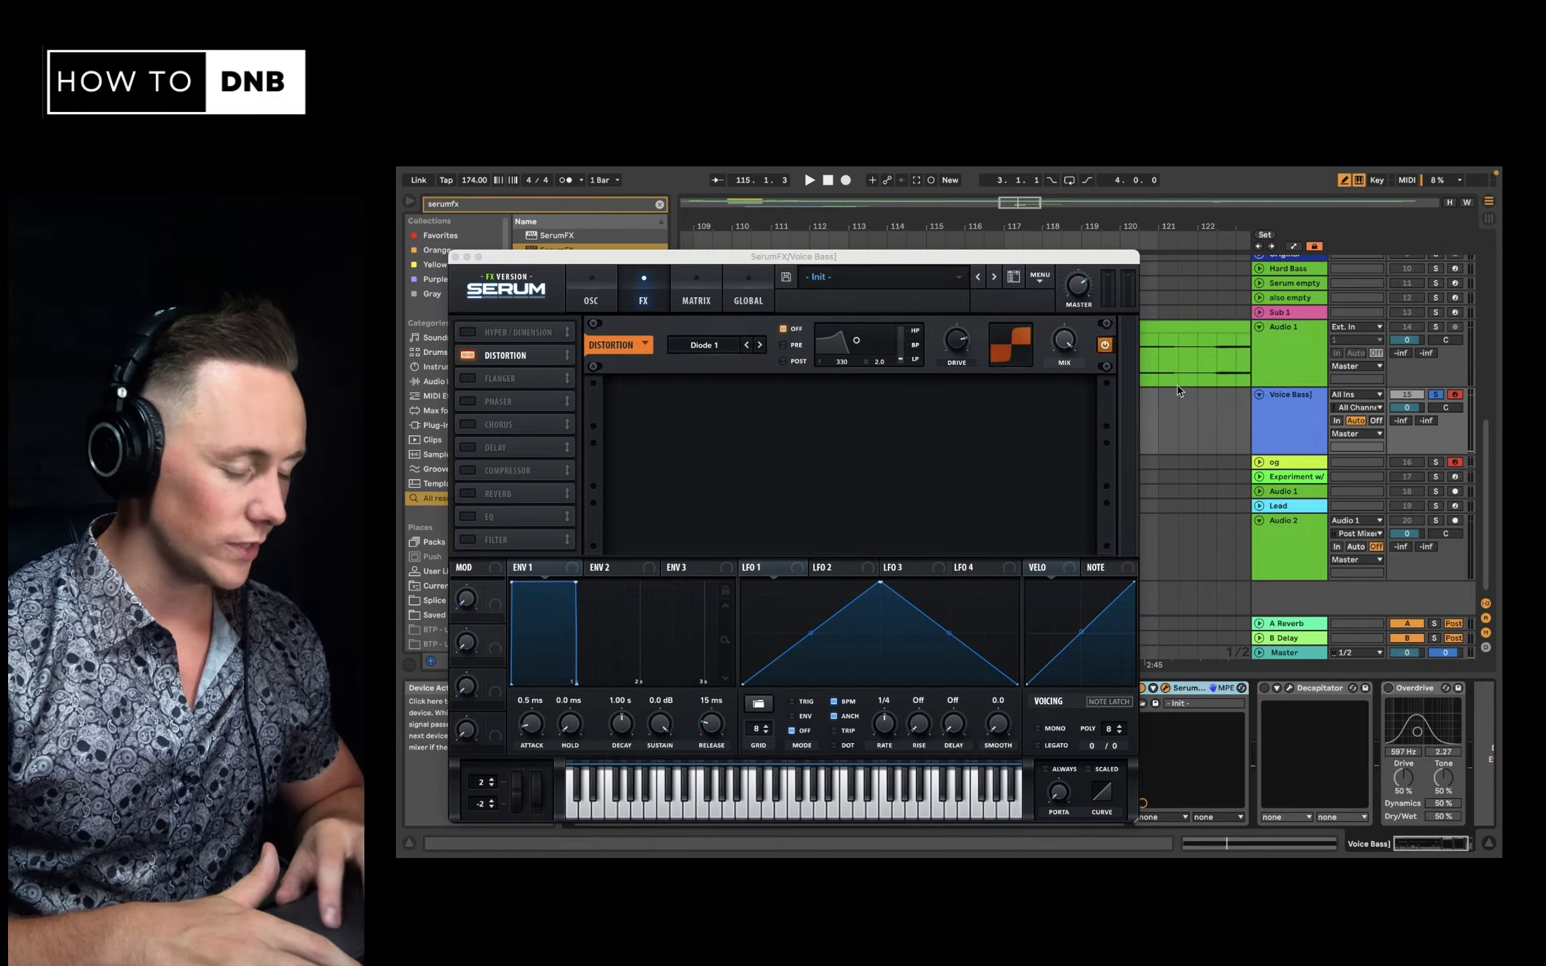
Audition further SerumFX distortion types, including Zero-Square and Rectify, settling on Sine Shaper with a lower drive
click(759, 345)
click(760, 346)
click(760, 347)
click(761, 348)
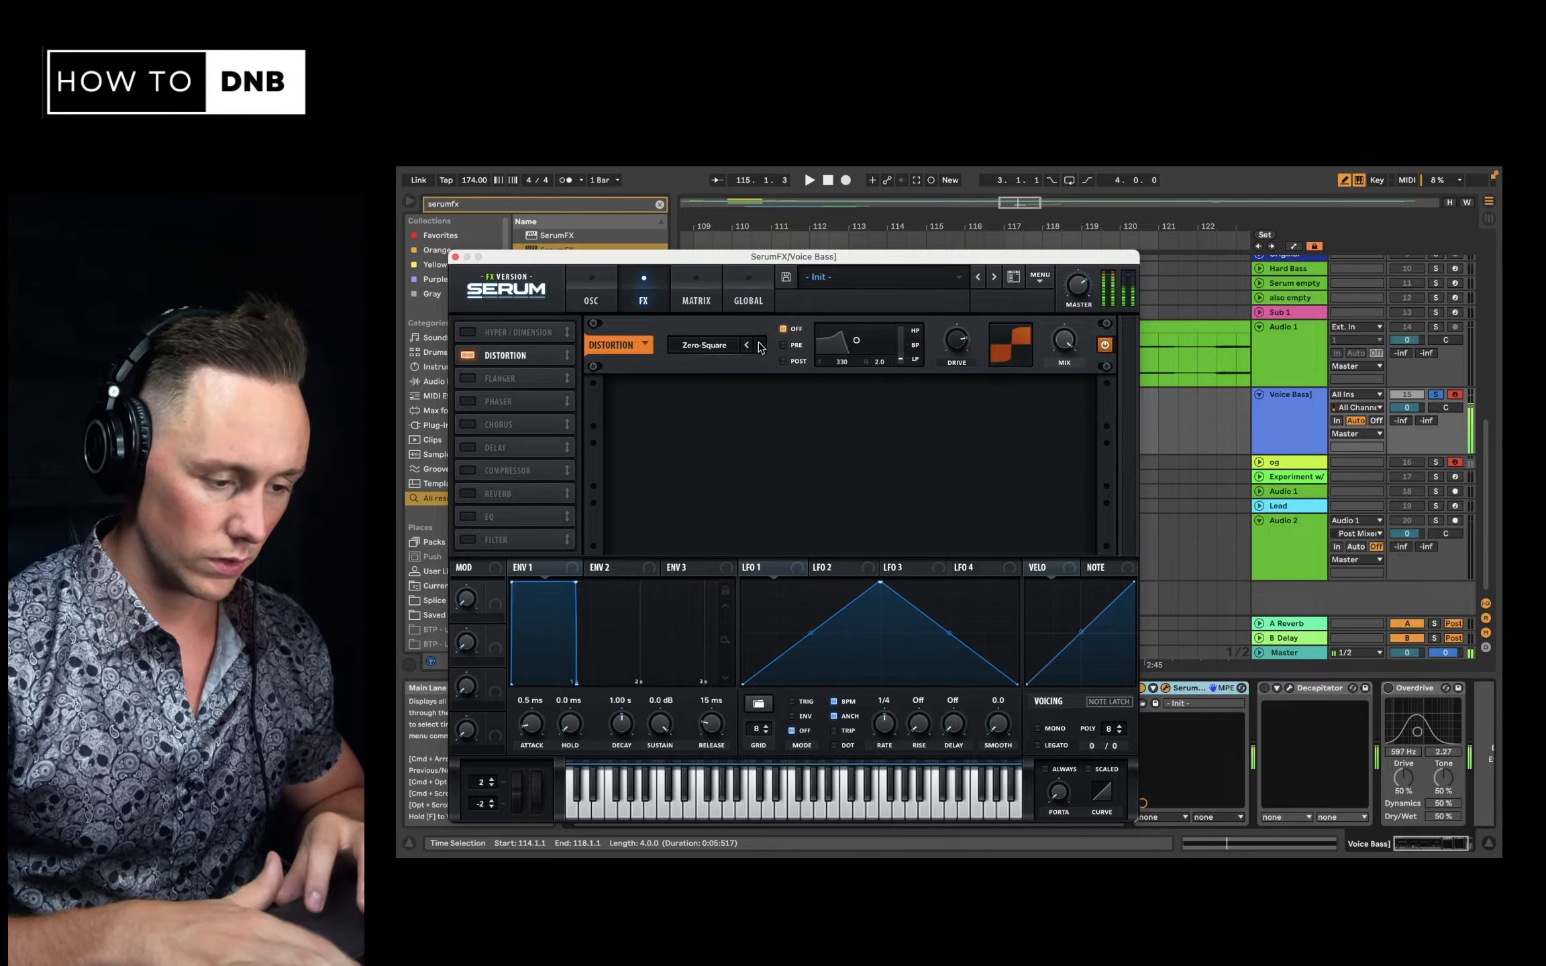
click(760, 347)
click(761, 347)
click(760, 347)
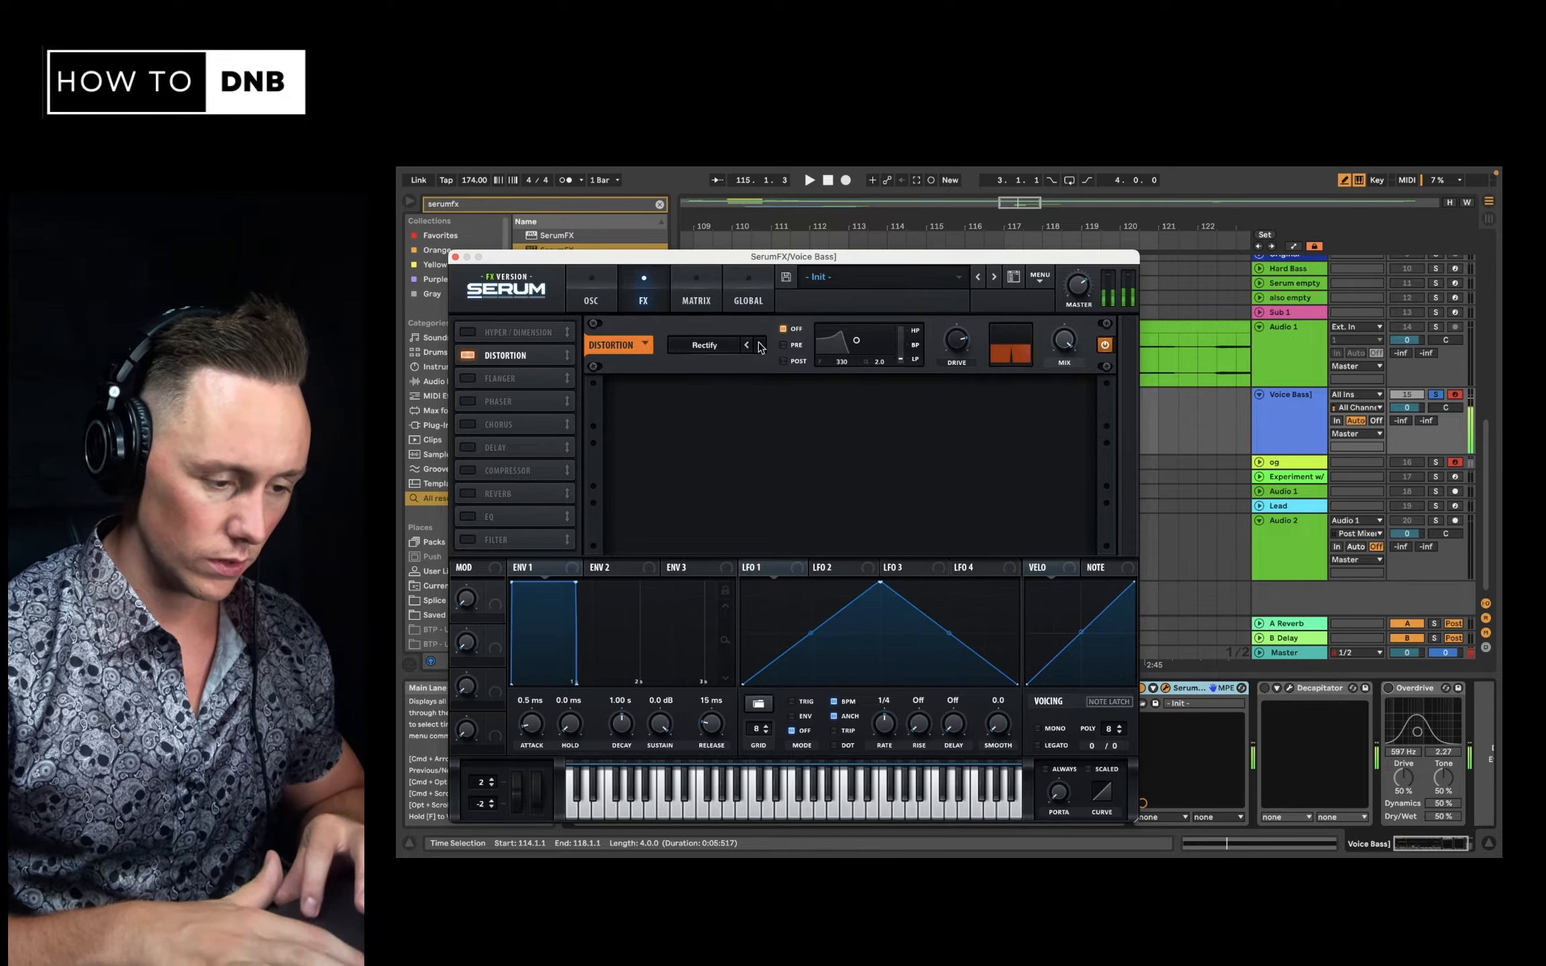
click(760, 346)
click(760, 347)
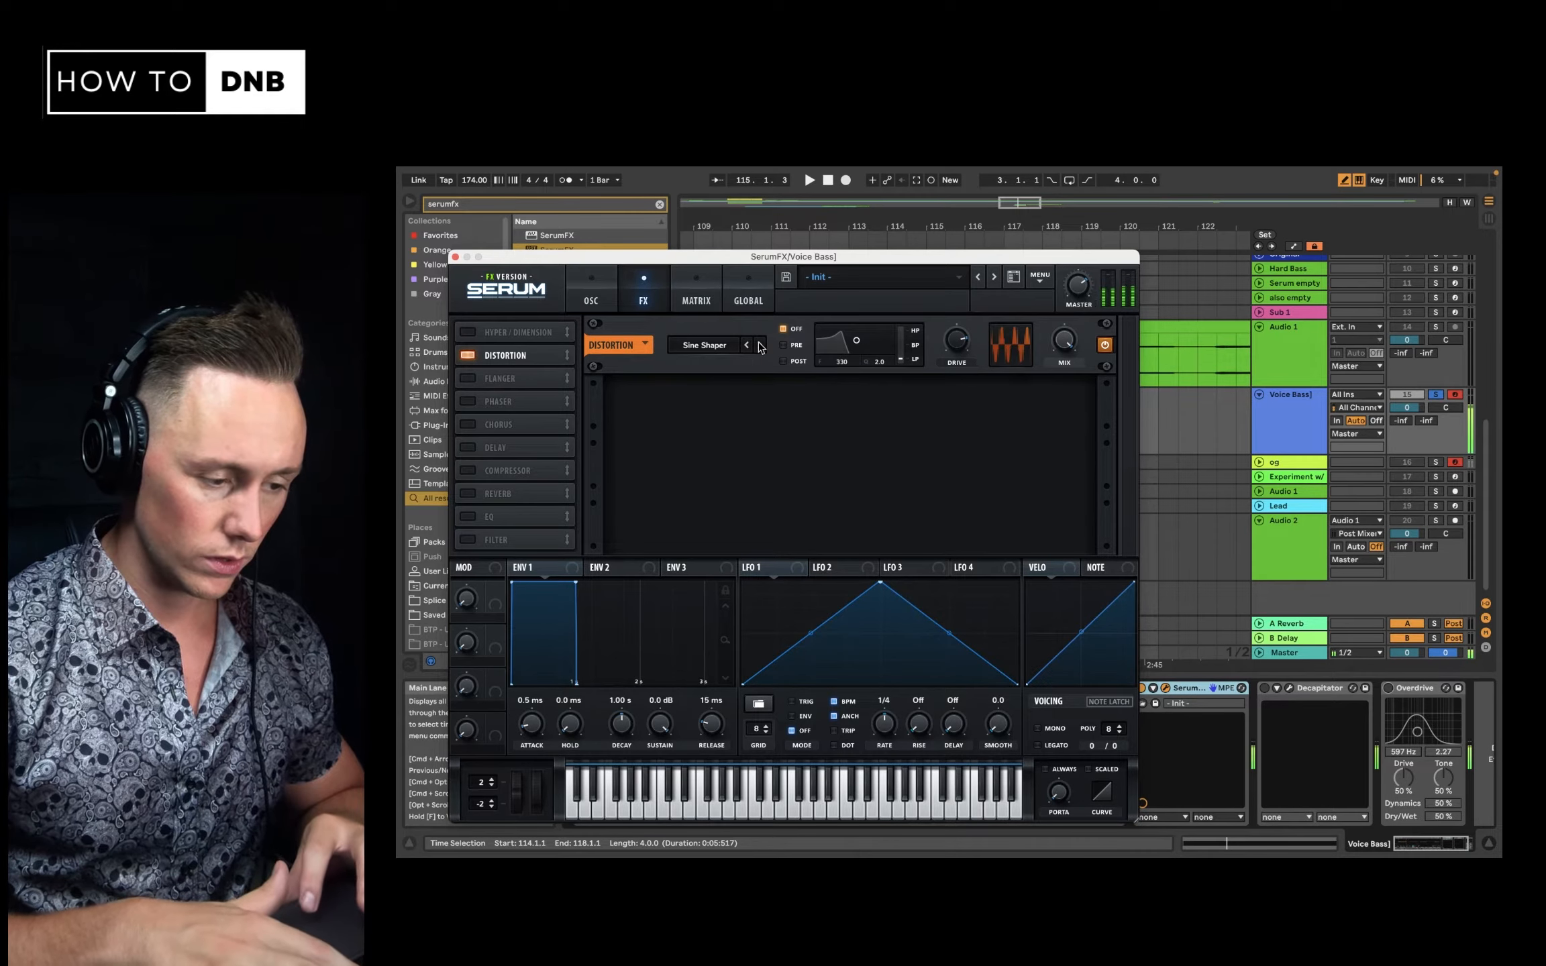
drag(949, 337, 945, 410)
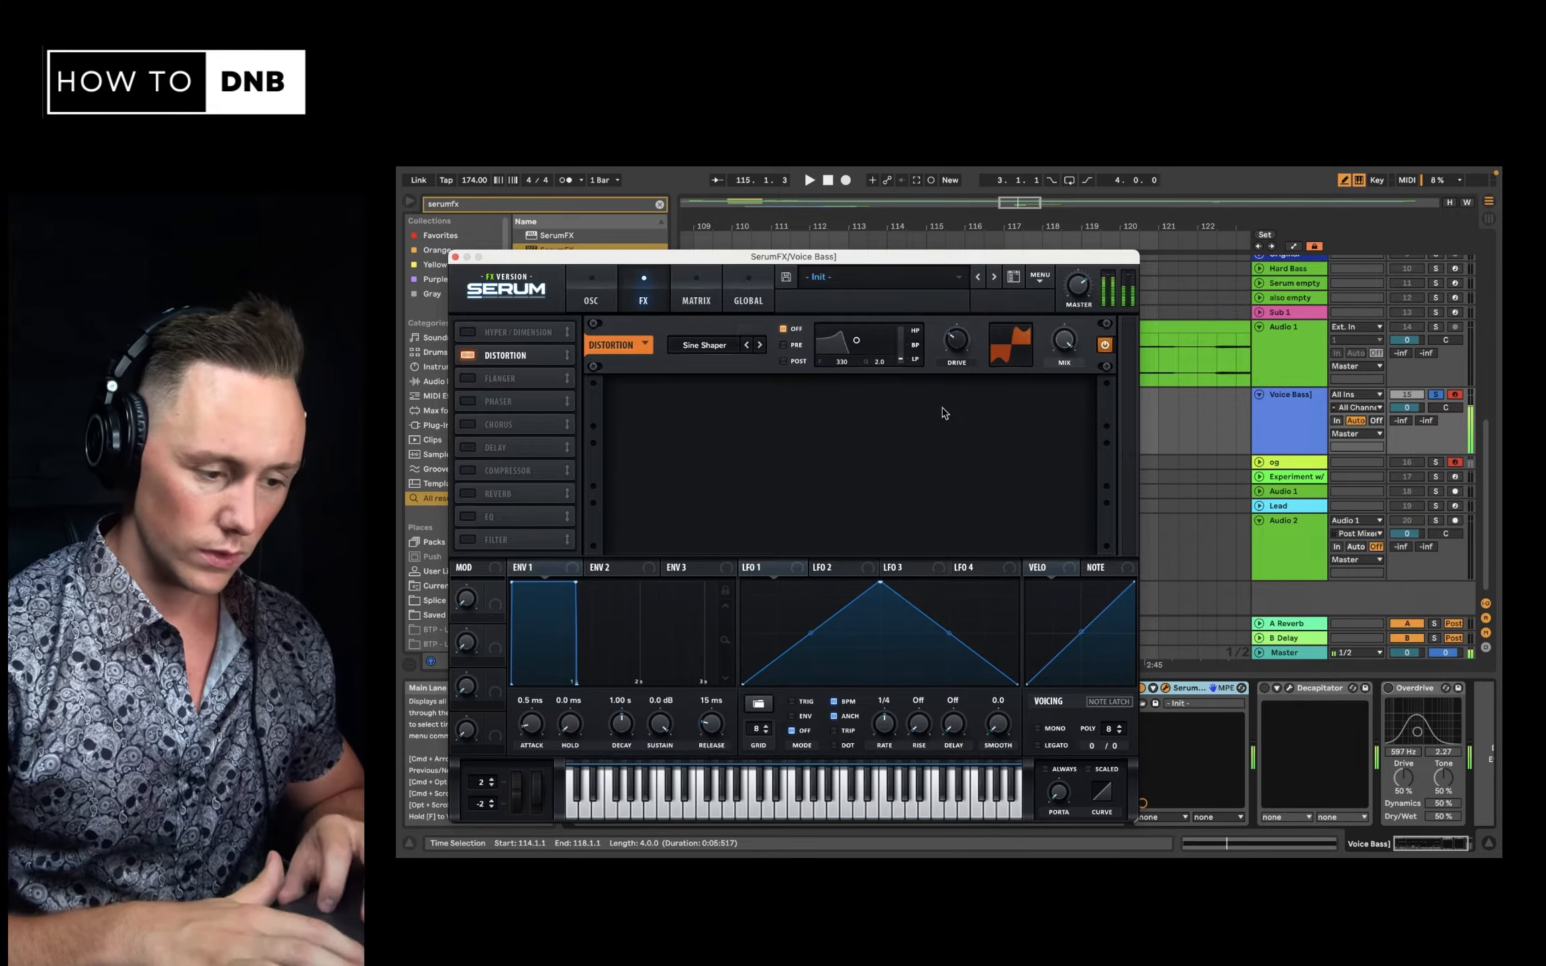
Enable Hyper/Dimension in SerumFX, reduce the Hyper mix and set the Dimension mix to 18%
click(469, 332)
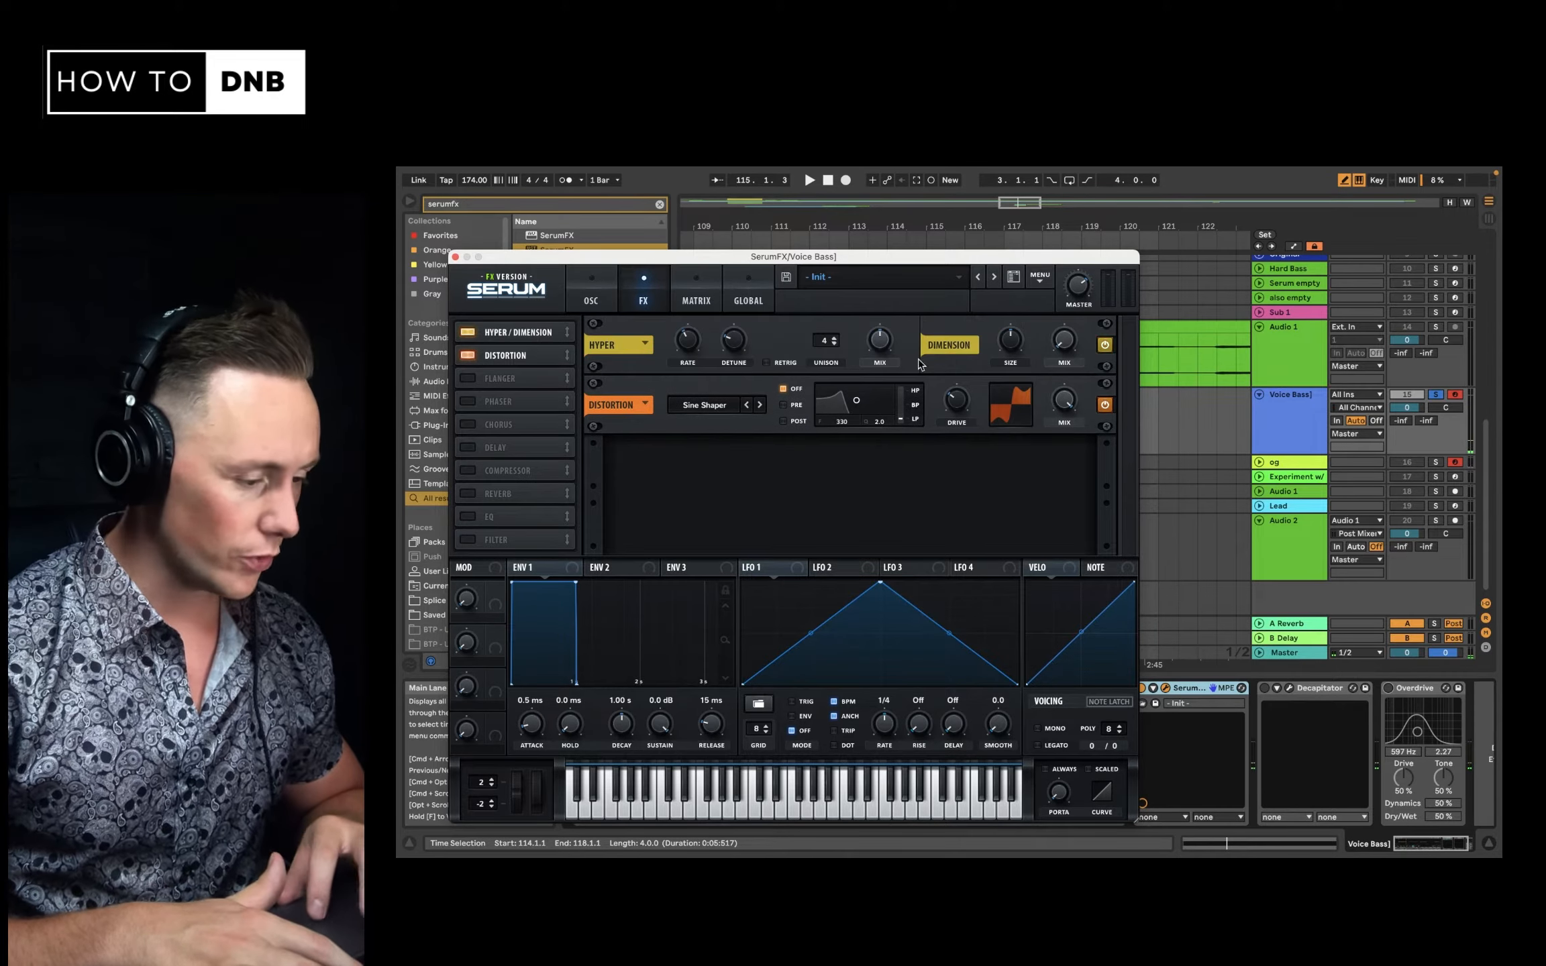
drag(879, 340, 875, 373)
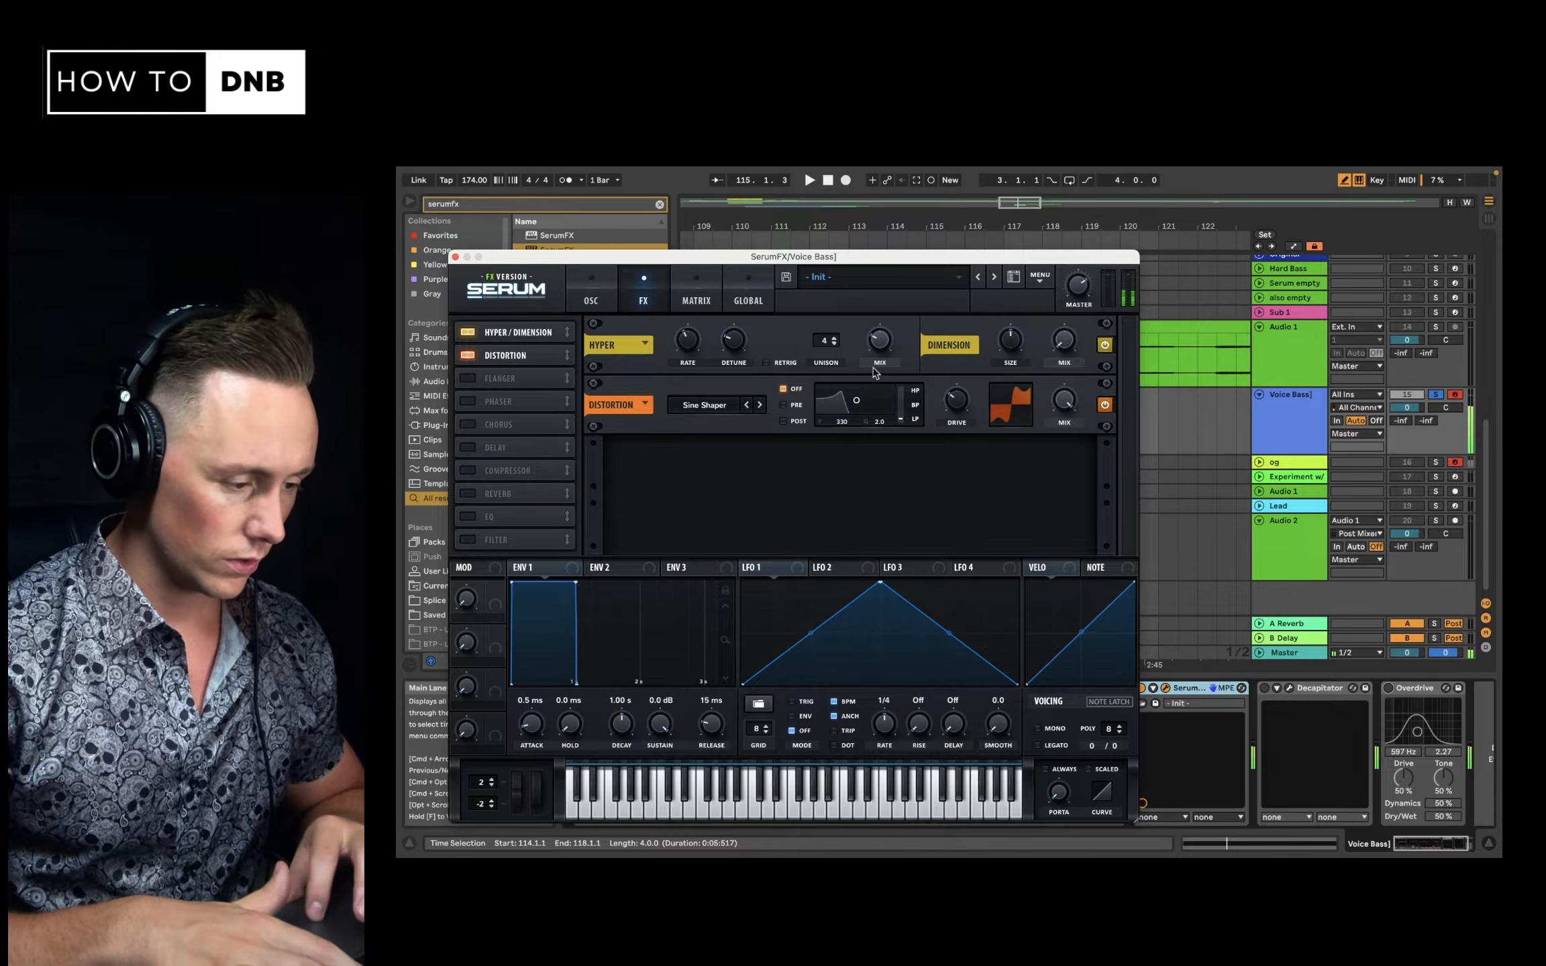
drag(1063, 343, 1064, 313)
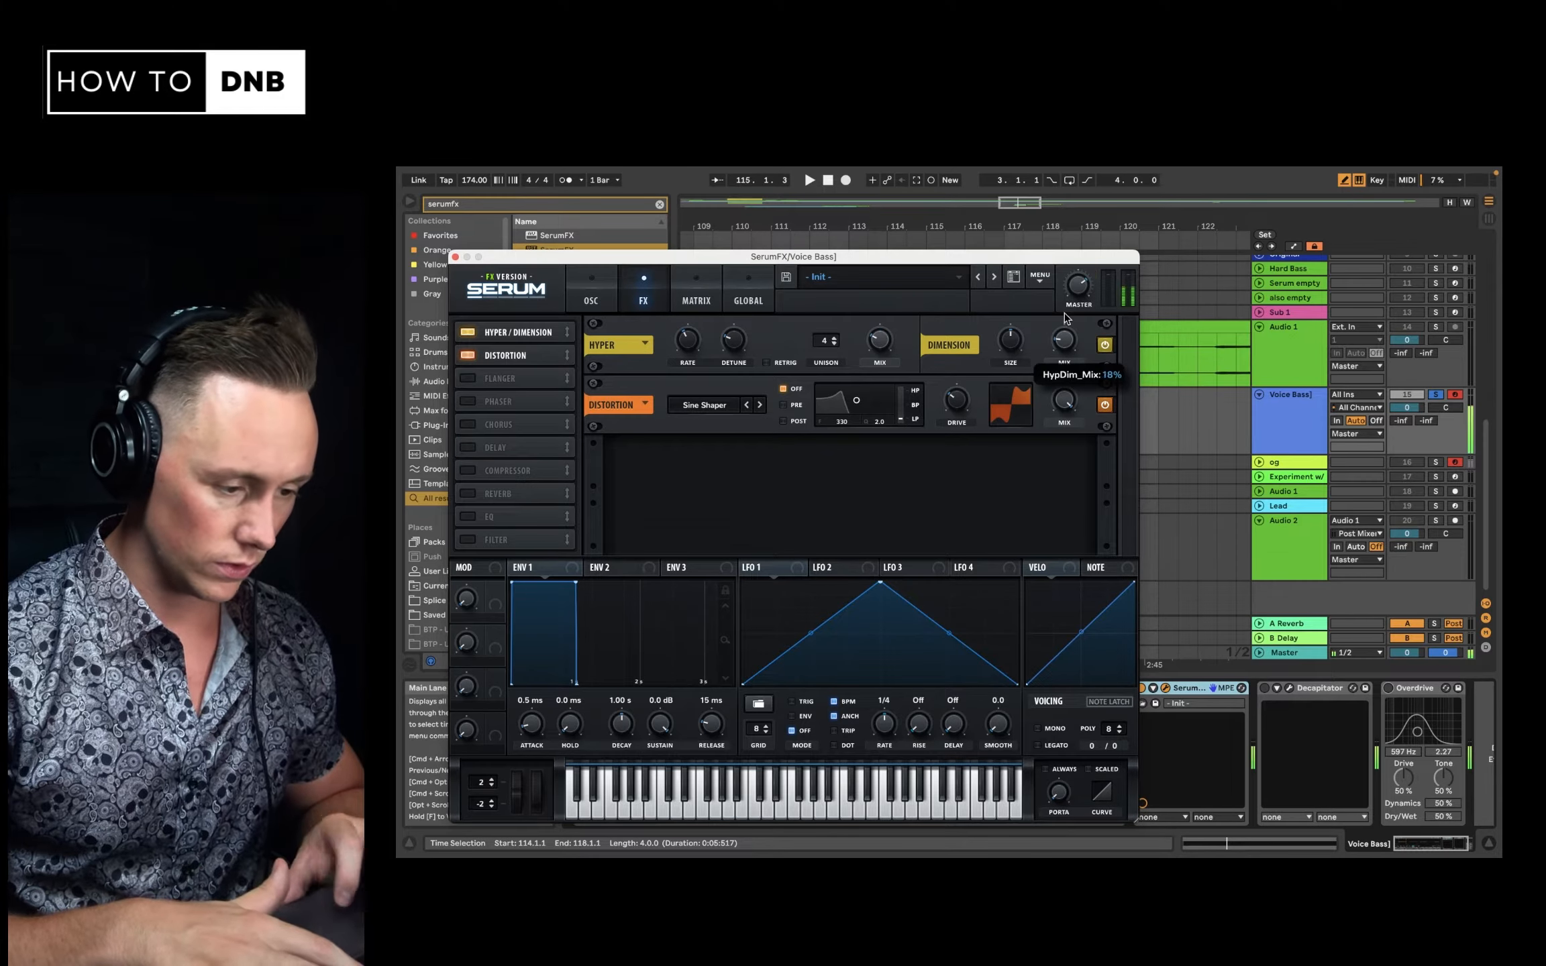
Enable EQ in SerumFX, set its low band to a shelf and boost the low-band gain
click(469, 541)
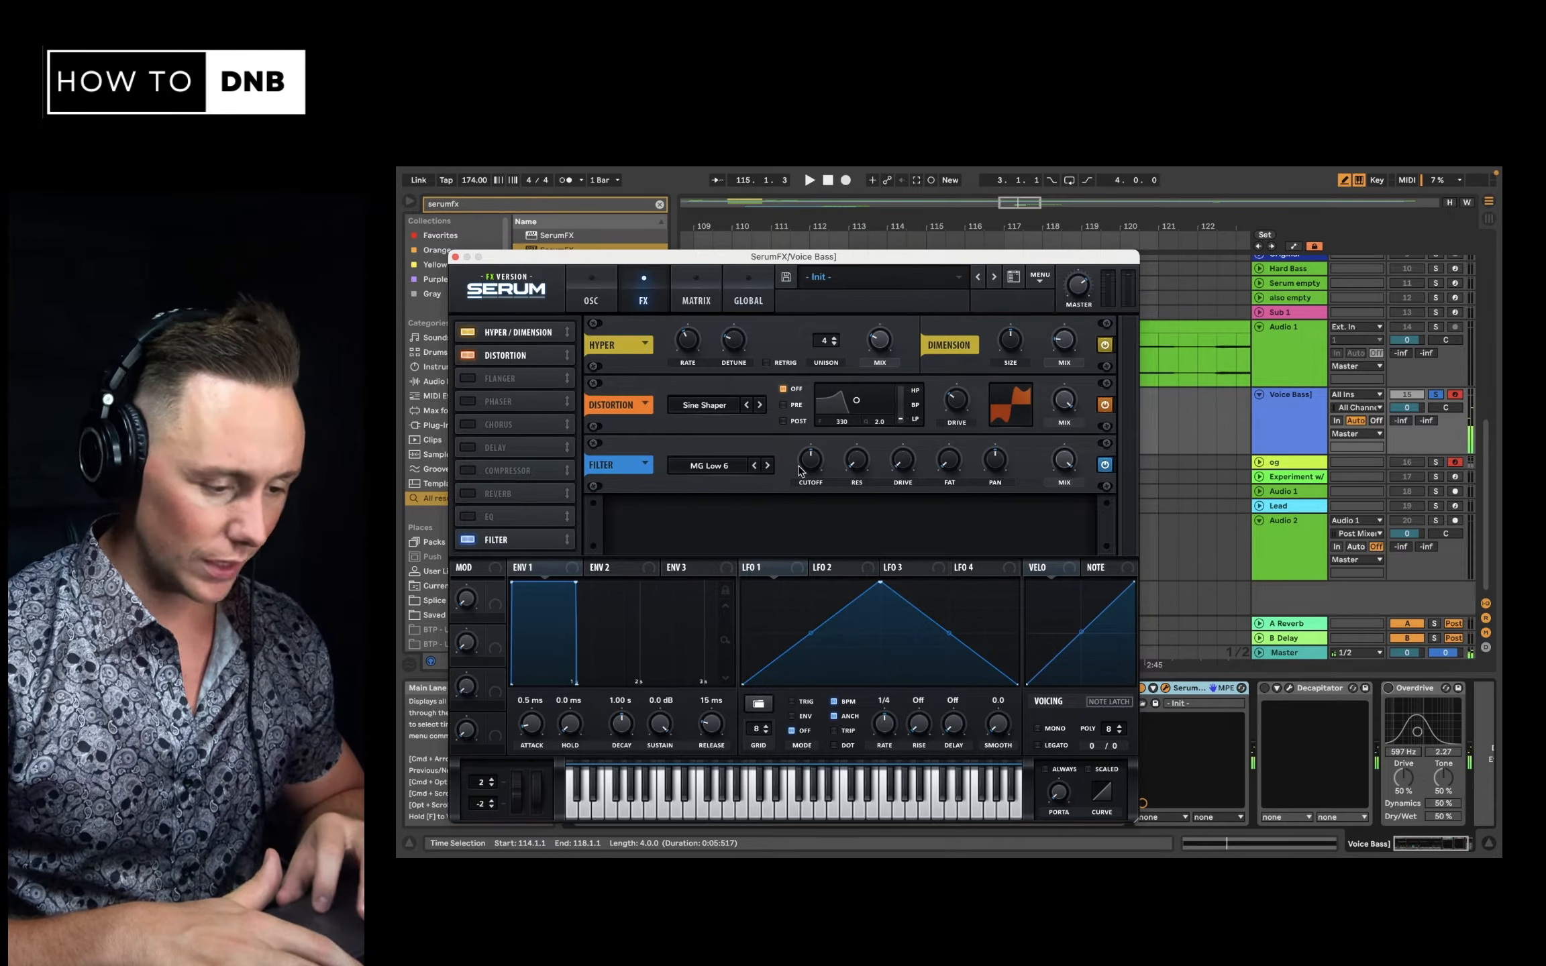
click(469, 540)
click(468, 517)
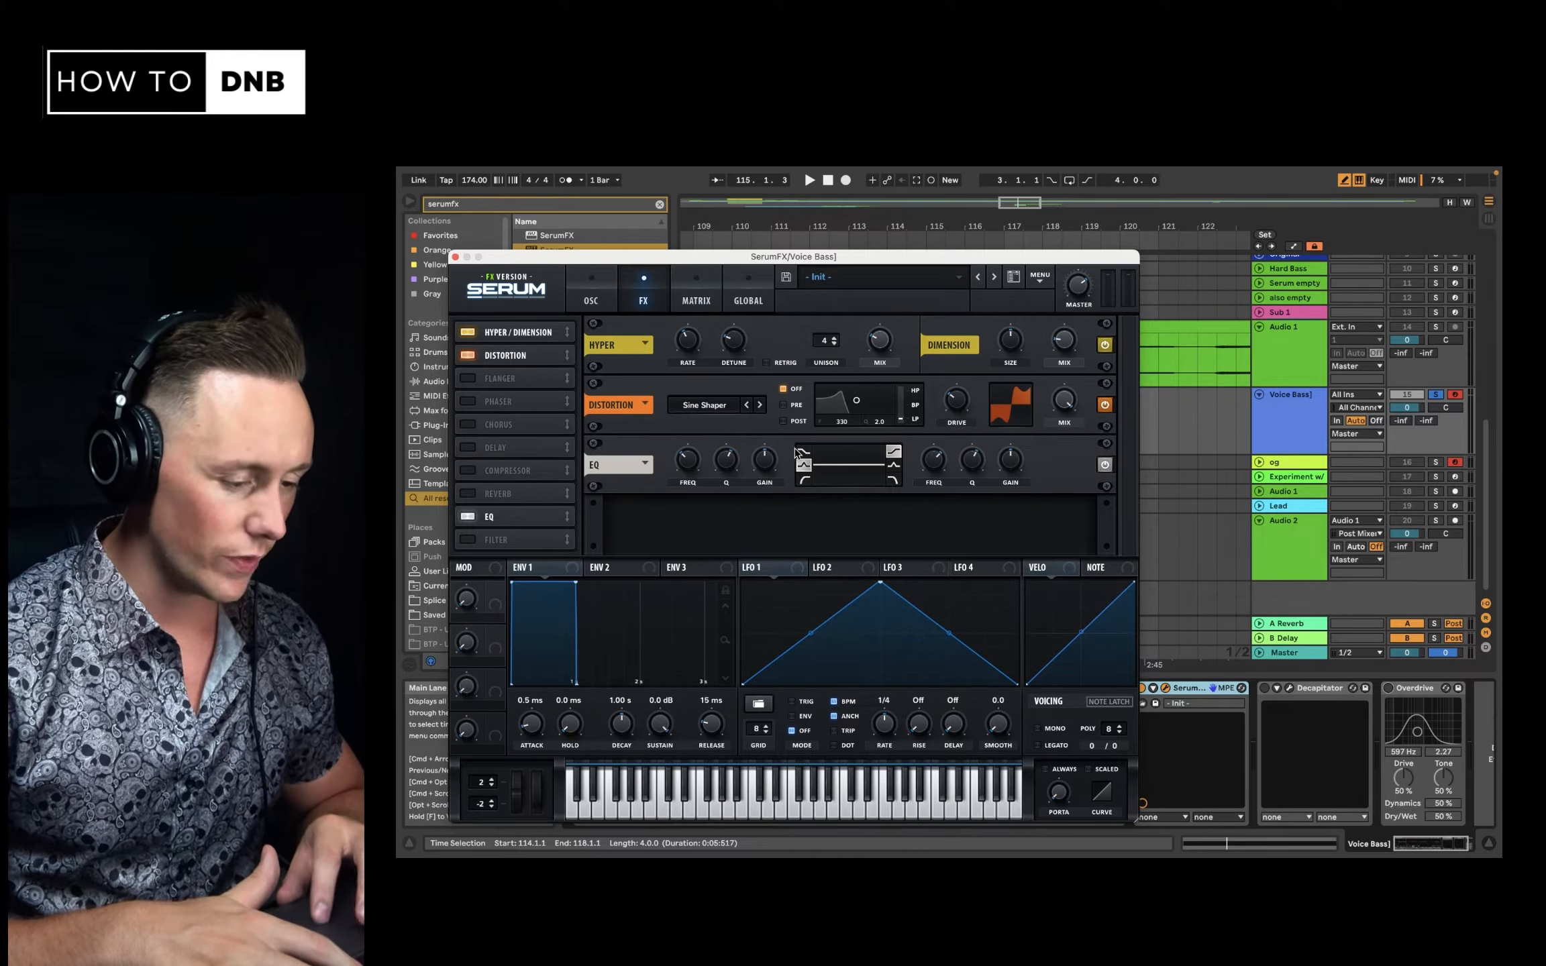
click(806, 454)
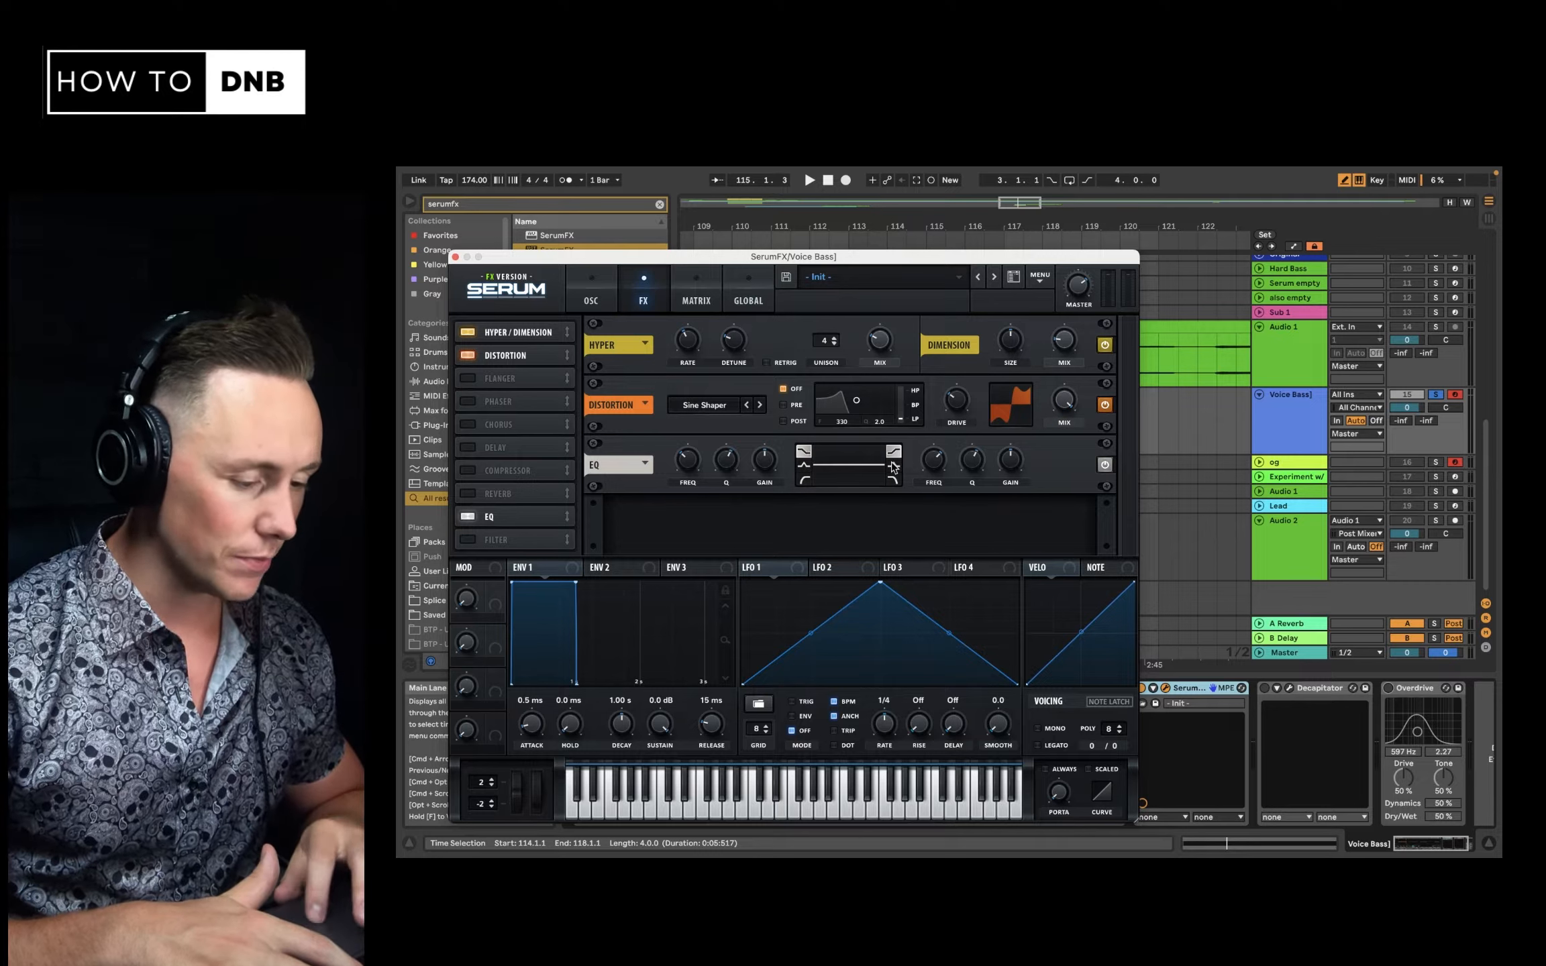
drag(765, 463, 789, 433)
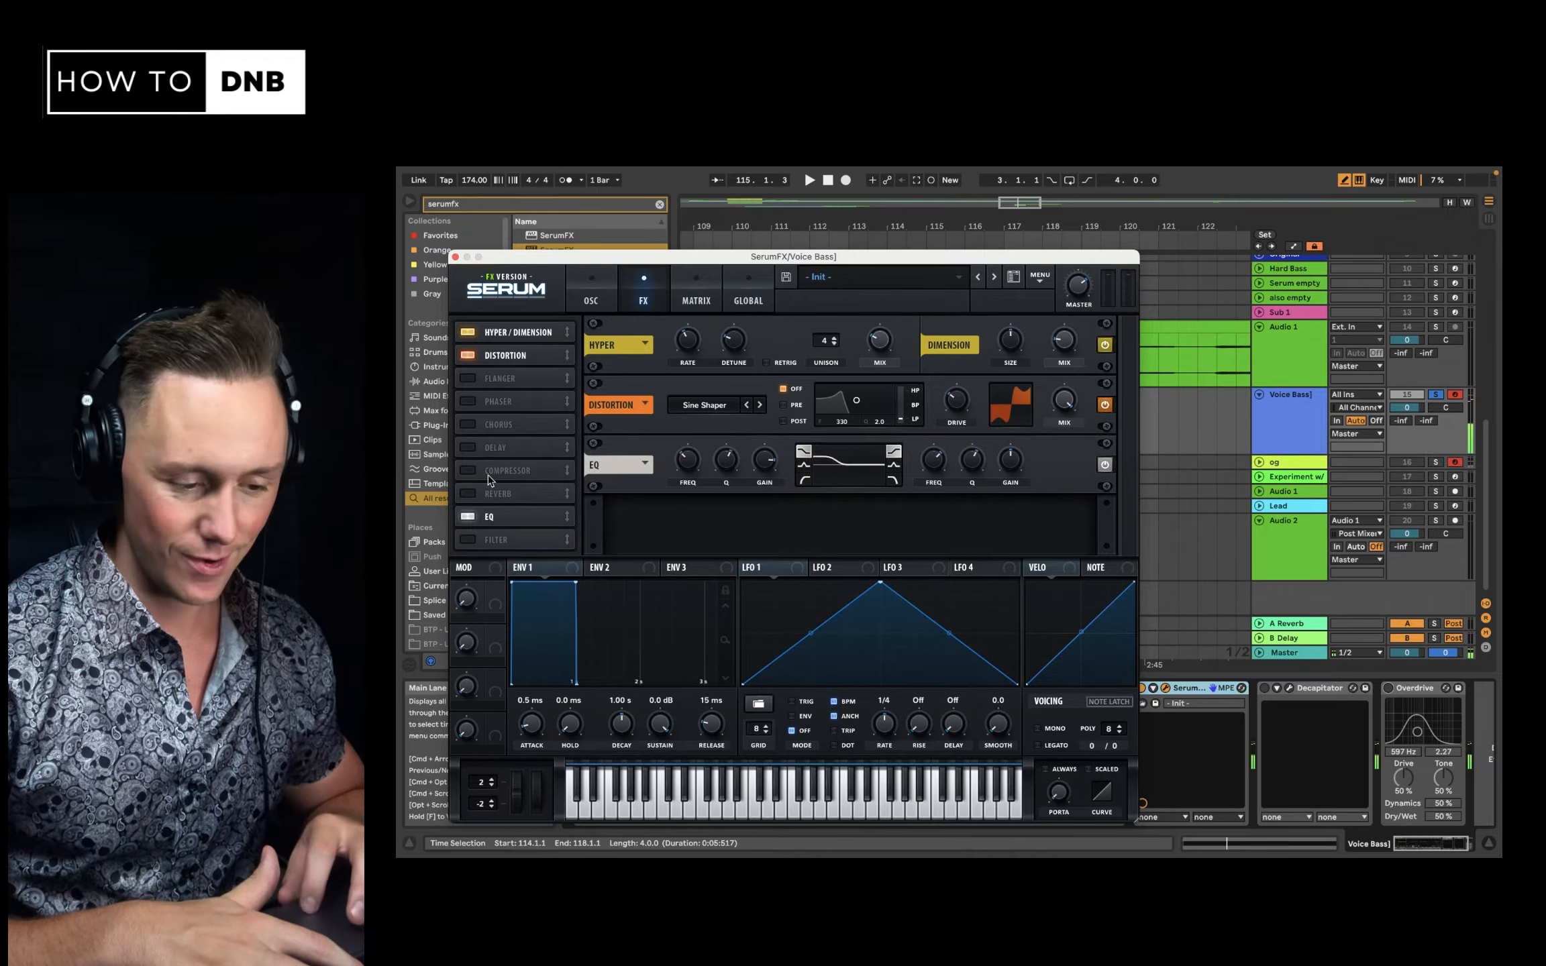
Enable the SerumFX Filter effect with the Combs type, adjust its resonance, and lower the computer keyboard octave to C1–D2
click(472, 540)
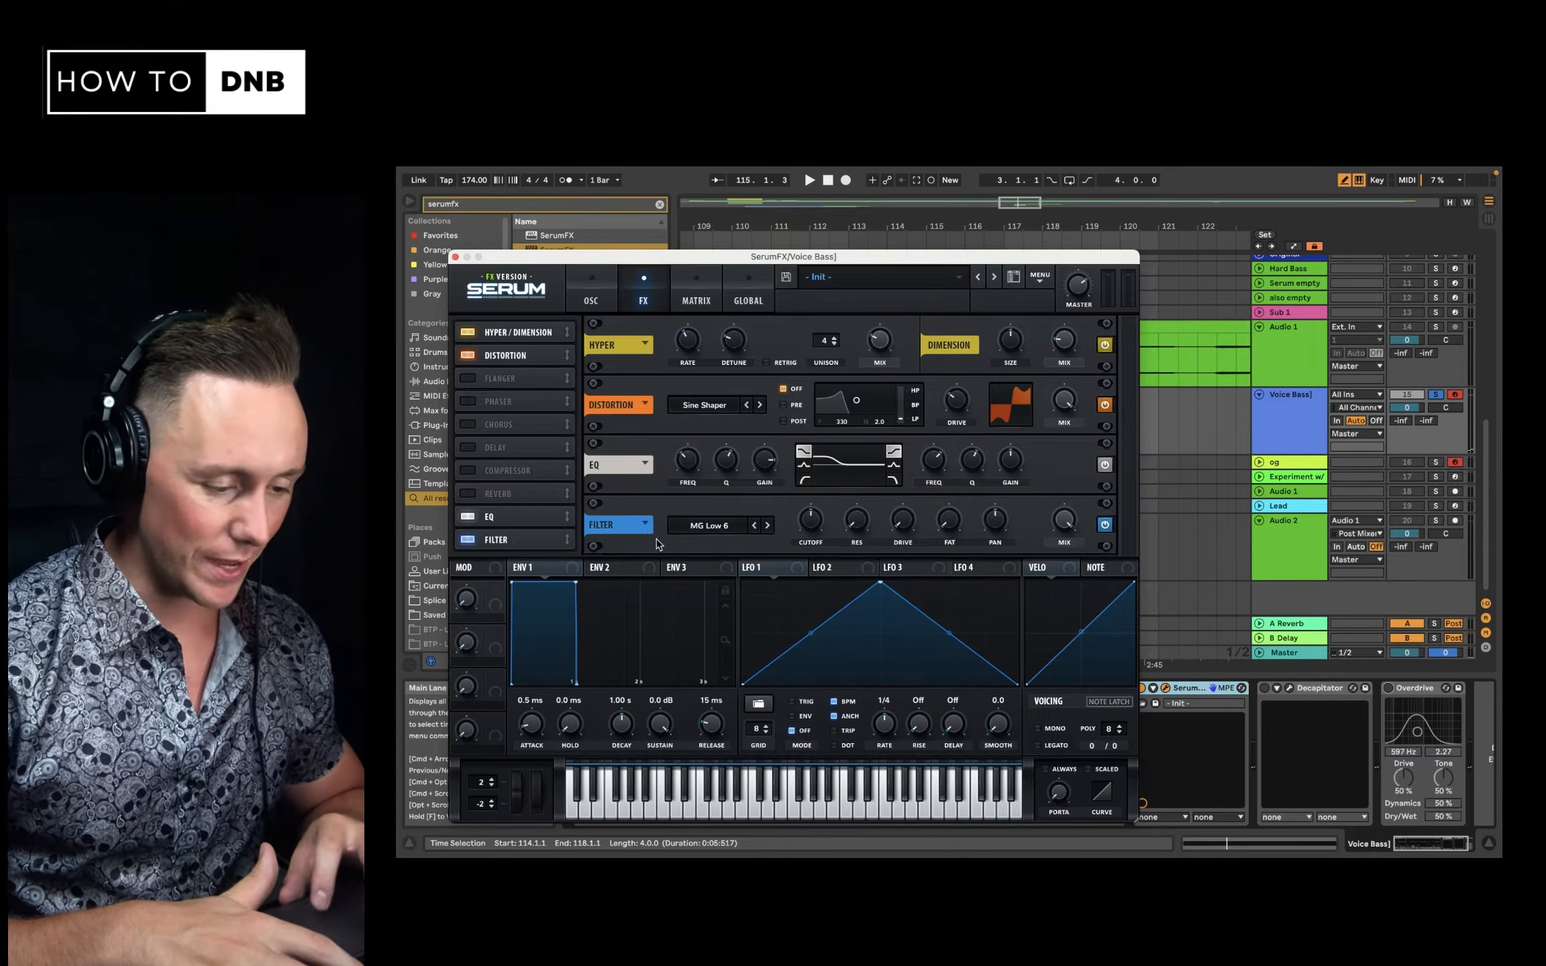
click(718, 527)
mouse_move(721, 557)
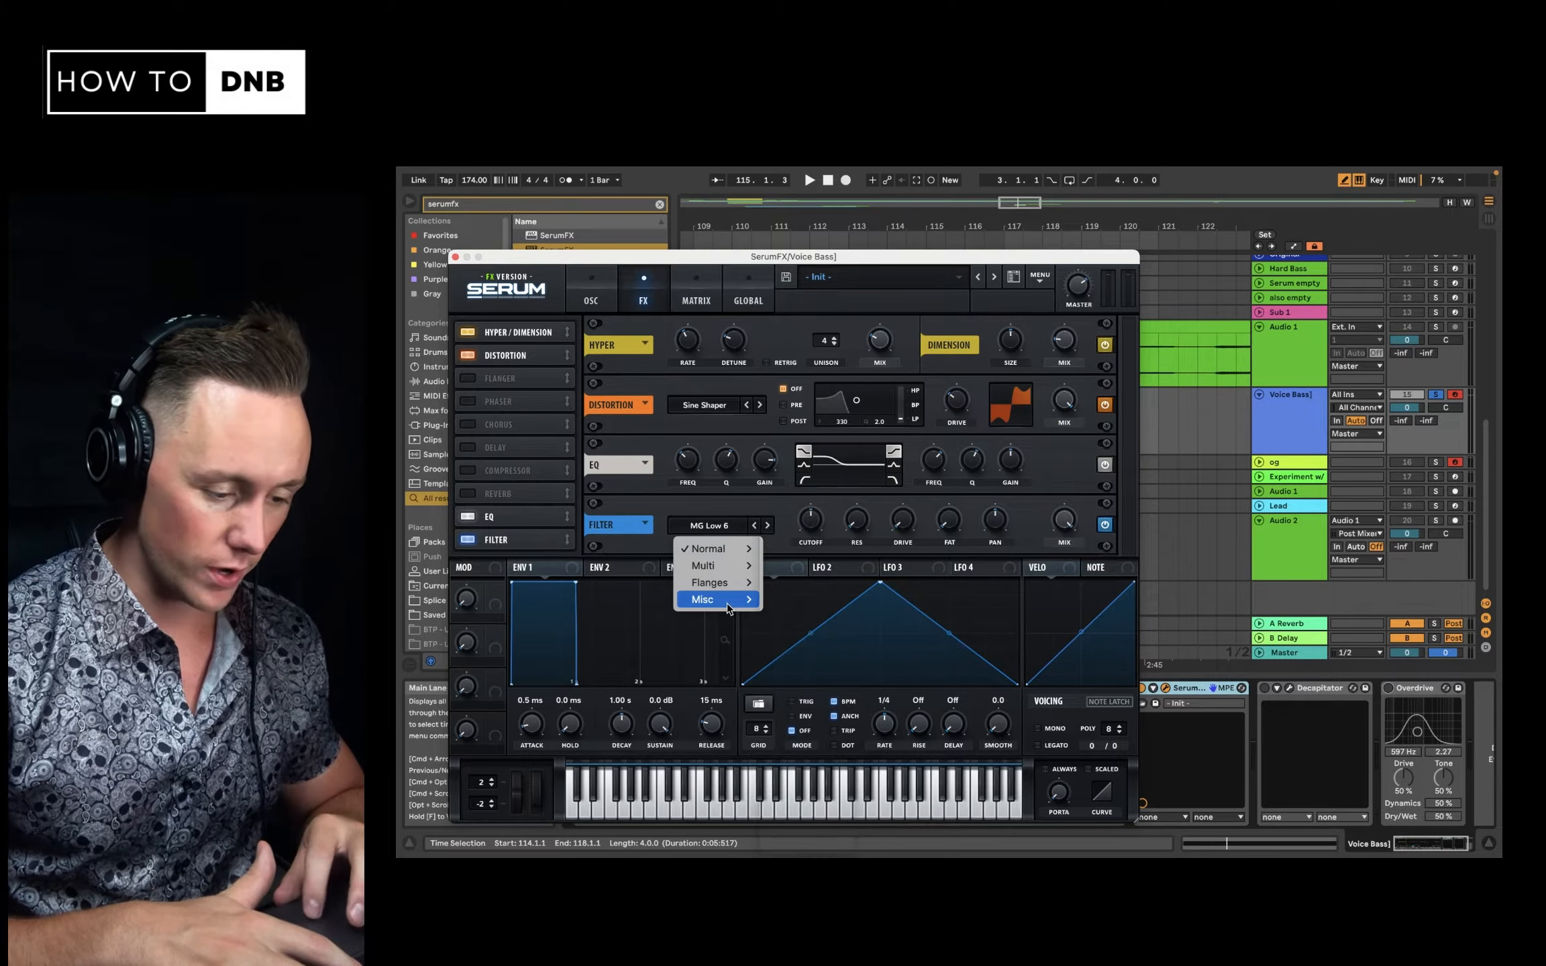
mouse_move(728, 601)
click(826, 588)
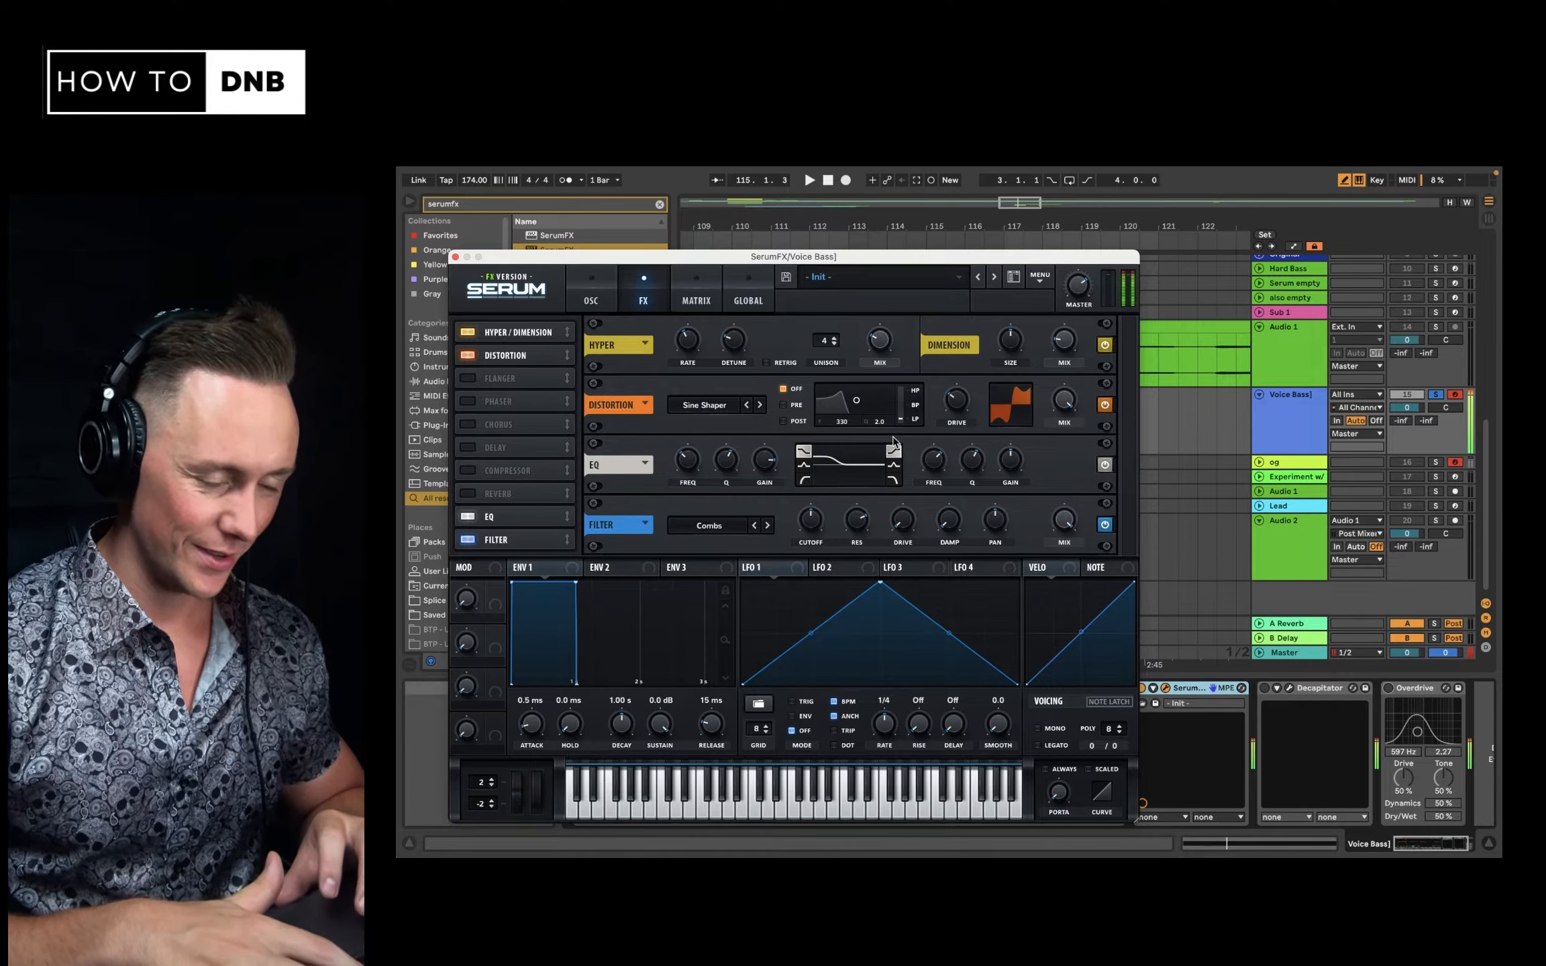
mouse_move(867, 528)
mouse_down()
mouse_move(850, 624)
mouse_move(878, 545)
mouse_up()
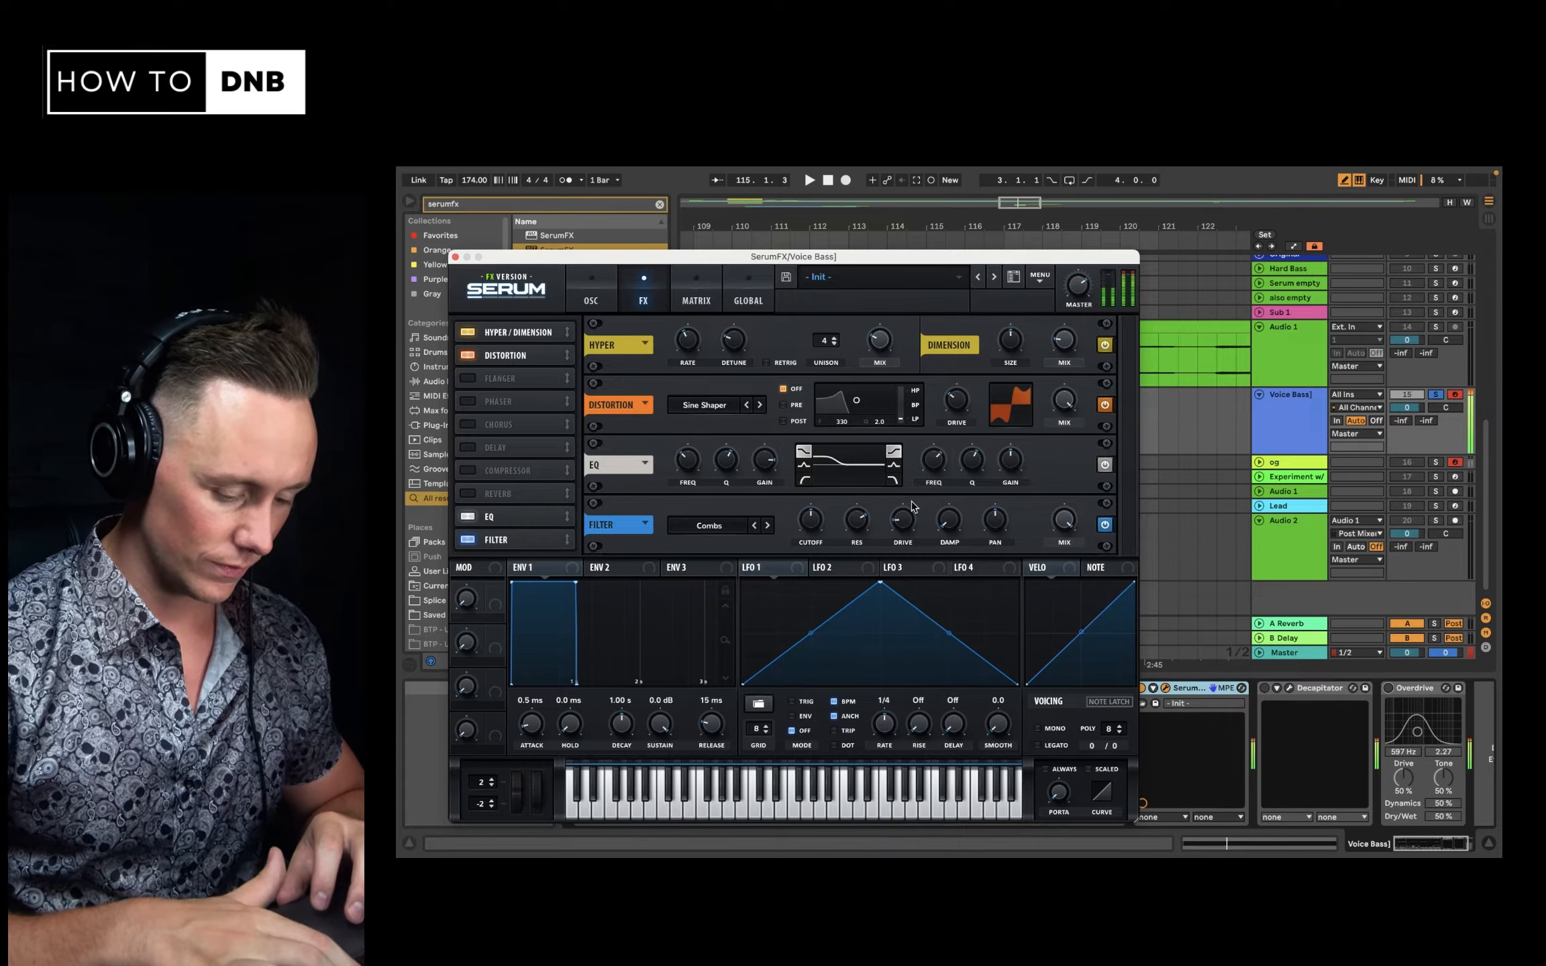
key(z)
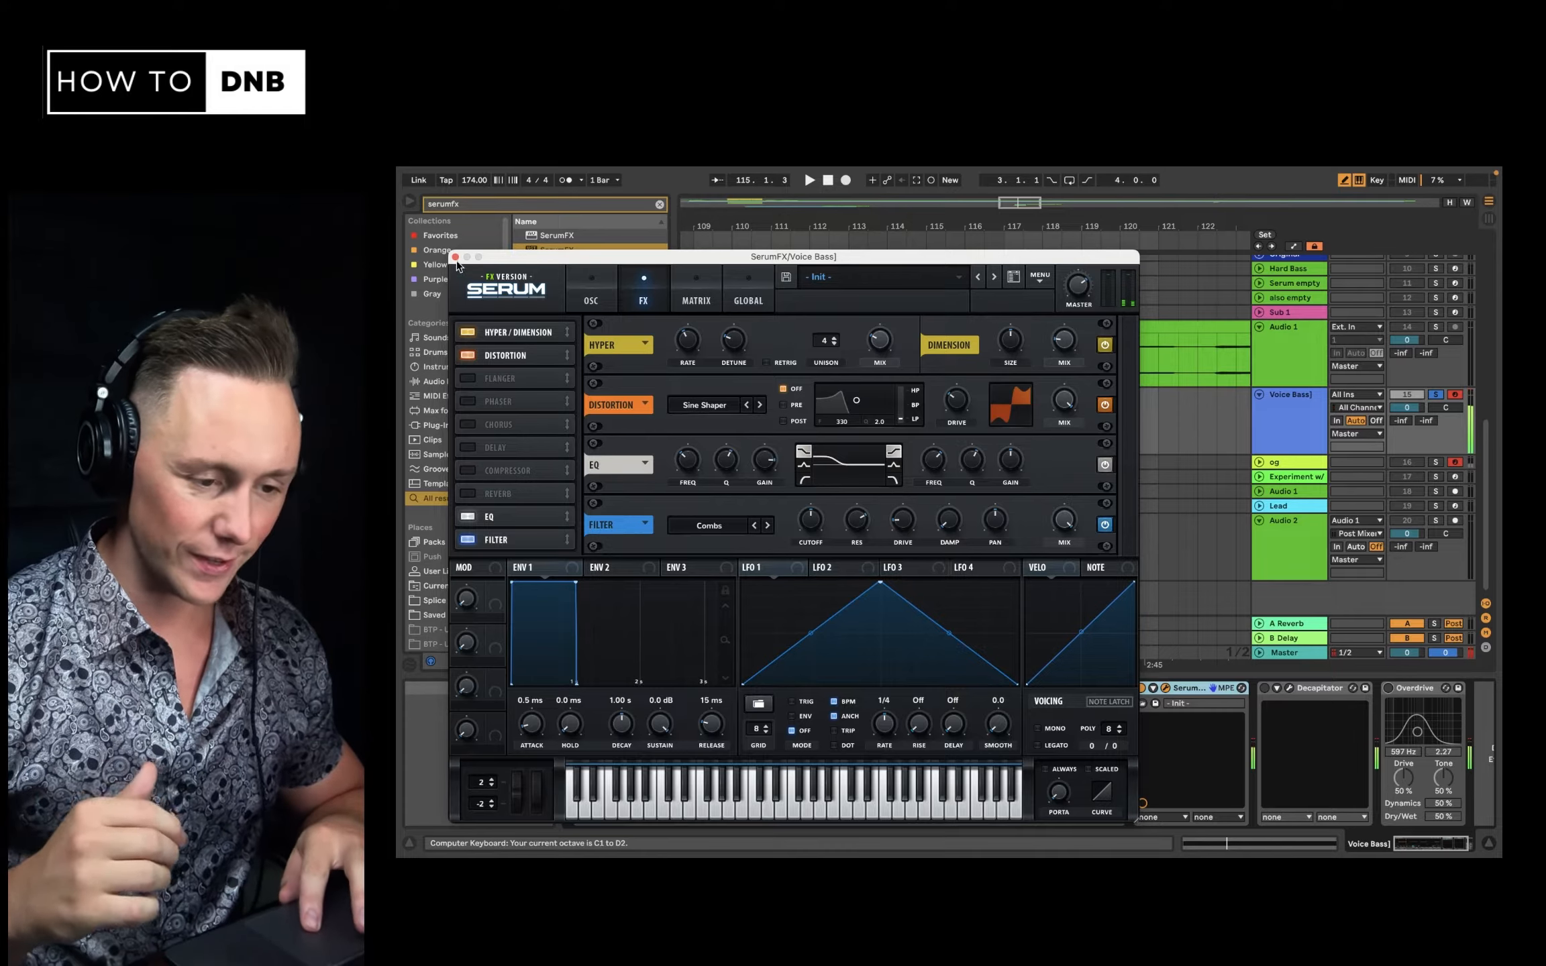
Close the SerumFX window and reactivate the Decapitator and Overdrive devices on the Voice Bass] track
click(456, 257)
scroll(1174, 745, right, 2)
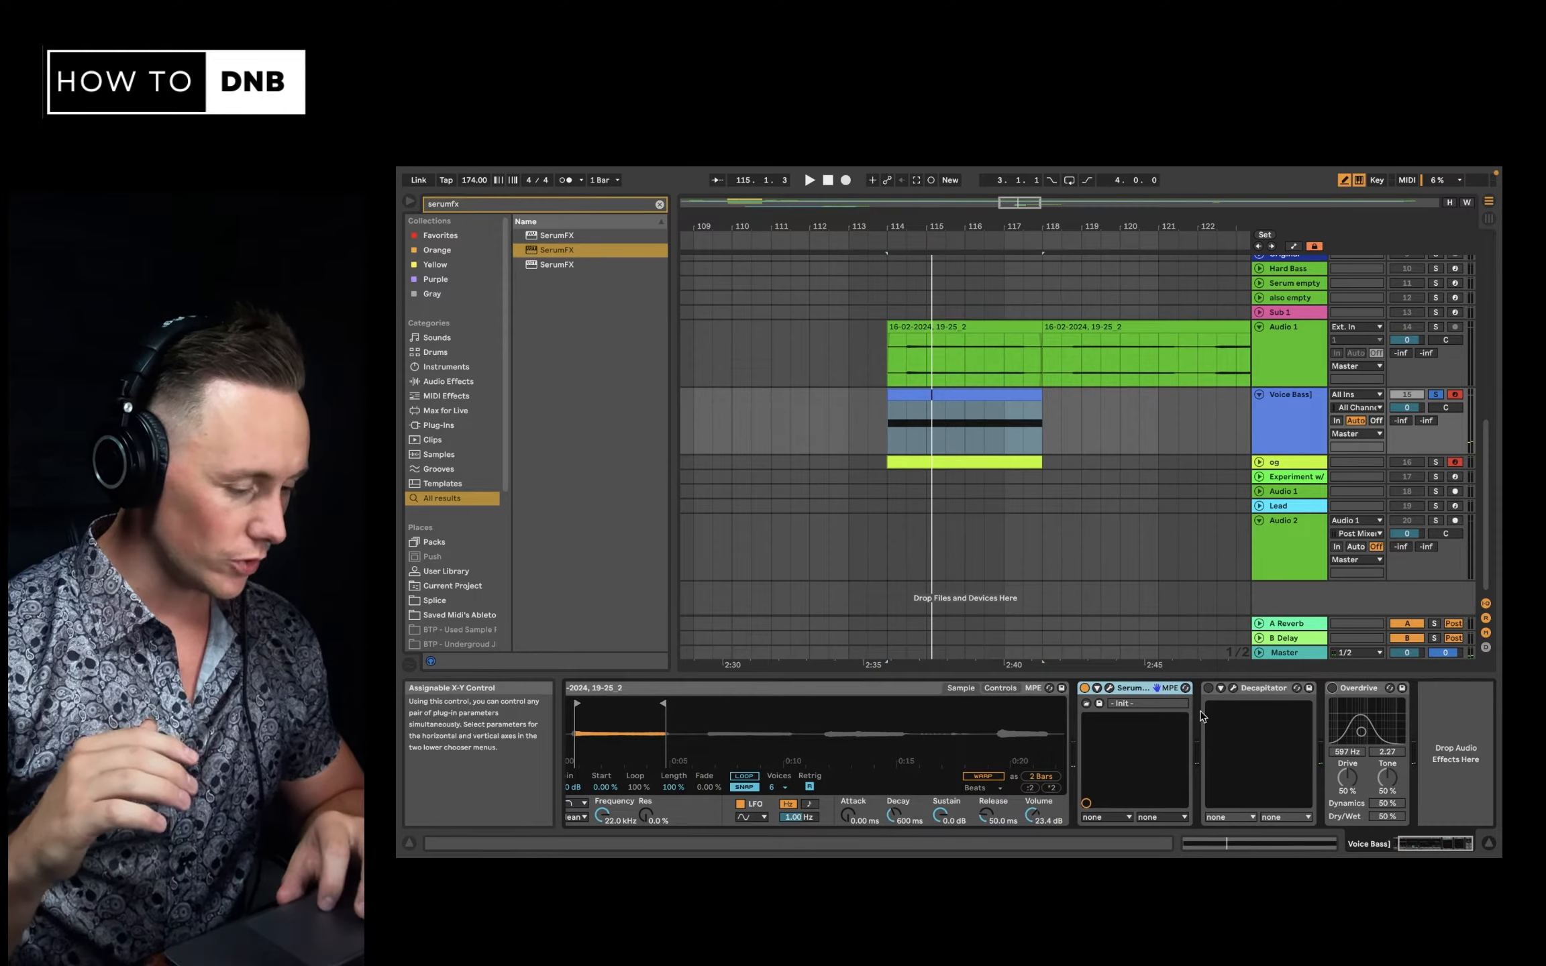
click(1208, 689)
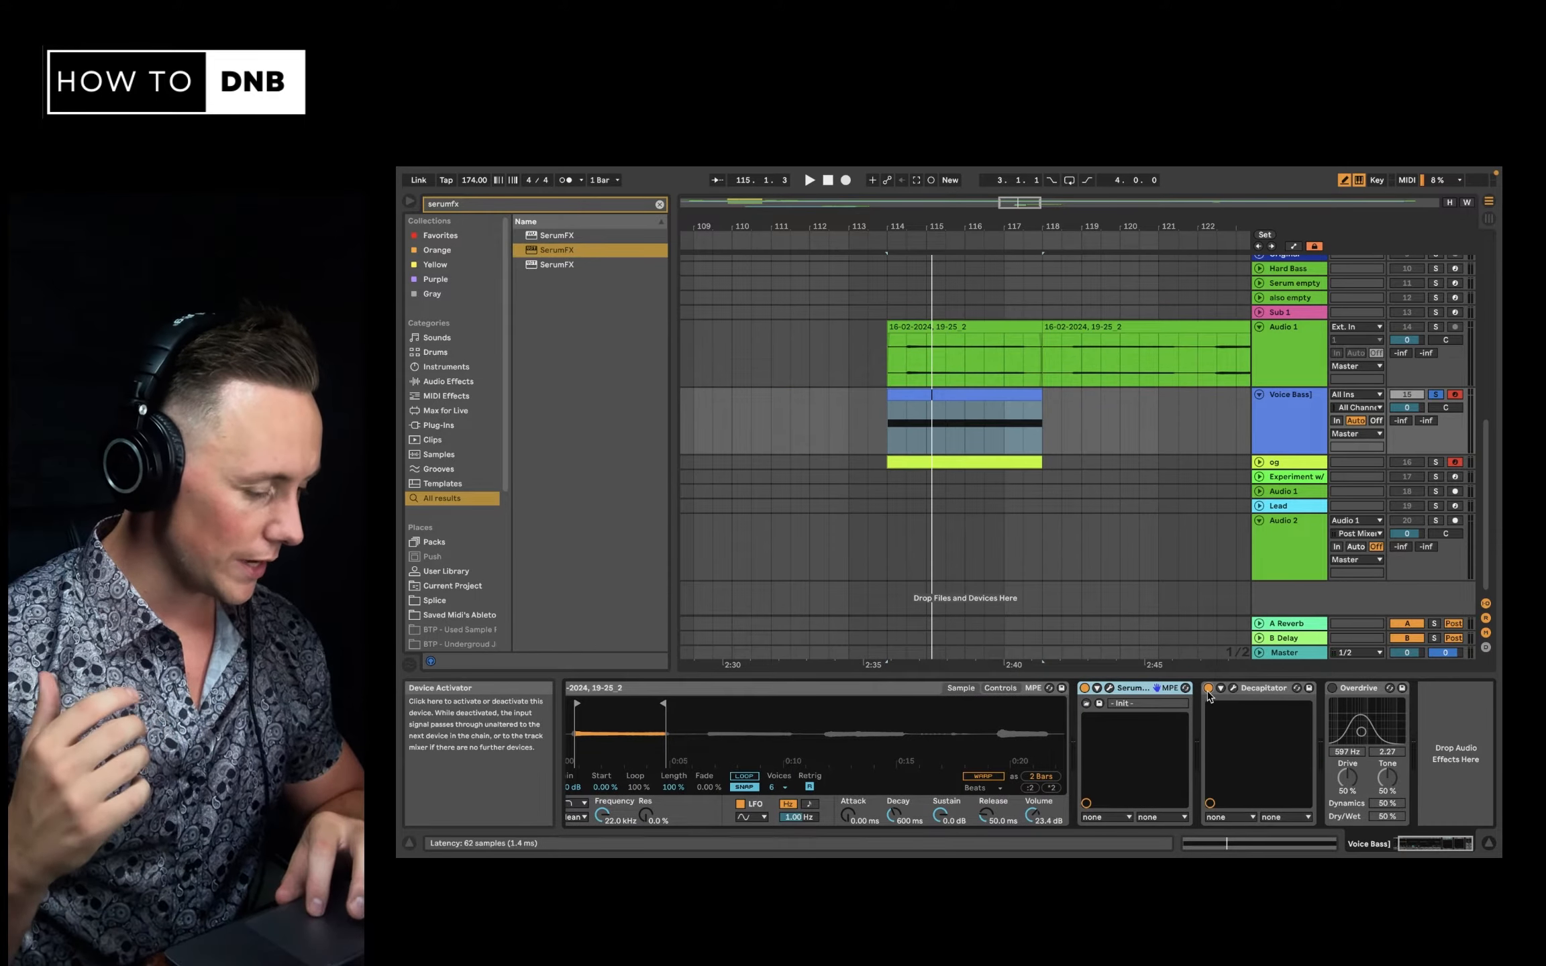
click(1332, 689)
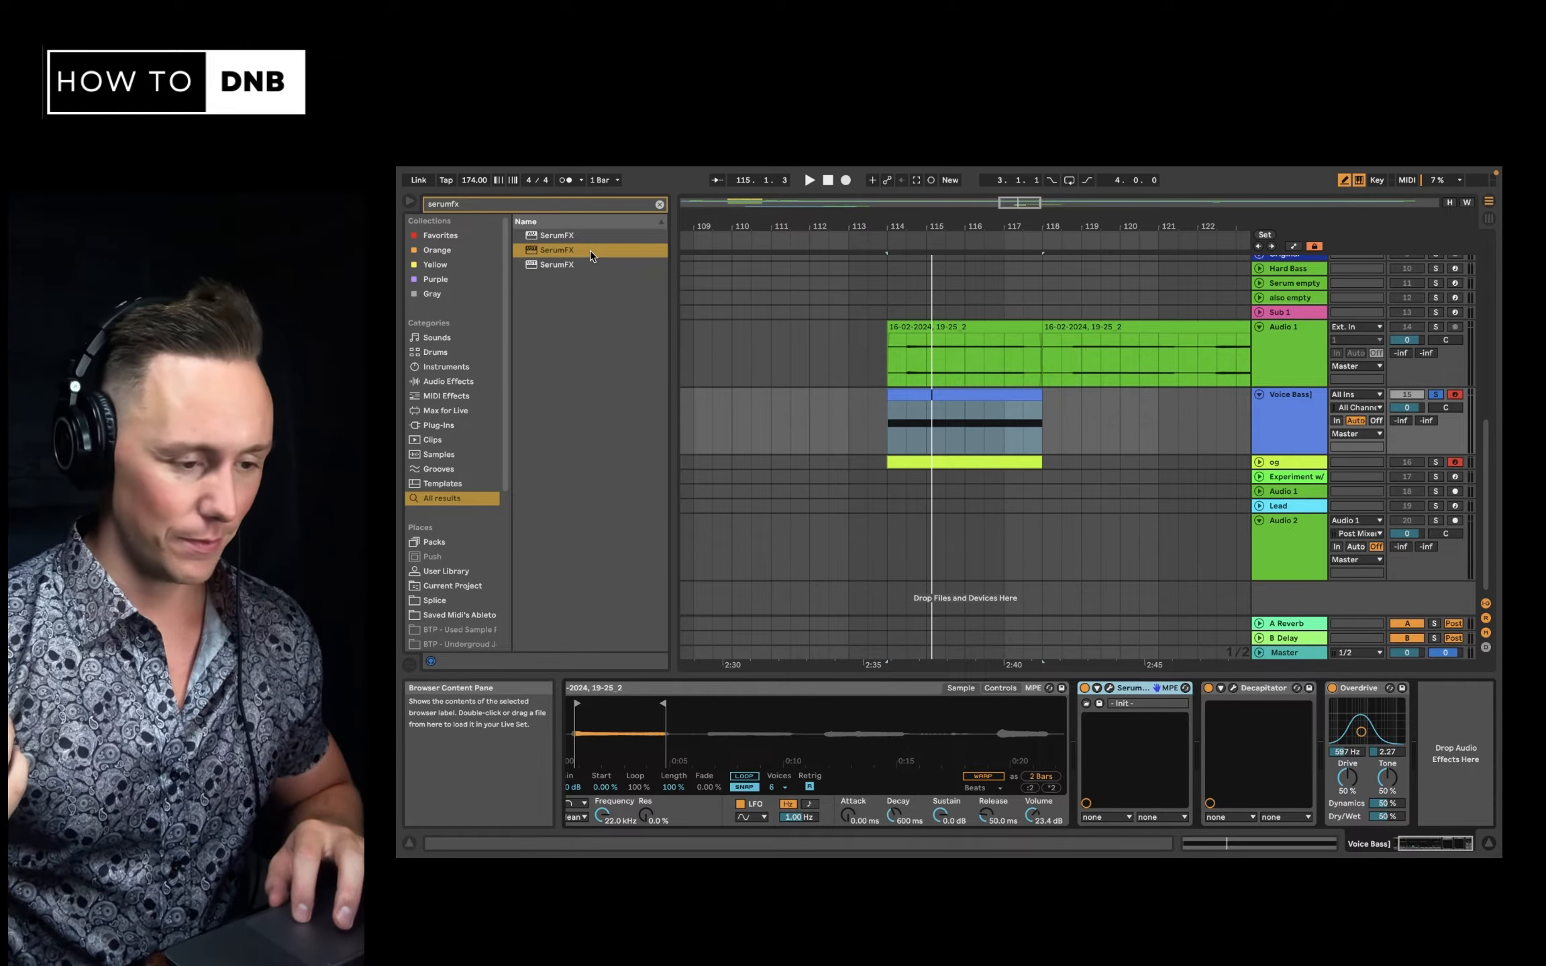
Add a second SerumFX between the first one and Decapitator, and enable Note Latch in it
mouse_move(590, 250)
mouse_down()
mouse_move(1181, 748)
mouse_move(1206, 741)
mouse_up()
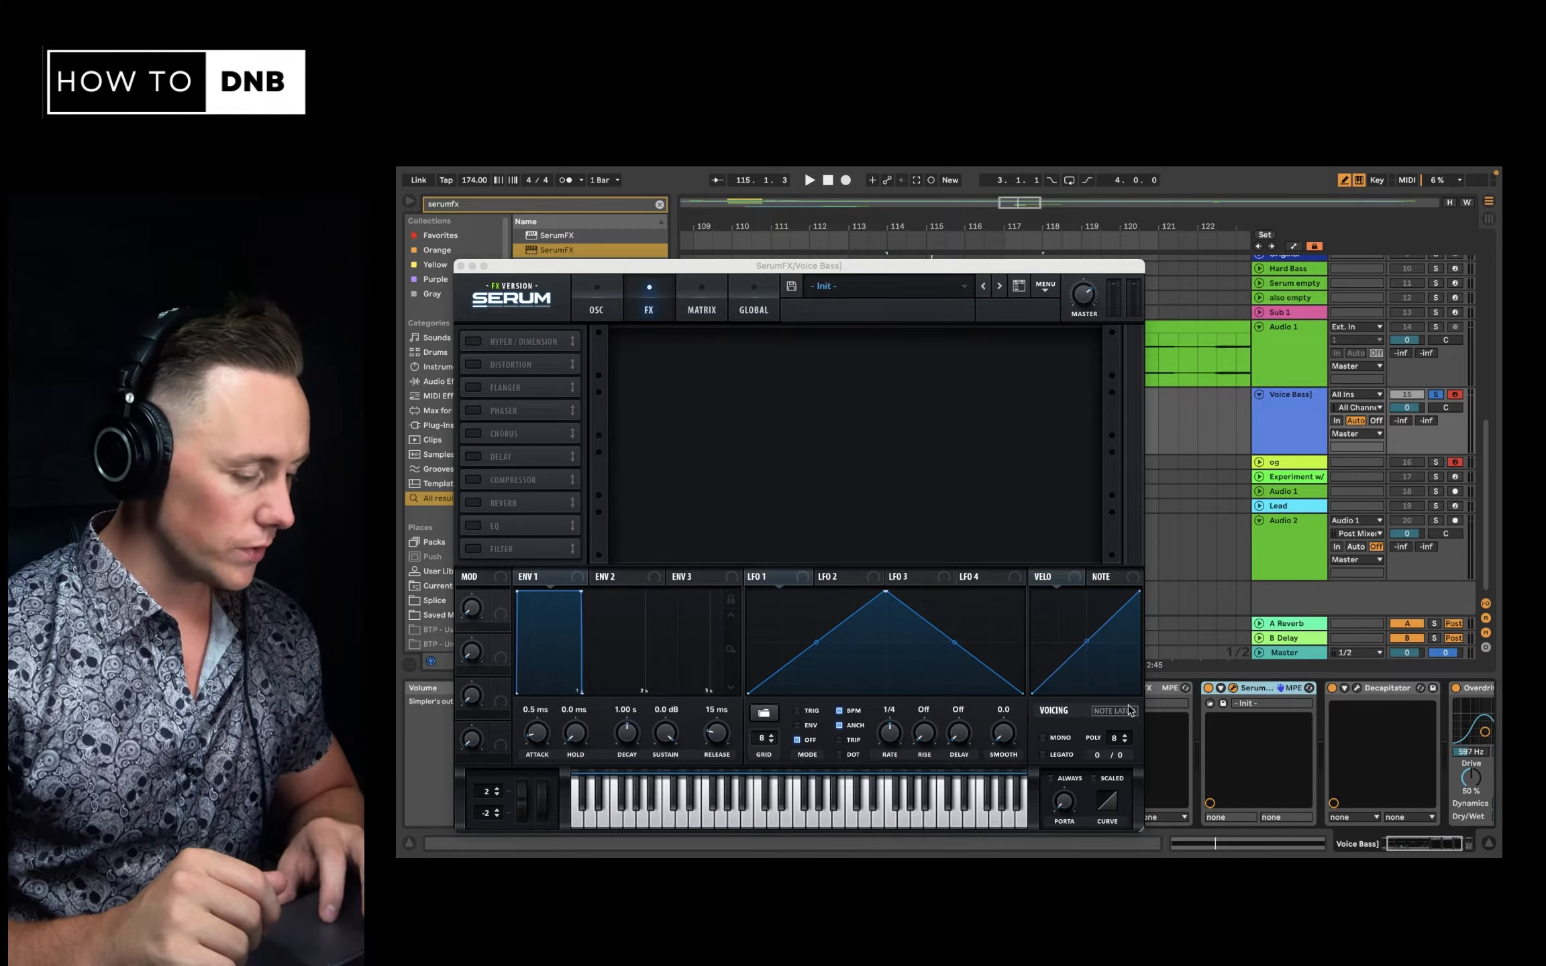
click(1109, 711)
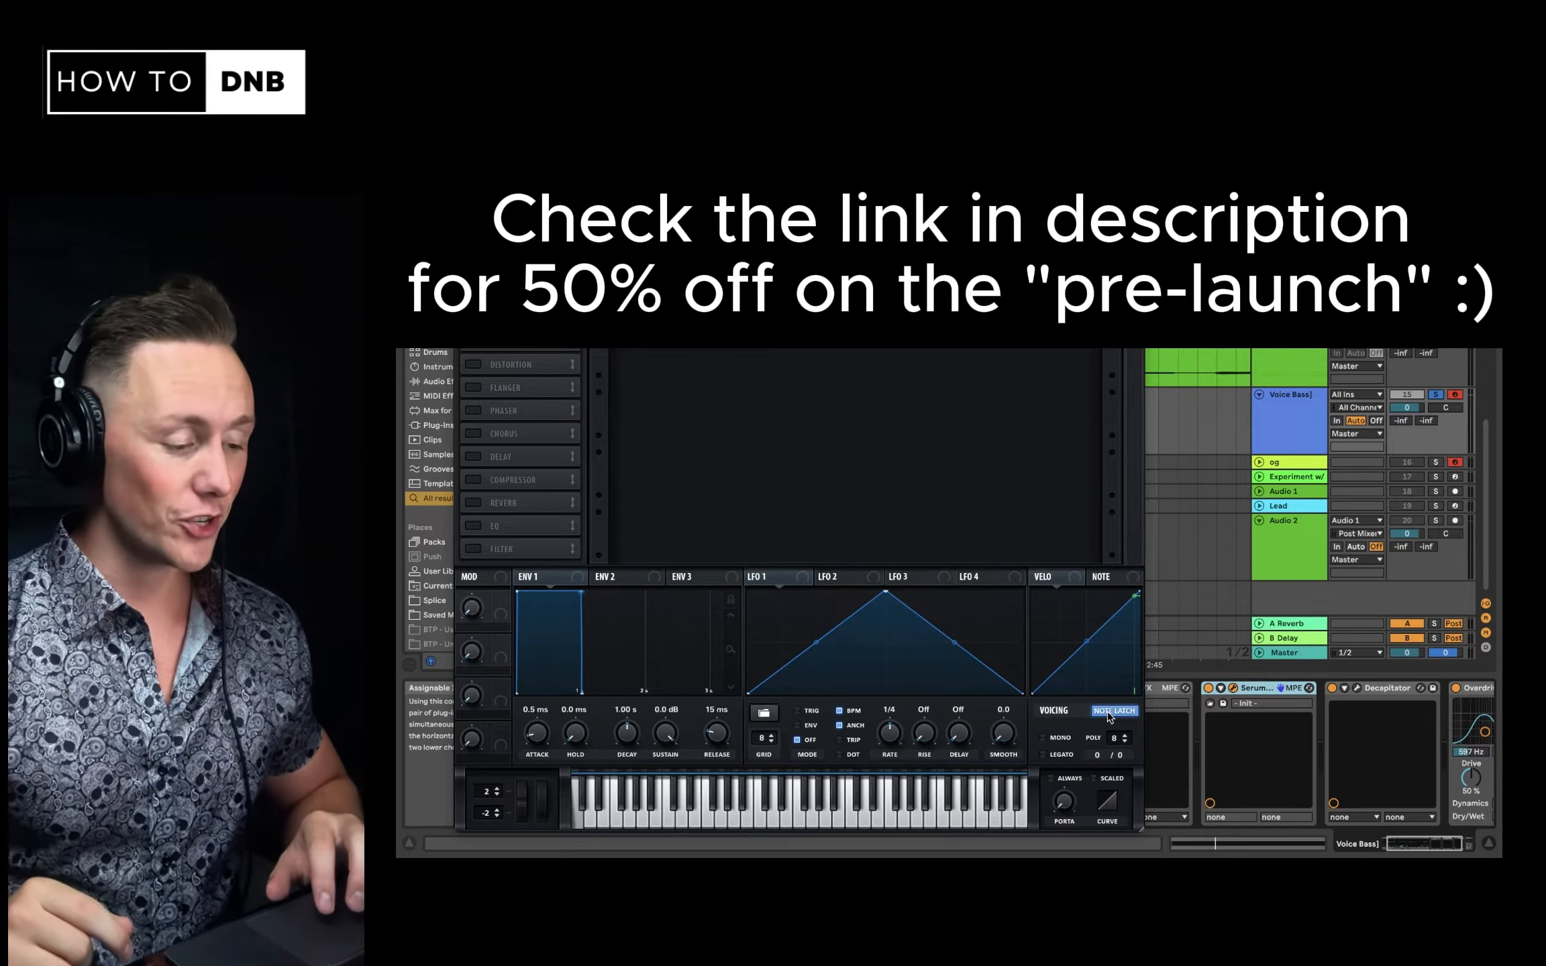
drag(1068, 281, 1260, 216)
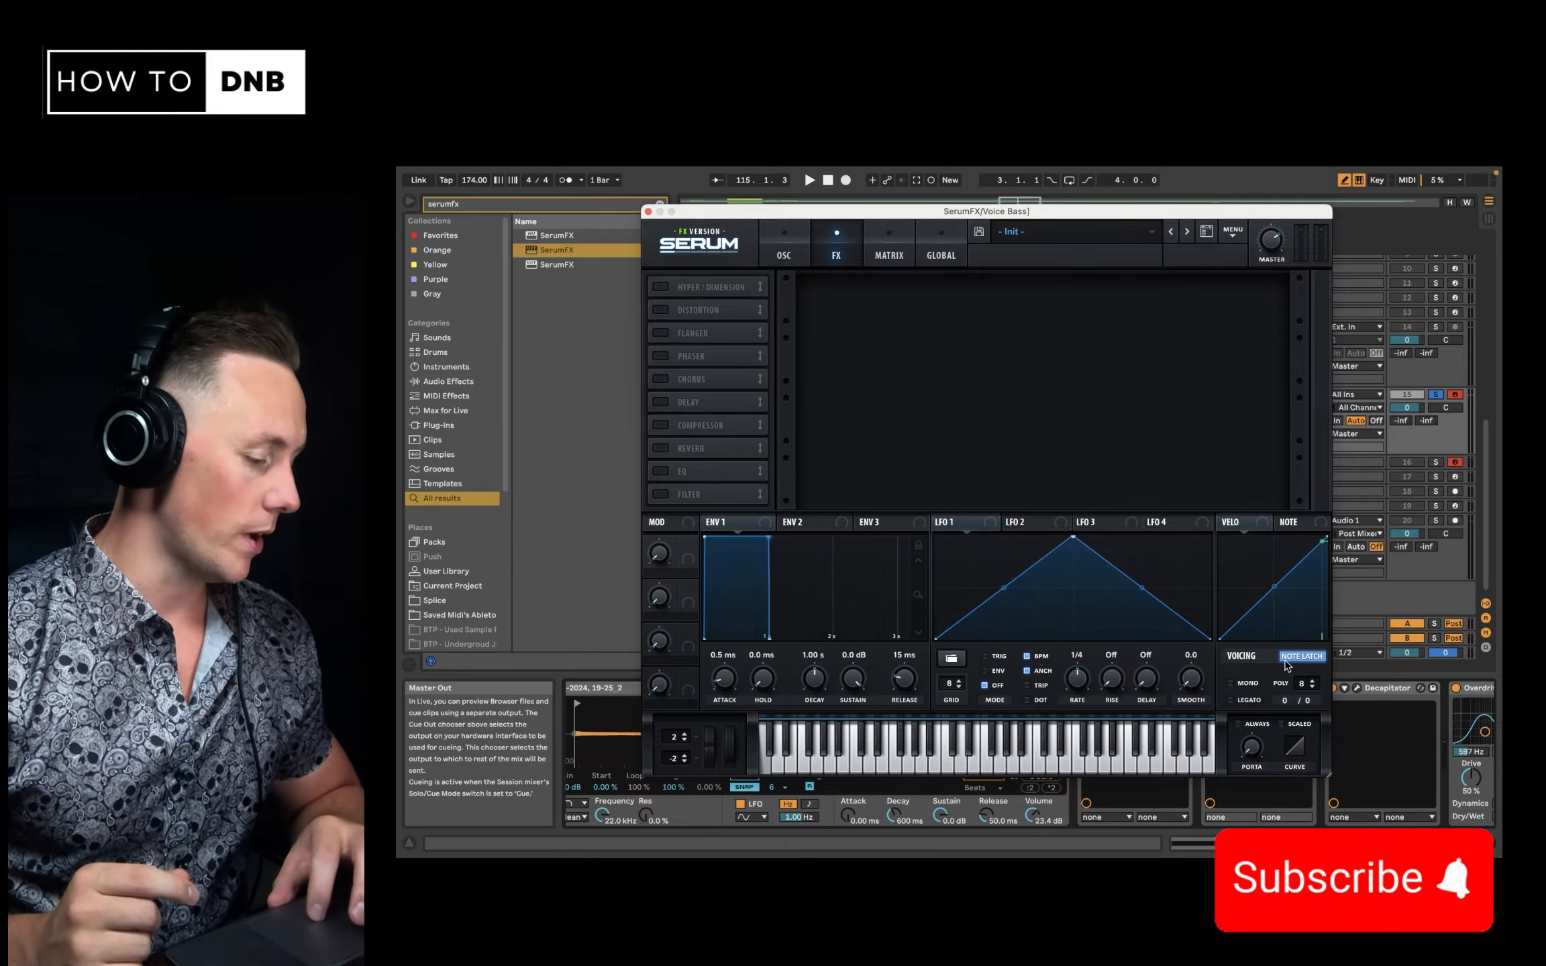
Turn on the Noise oscillator with Audio In as its source in the second SerumFX
click(785, 245)
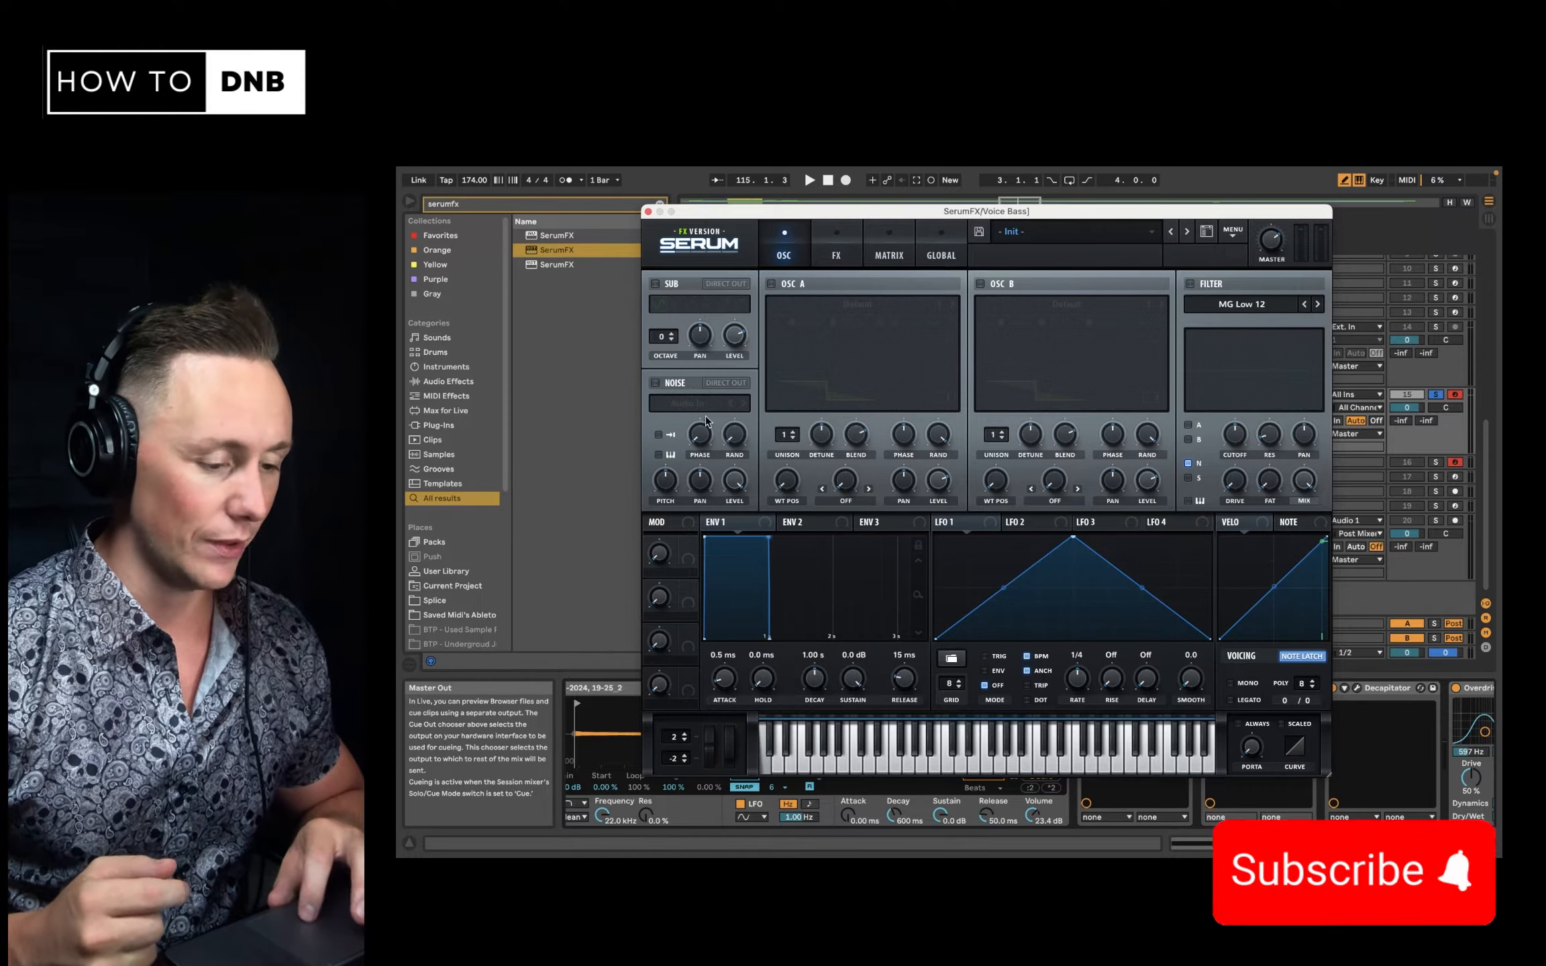
click(655, 383)
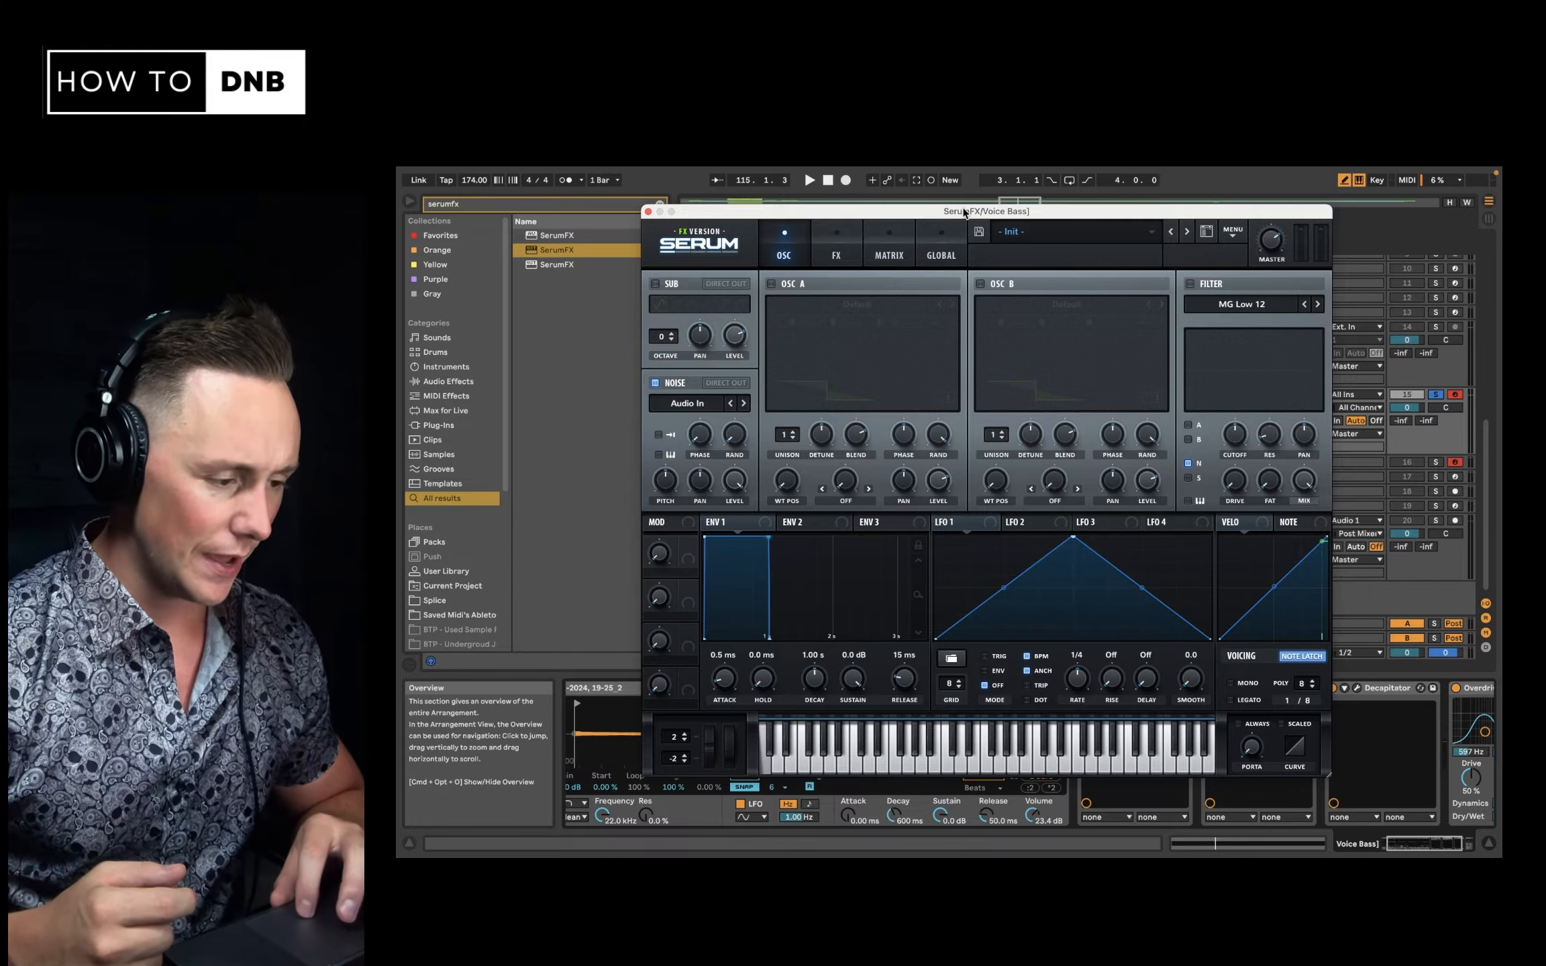
drag(963, 215, 914, 228)
click(771, 271)
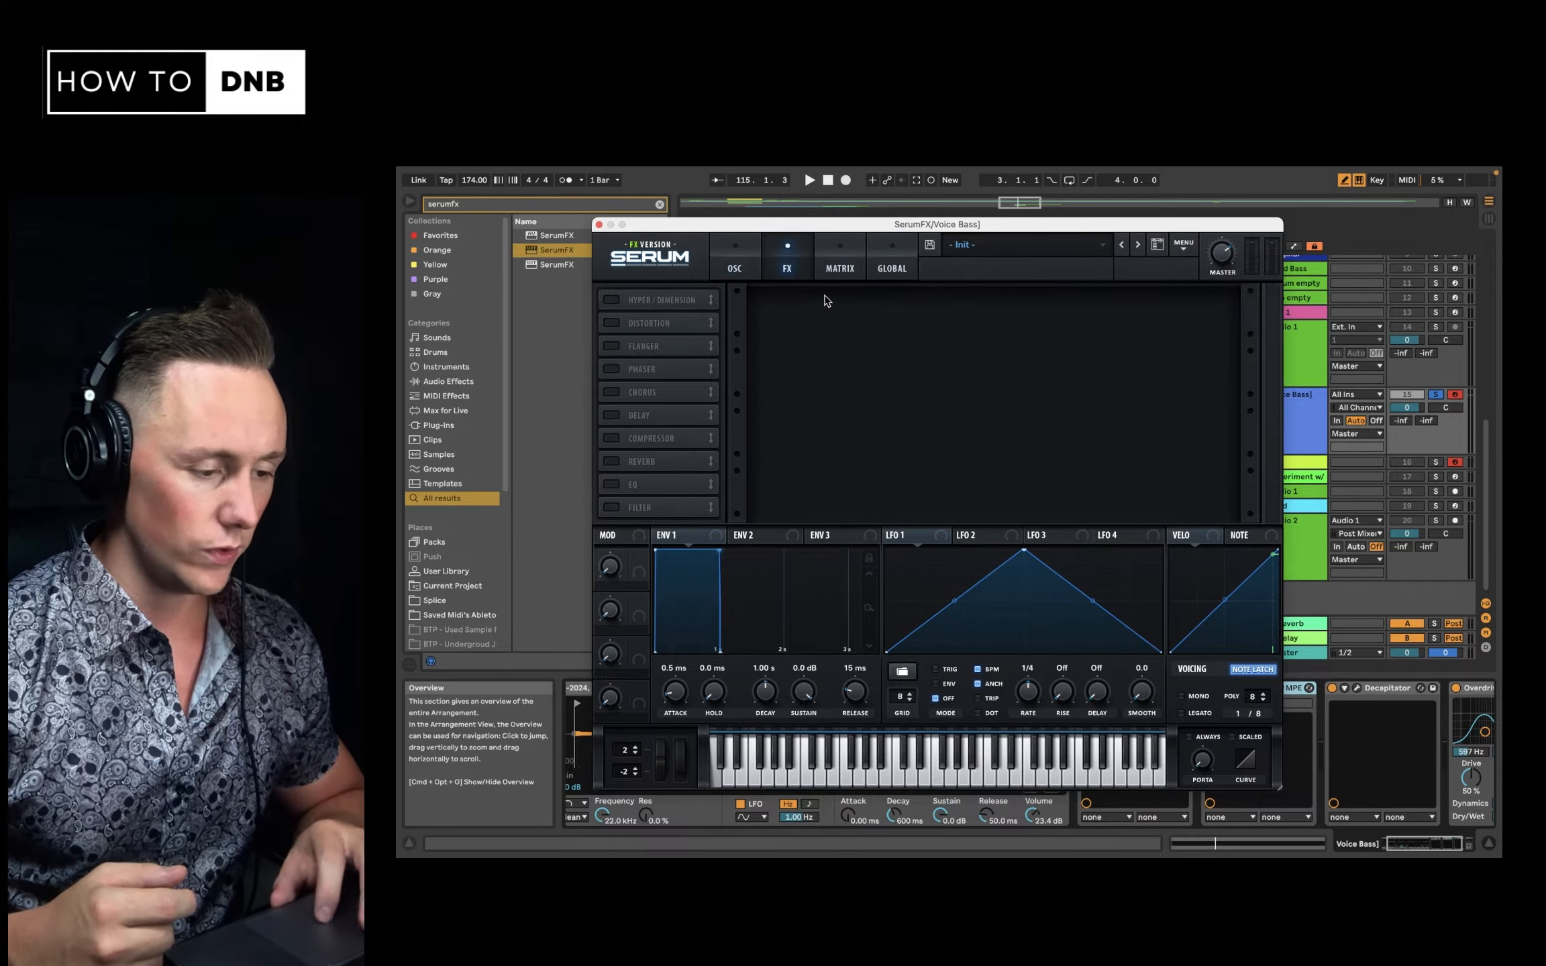
click(737, 268)
Enable the MG Low 12 filter, sweep its cutoff, and compare the sound with Note Latch off and back on
click(1140, 297)
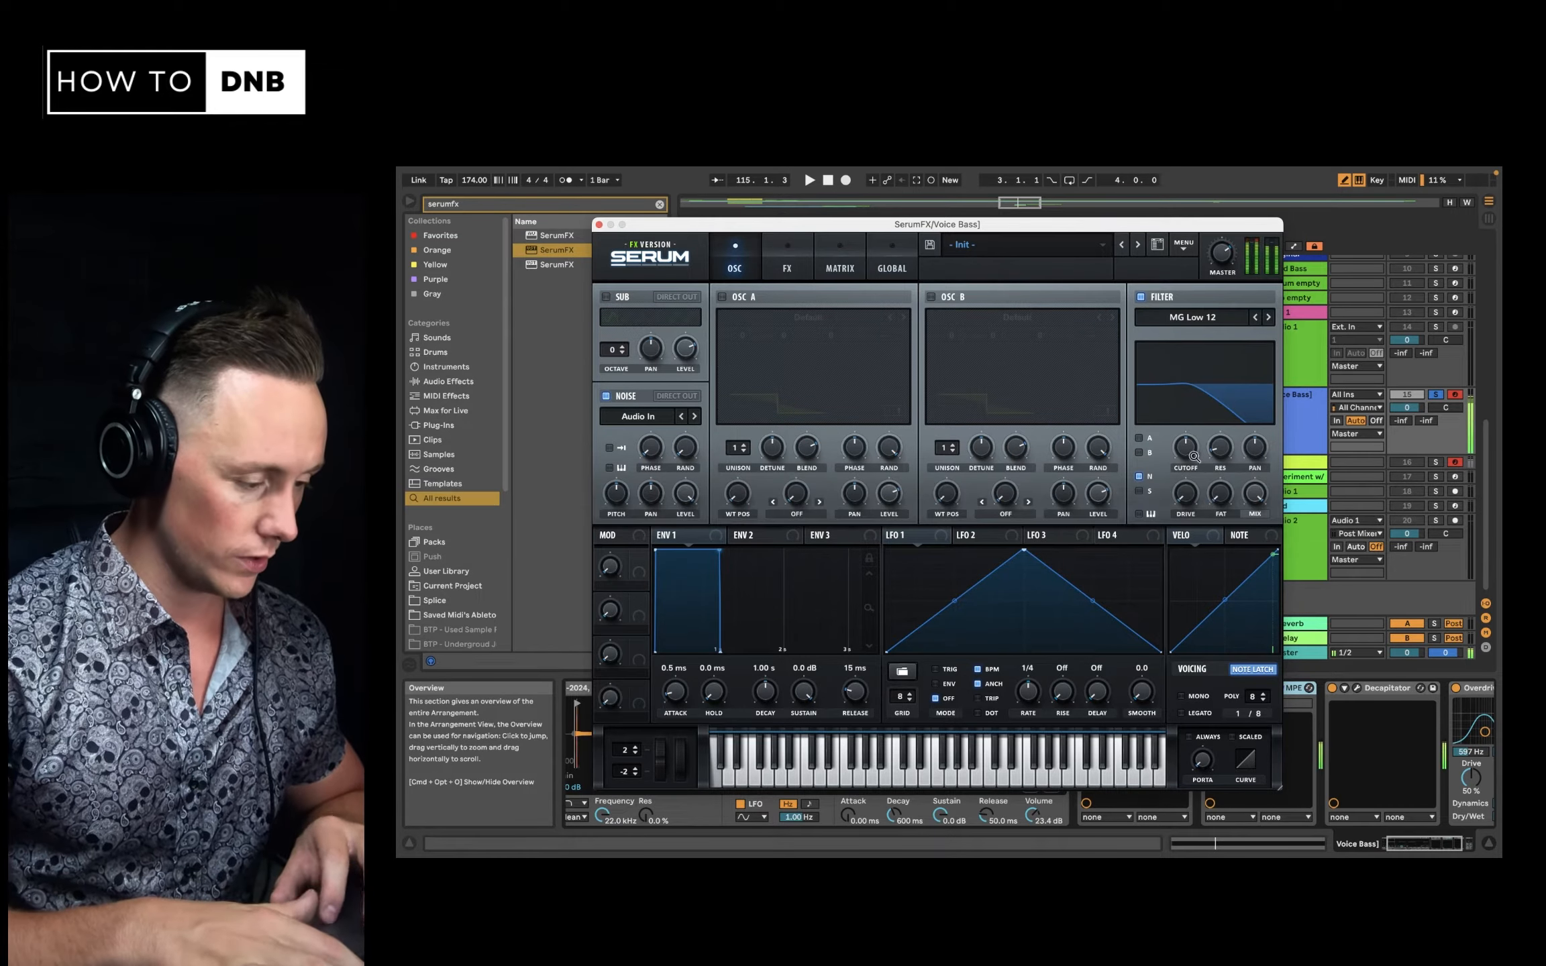
drag(1221, 419, 1187, 470)
click(1243, 669)
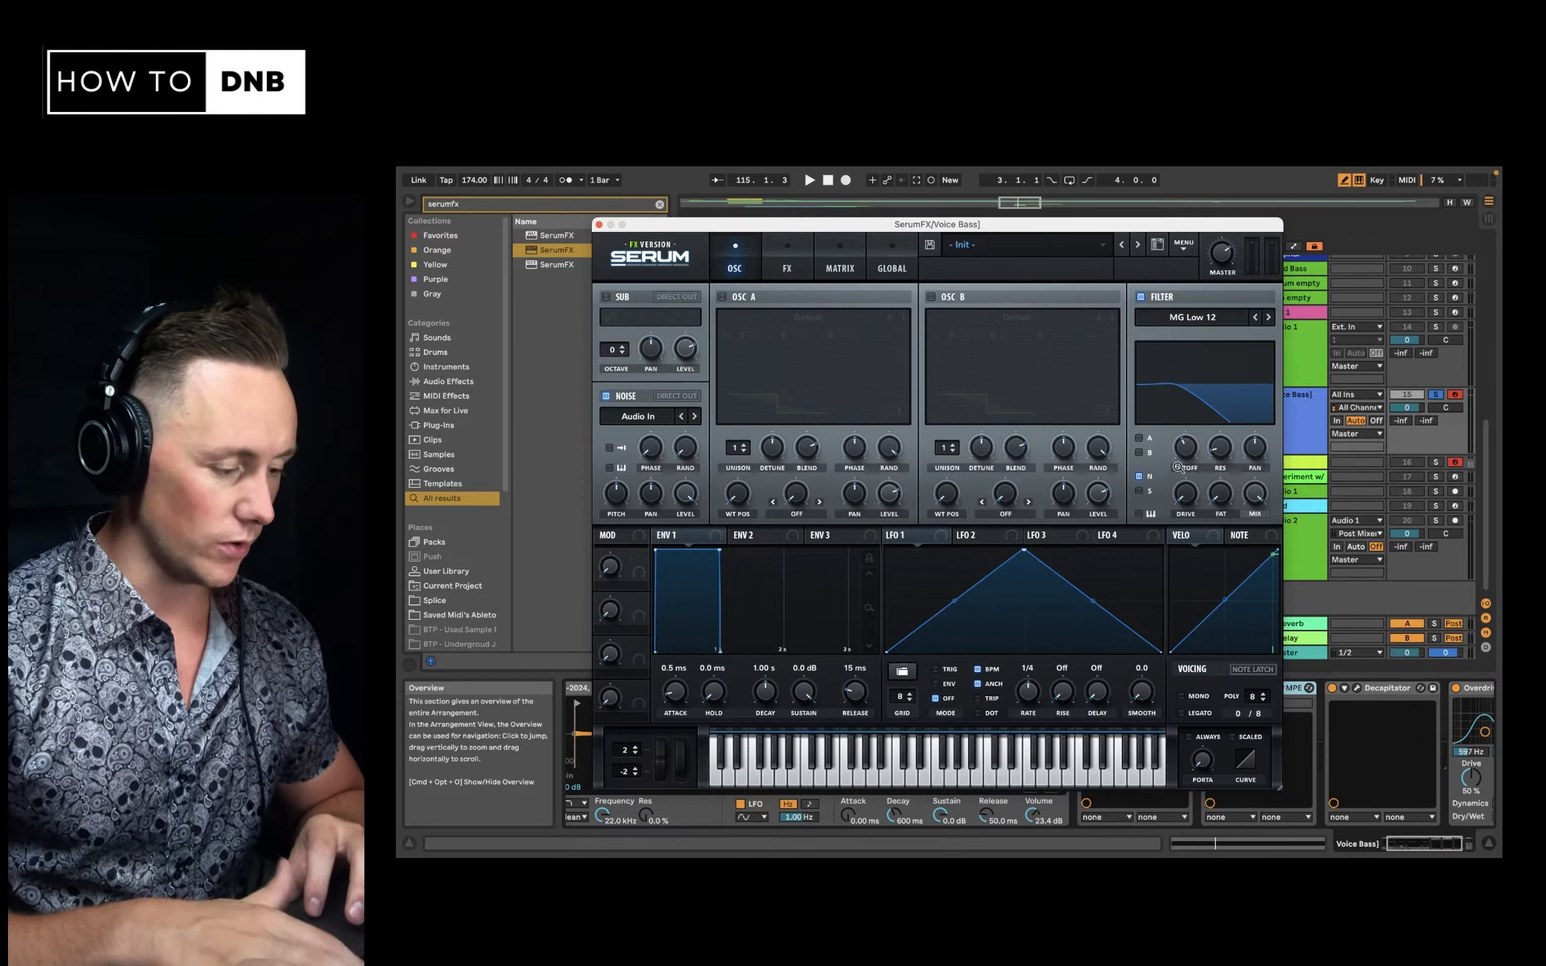
click(1252, 670)
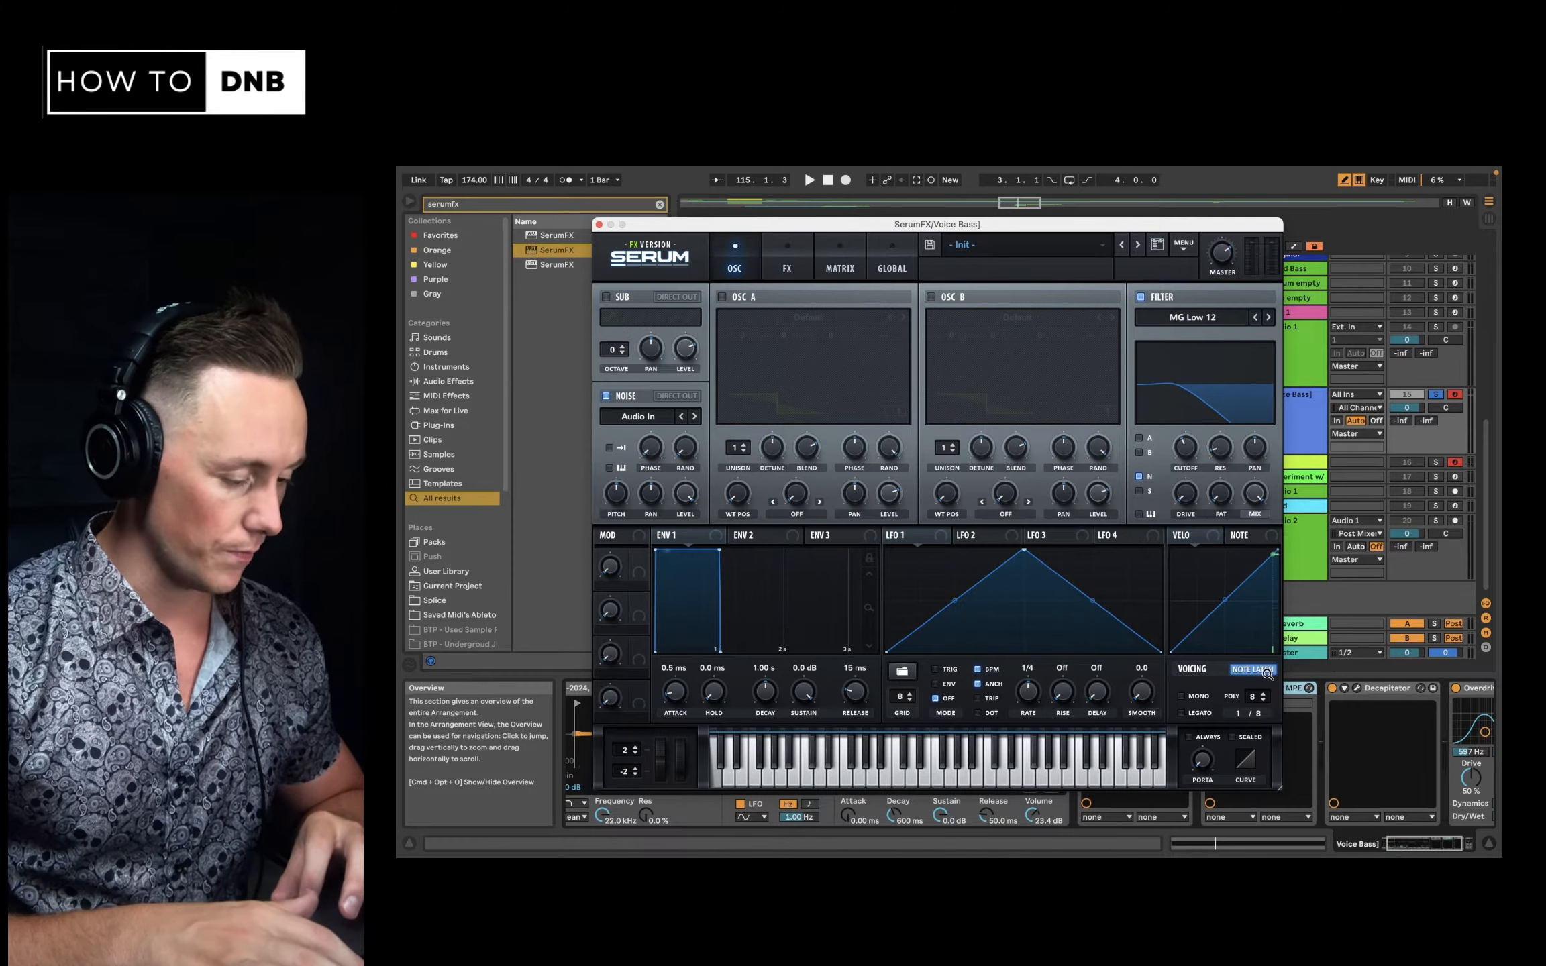
drag(1185, 449, 1217, 350)
Change the filter type to PN 12, then raise its resonance and FREQ and readjust the cutoff to separate peak and notch
click(1218, 317)
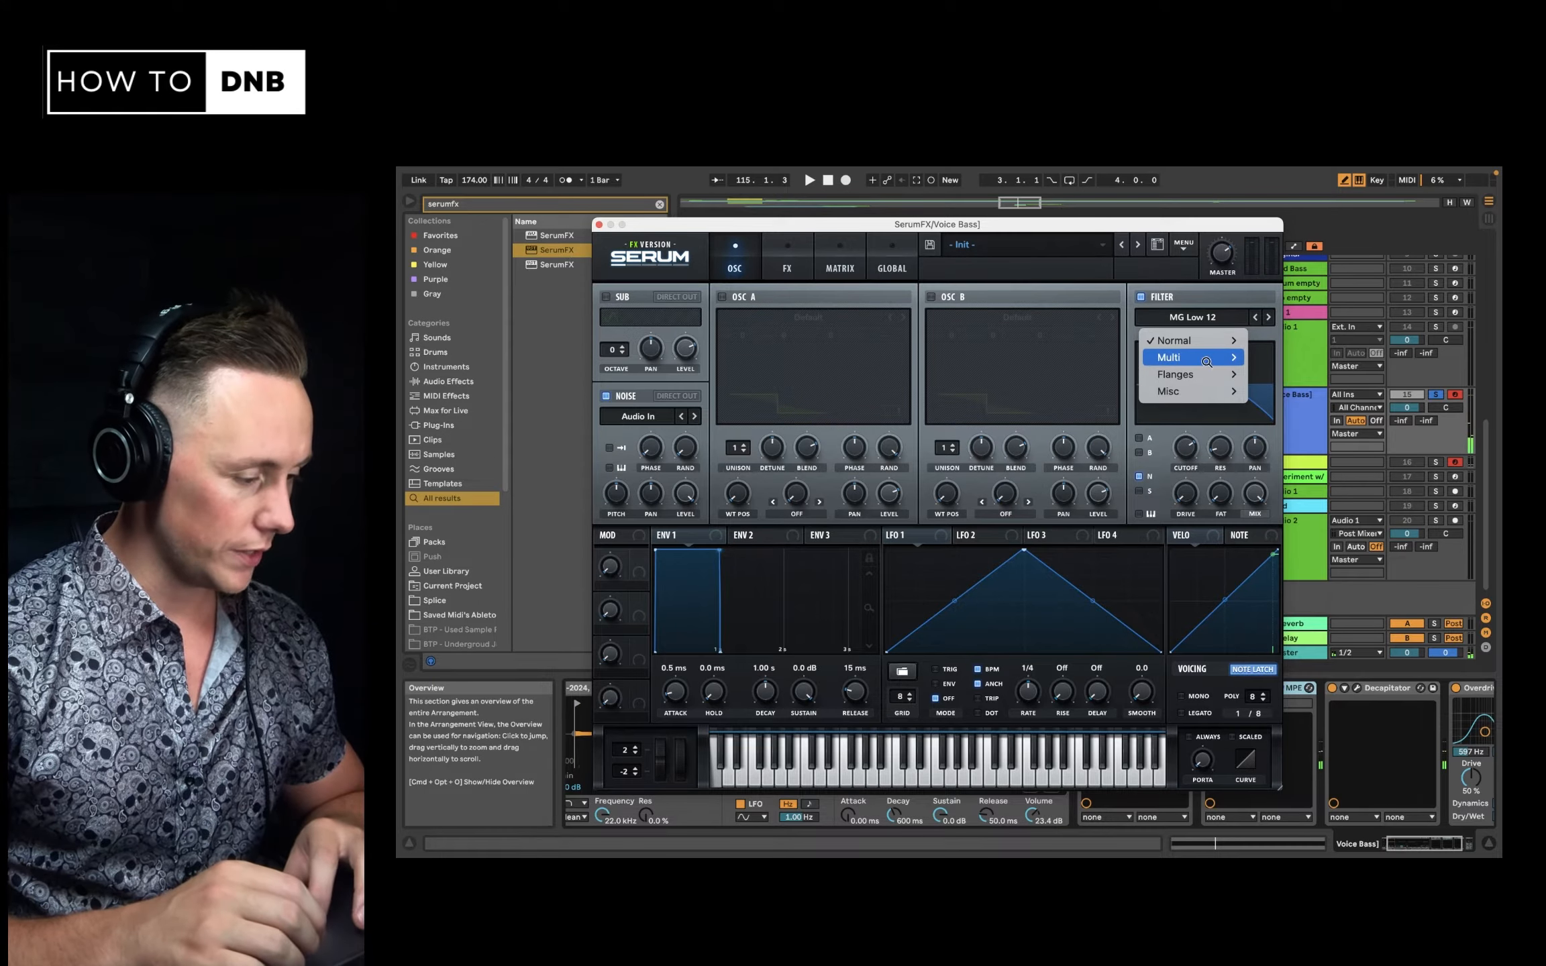
mouse_move(1201, 358)
click(1268, 544)
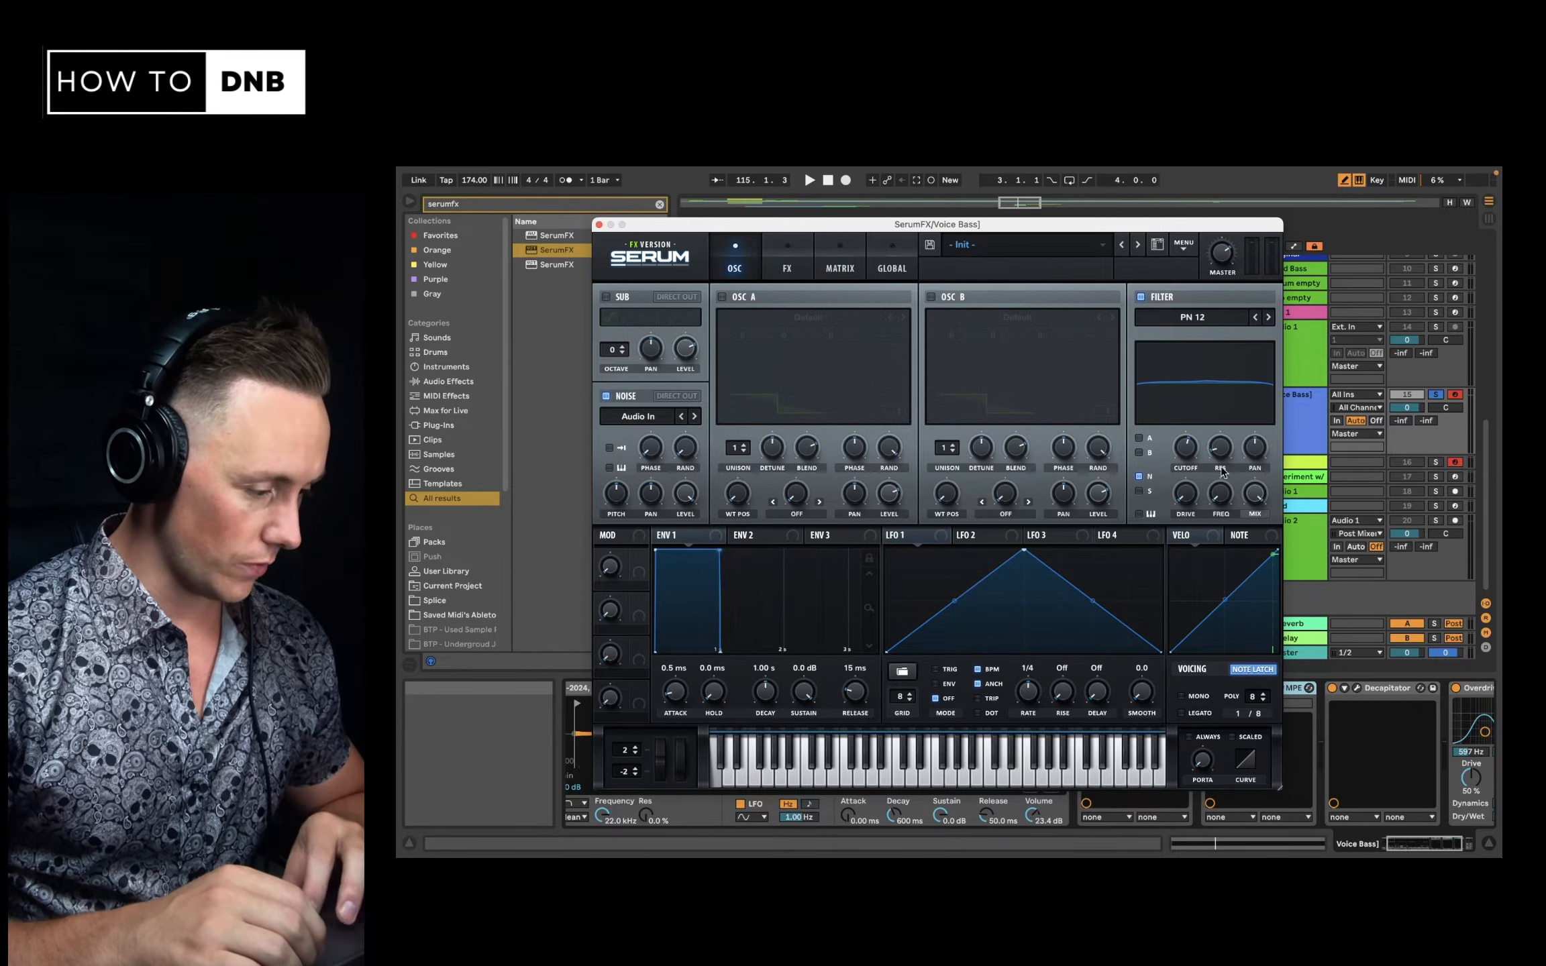
drag(1222, 467, 1235, 414)
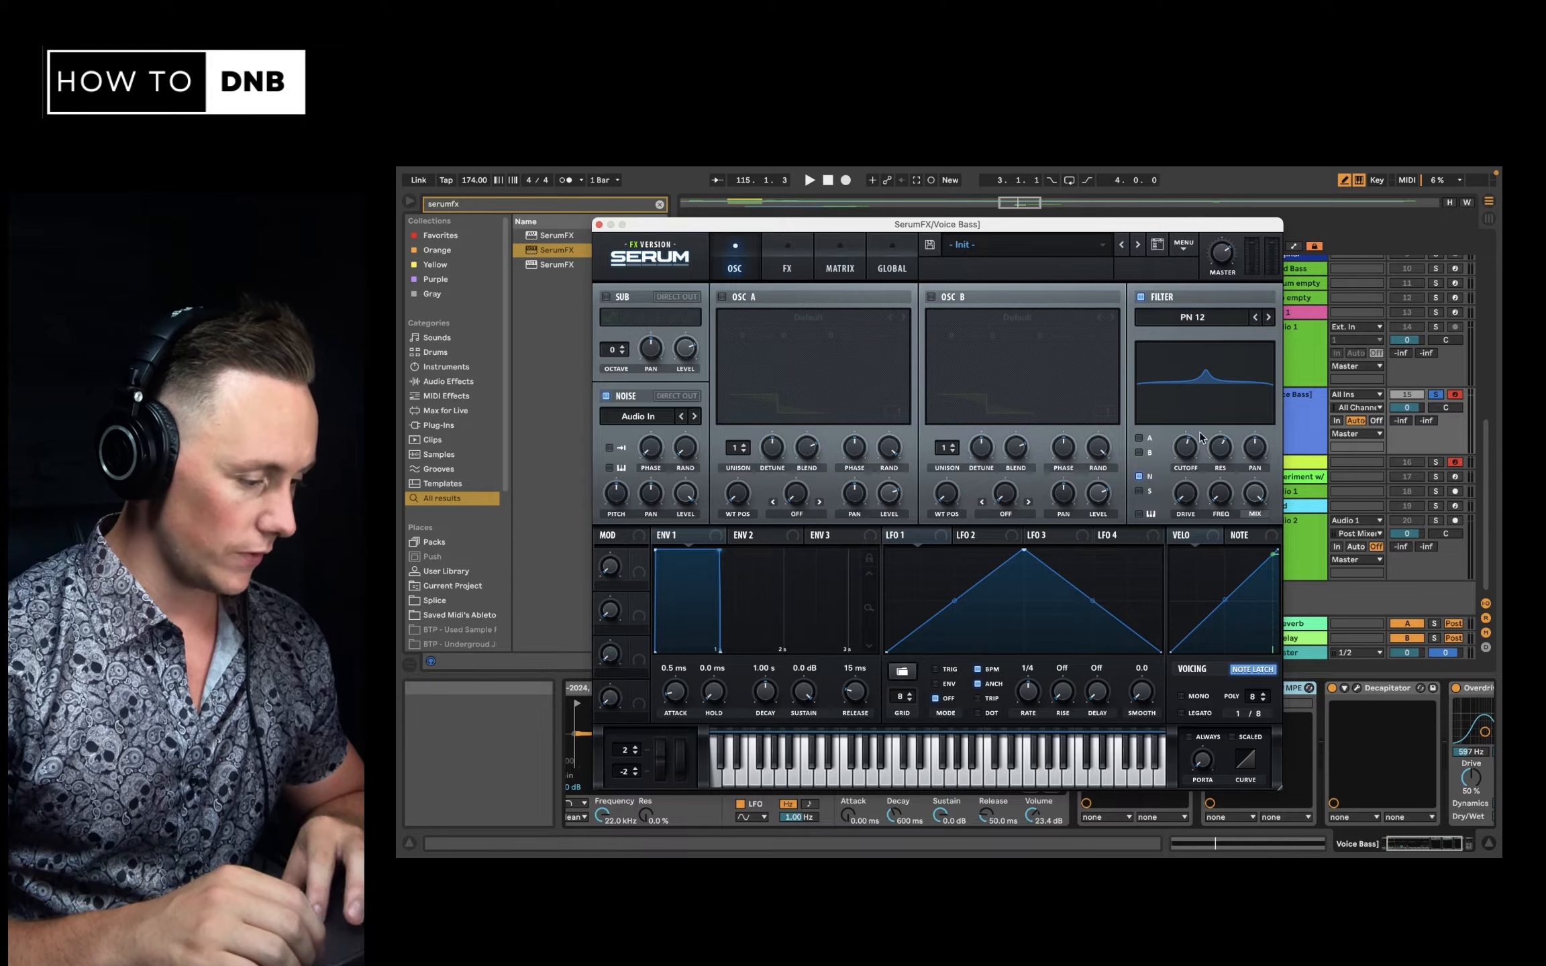
drag(1217, 514, 1260, 402)
drag(1224, 456, 1182, 482)
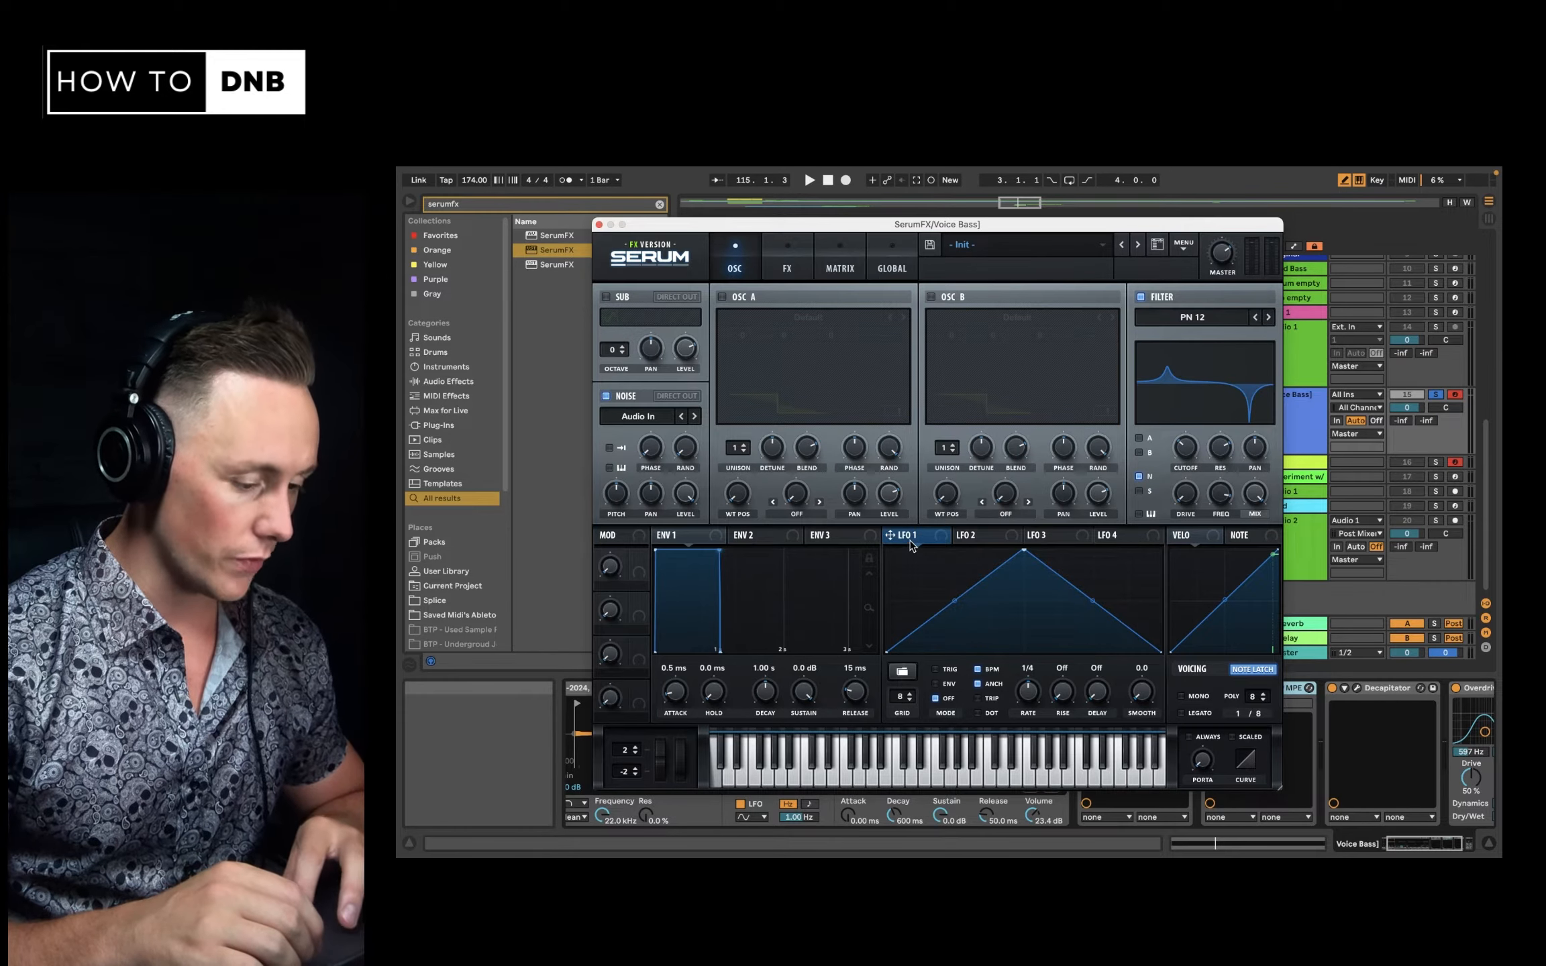
Assign LFO 1 to the filter cutoff and set it to an unsynced rate of 0.7 Hz
drag(923, 542, 1182, 449)
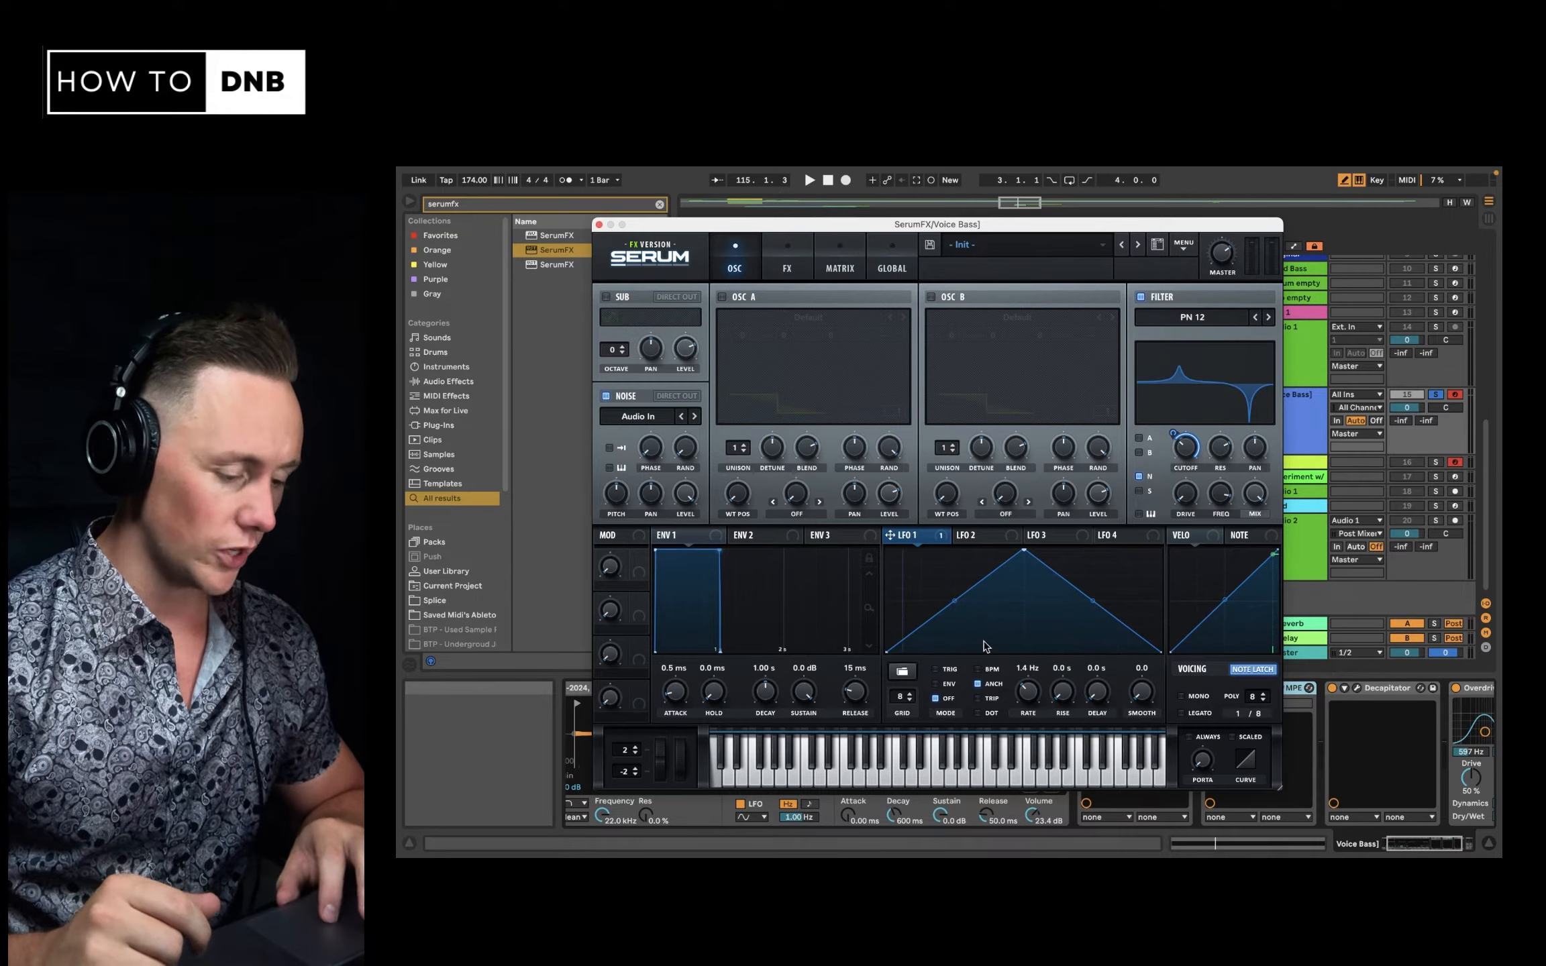
click(978, 669)
drag(1032, 685, 1025, 703)
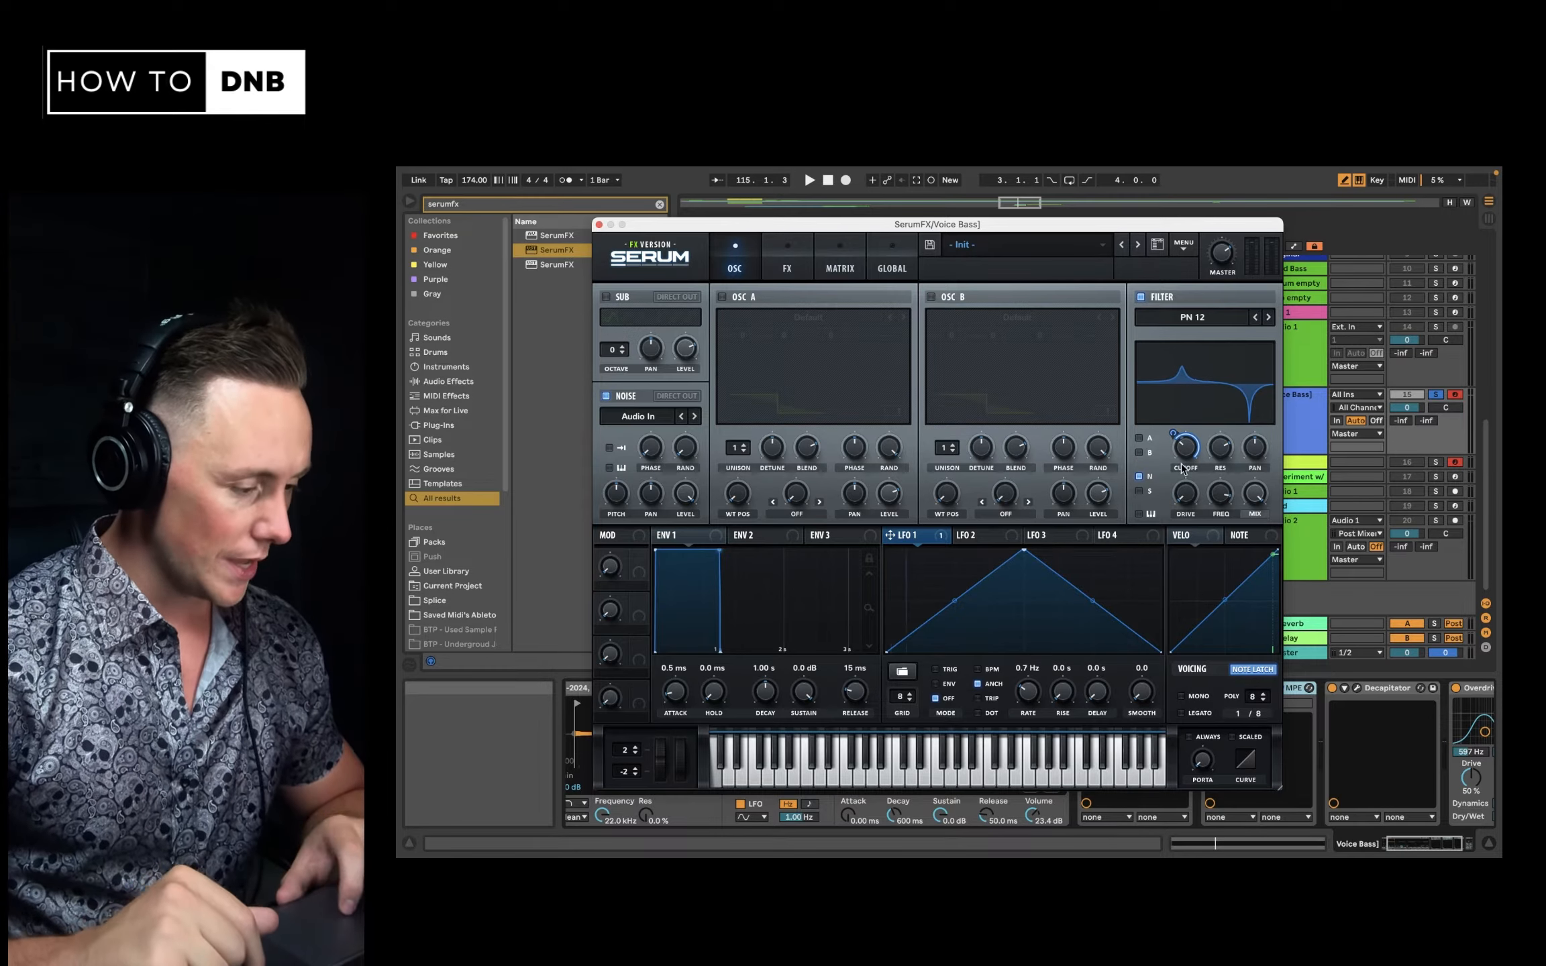
Reduce the LFO 1 modulation depth on the filter cutoff and lower the filter's resonance
mouse_move(1172, 451)
drag(1173, 452, 1172, 469)
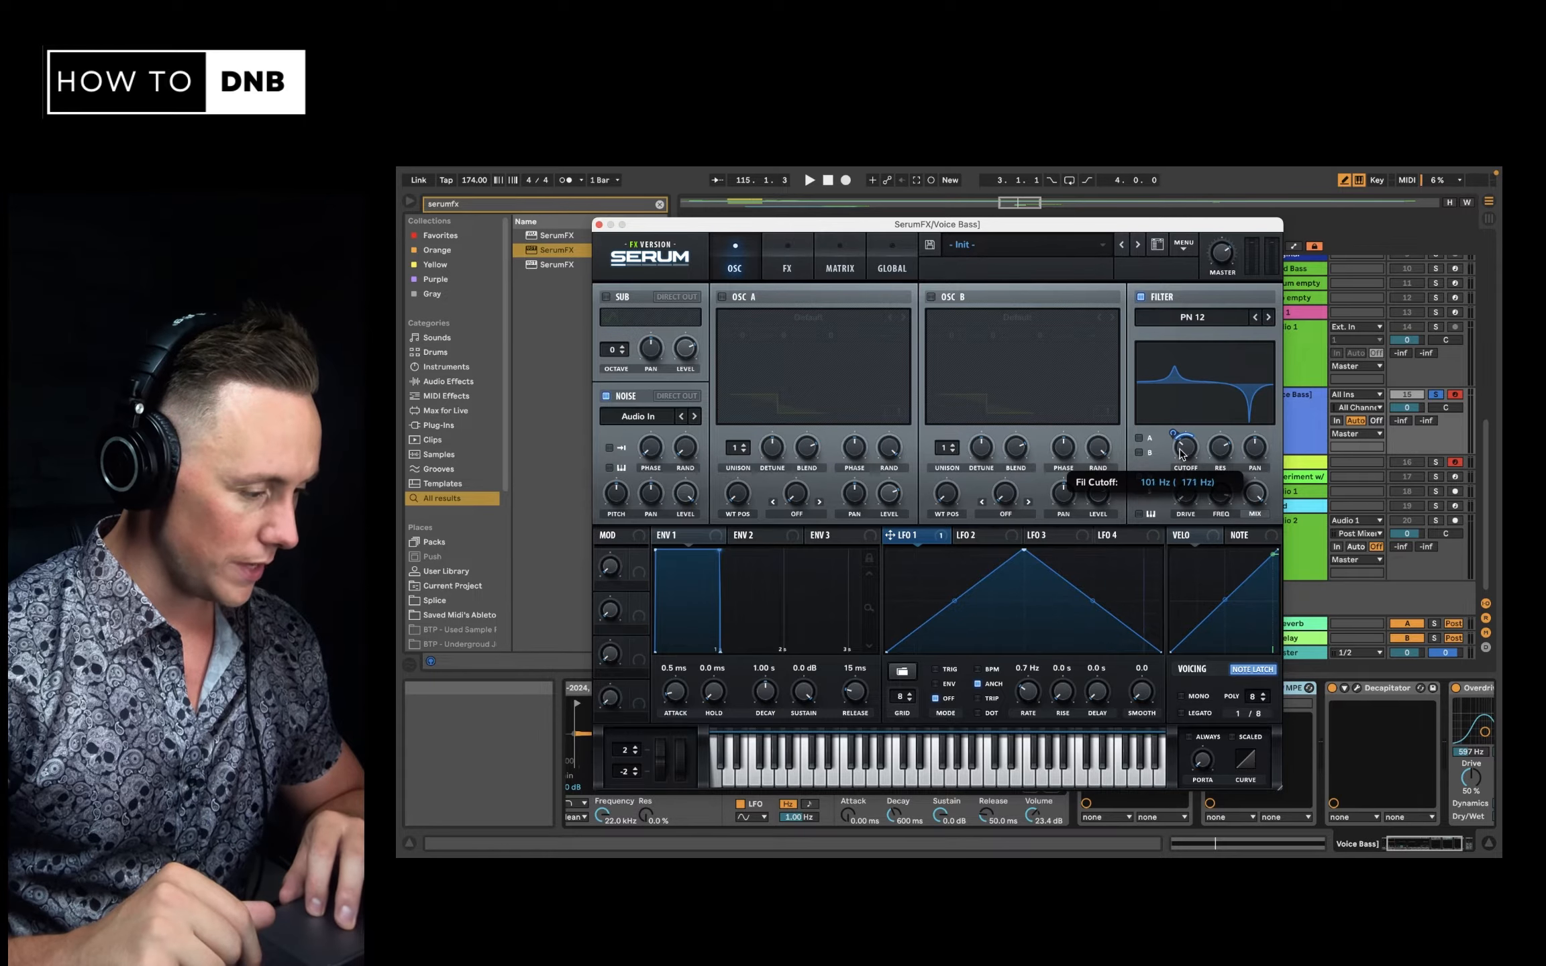
drag(1230, 462, 1225, 491)
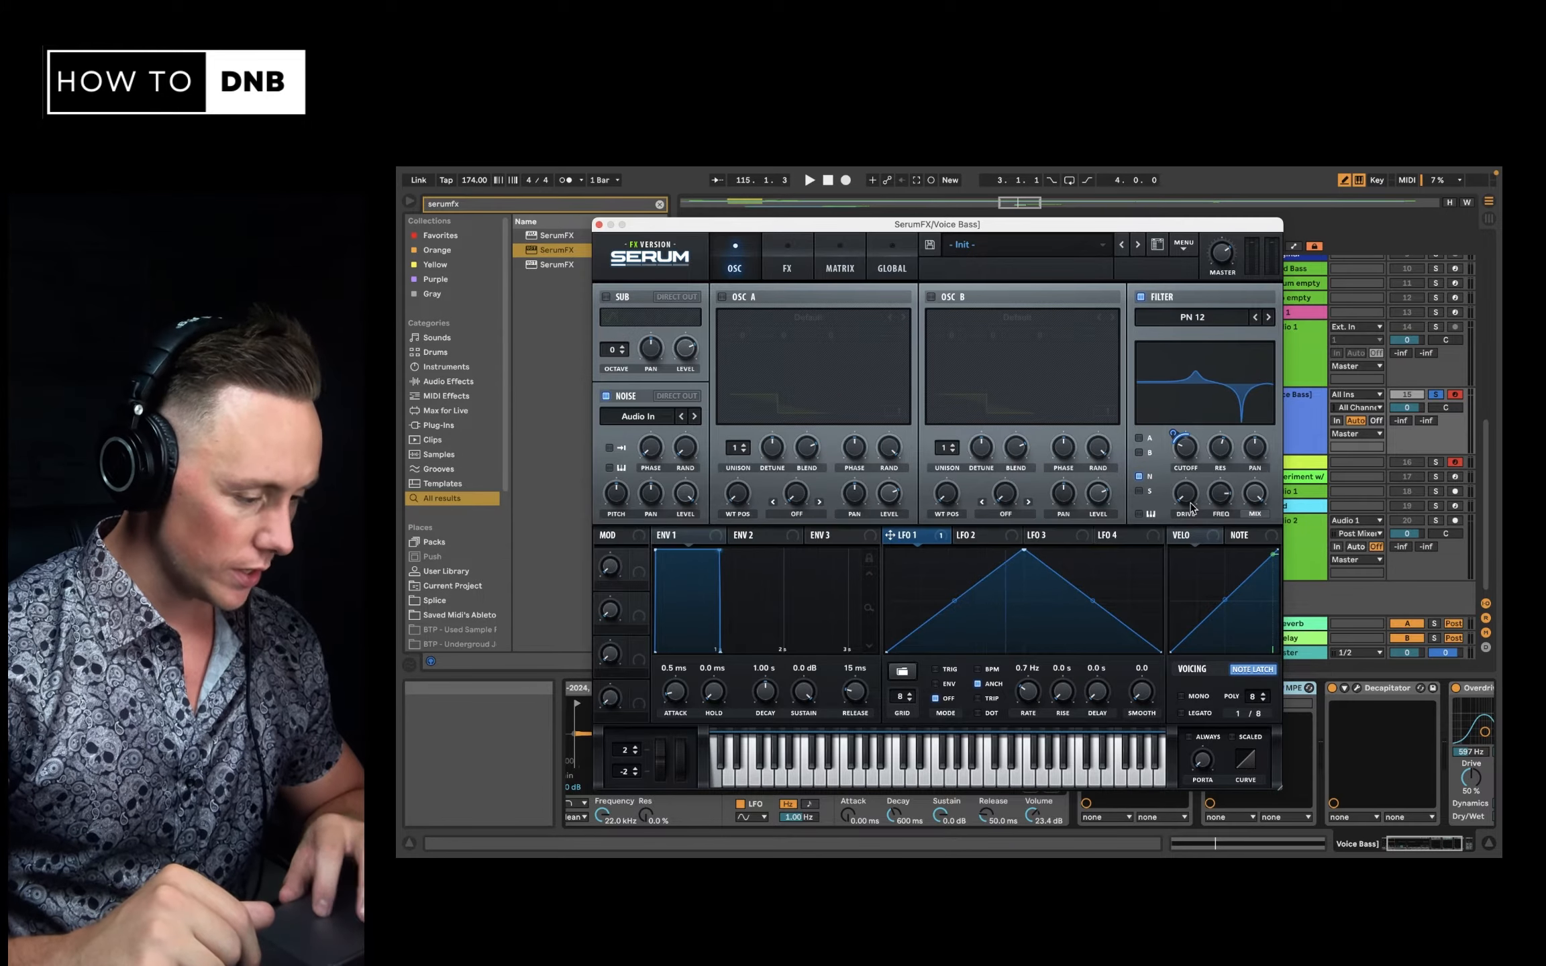
Set LFO 2 to an unsynced rate of 1.6 Hz and assign it to the filter's FREQ
click(971, 535)
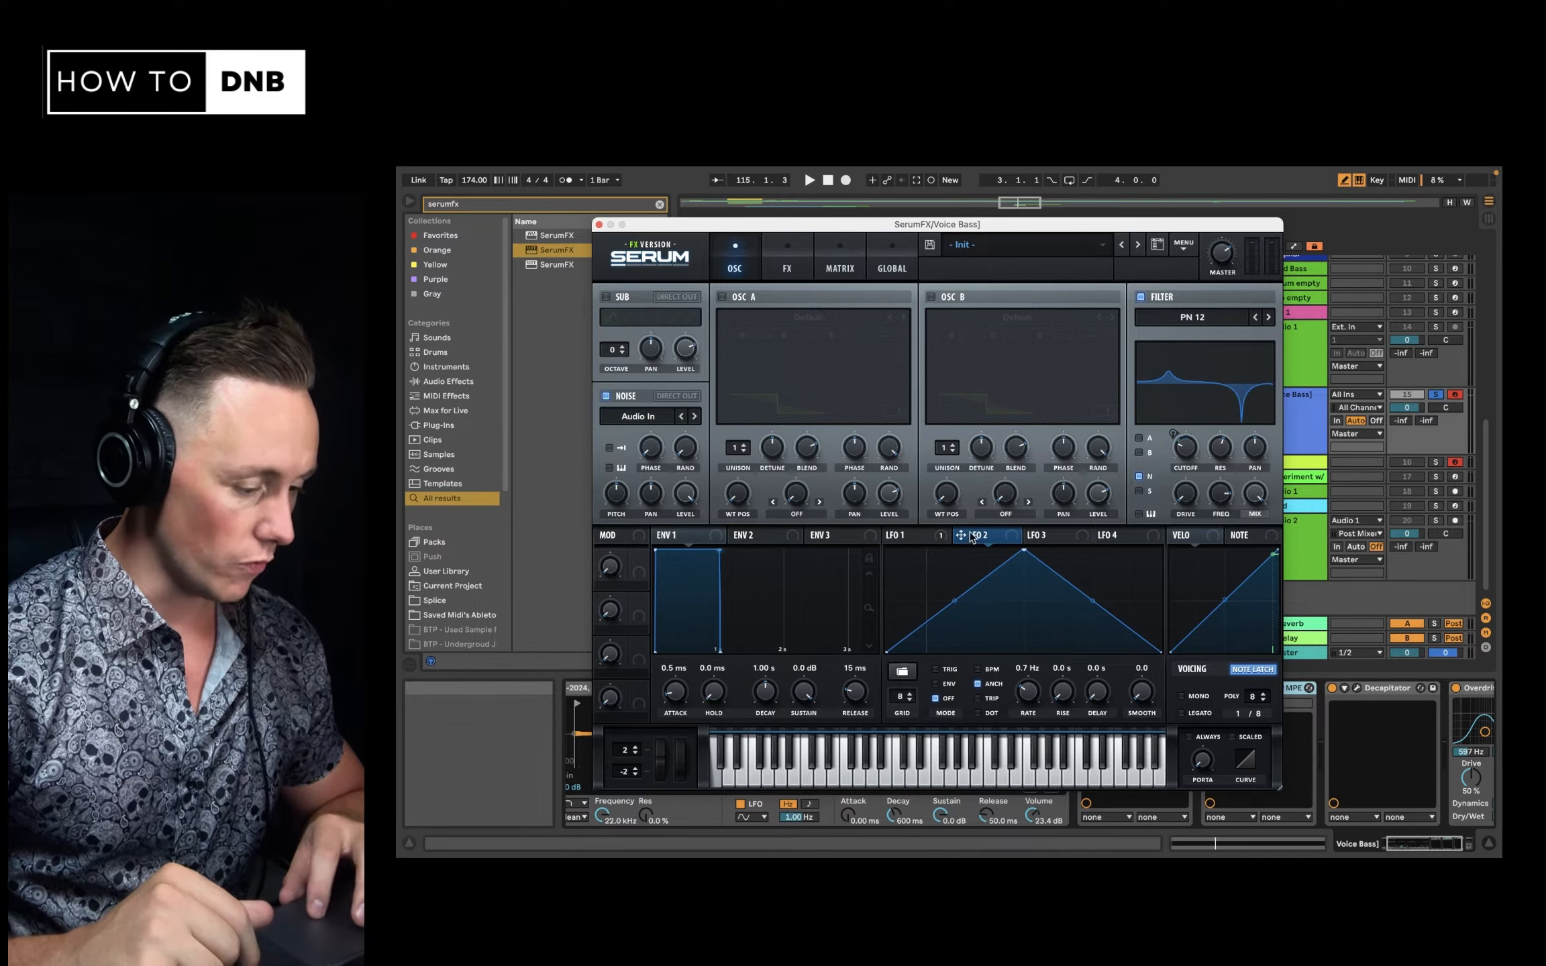
click(979, 671)
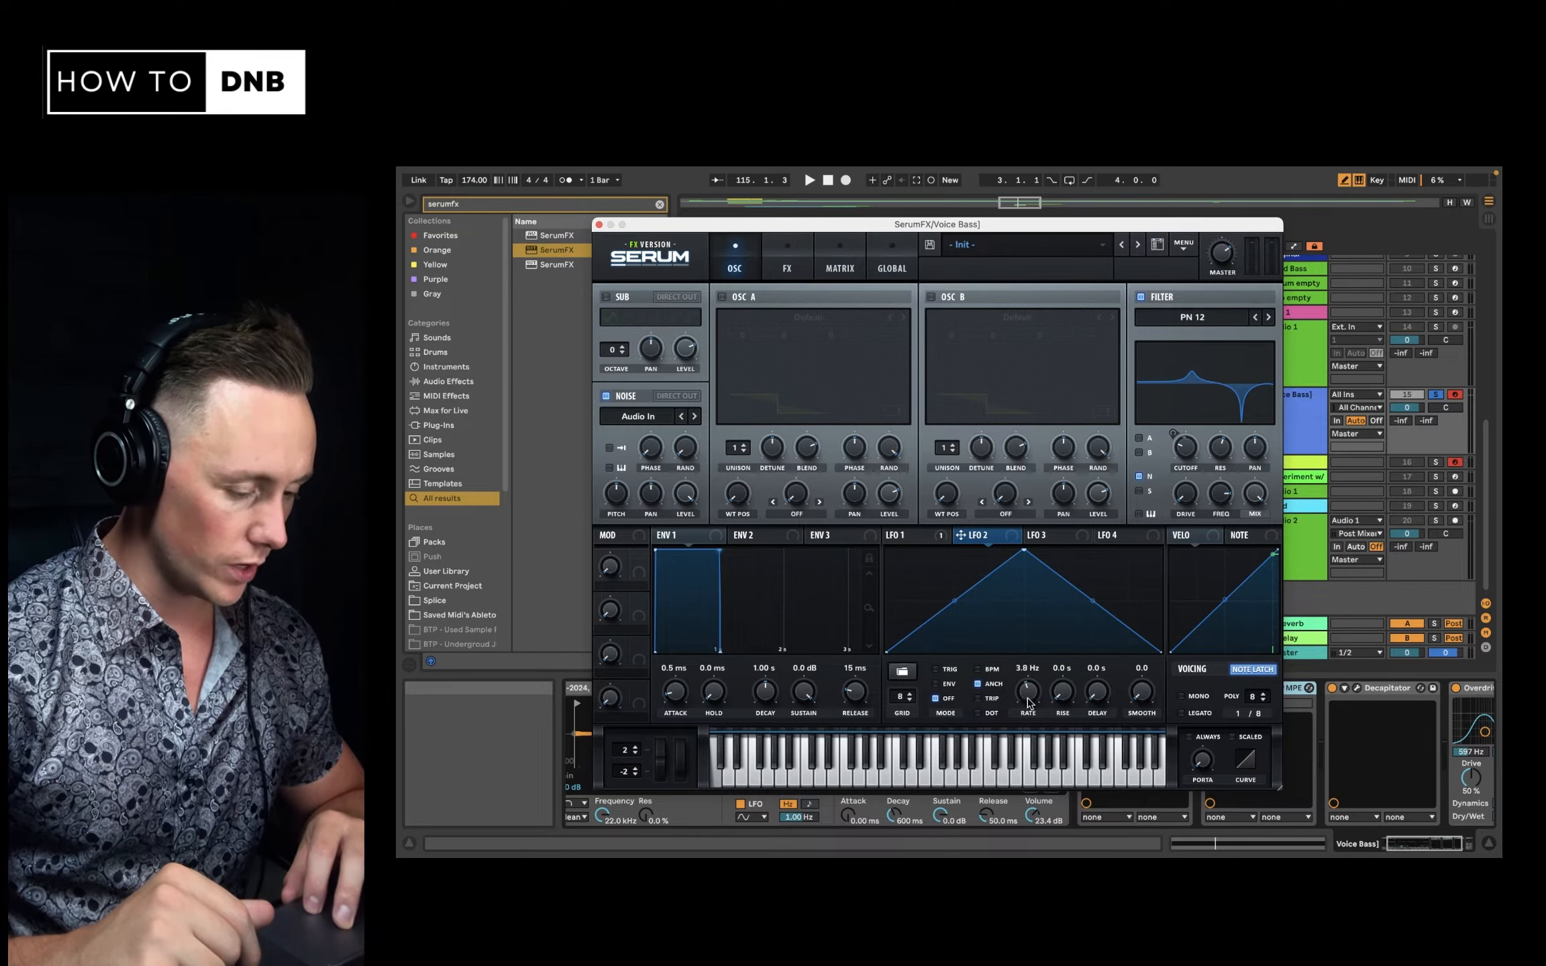
drag(1027, 700, 1026, 713)
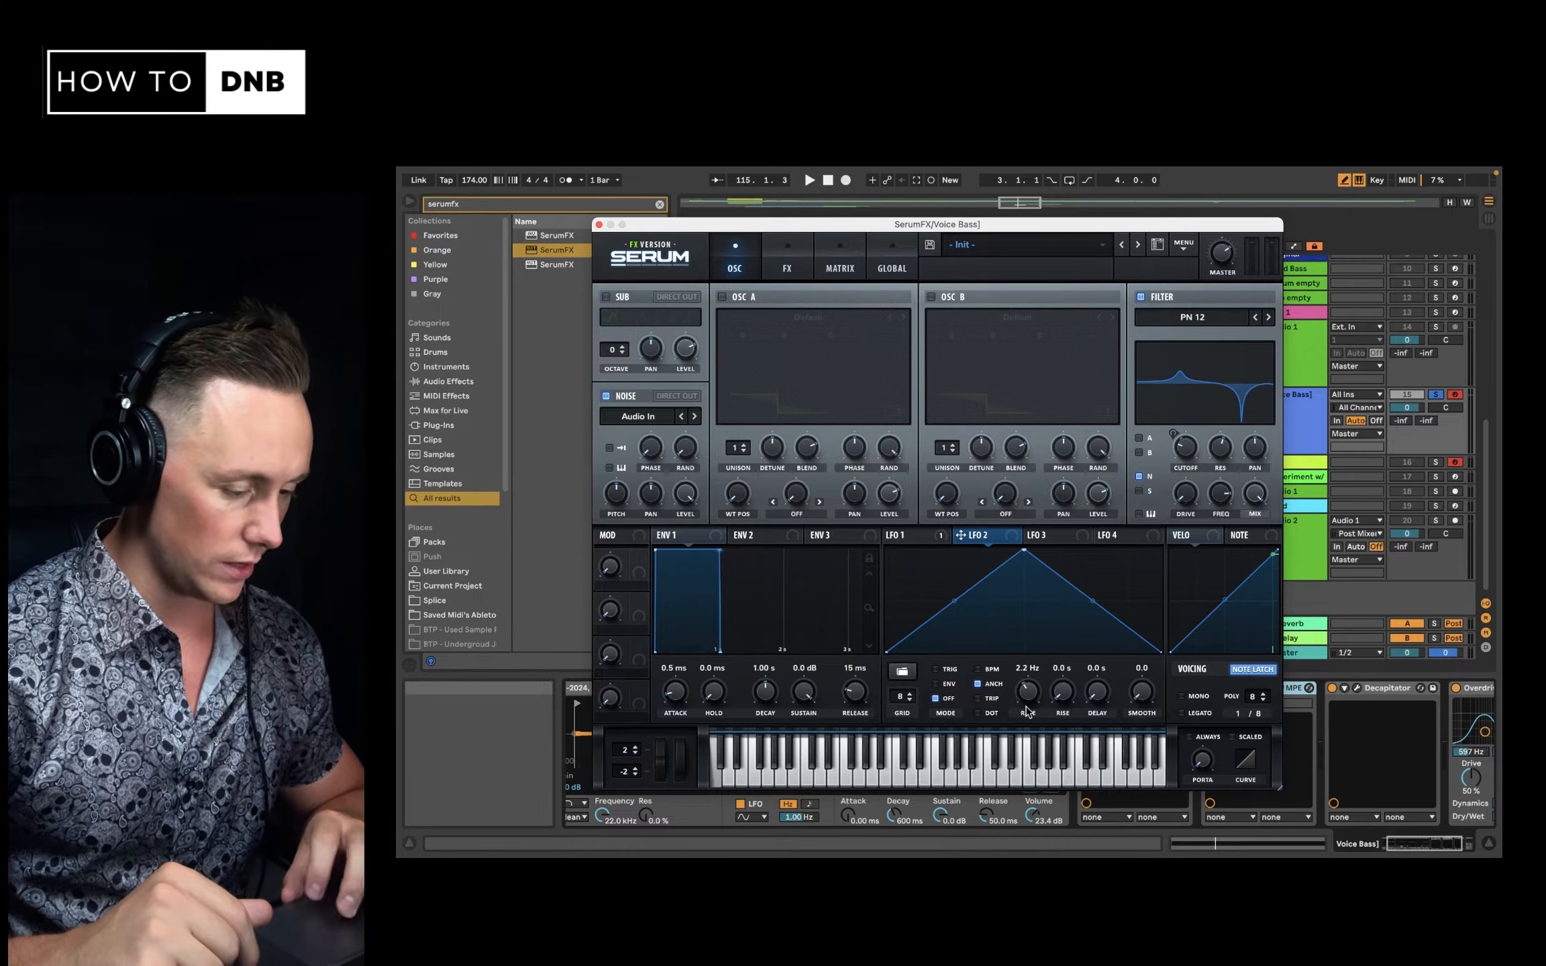
click(921, 539)
click(997, 536)
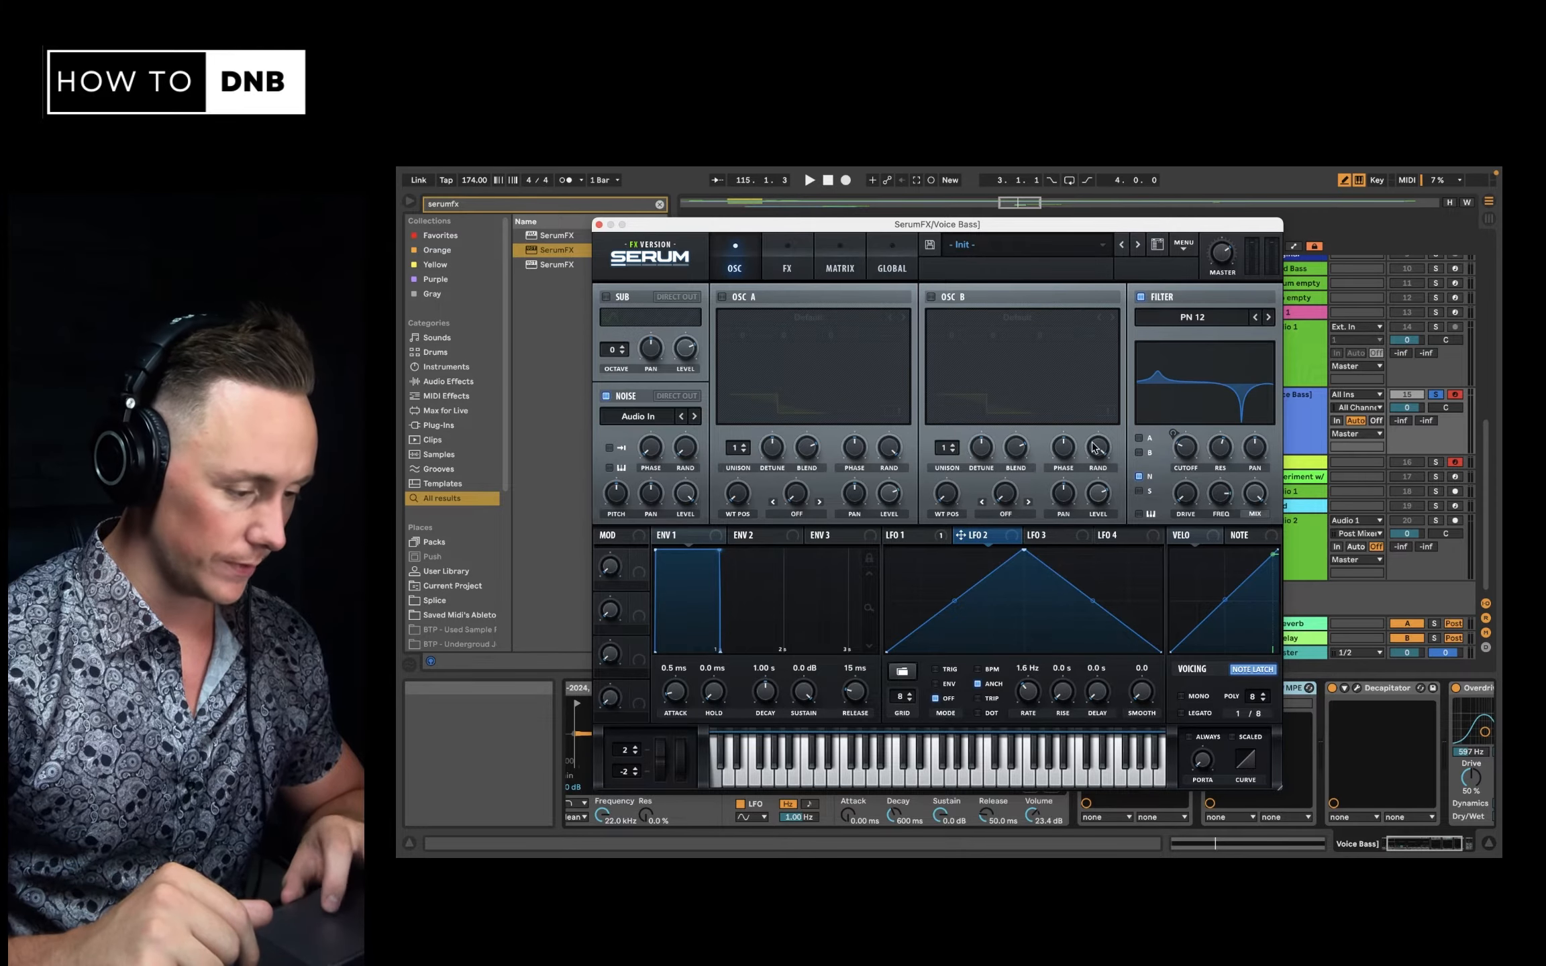
drag(1003, 535, 1206, 526)
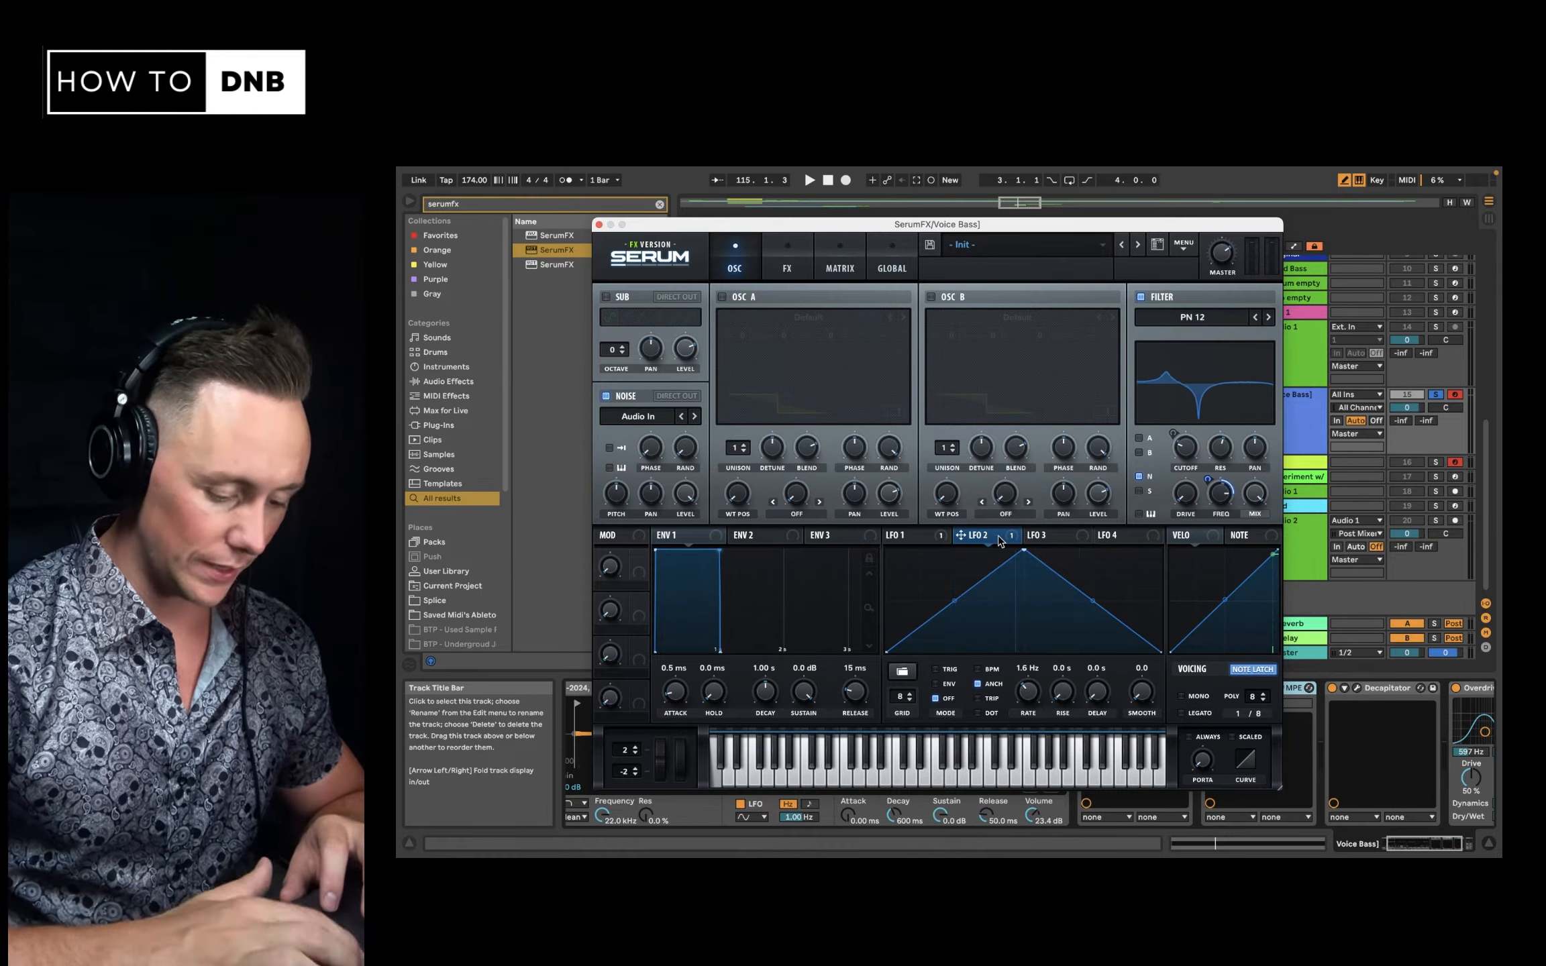
mouse_move(998, 536)
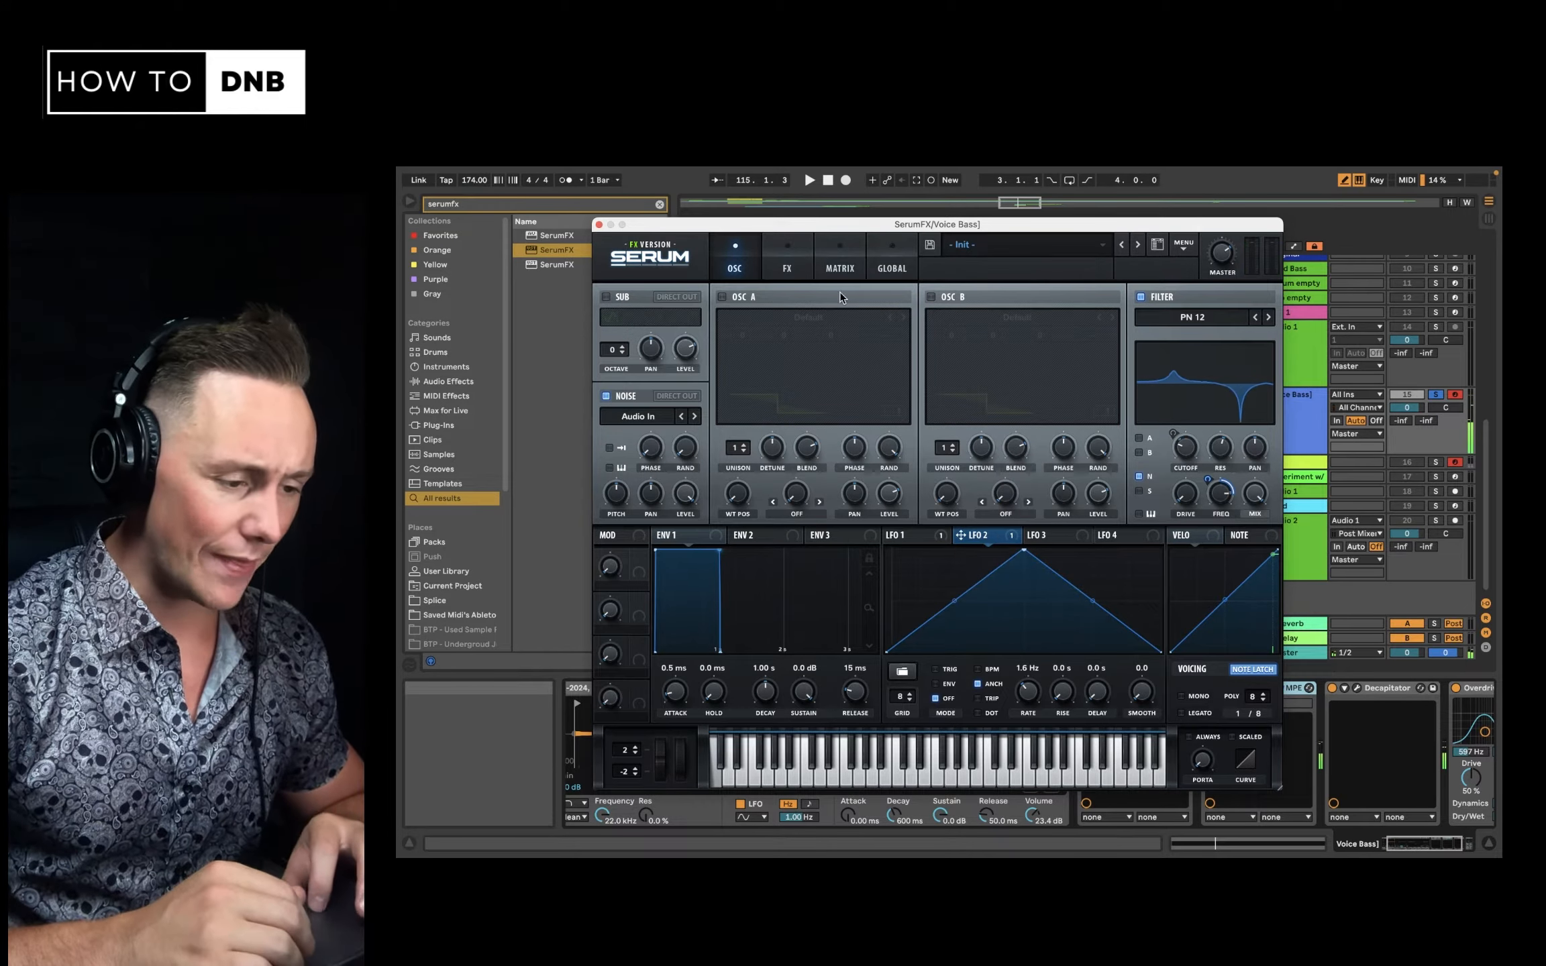
Enable the EQ effect, set both bands to peak shapes, boost the low band's gain and cut the high band's gain
click(771, 268)
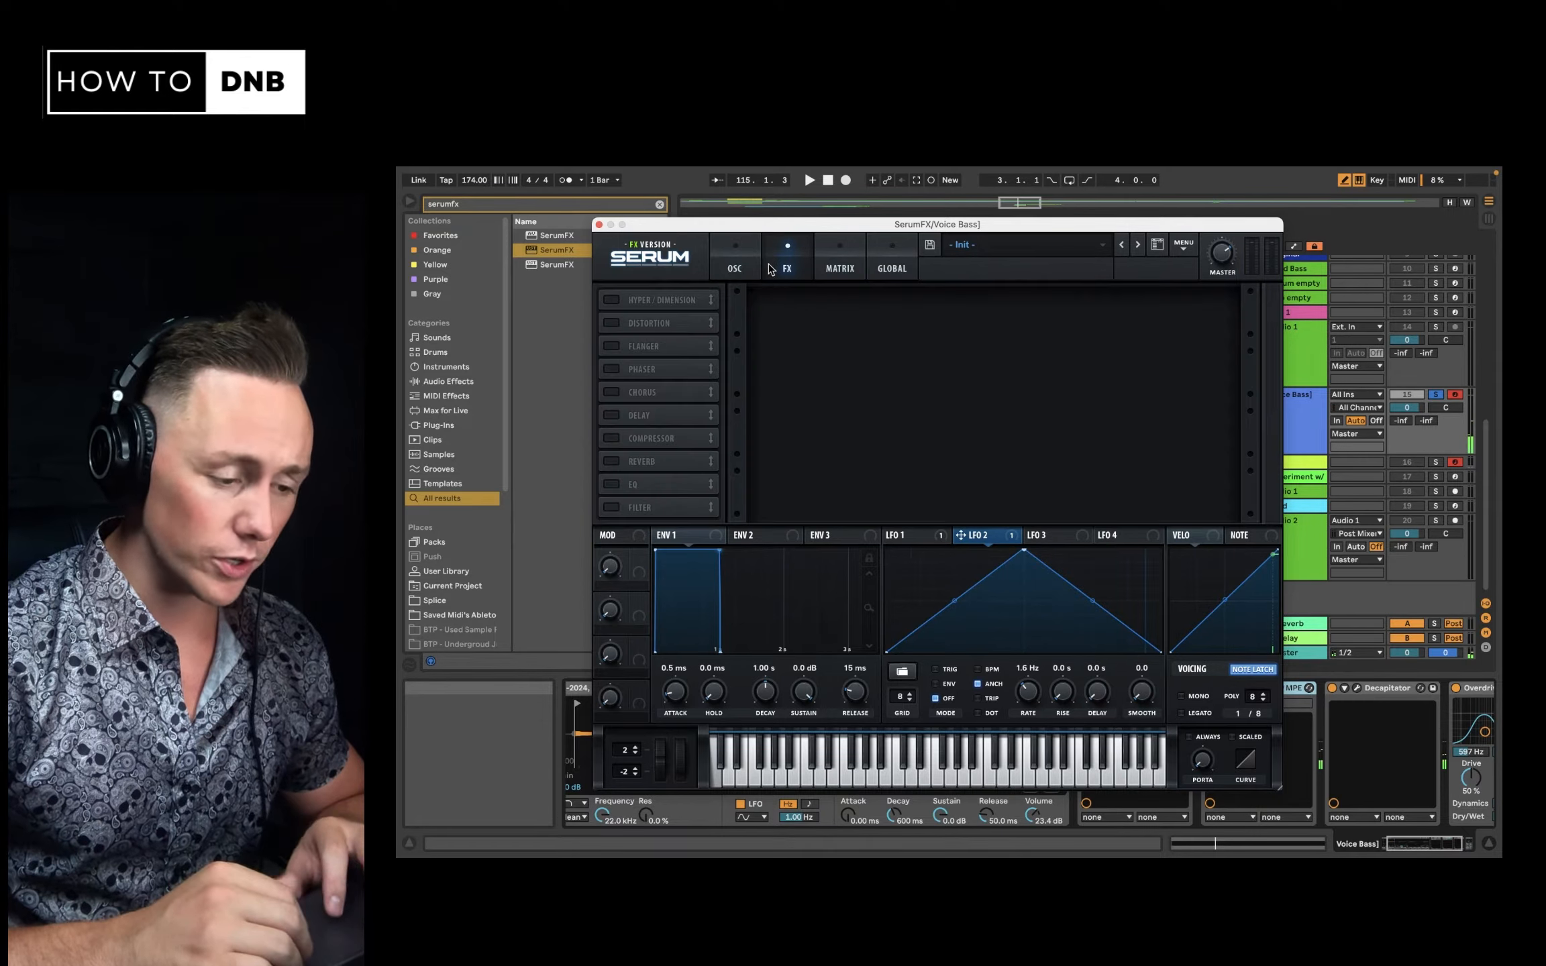
click(611, 484)
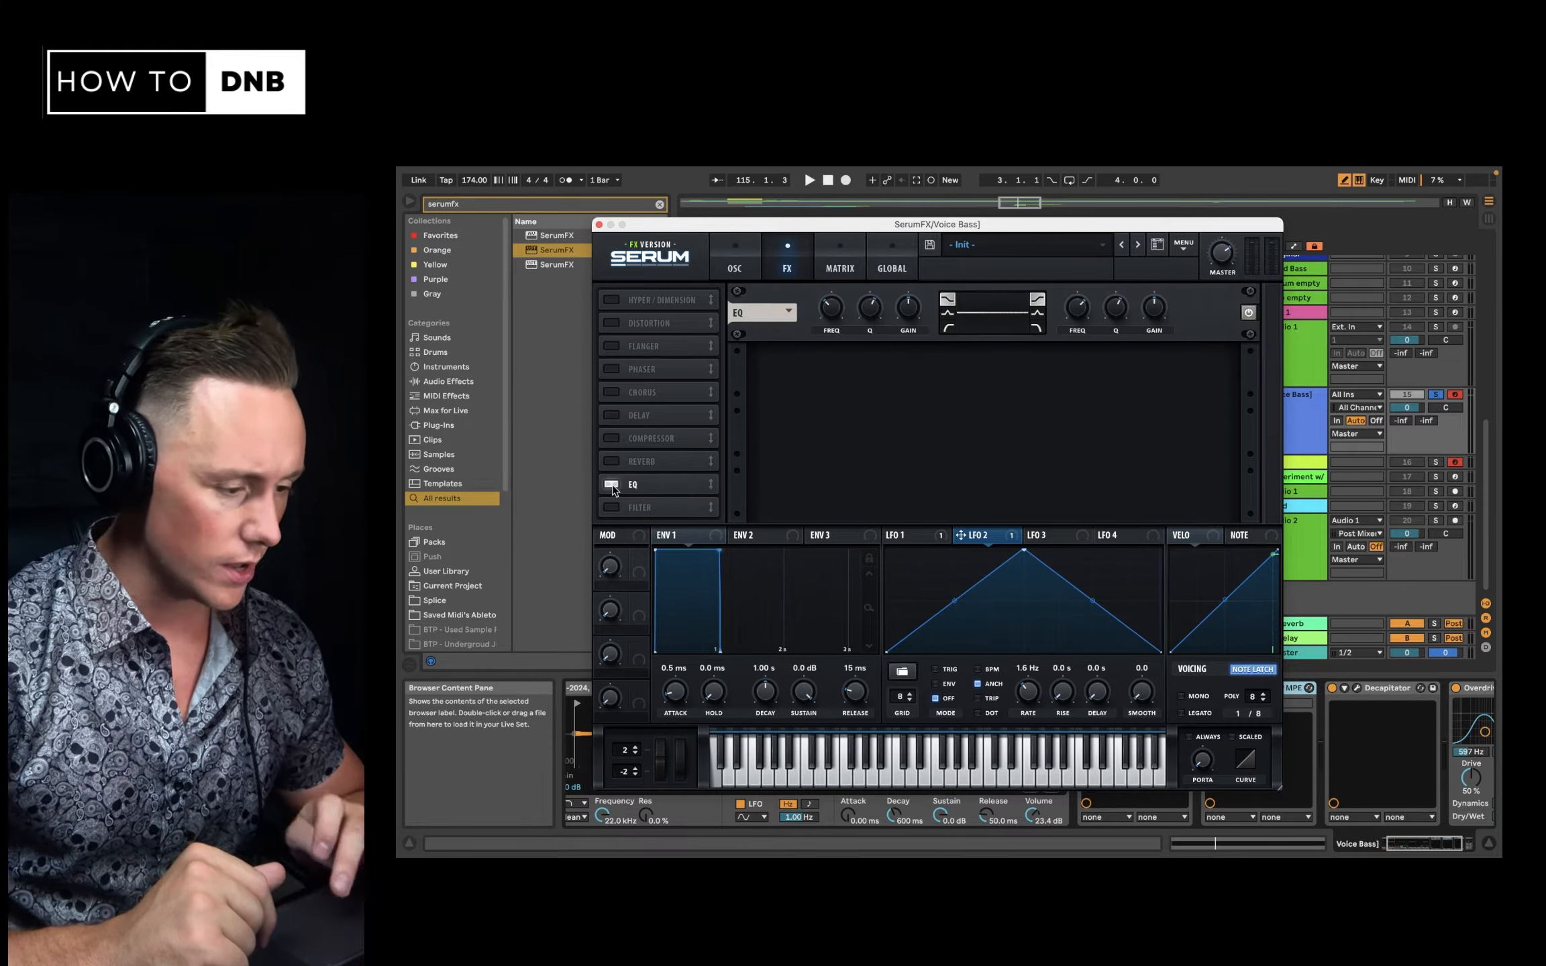
click(947, 312)
click(1038, 313)
drag(910, 312, 932, 281)
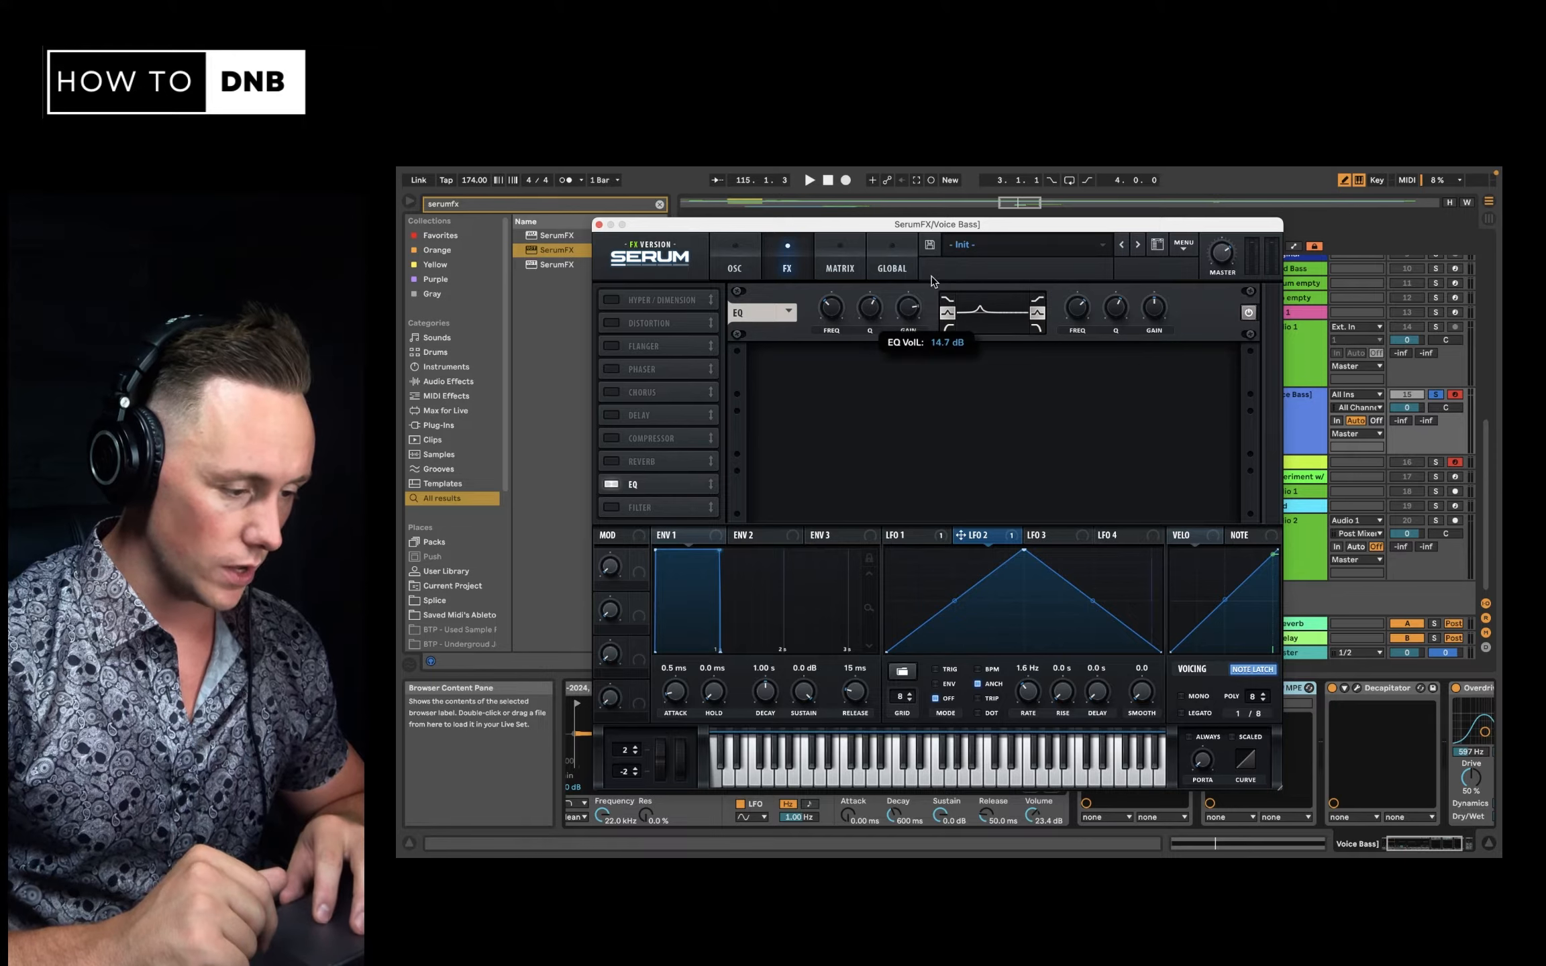
drag(1154, 308, 1128, 359)
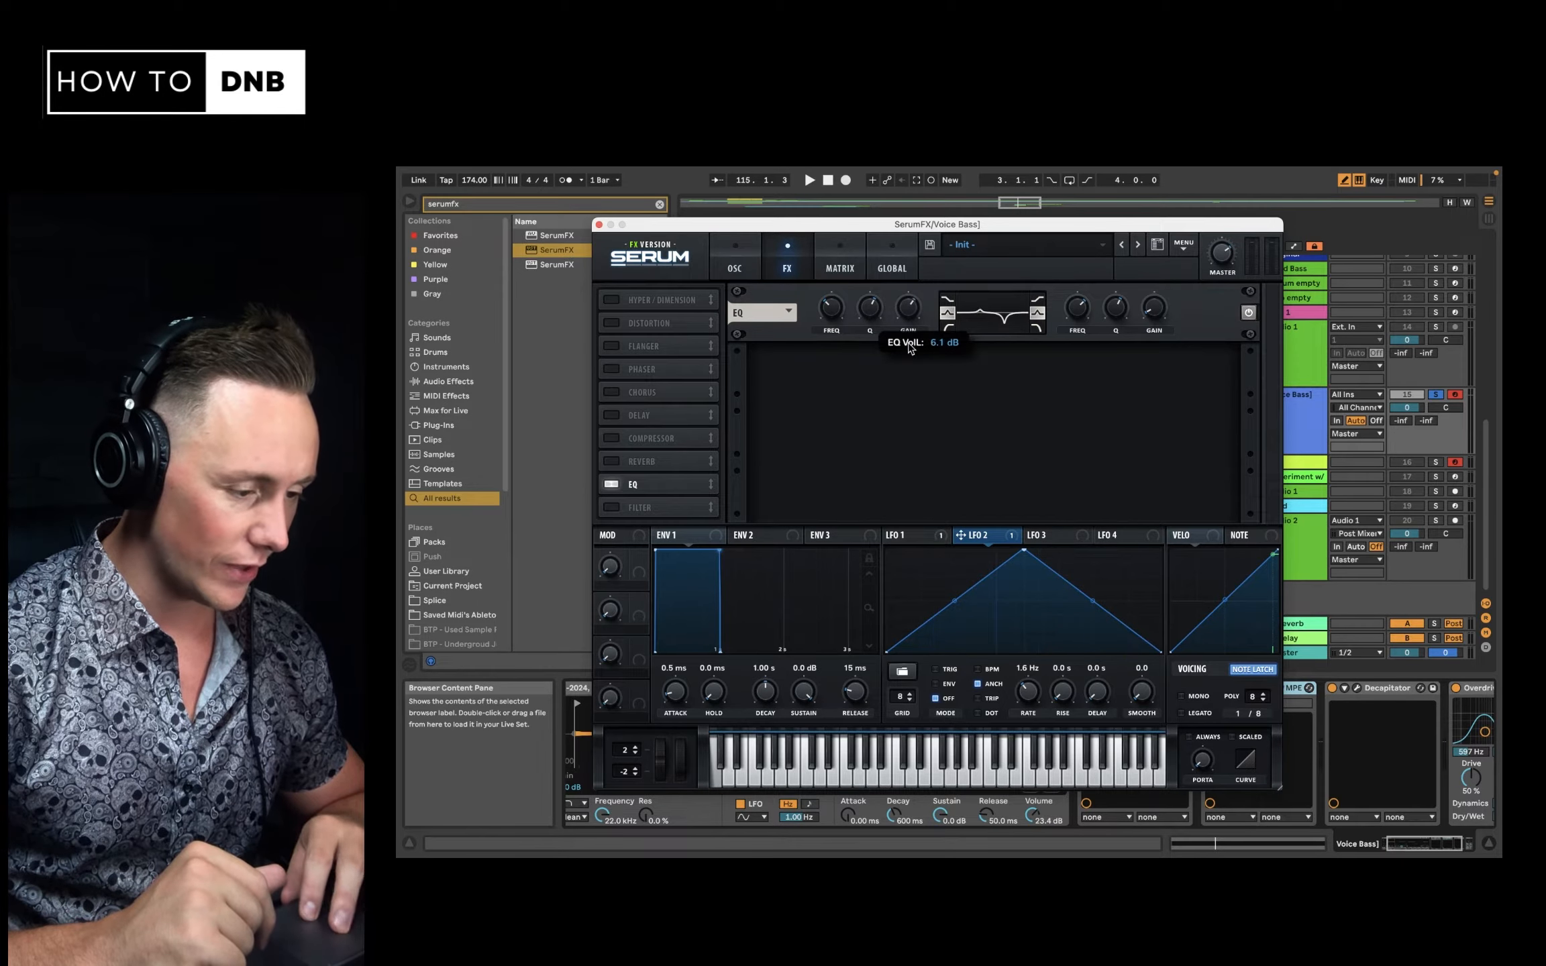
Assign LFO 3 at an unsynced 0.4 Hz to the EQ's low frequency and LFO 4 at 2.5 Hz to its high frequency
click(1058, 539)
drag(1032, 534, 831, 309)
drag(1104, 534, 1096, 304)
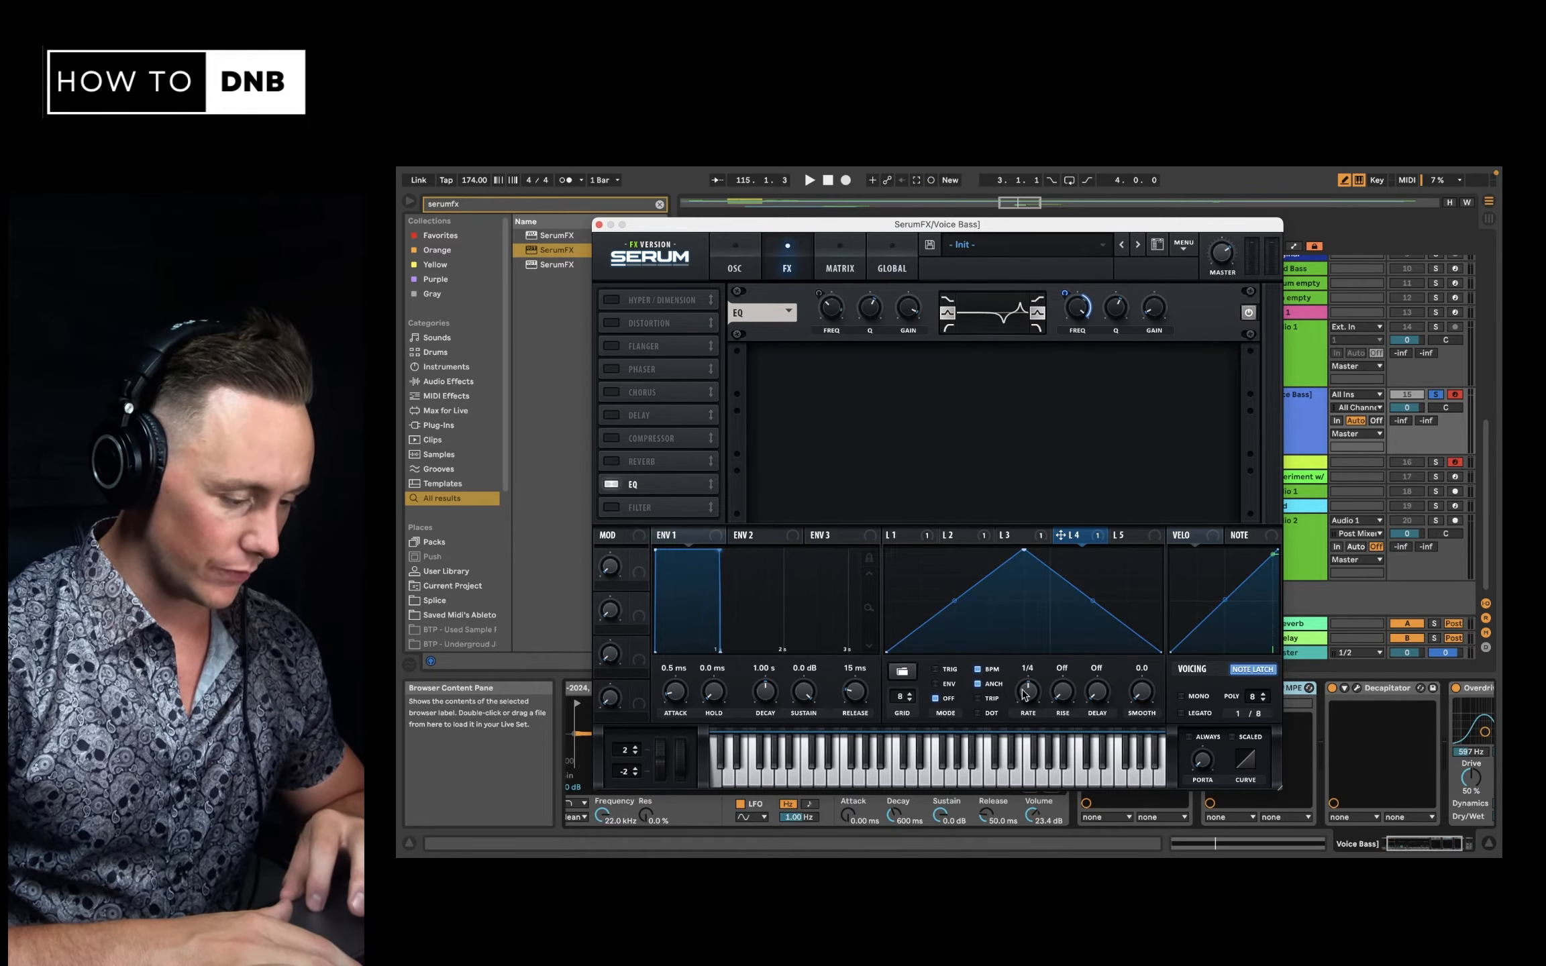
click(978, 670)
drag(1032, 694, 1033, 698)
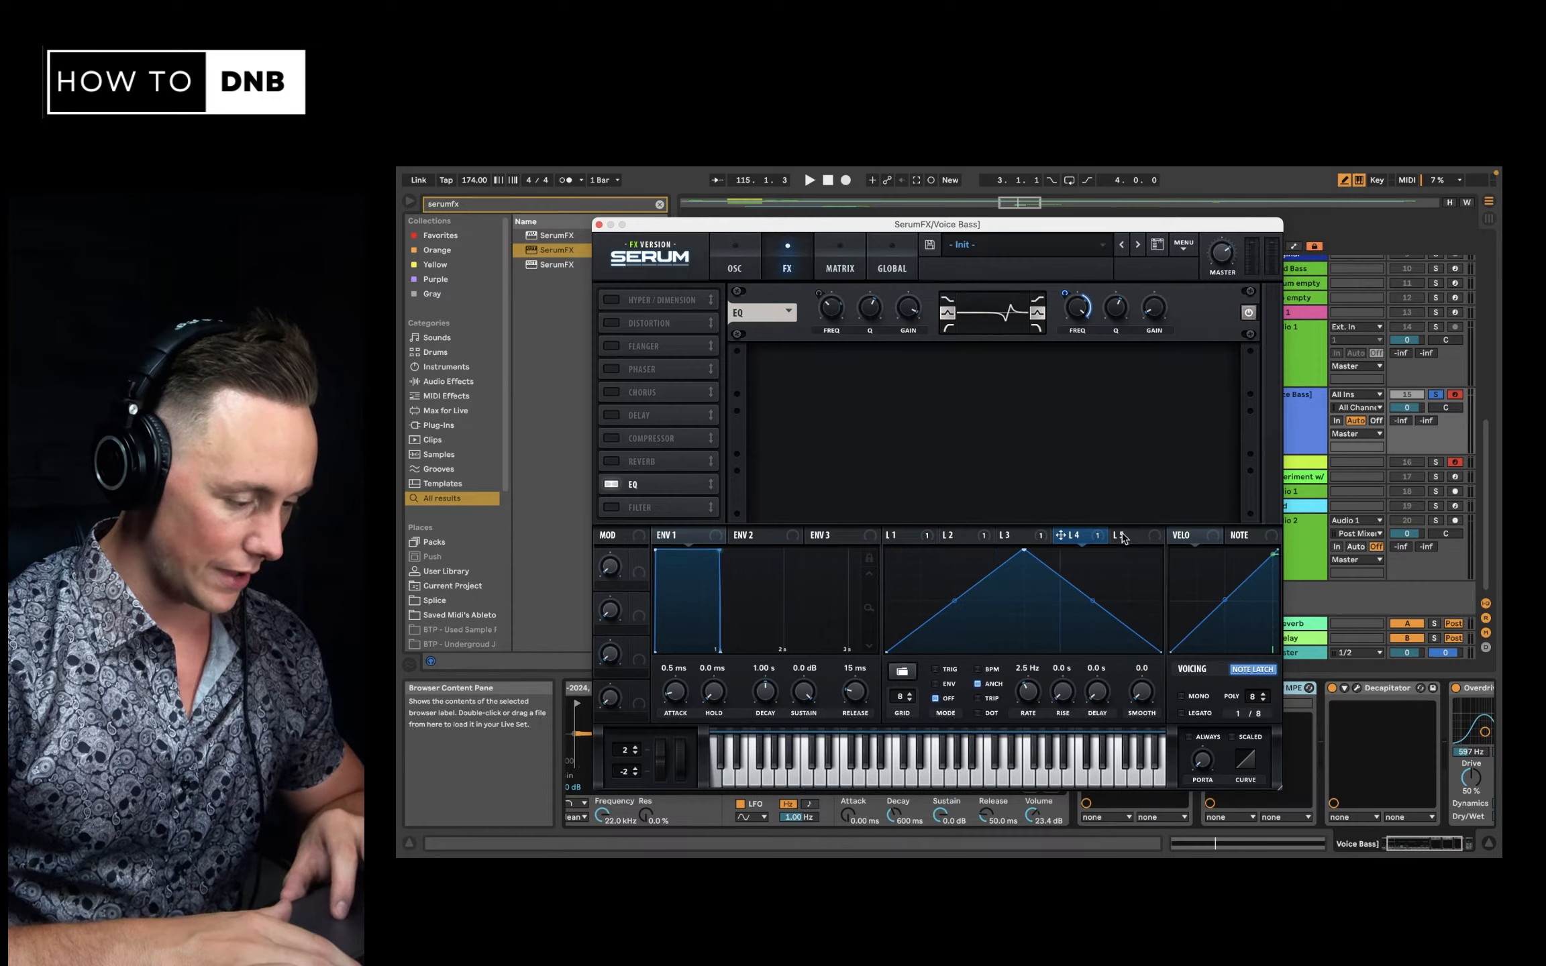
Soften the EQ's low-band boost and high-band cut, and reduce LFO 3's modulation depth on the low-band frequency
click(1007, 534)
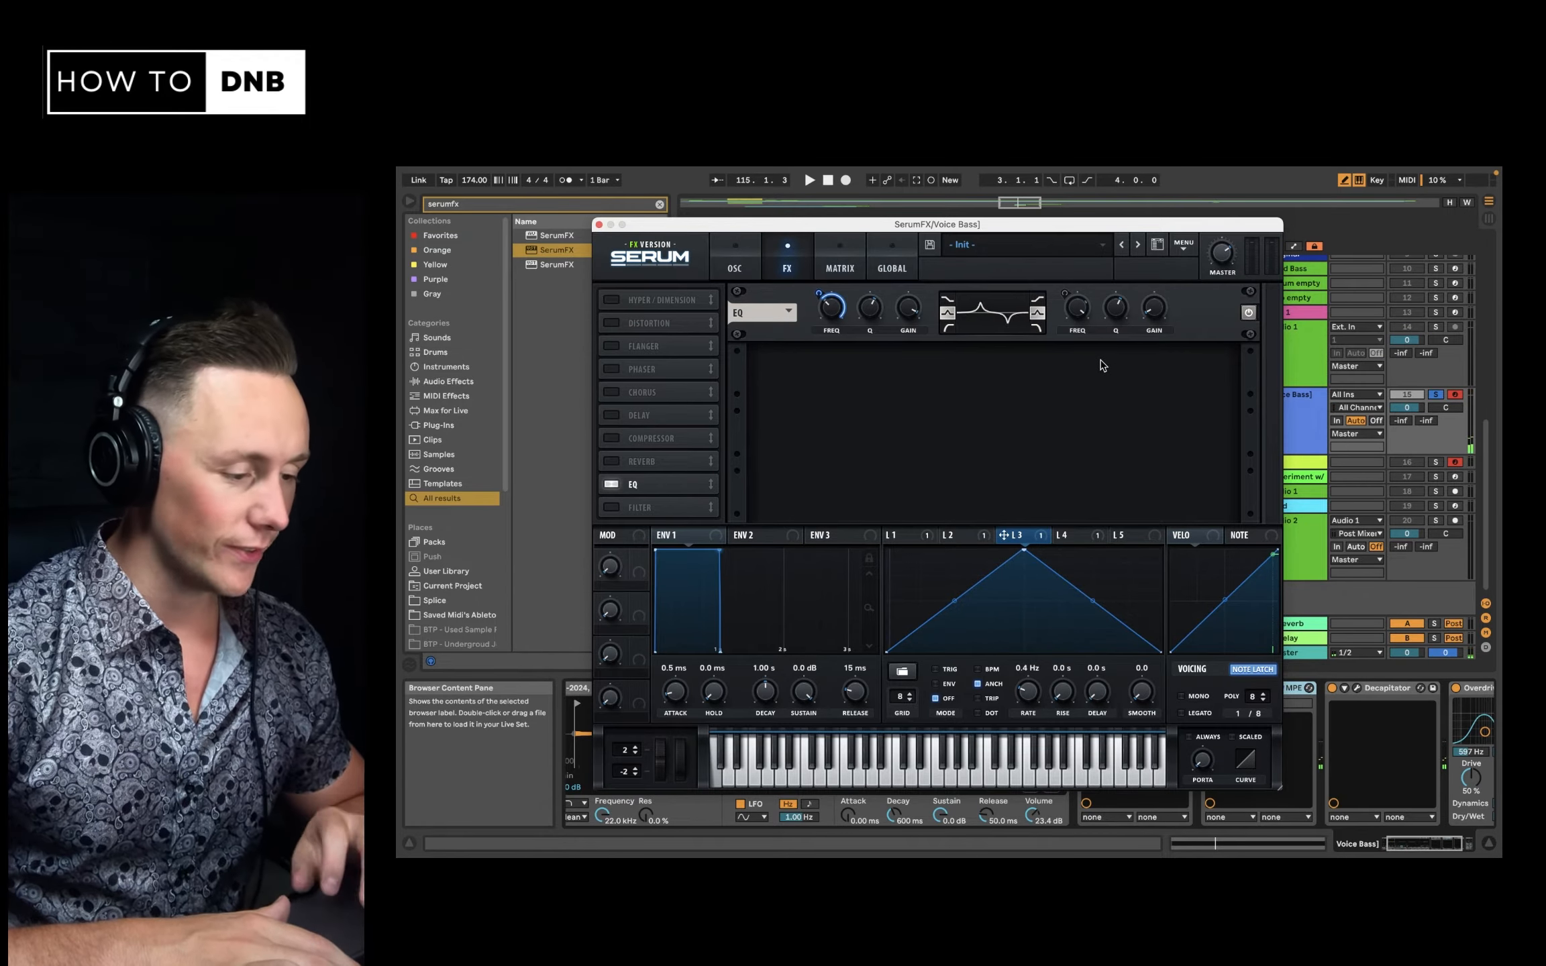
drag(1149, 312, 1167, 282)
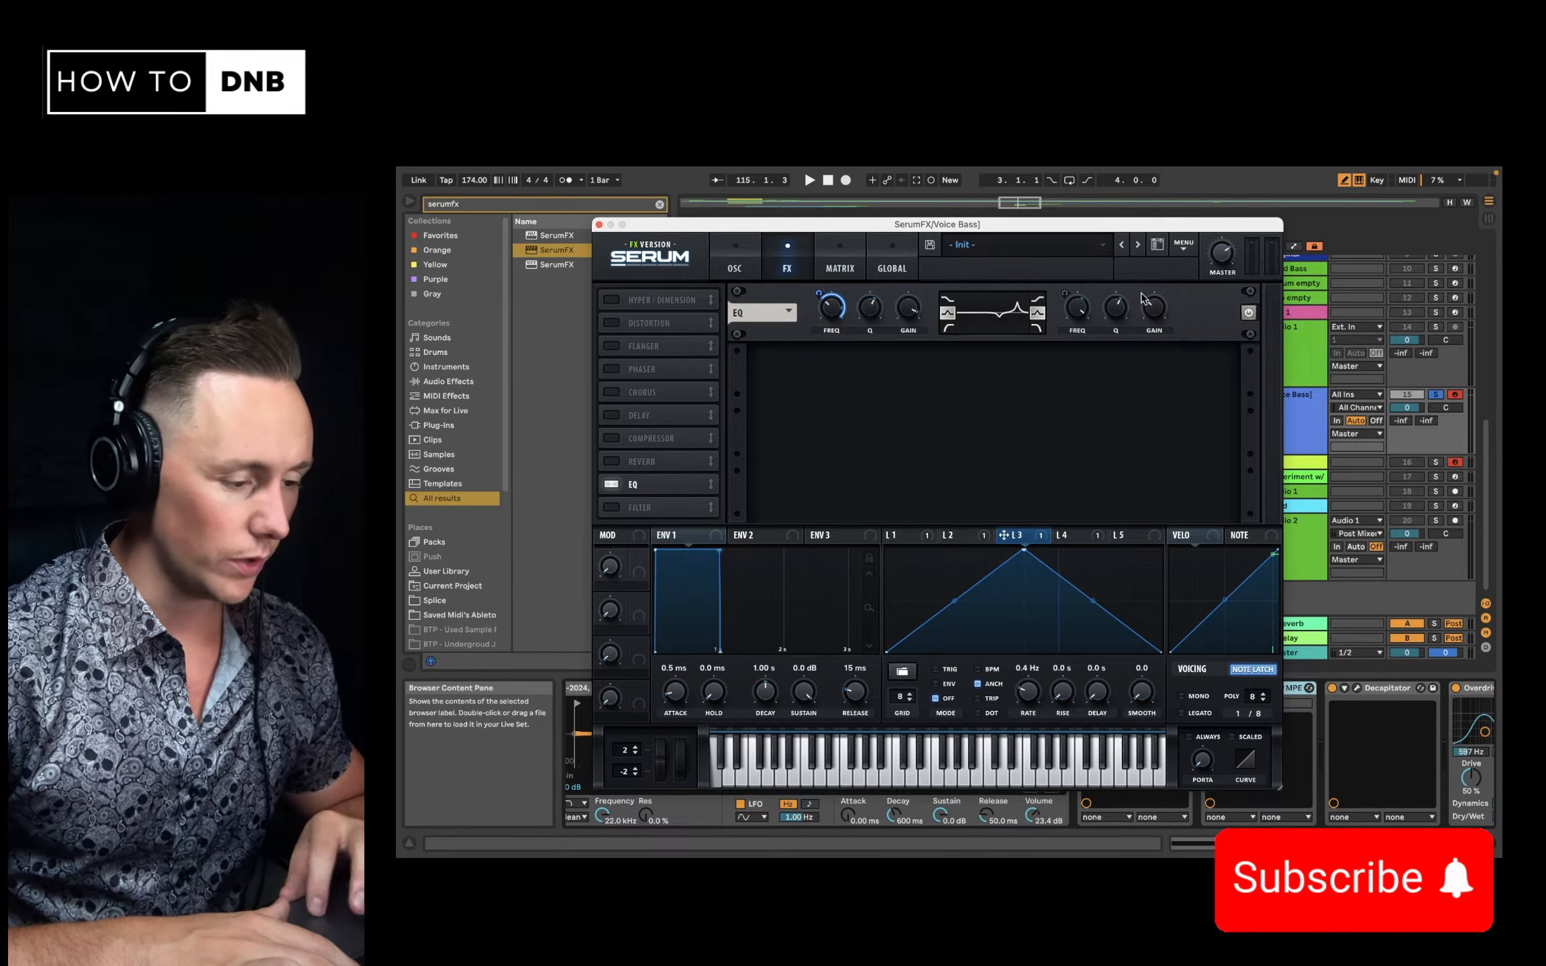
drag(909, 312, 906, 351)
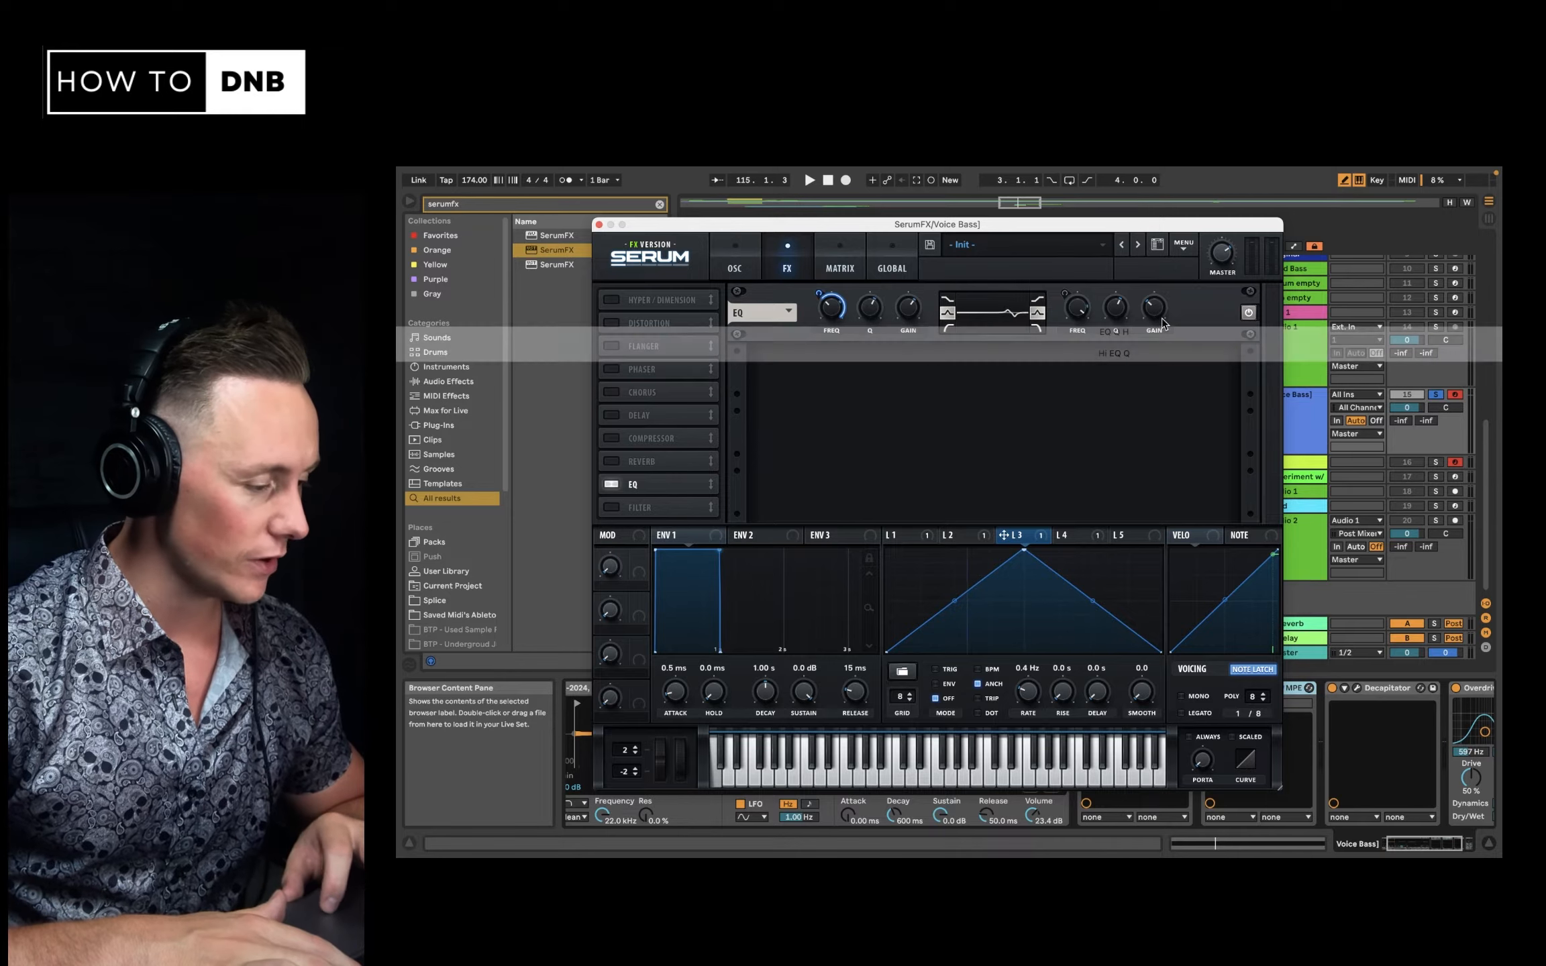
mouse_move(1155, 317)
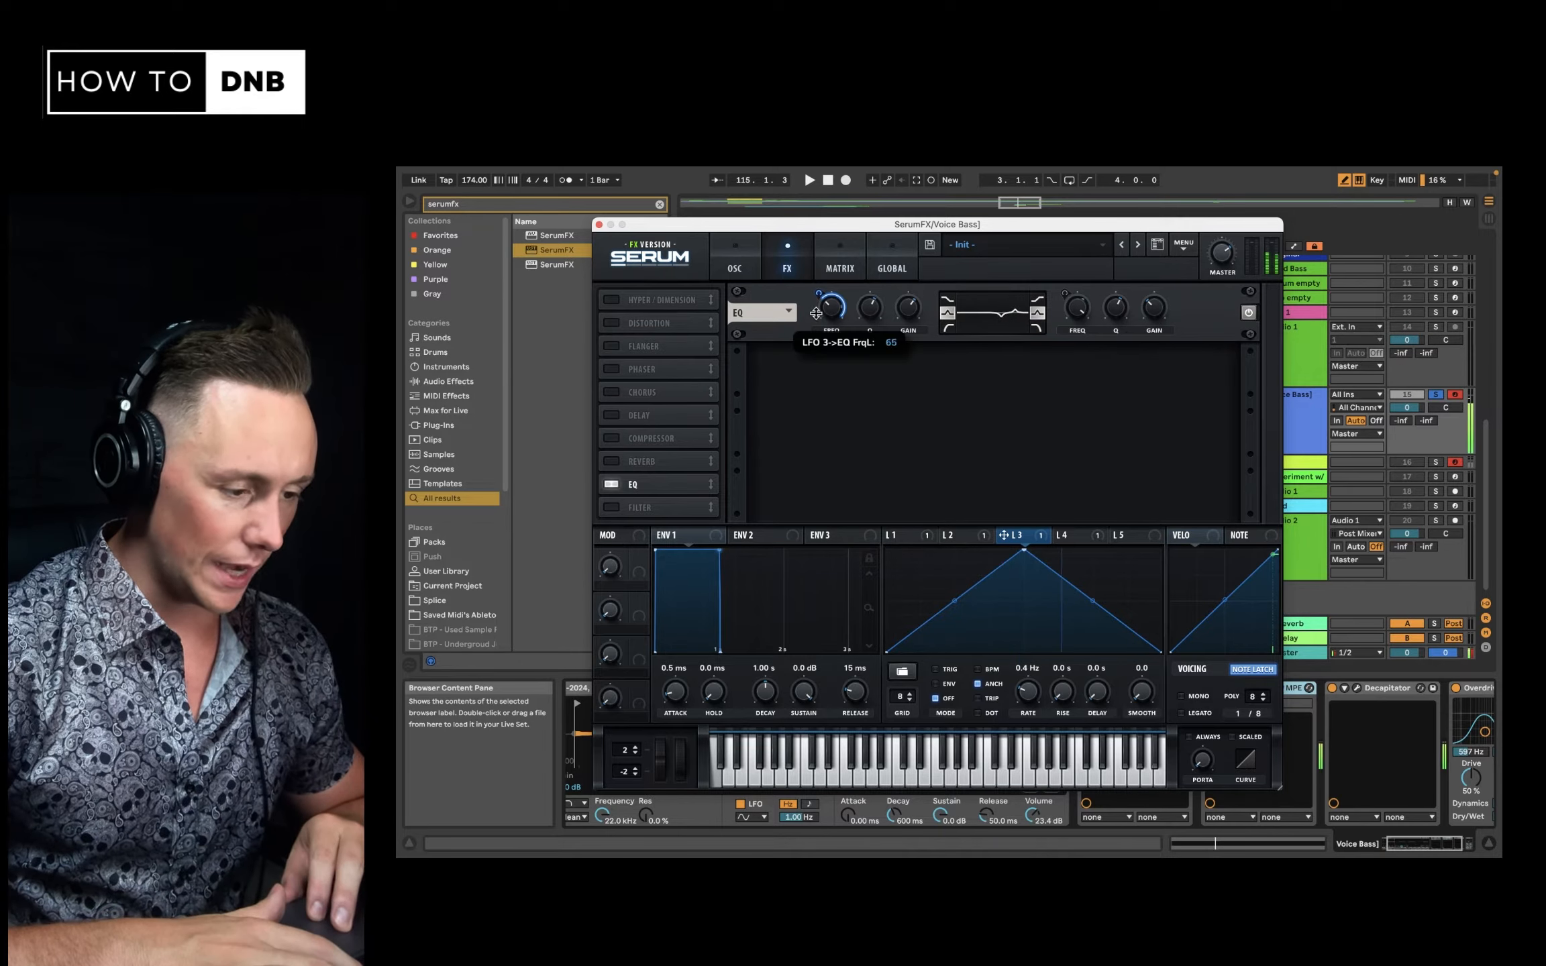
drag(816, 329, 817, 331)
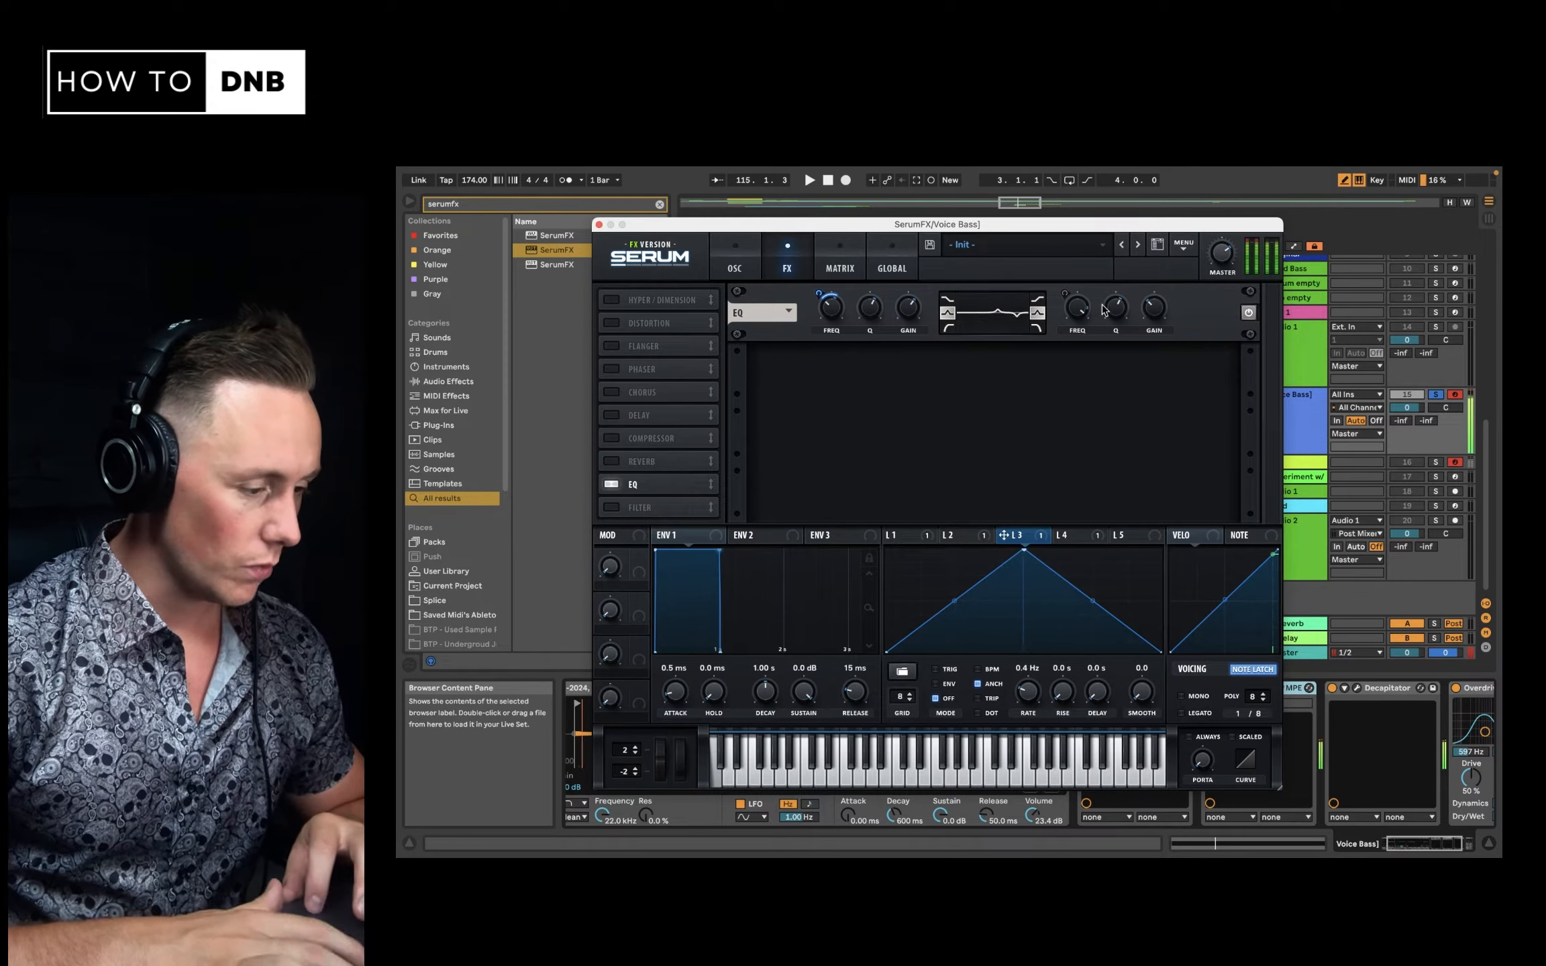
Readjust the EQ's high-band frequency to position its modulated notch
drag(1079, 315, 1077, 379)
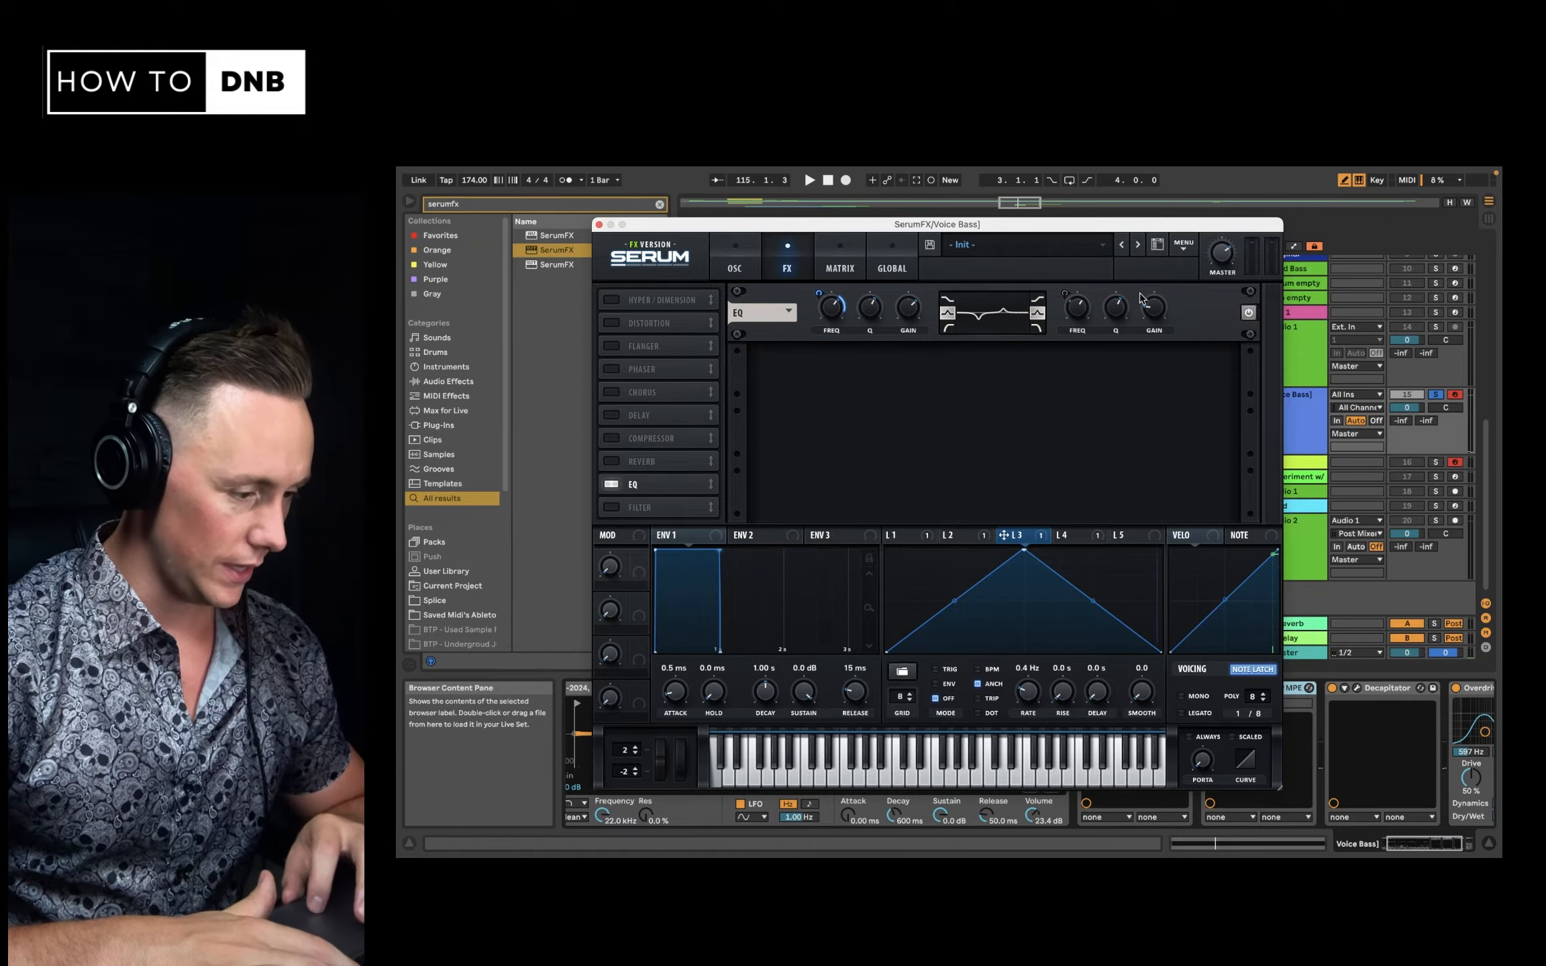
drag(1081, 317, 1077, 368)
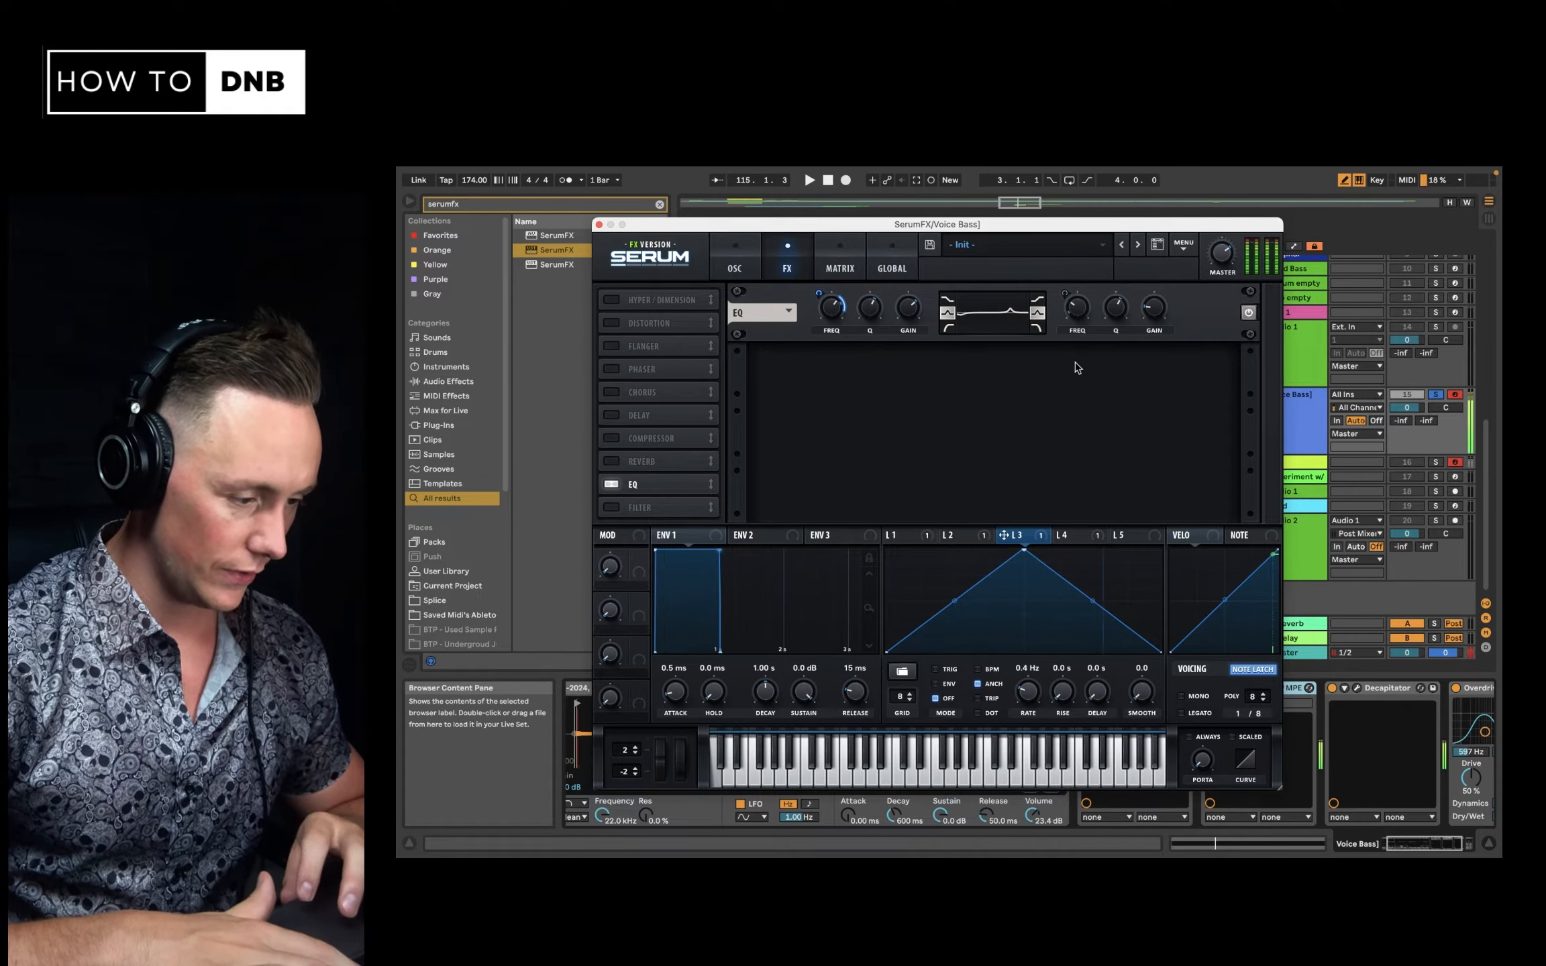
drag(1080, 308, 1131, 251)
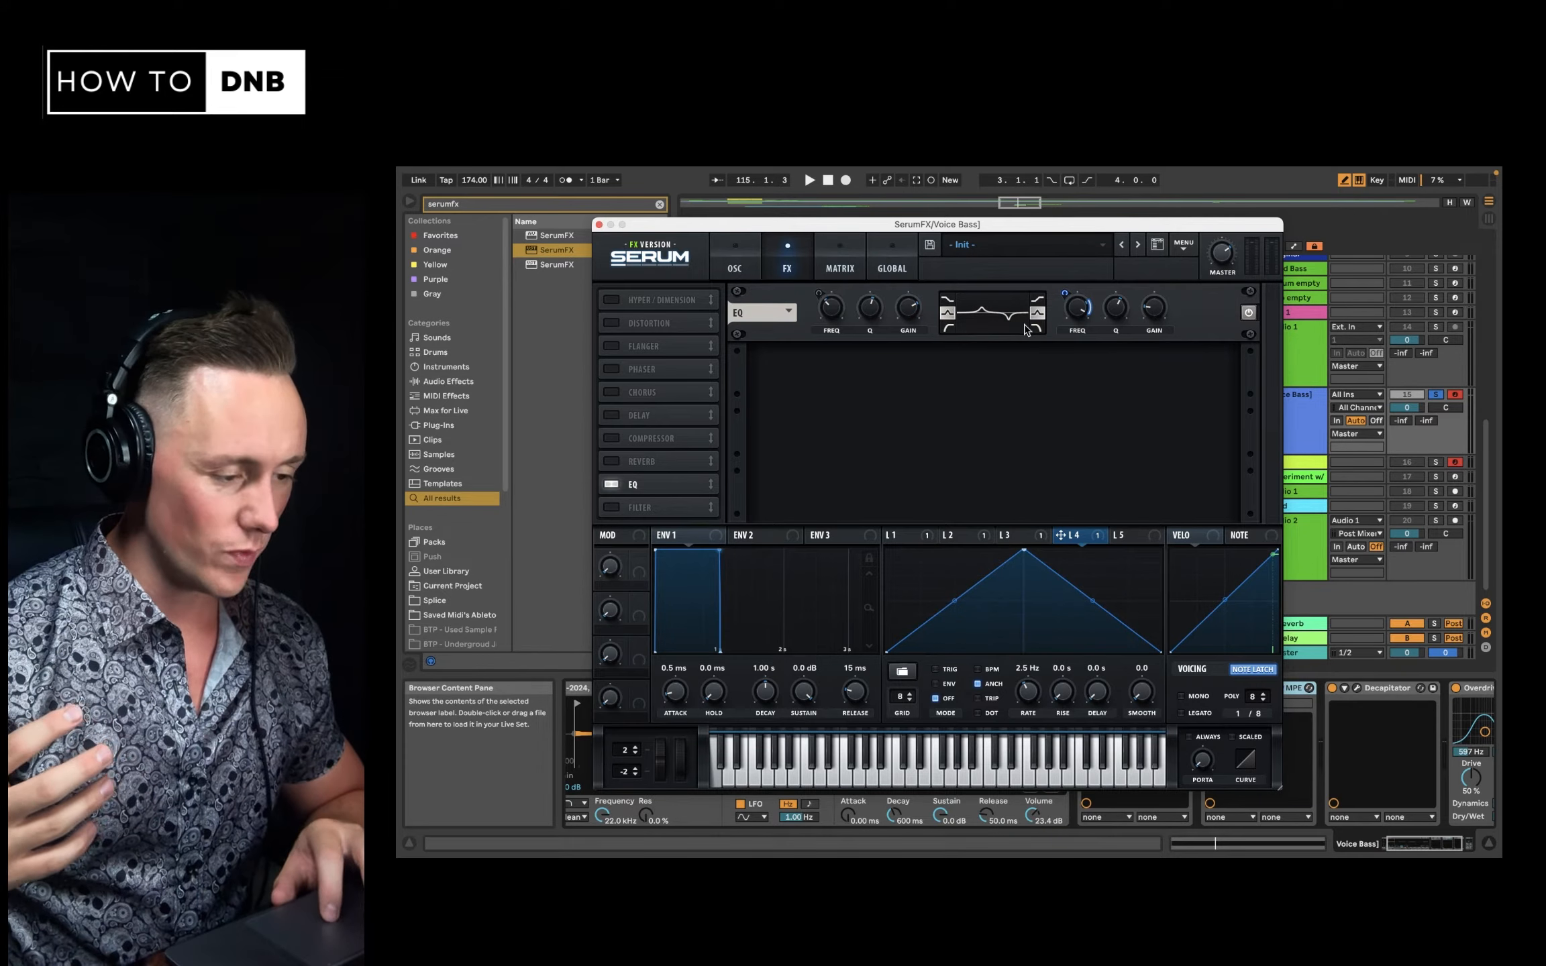
Change the SerumFX filter type from the Misc group to Bandreject
click(738, 269)
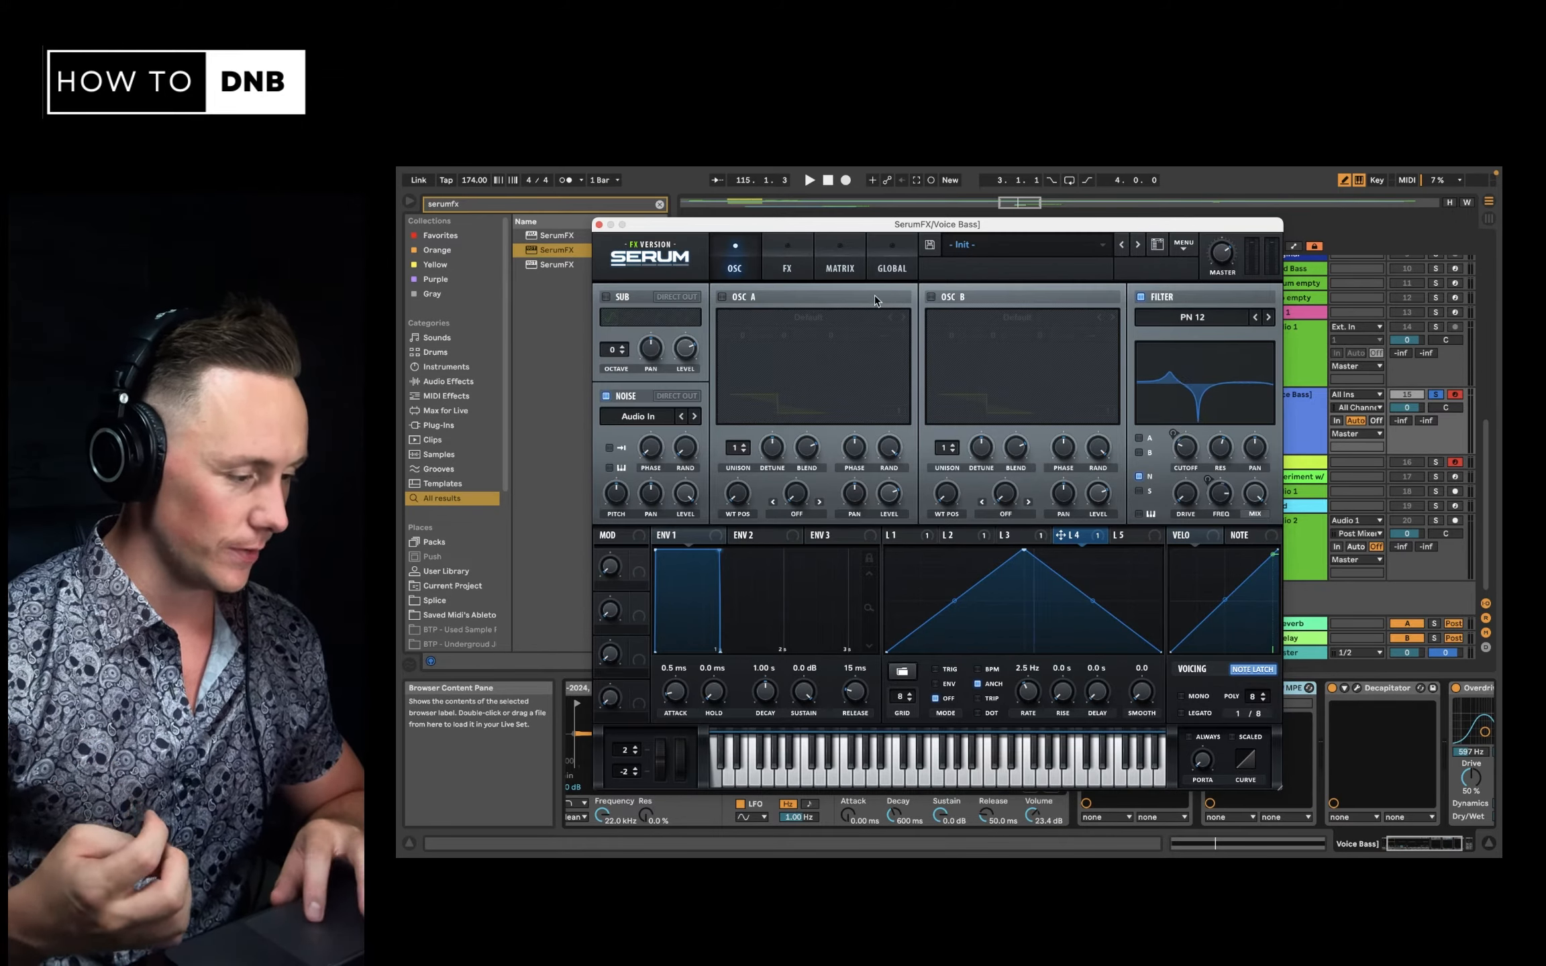
drag(1211, 406, 1221, 406)
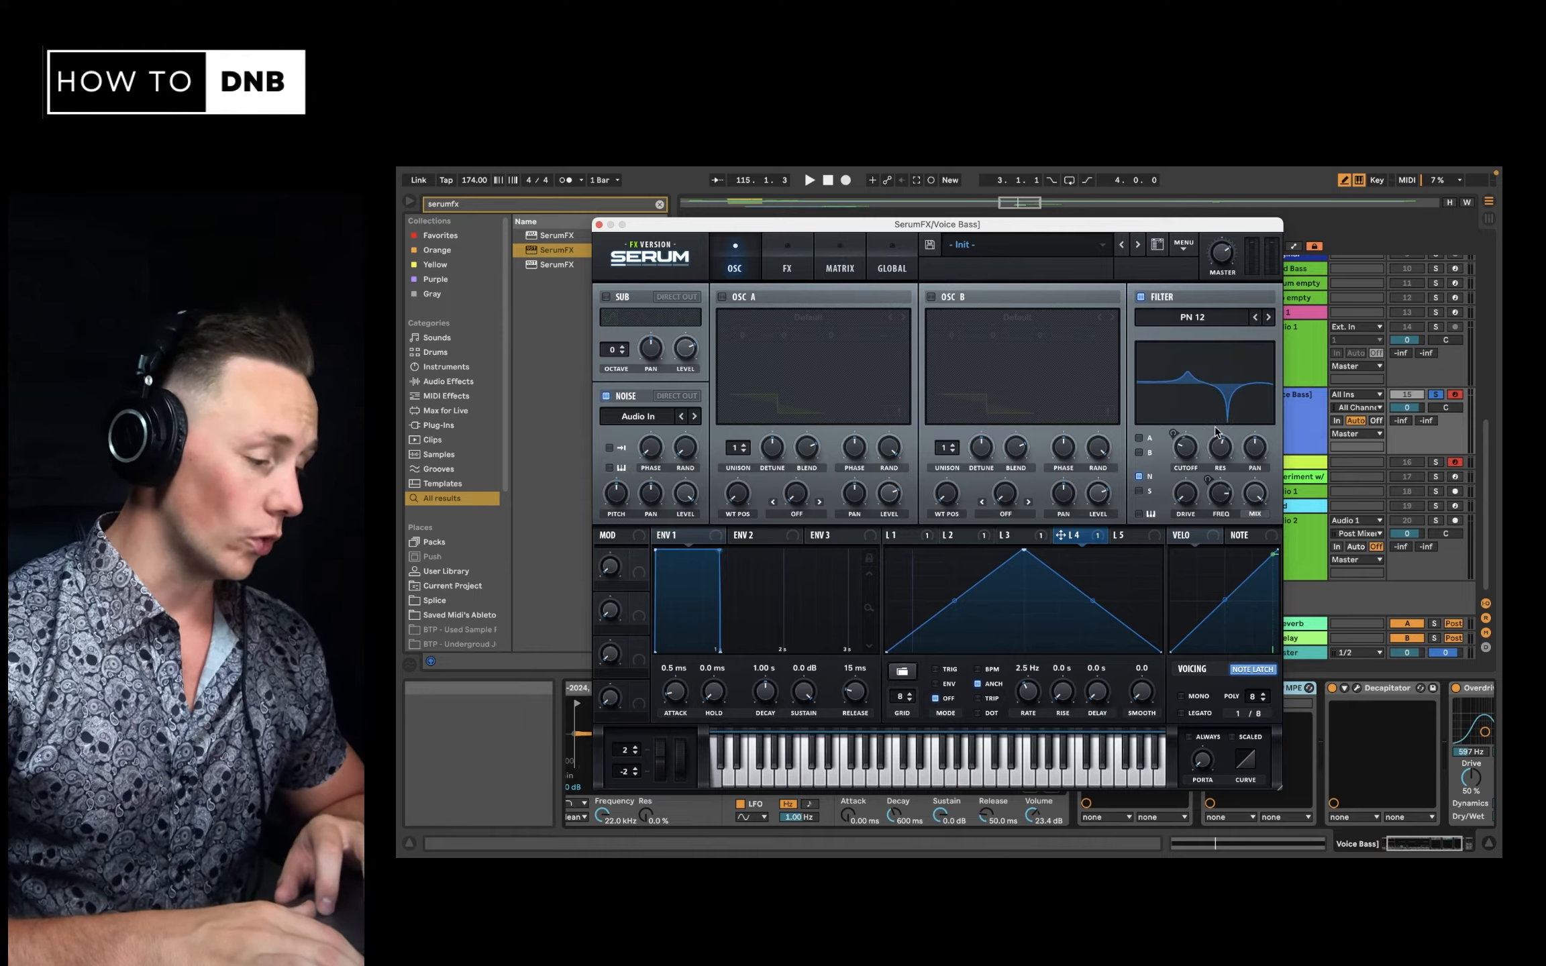
click(1211, 318)
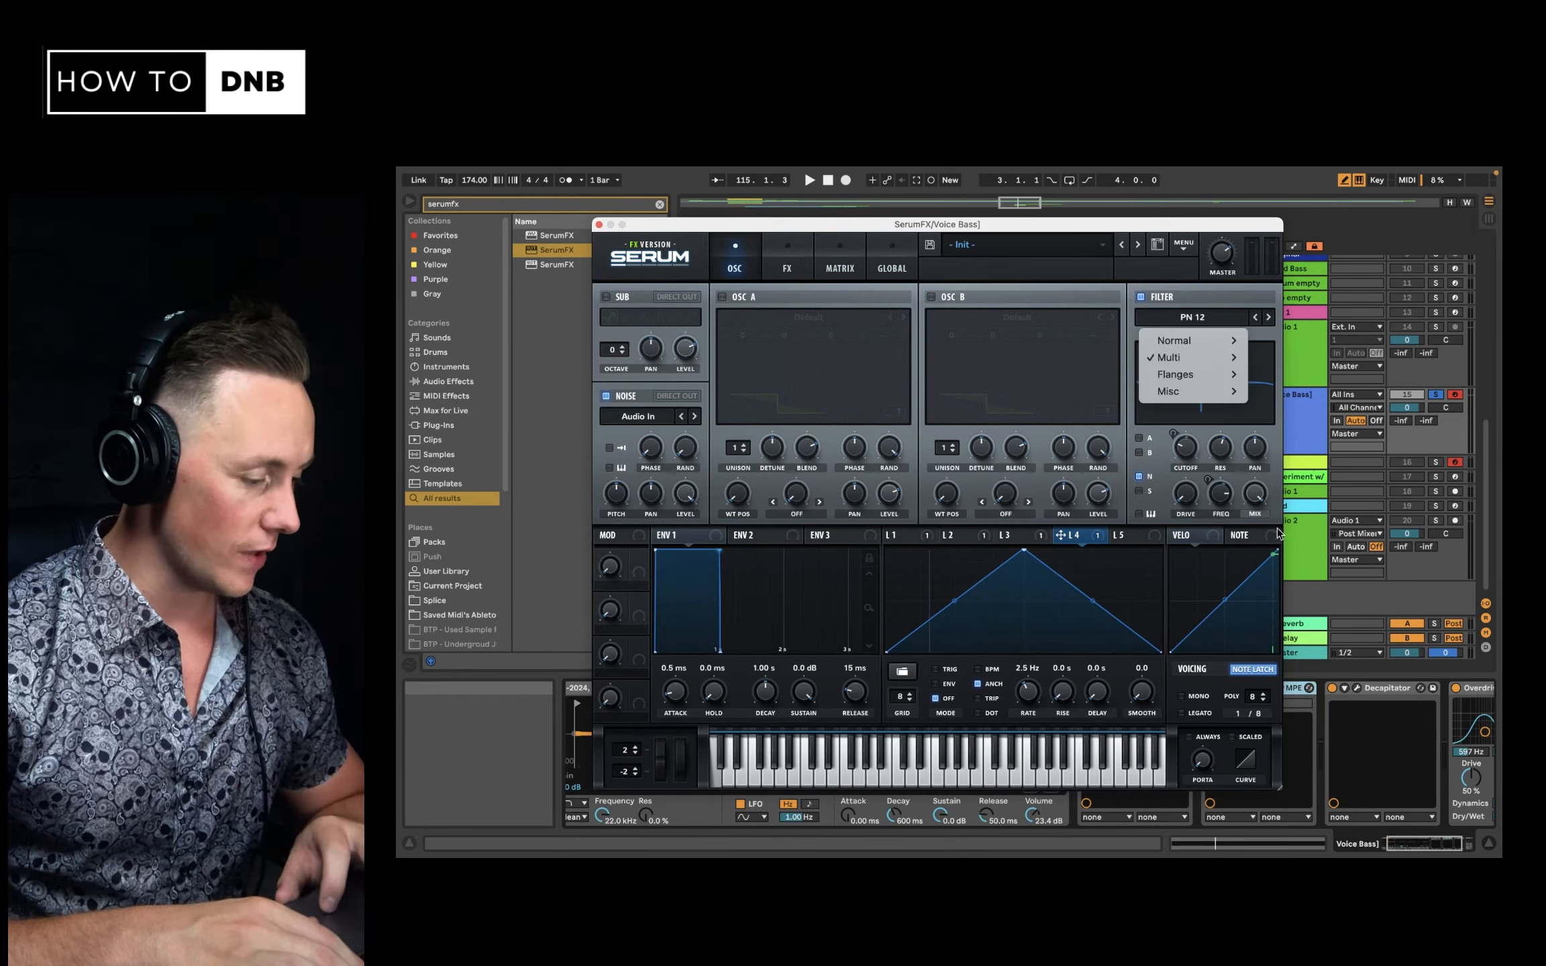
mouse_move(1216, 395)
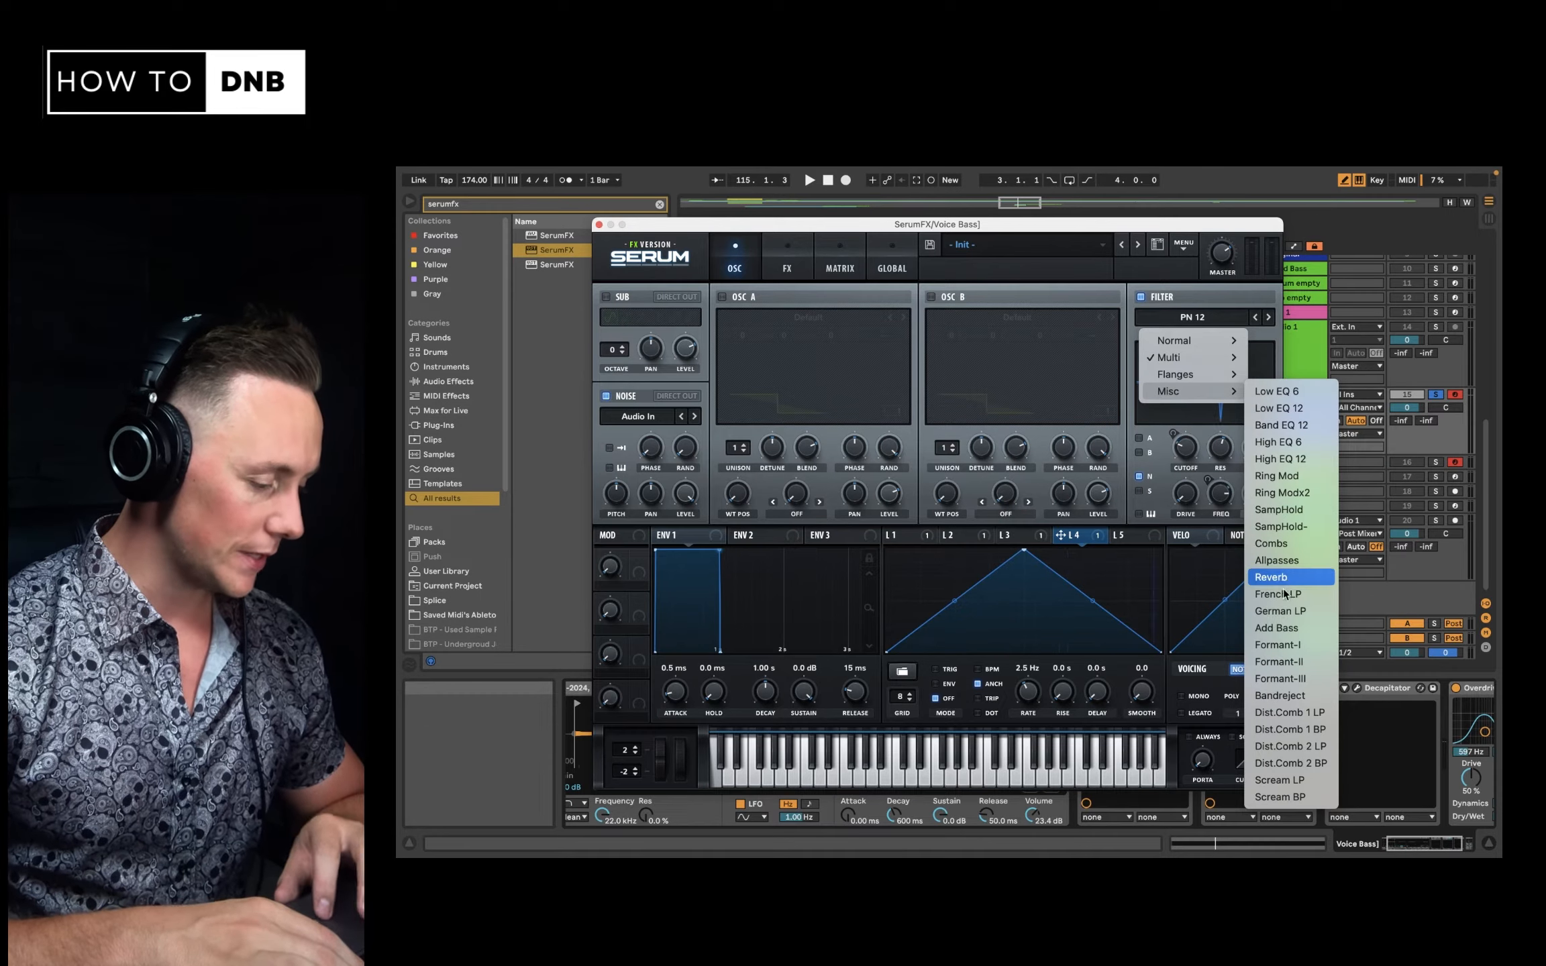
click(1291, 700)
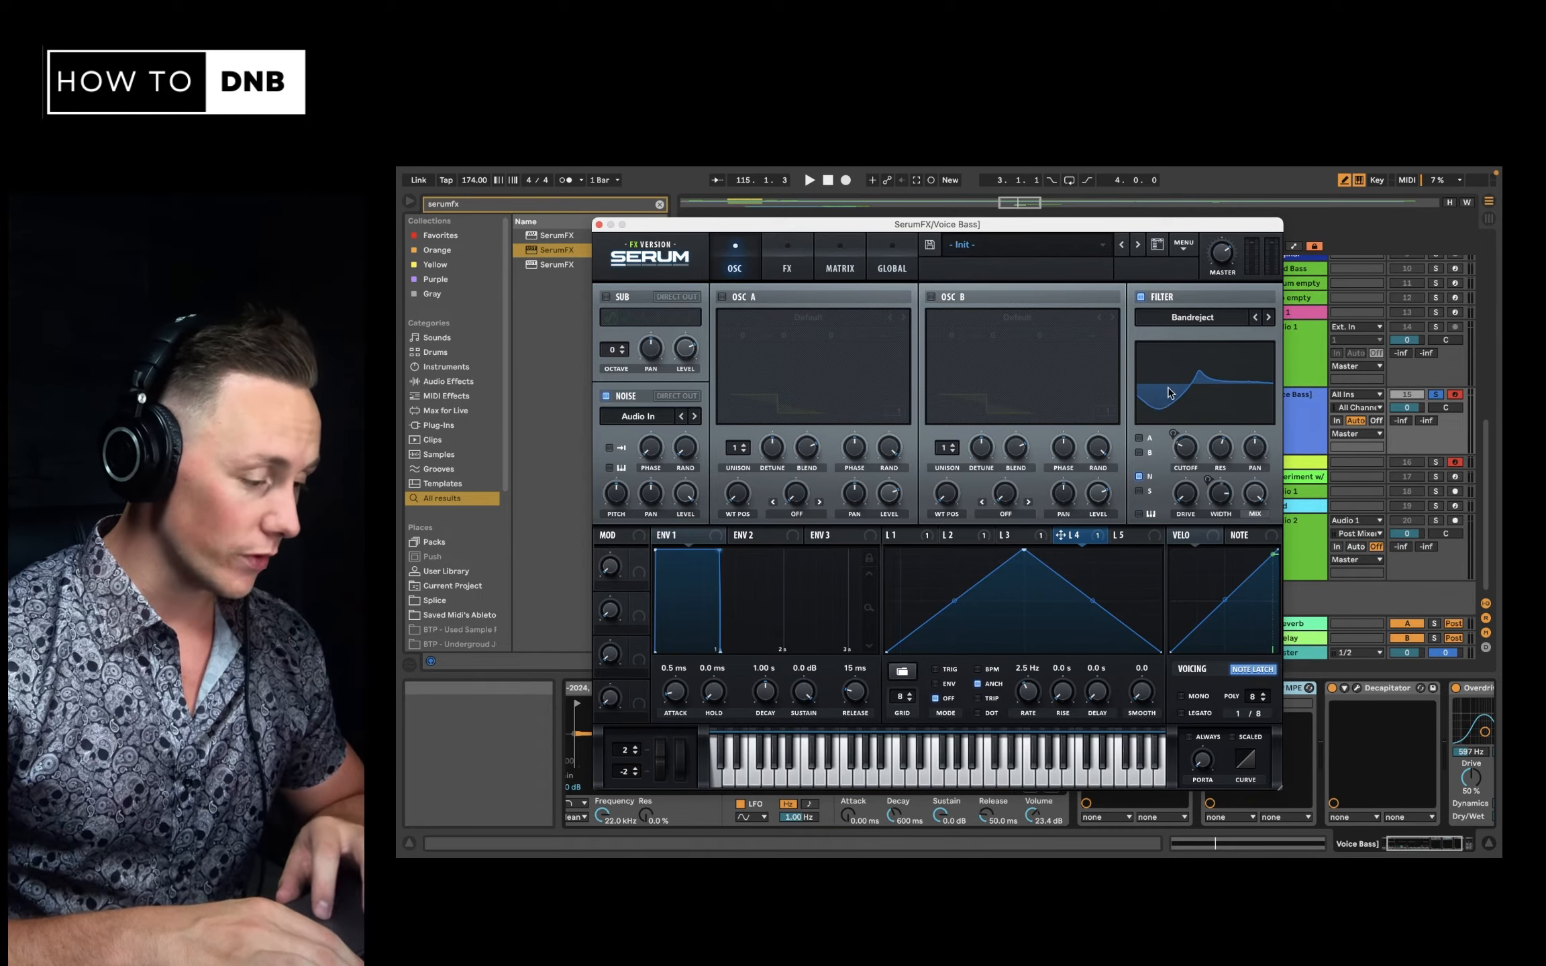
mouse_move(1186, 438)
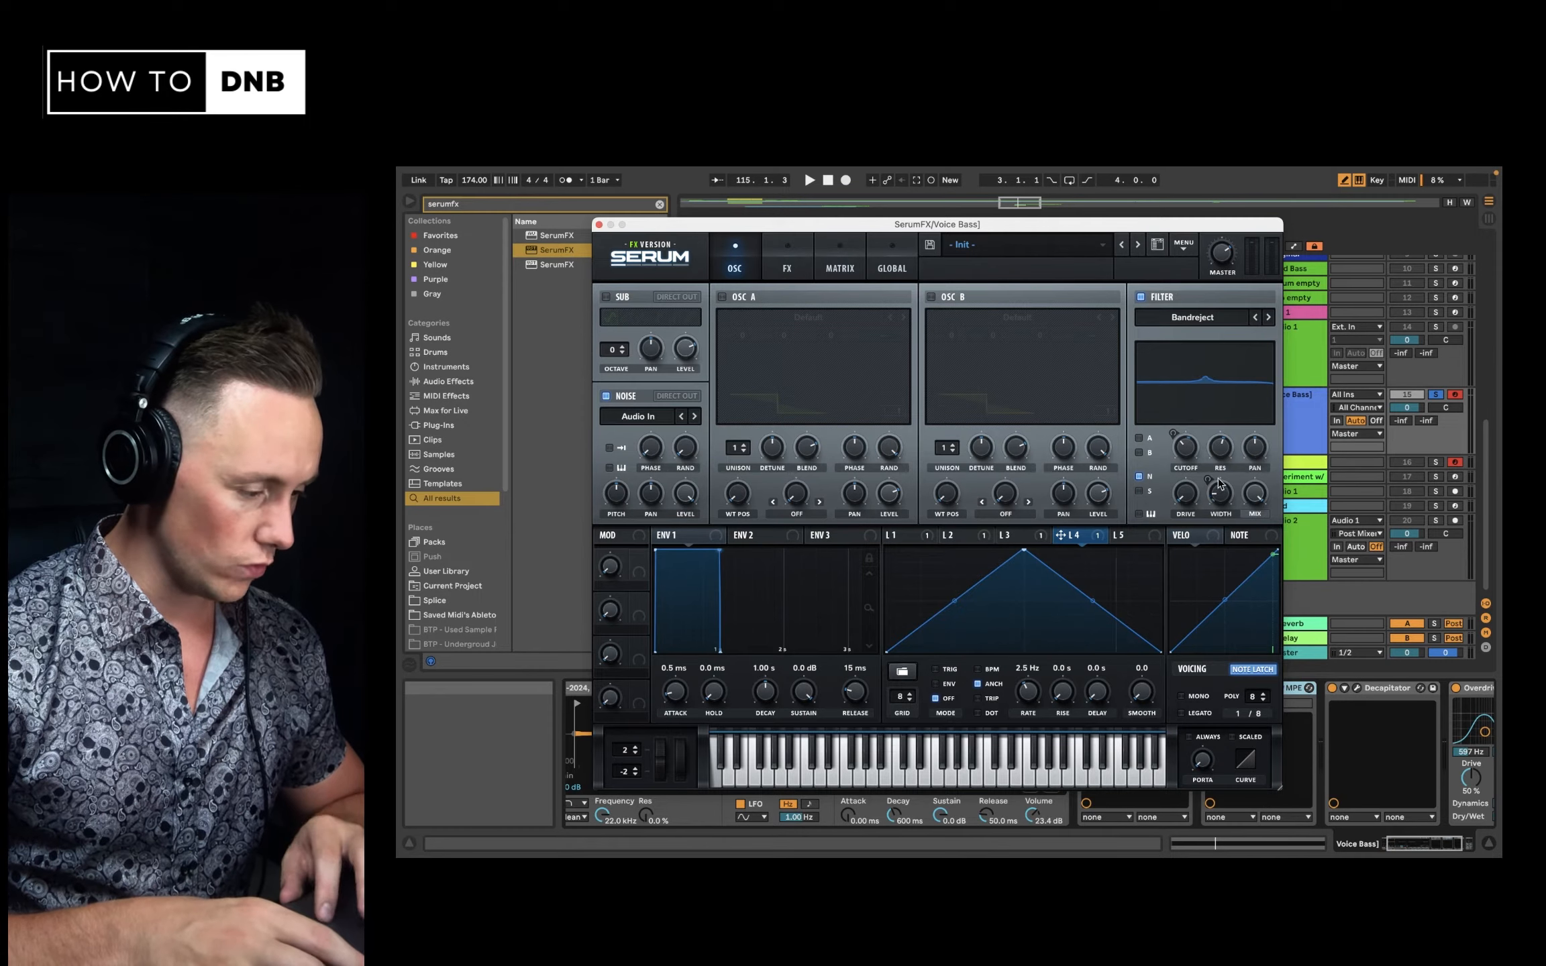
Assign LFO 5 at an unsynced 1.4 Hz to the filter mix, reduce the mix and try lower keyboard octaves
click(1012, 537)
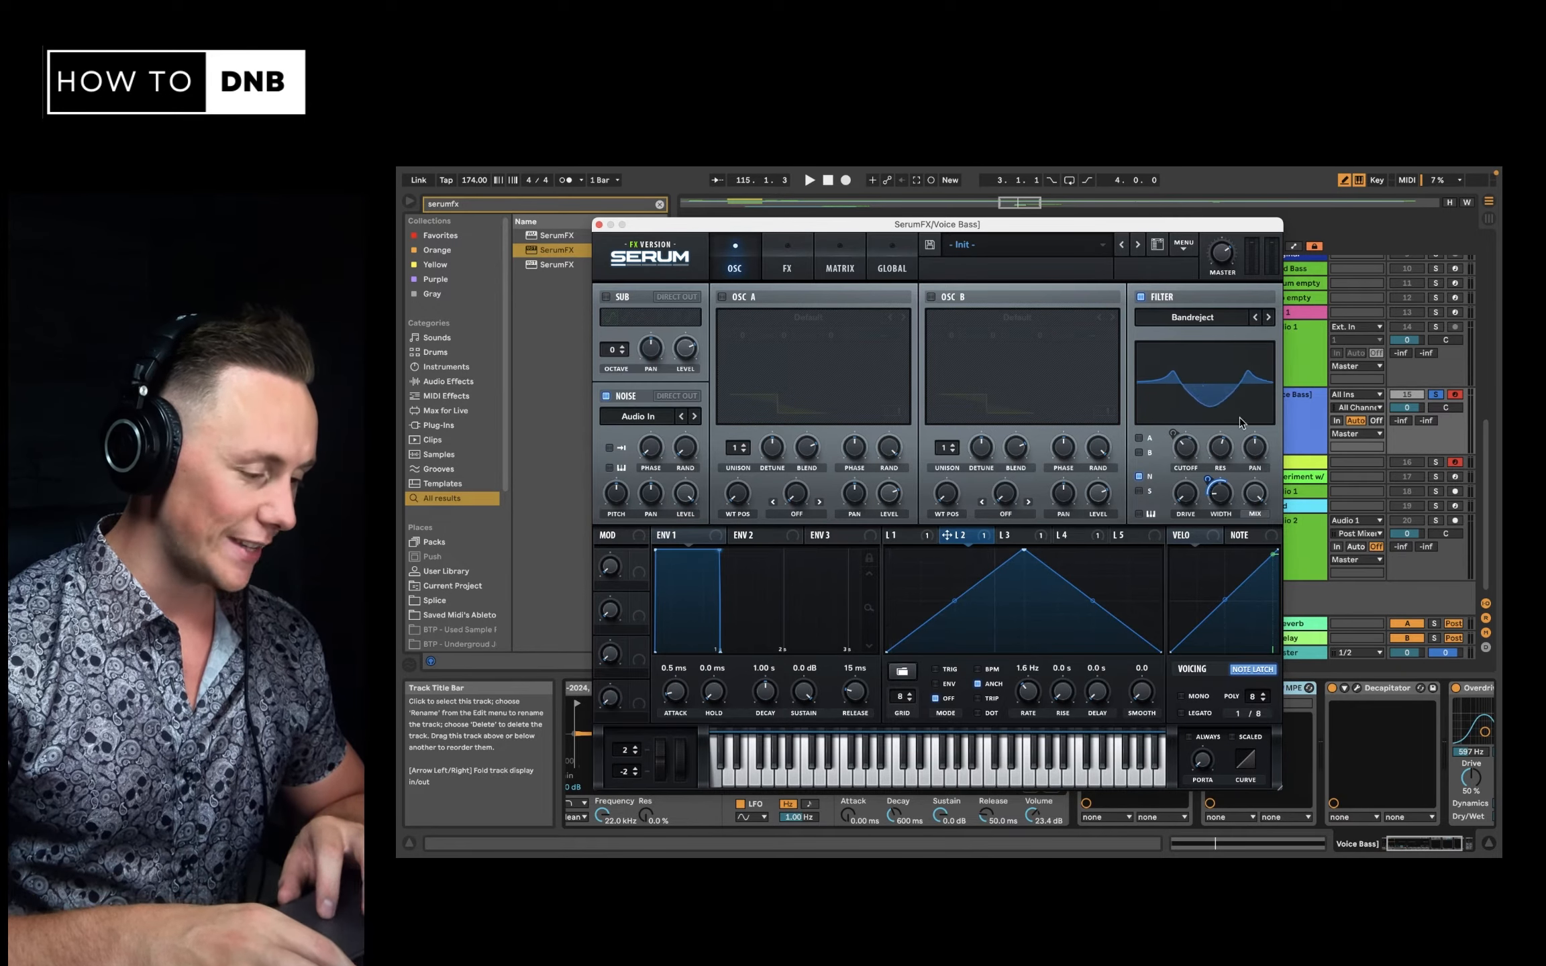
click(1137, 540)
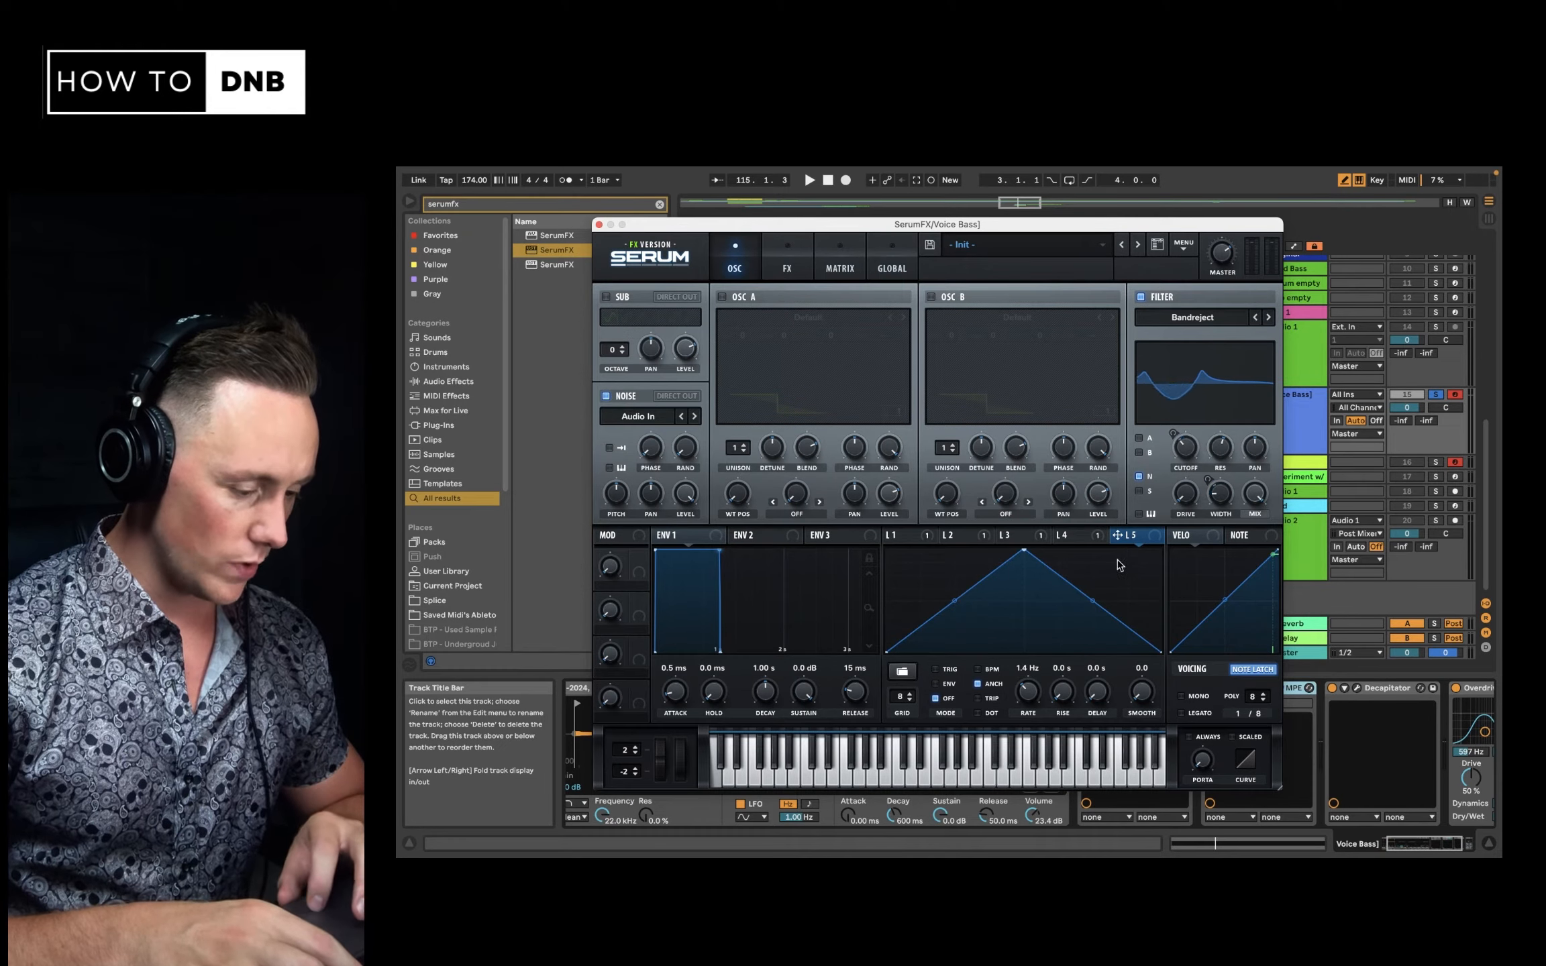
drag(1260, 500, 1238, 564)
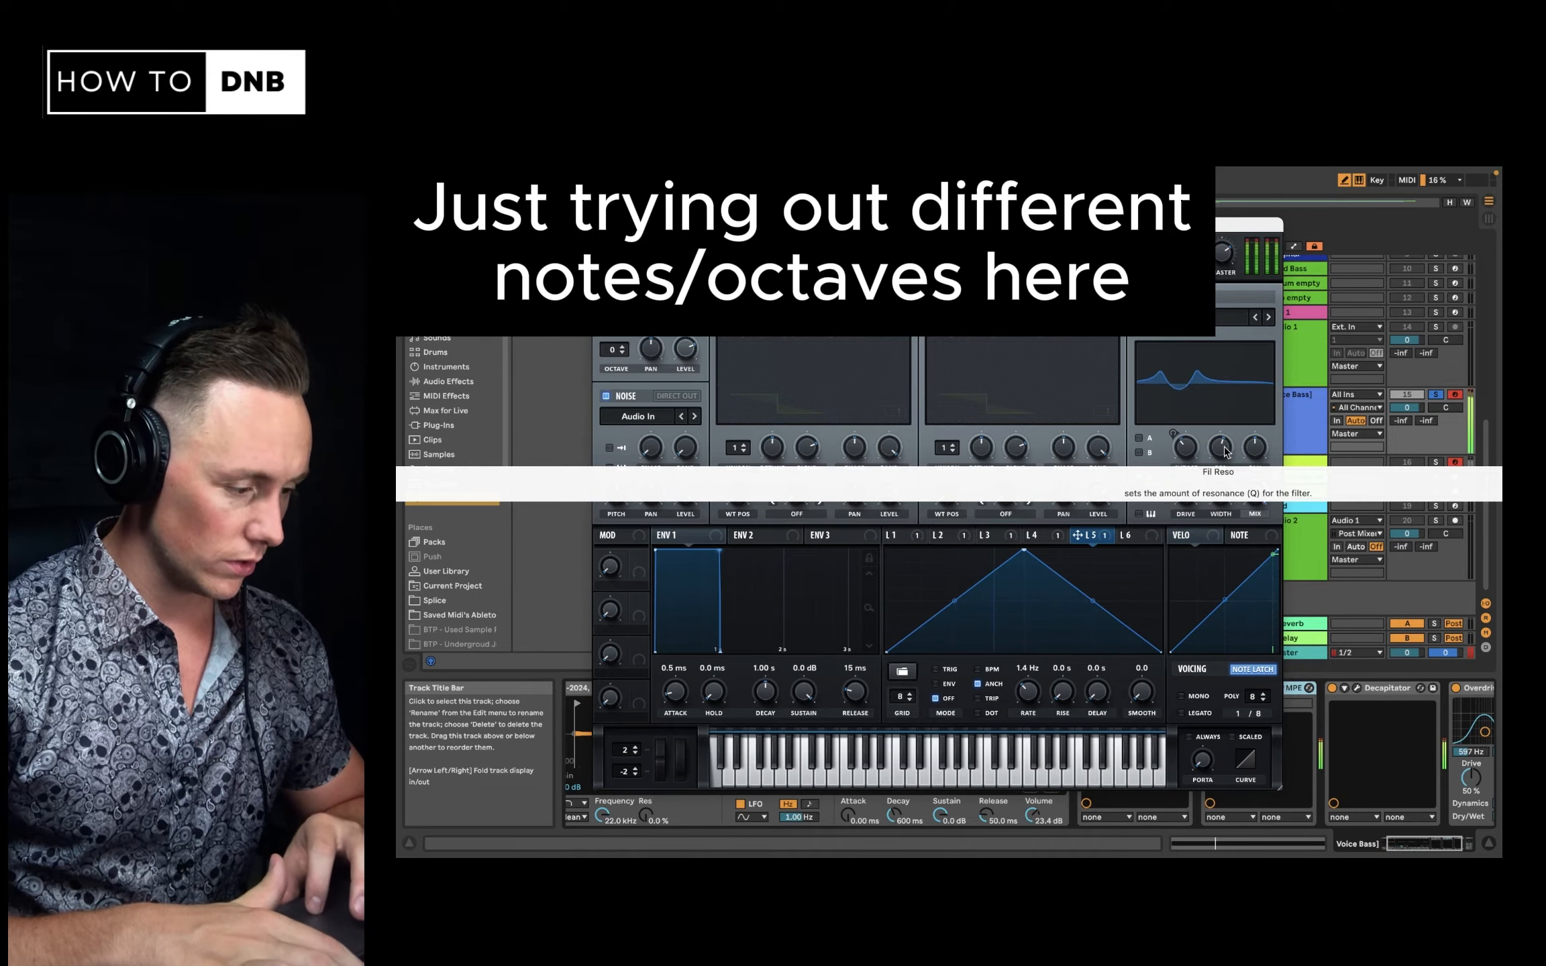
key(z)
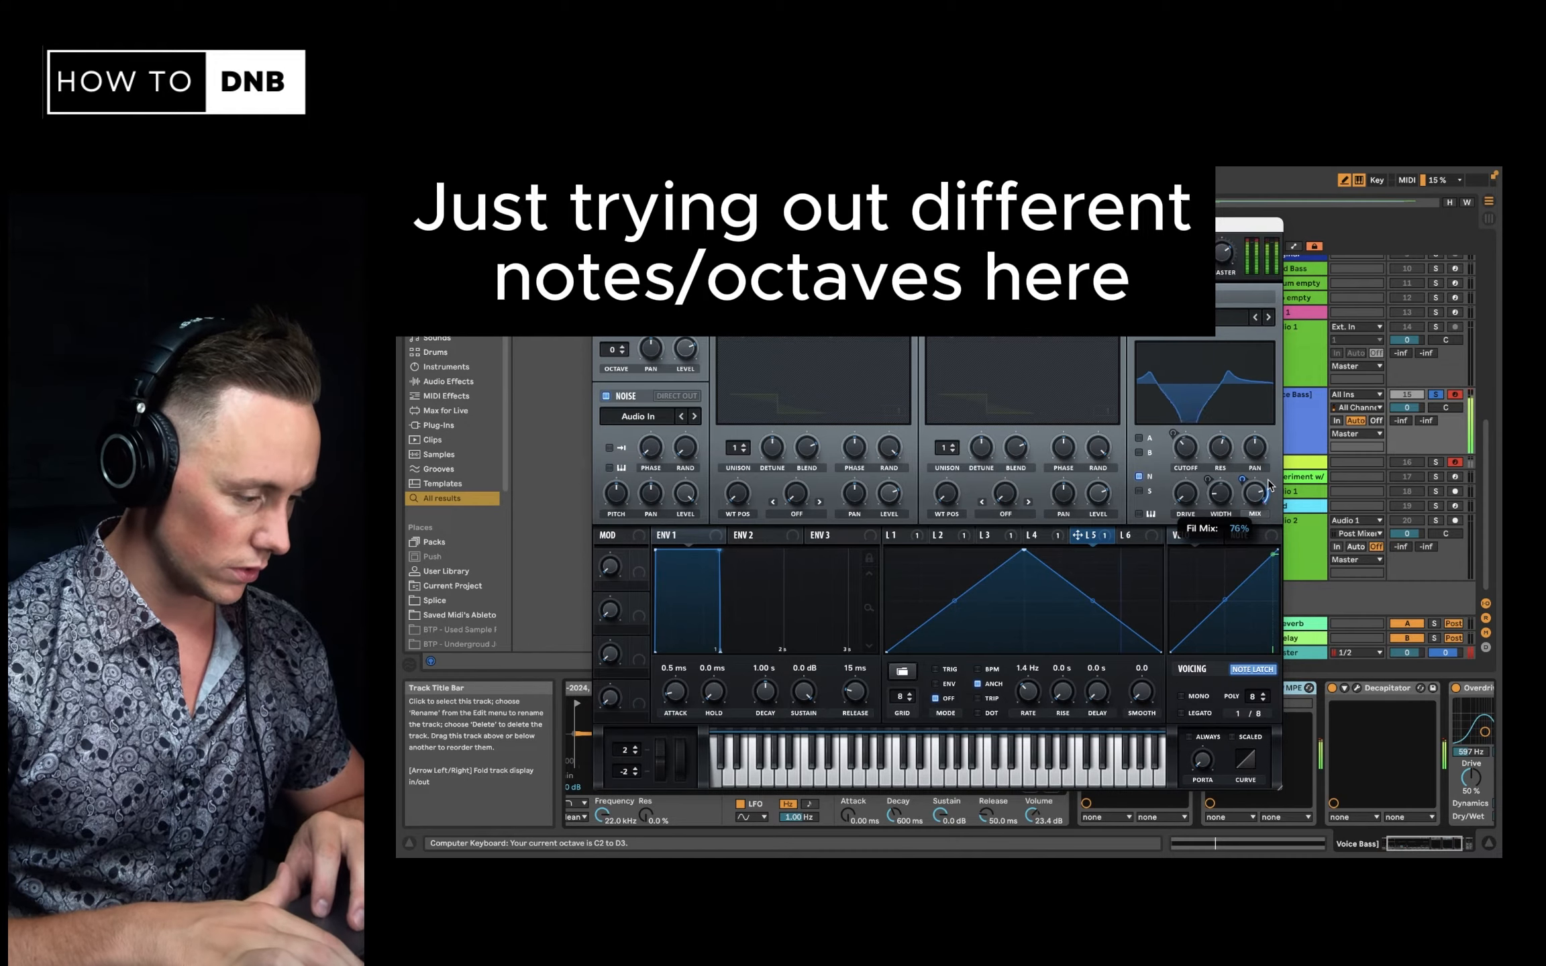
key(z)
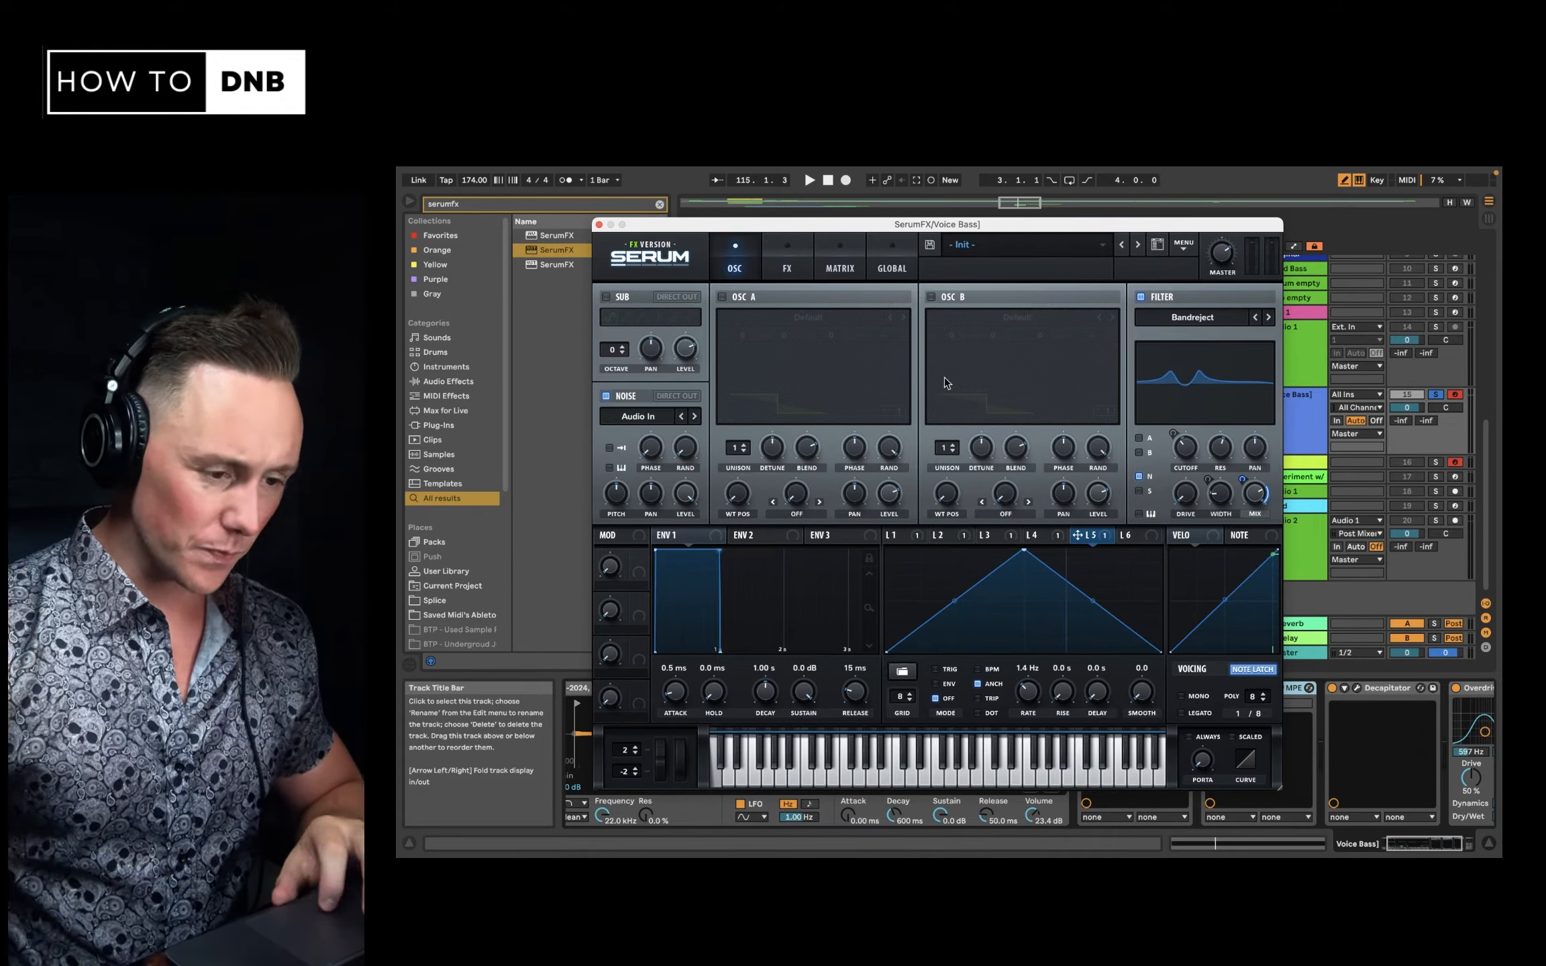
Close the SerumFX window, search the browser for shaperbox and add ShaperBox 2 to the Voice Bass track
click(598, 225)
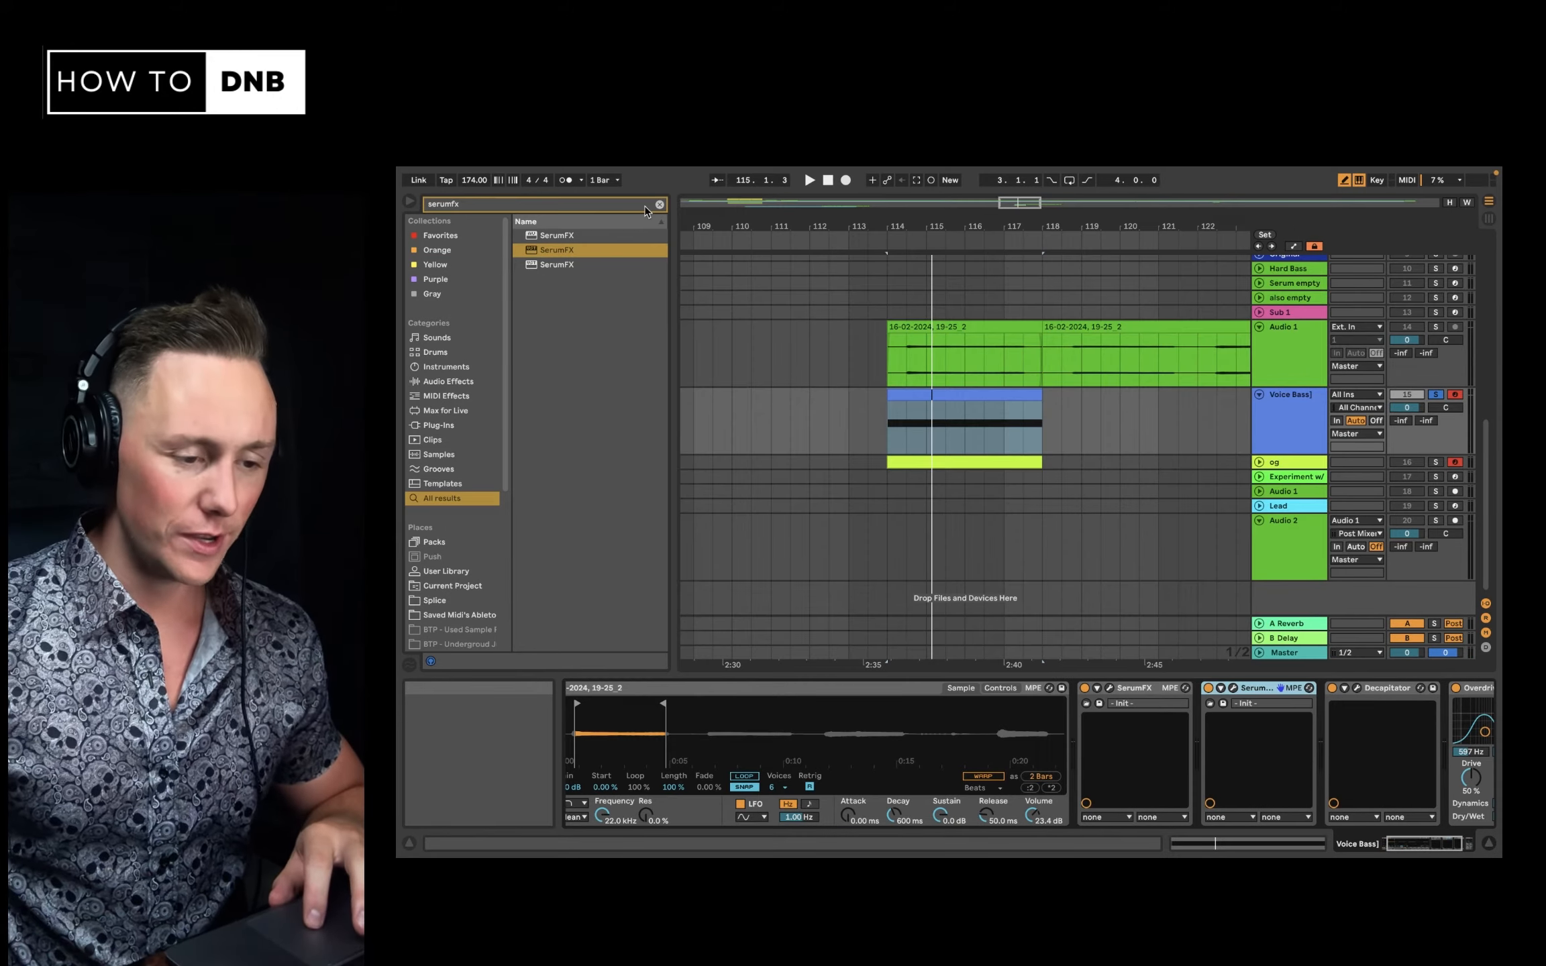
click(643, 205)
text(shaperbox)
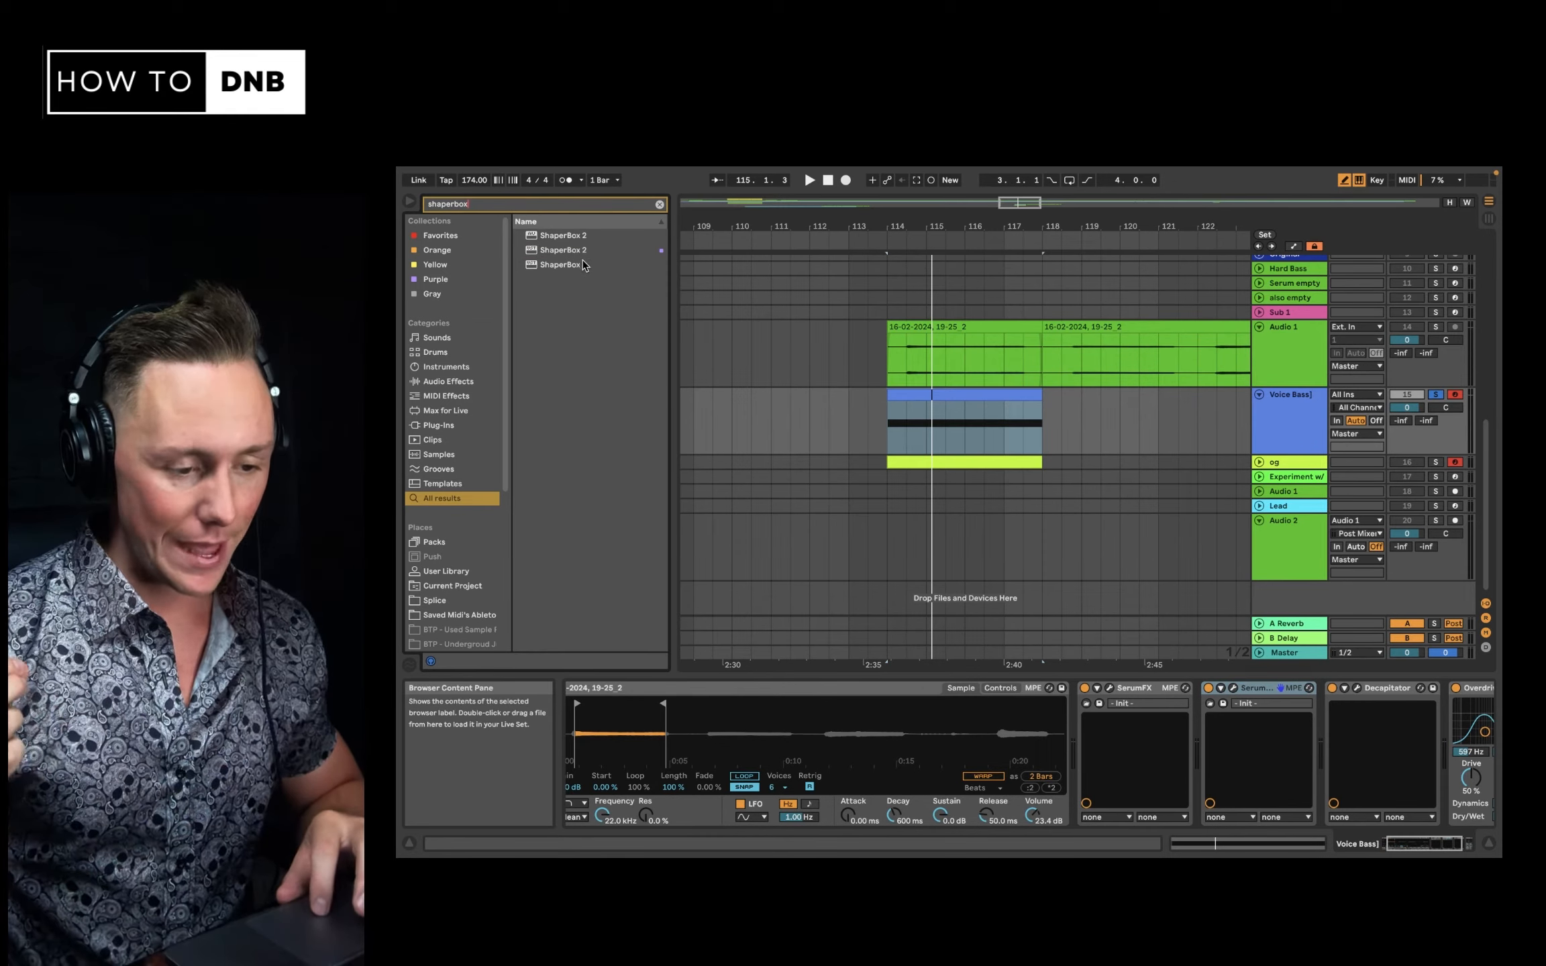
double_click(581, 264)
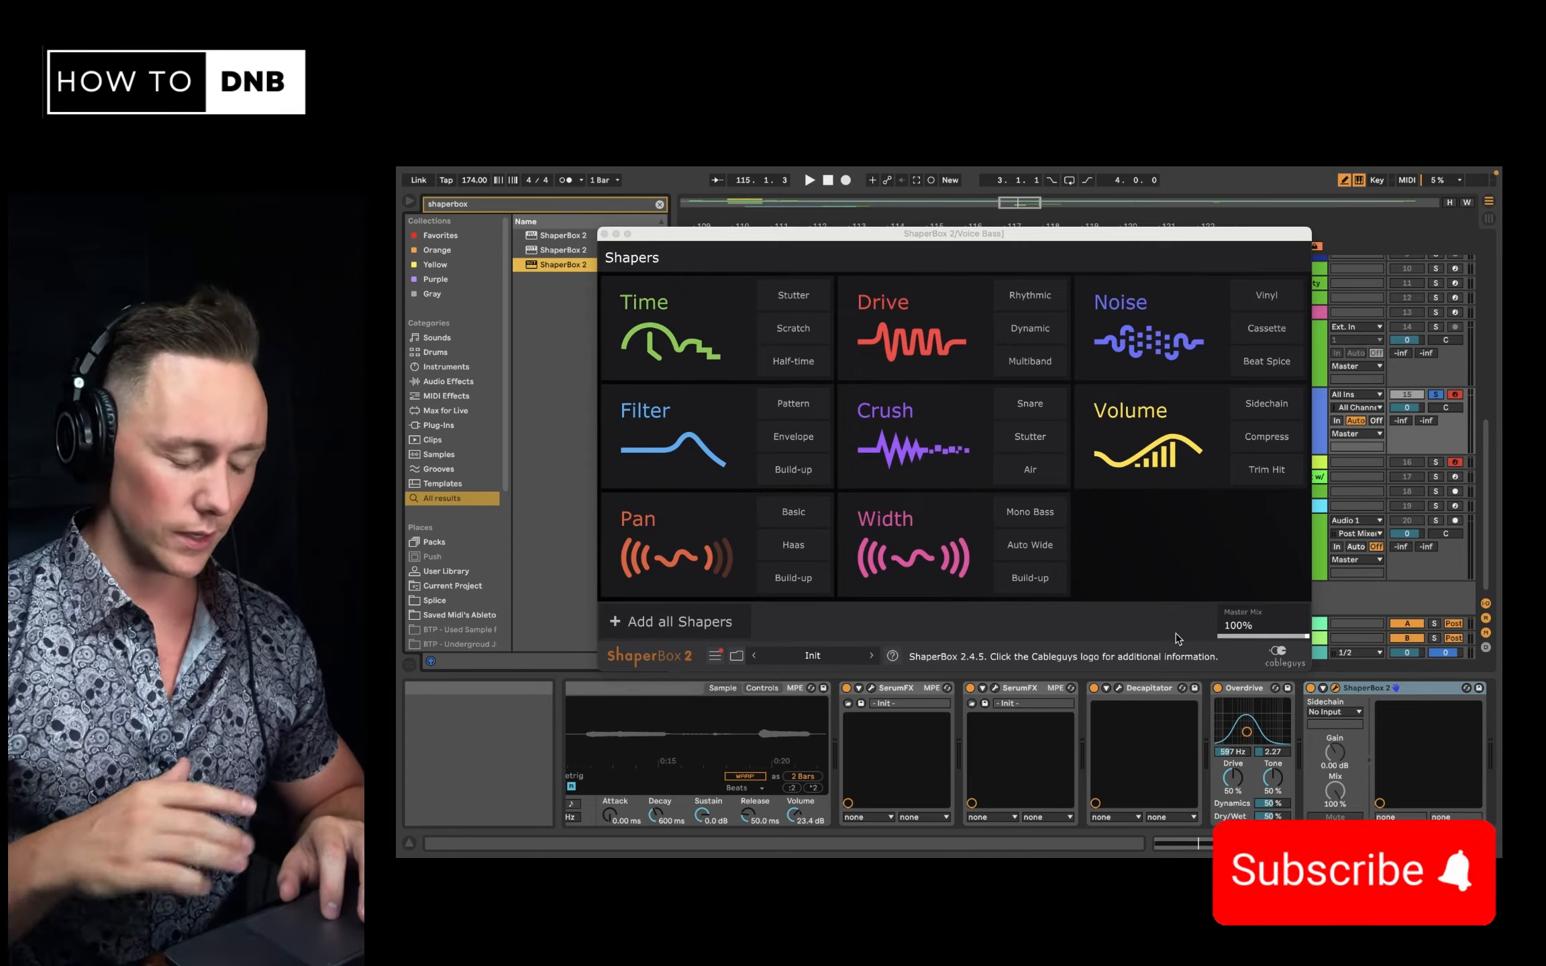
Add the Drive shaper and split its bands at 535 Hz and 3.63 kHz
click(908, 335)
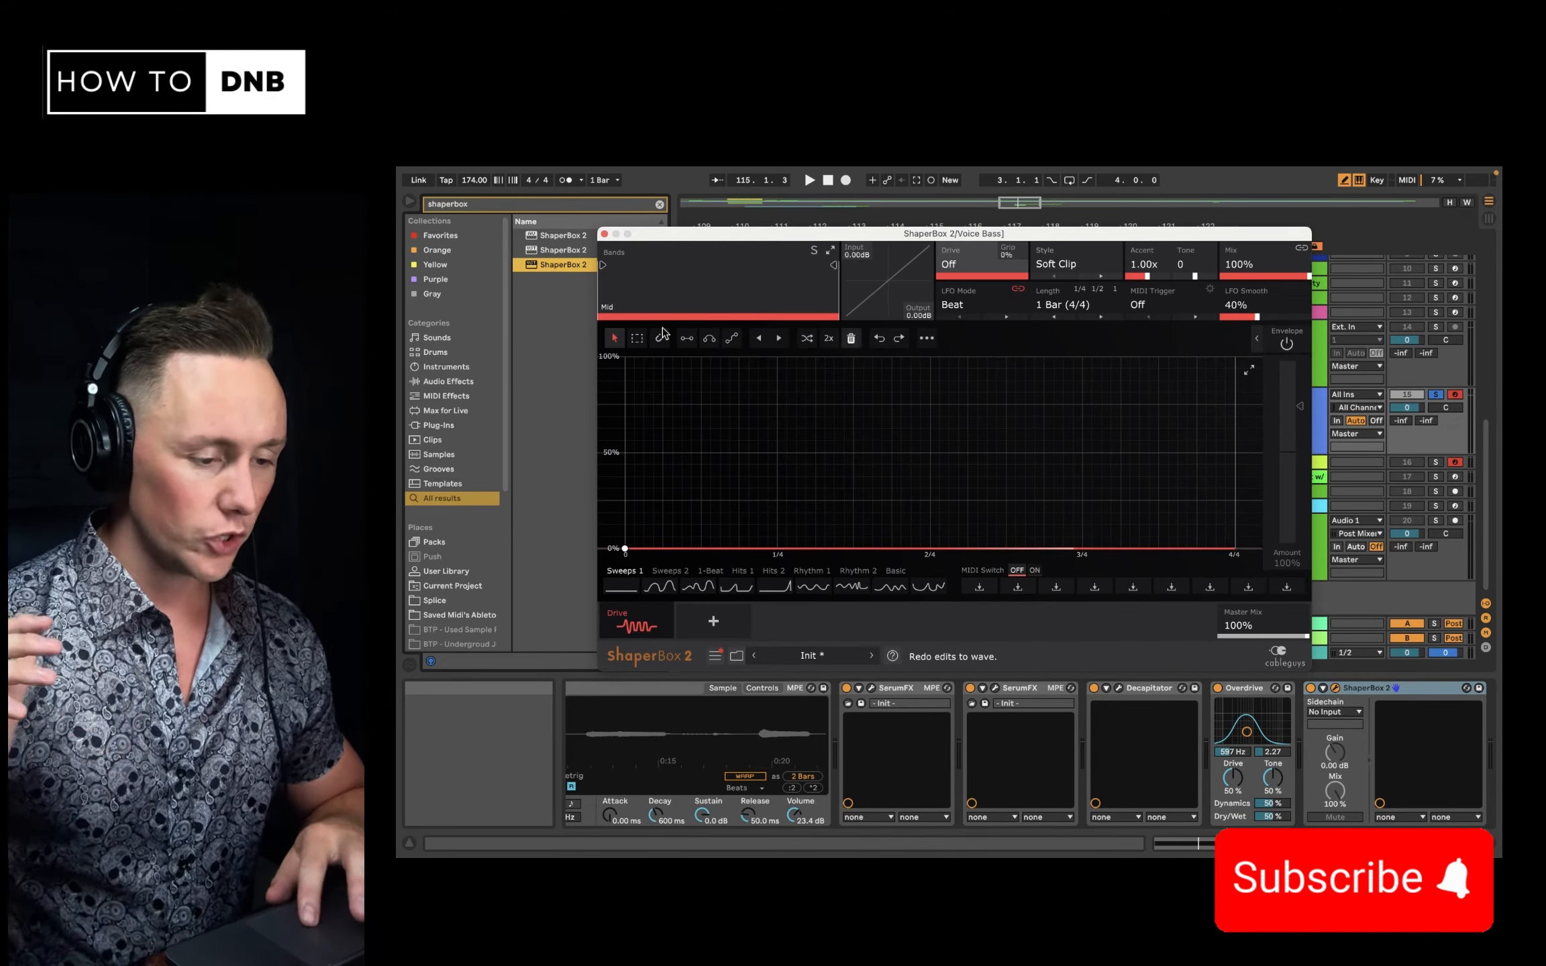
drag(603, 266, 711, 266)
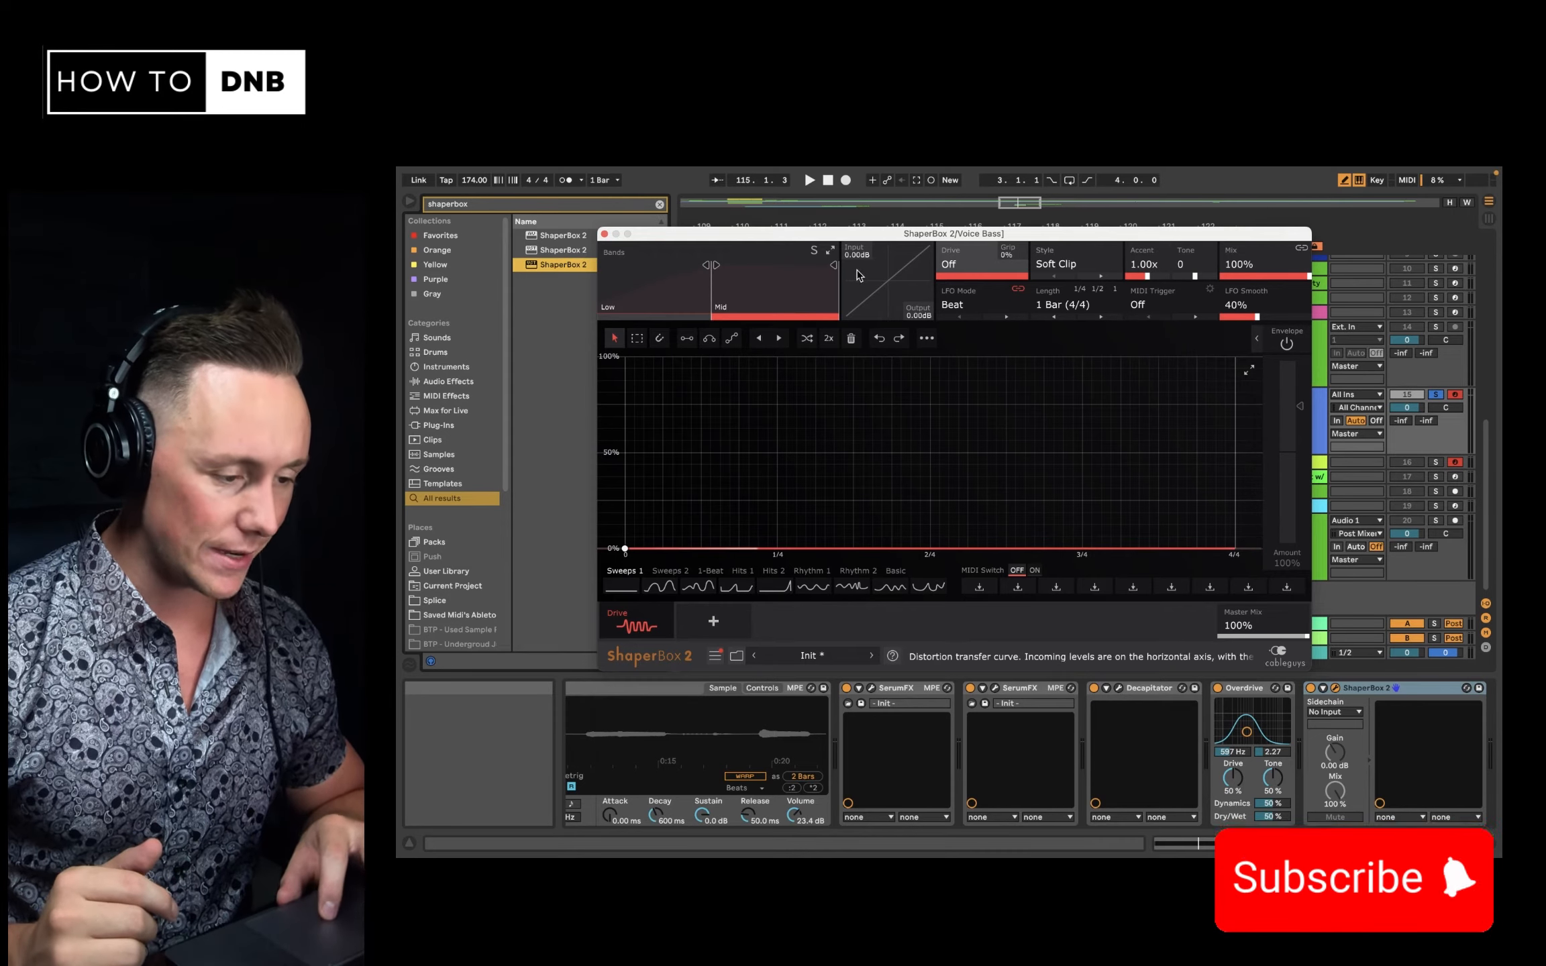
drag(834, 266, 777, 266)
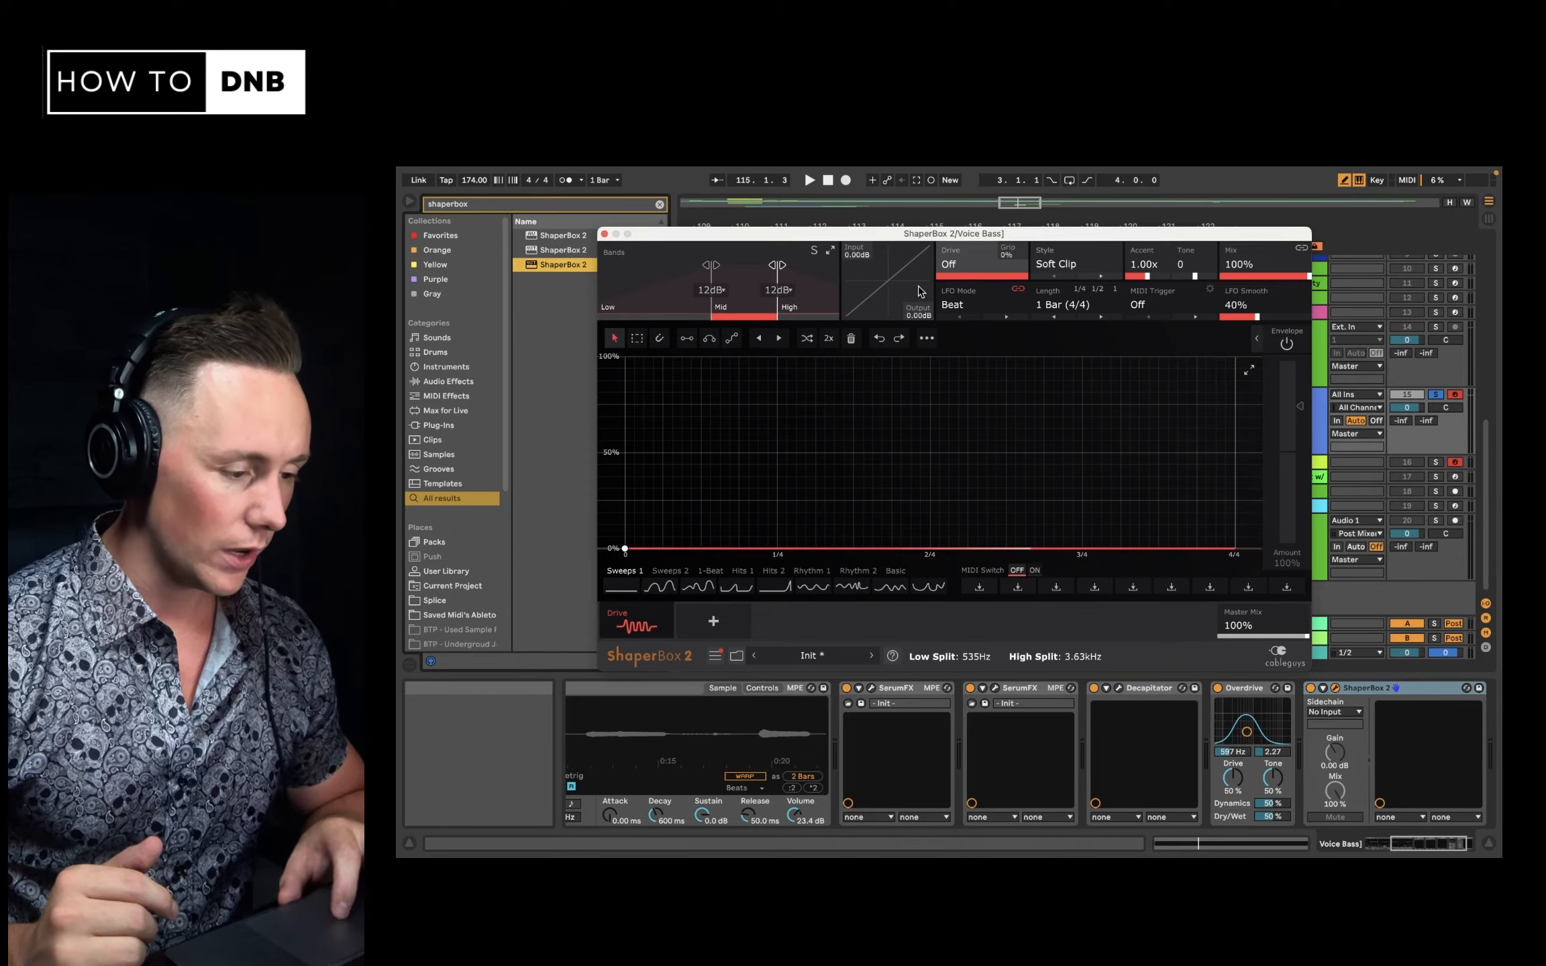
Set the mid band's distortion style to Skew Fold with 73% drive
click(1121, 267)
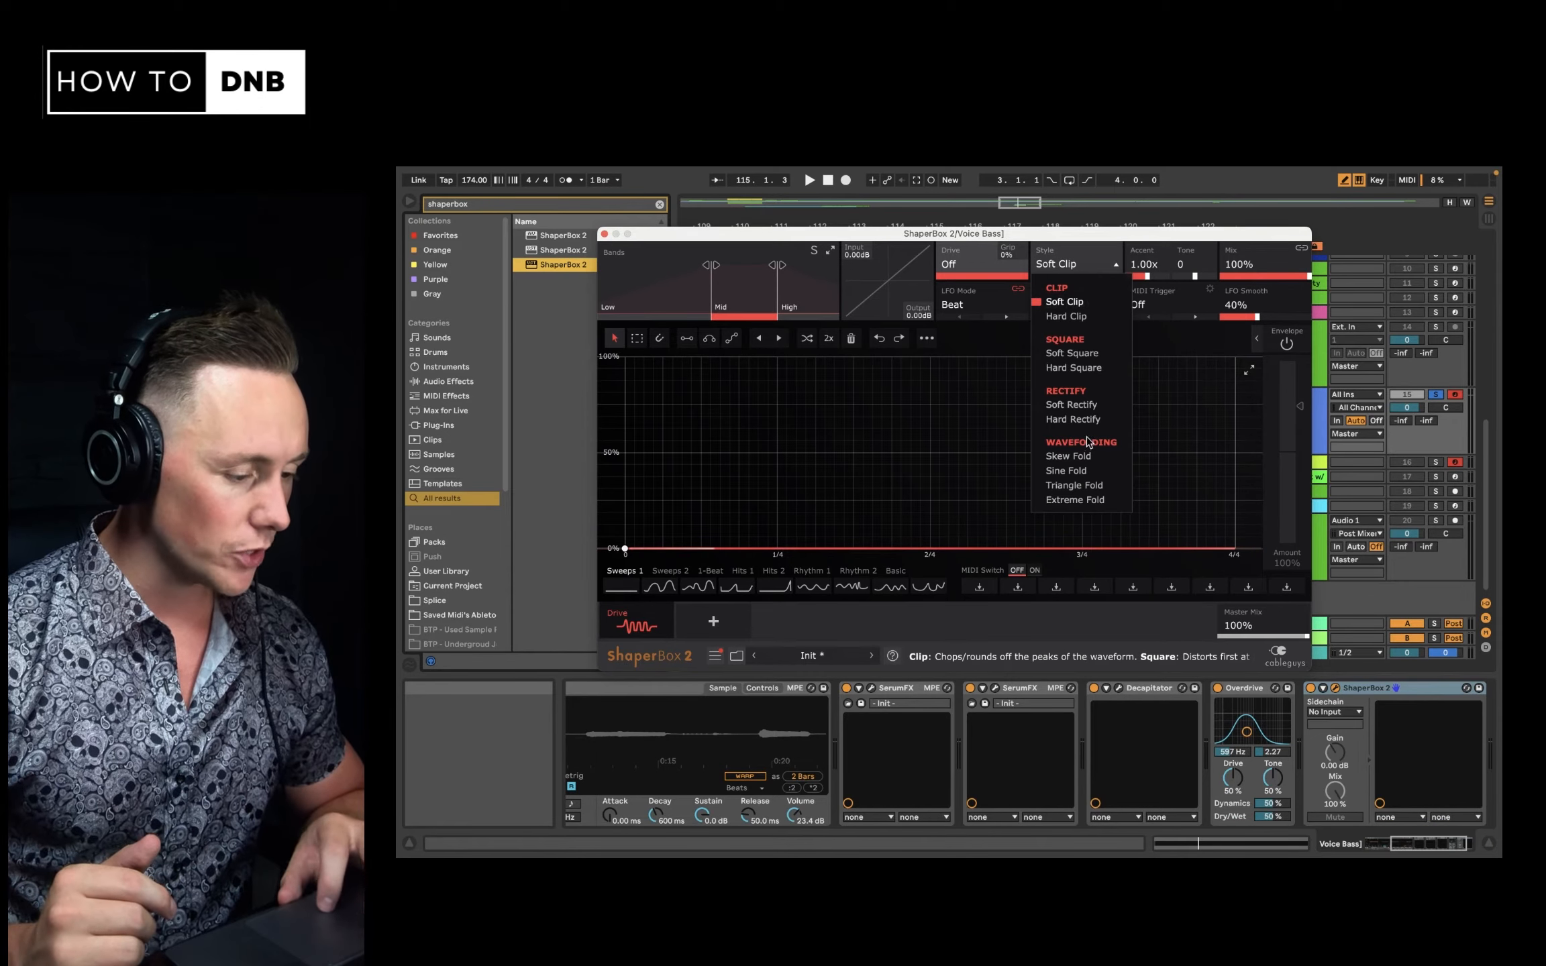
click(1069, 455)
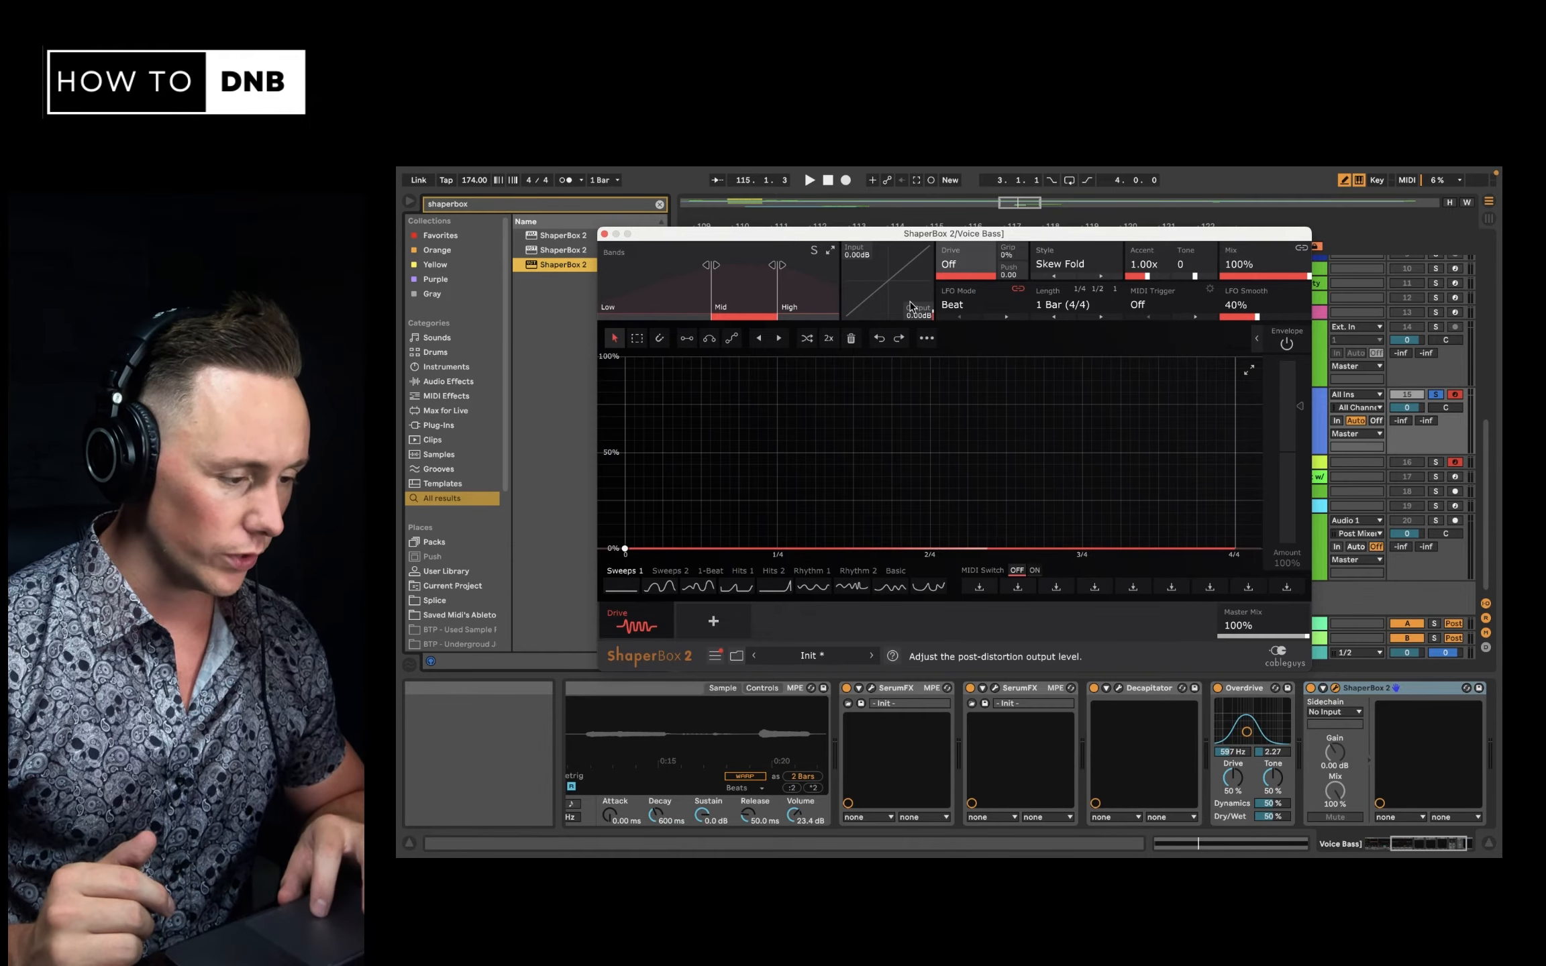
drag(938, 267, 938, 208)
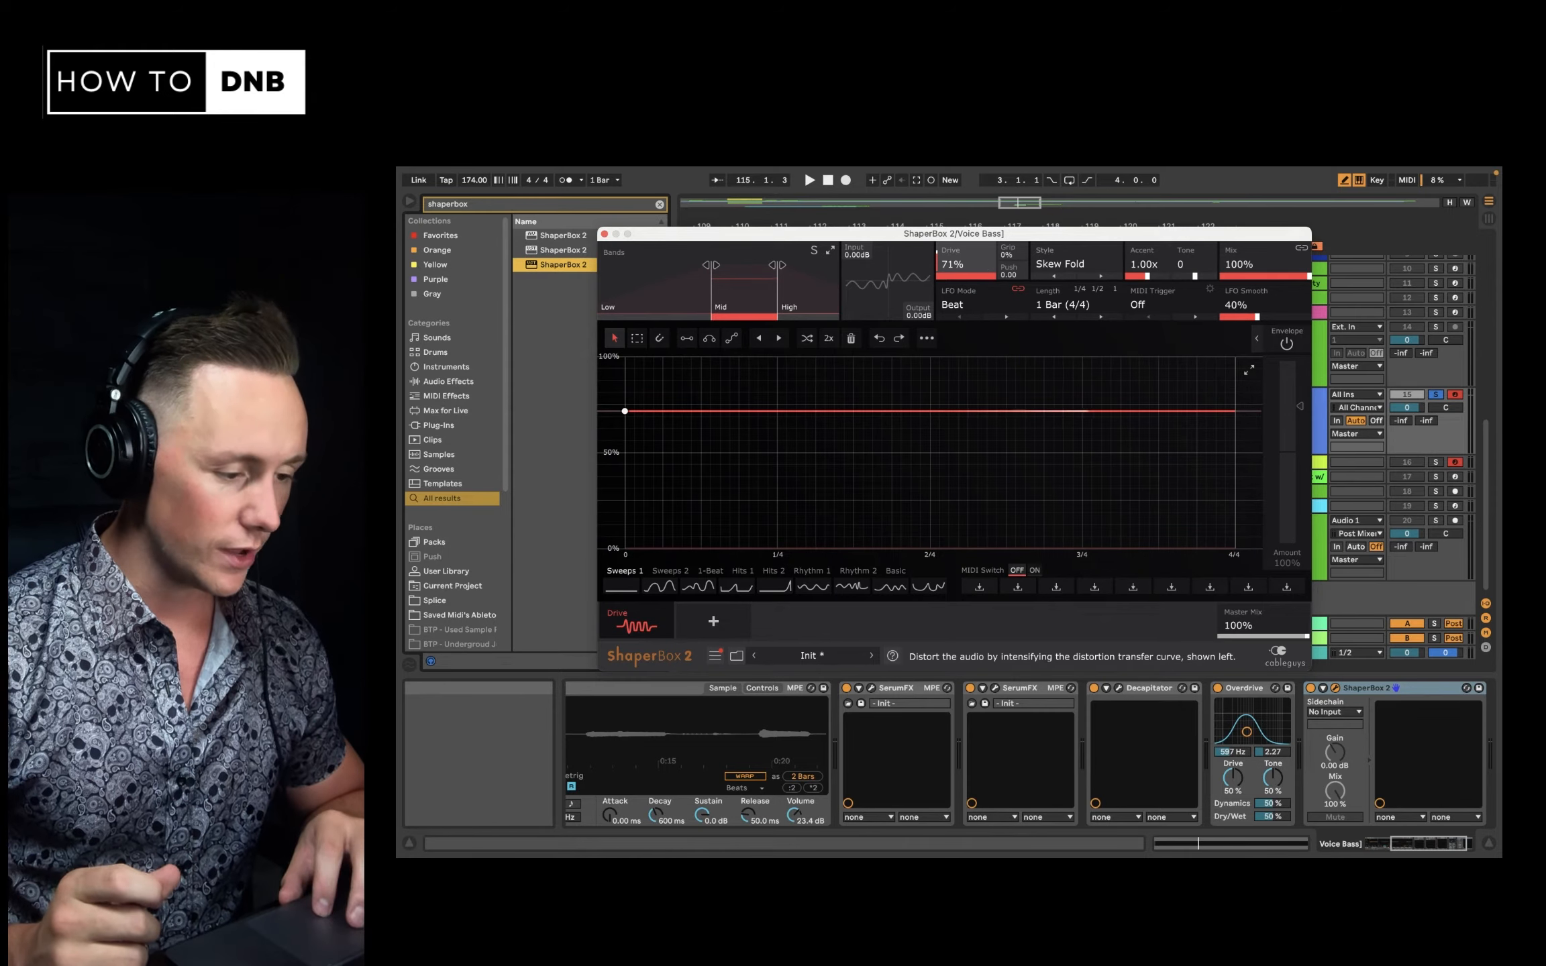
drag(979, 262, 979, 259)
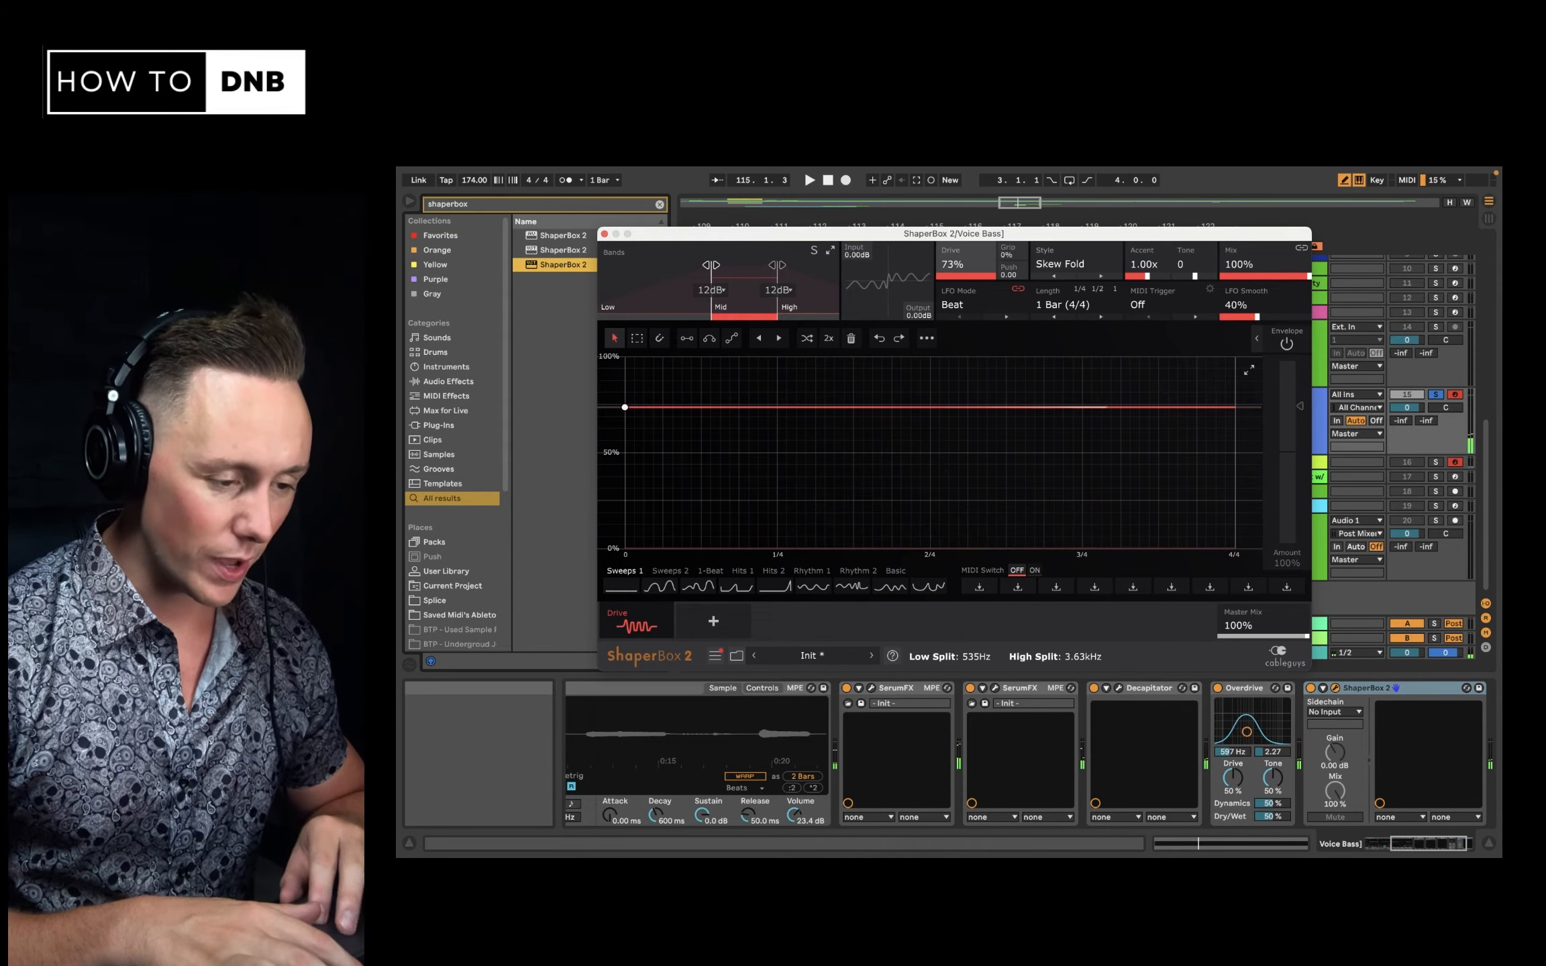
Move the Drive shaper's mid band up so it spans from 2.02 kHz to 6.77 kHz
drag(711, 269, 736, 268)
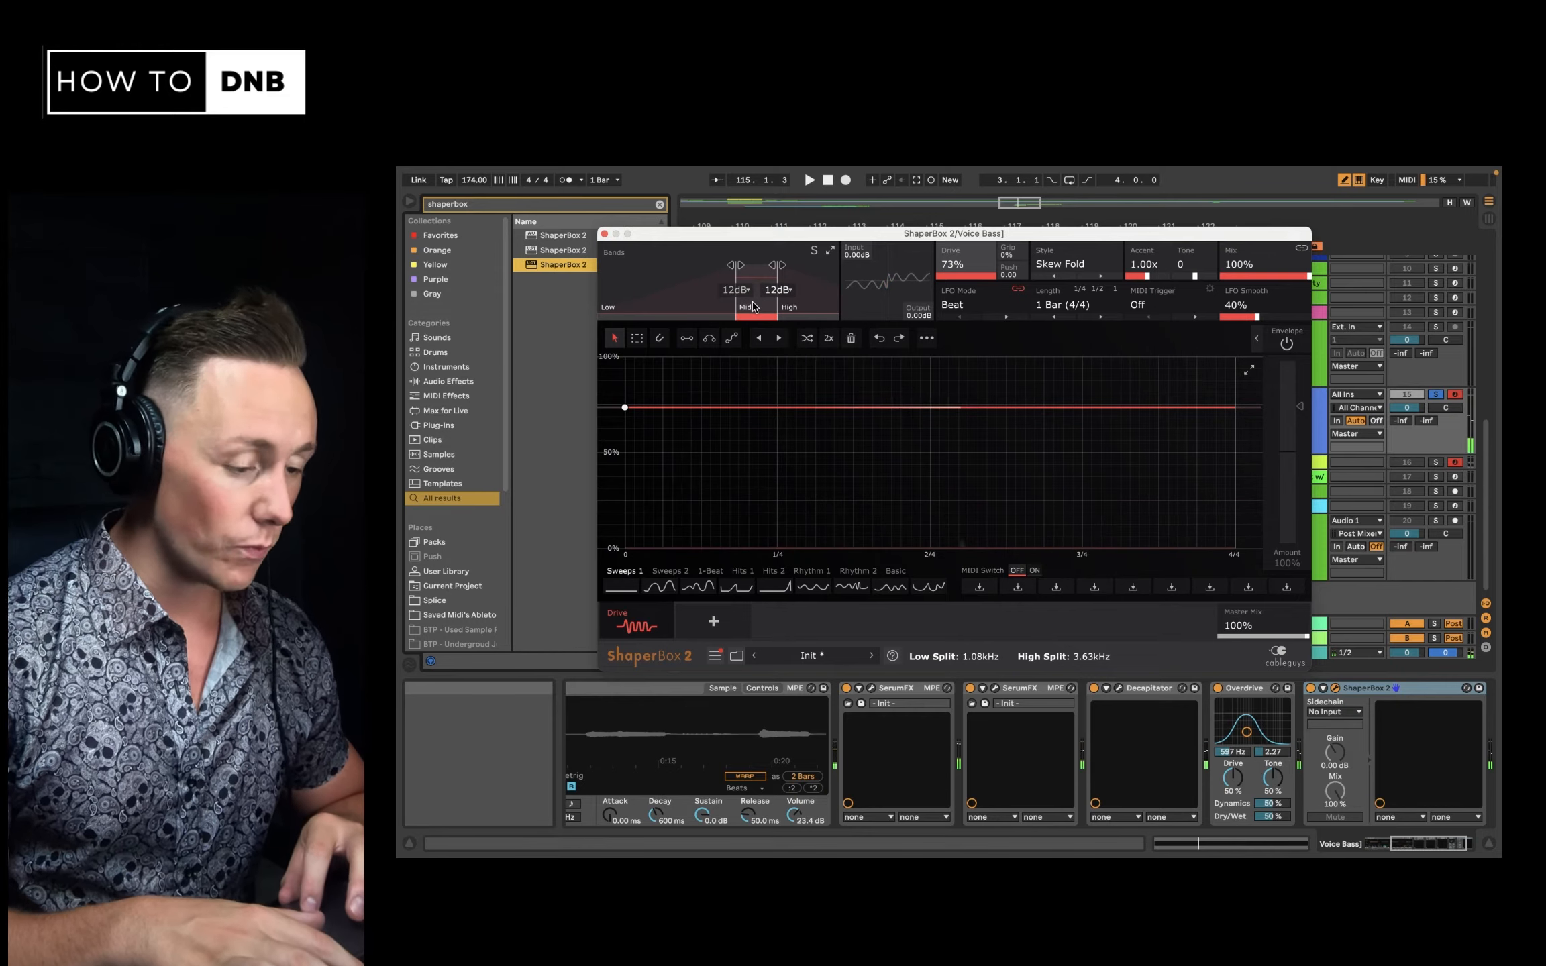
mouse_move(755, 292)
mouse_down()
mouse_move(727, 290)
mouse_move(802, 289)
mouse_move(768, 316)
mouse_move(745, 307)
mouse_move(765, 307)
mouse_up()
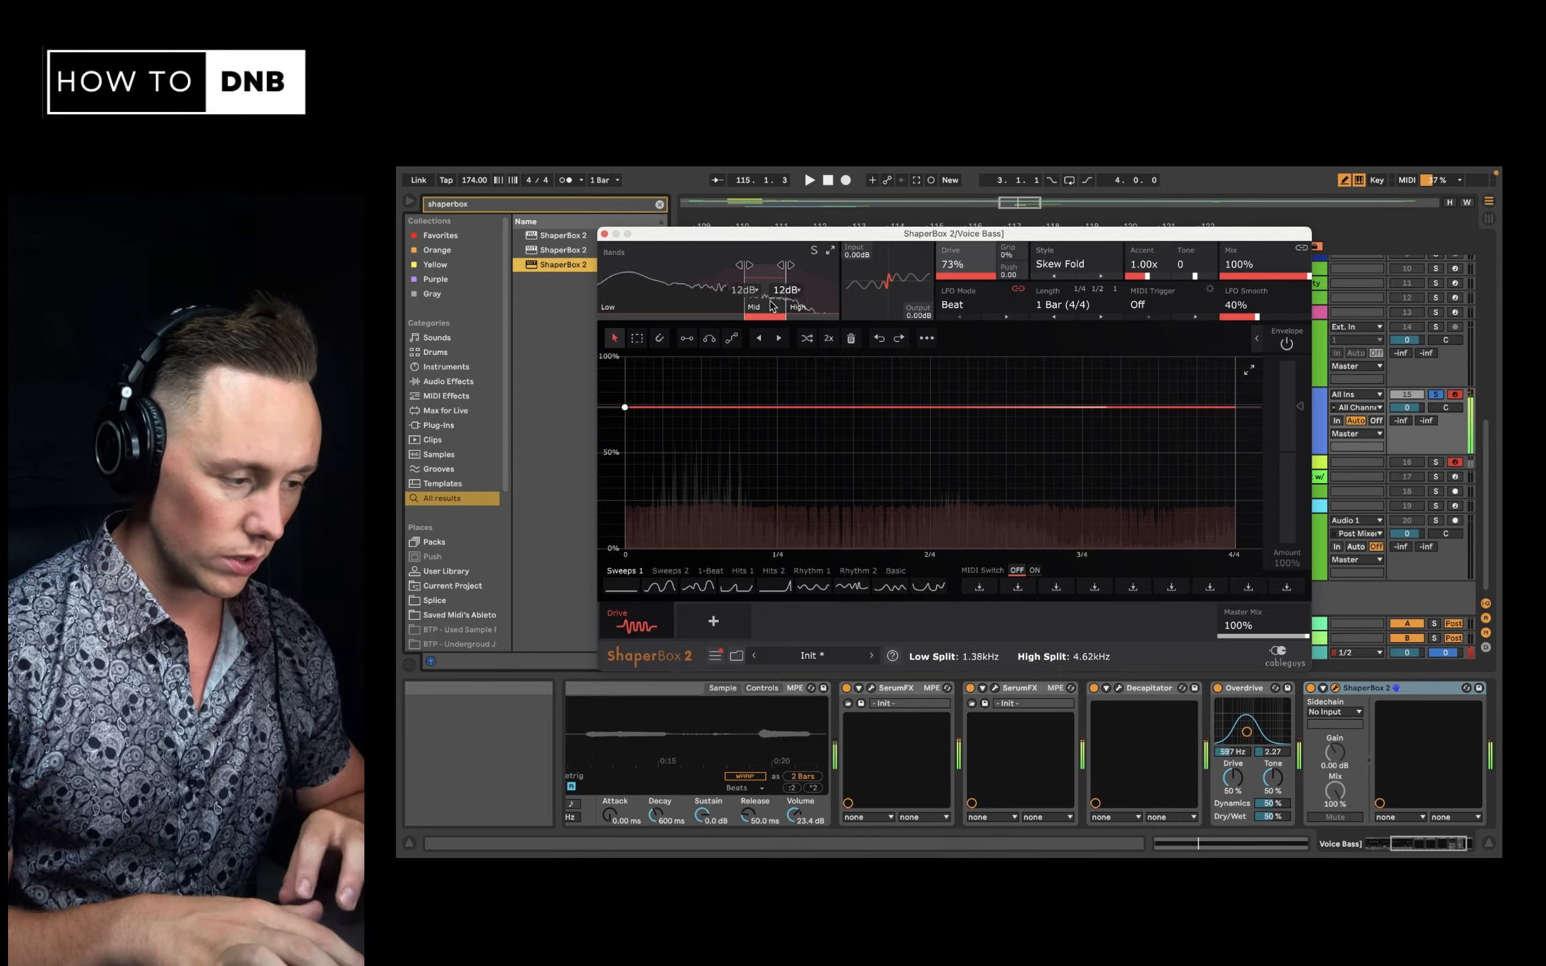
scroll(1100, 270, up, 1)
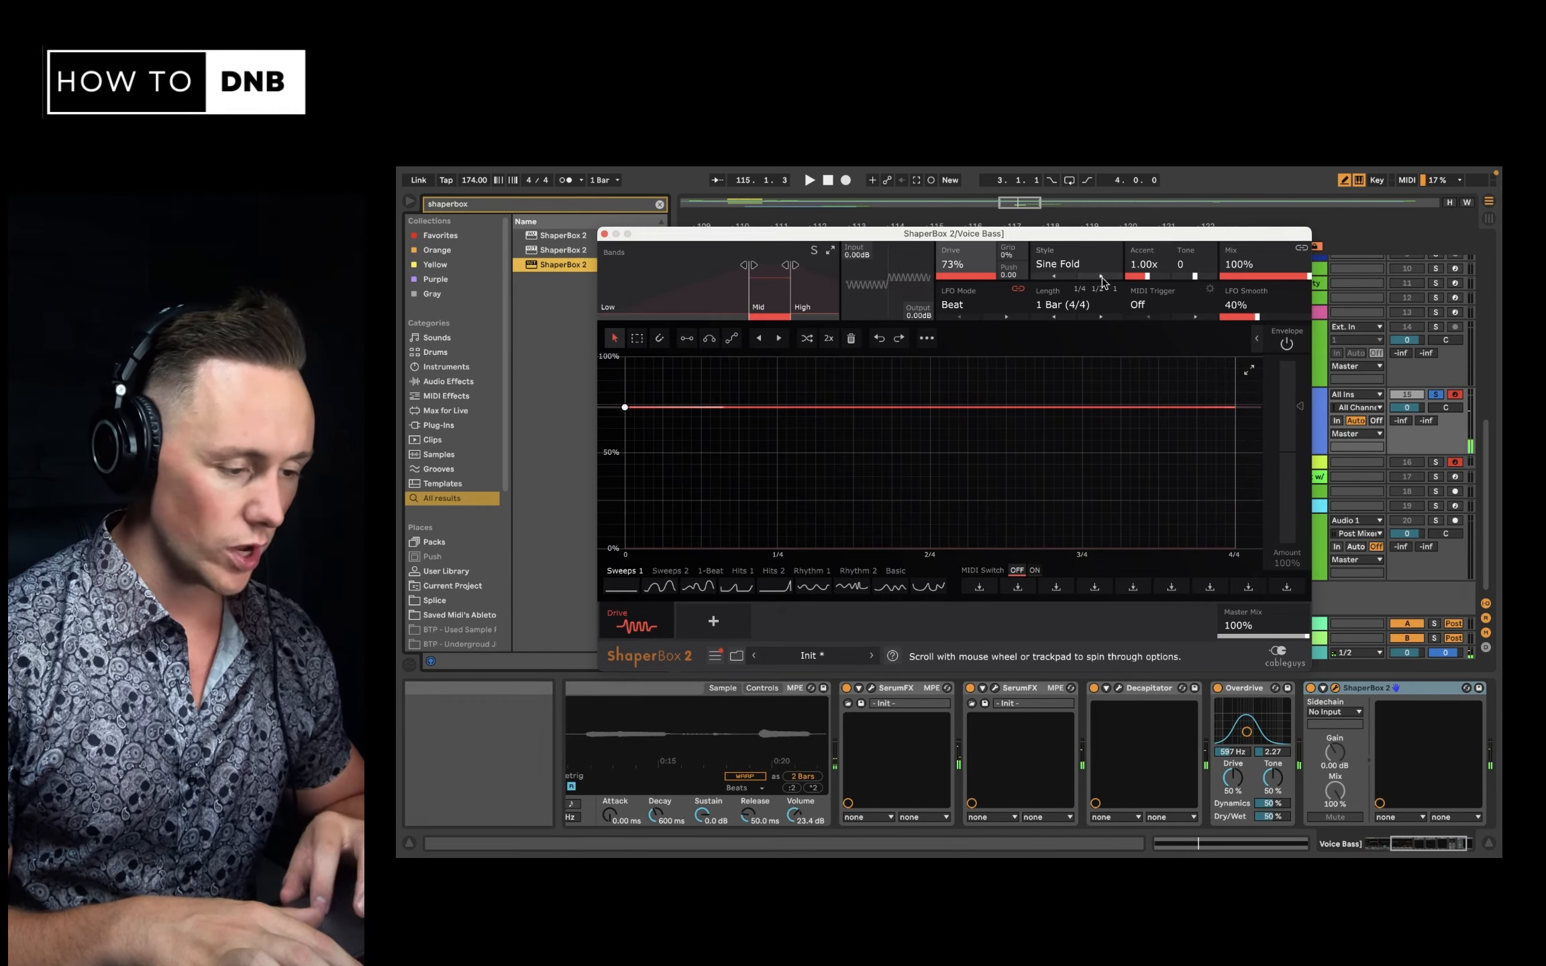
mouse_move(768, 301)
mouse_down()
mouse_move(789, 301)
mouse_move(753, 337)
mouse_move(780, 329)
mouse_move(757, 301)
mouse_move(778, 300)
mouse_up()
Set the mid band's distortion style to Extreme Fold with 46% drive and close the ShaperBox 2 window
click(1101, 276)
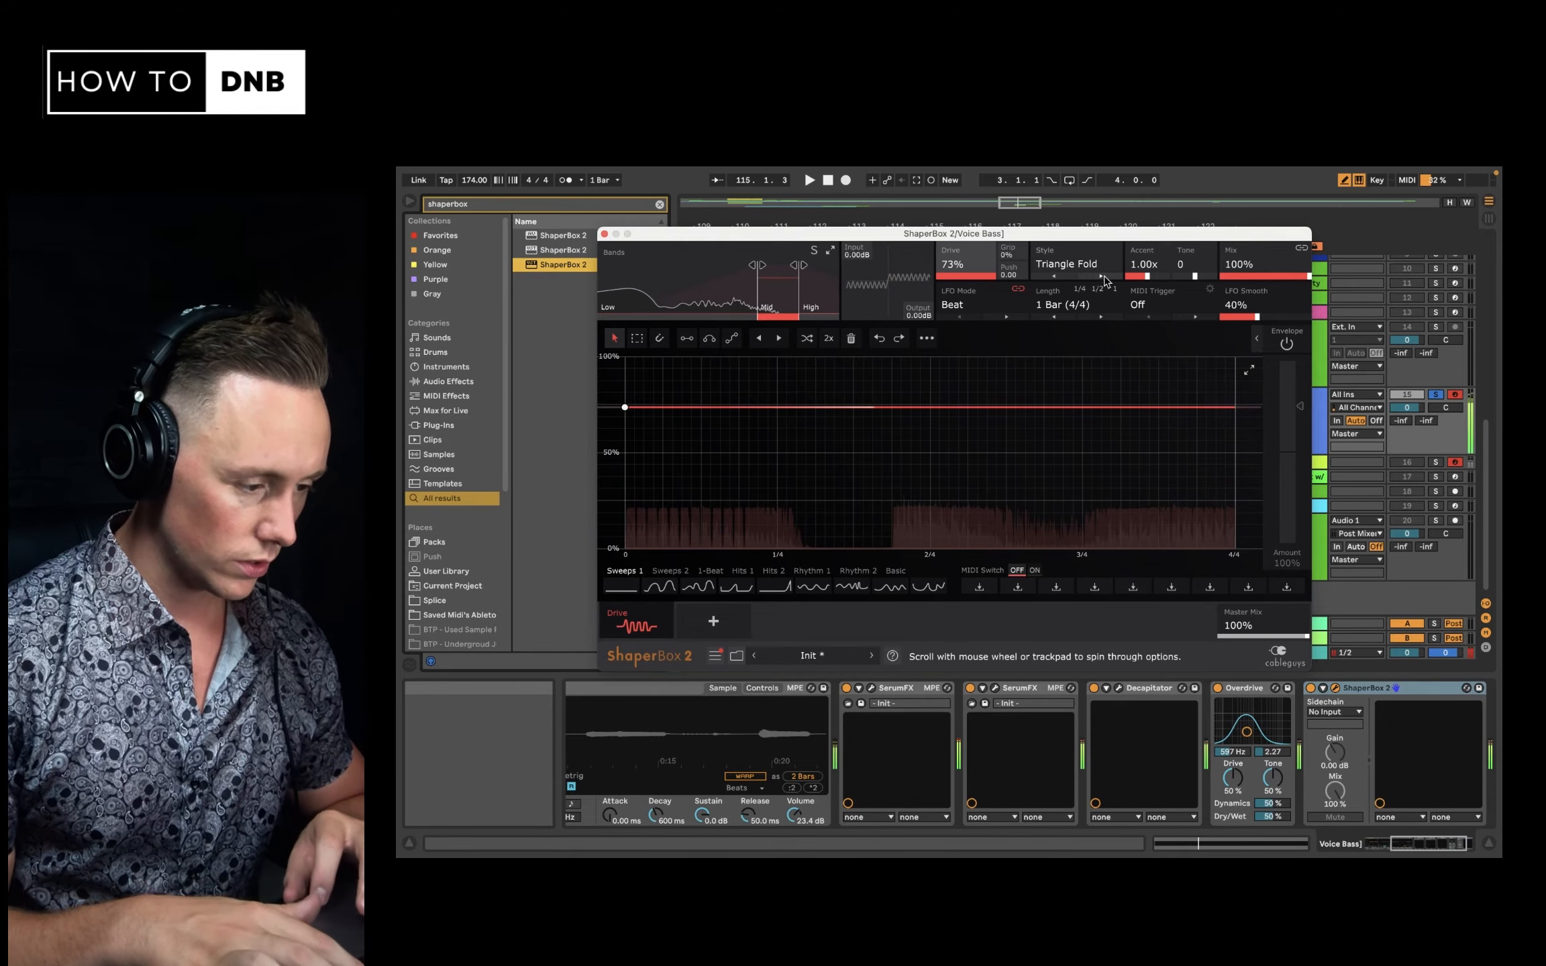
click(1104, 278)
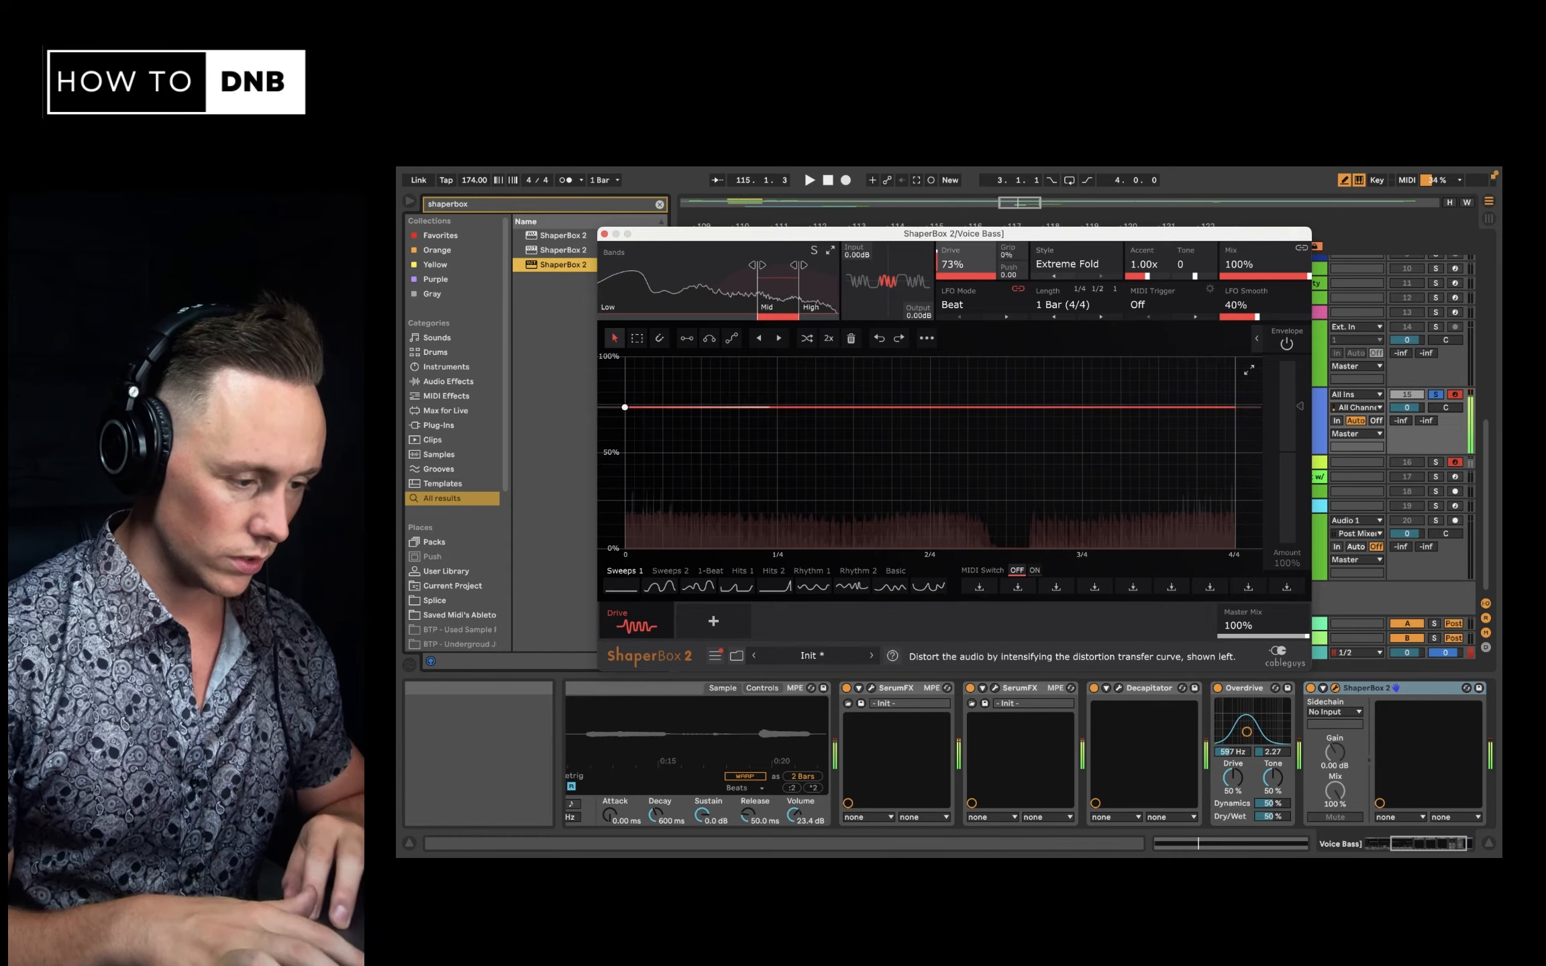
drag(965, 264, 995, 273)
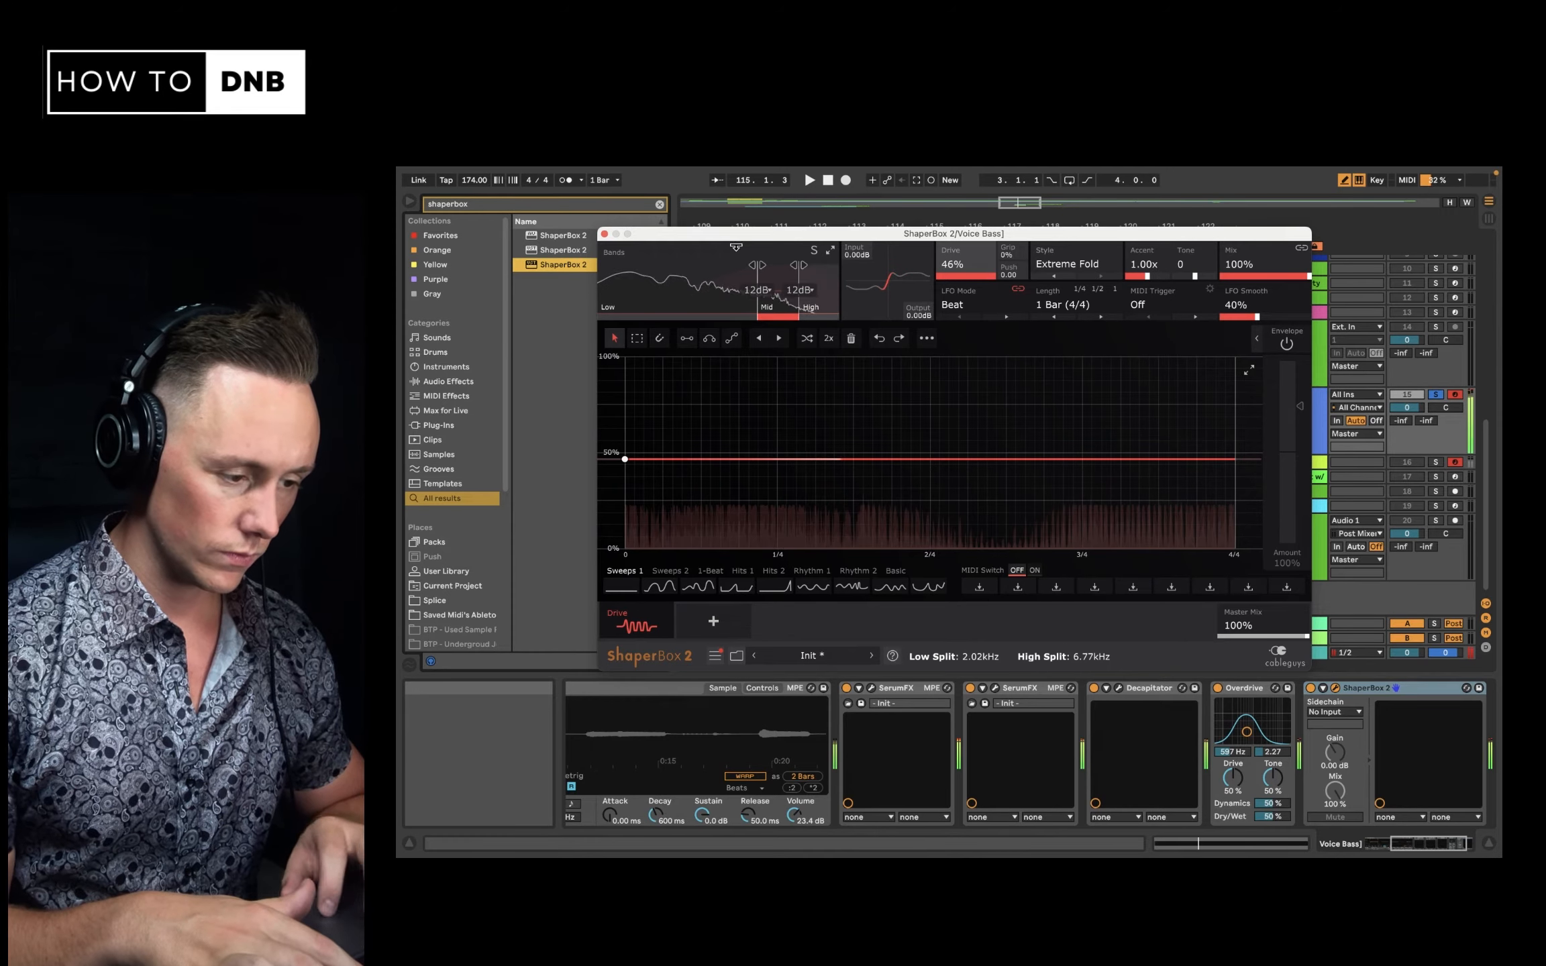
click(604, 234)
Shift the Overdrive's band-pass filter to 9.38 kHz, comparing it on and off, and leave the device bypassed
scroll(1182, 761, right, 3)
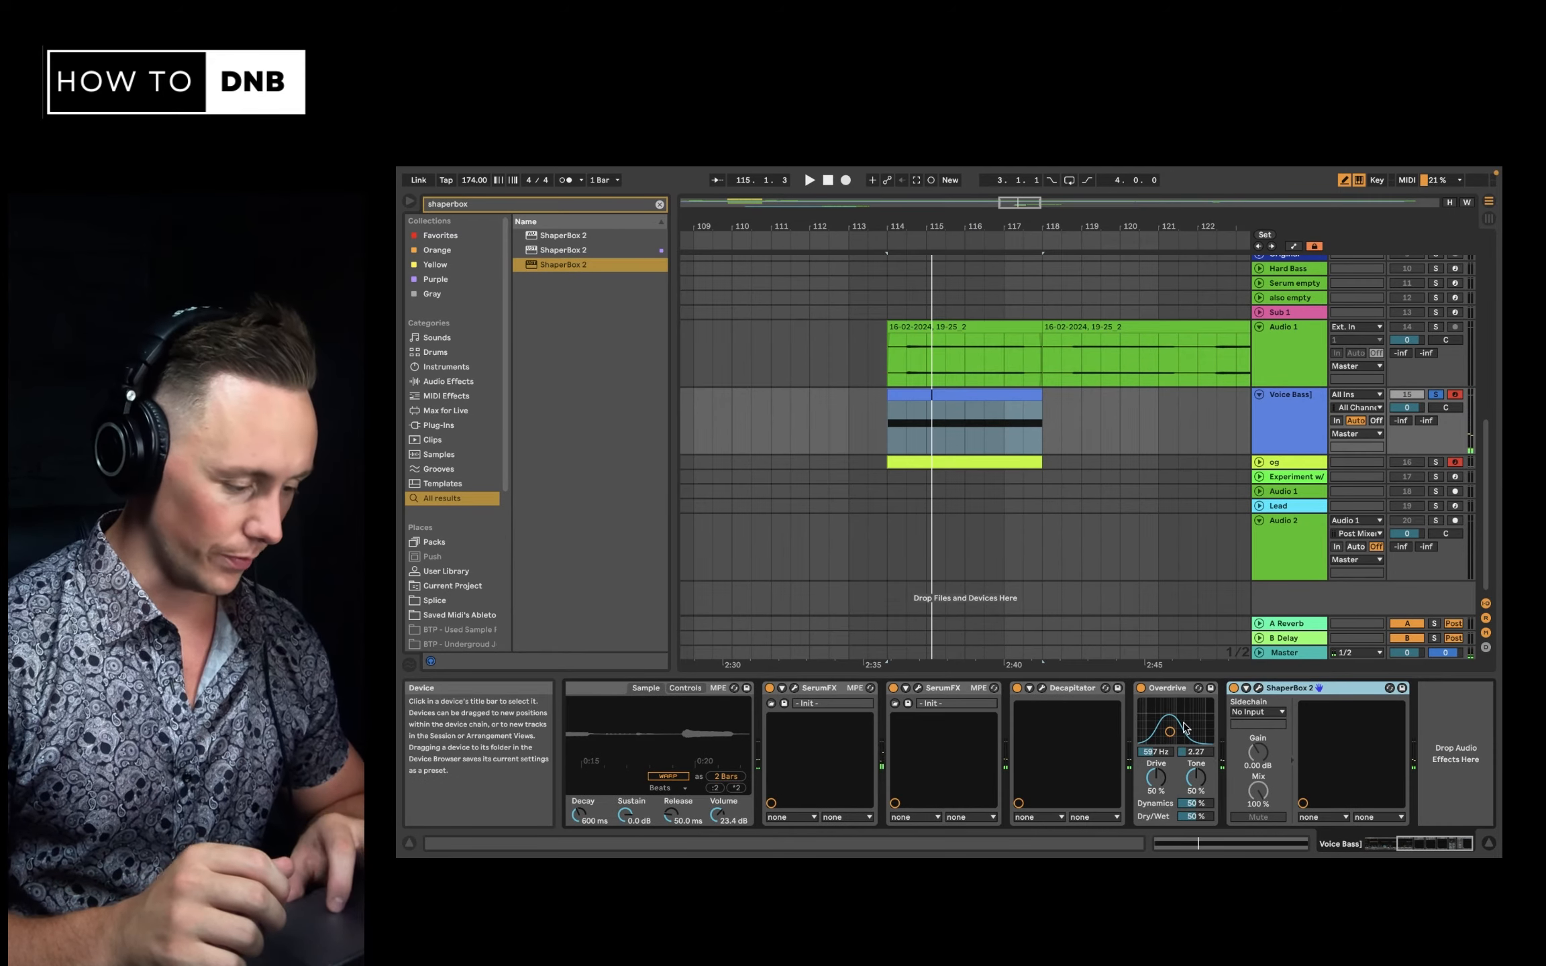
click(1140, 689)
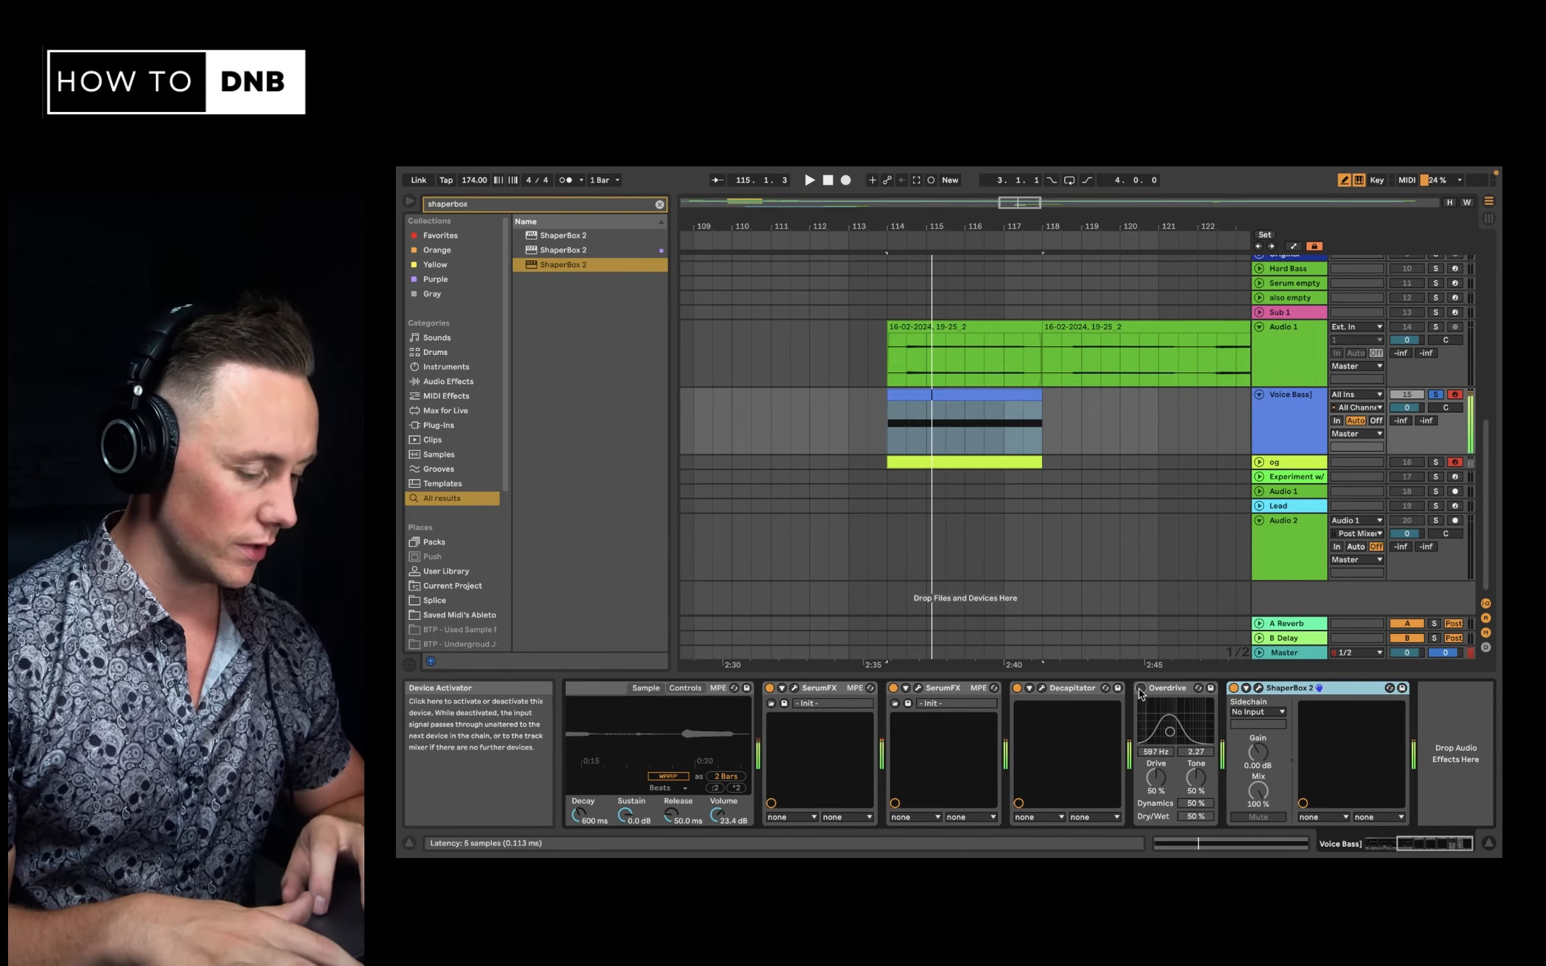
drag(1171, 730, 1201, 736)
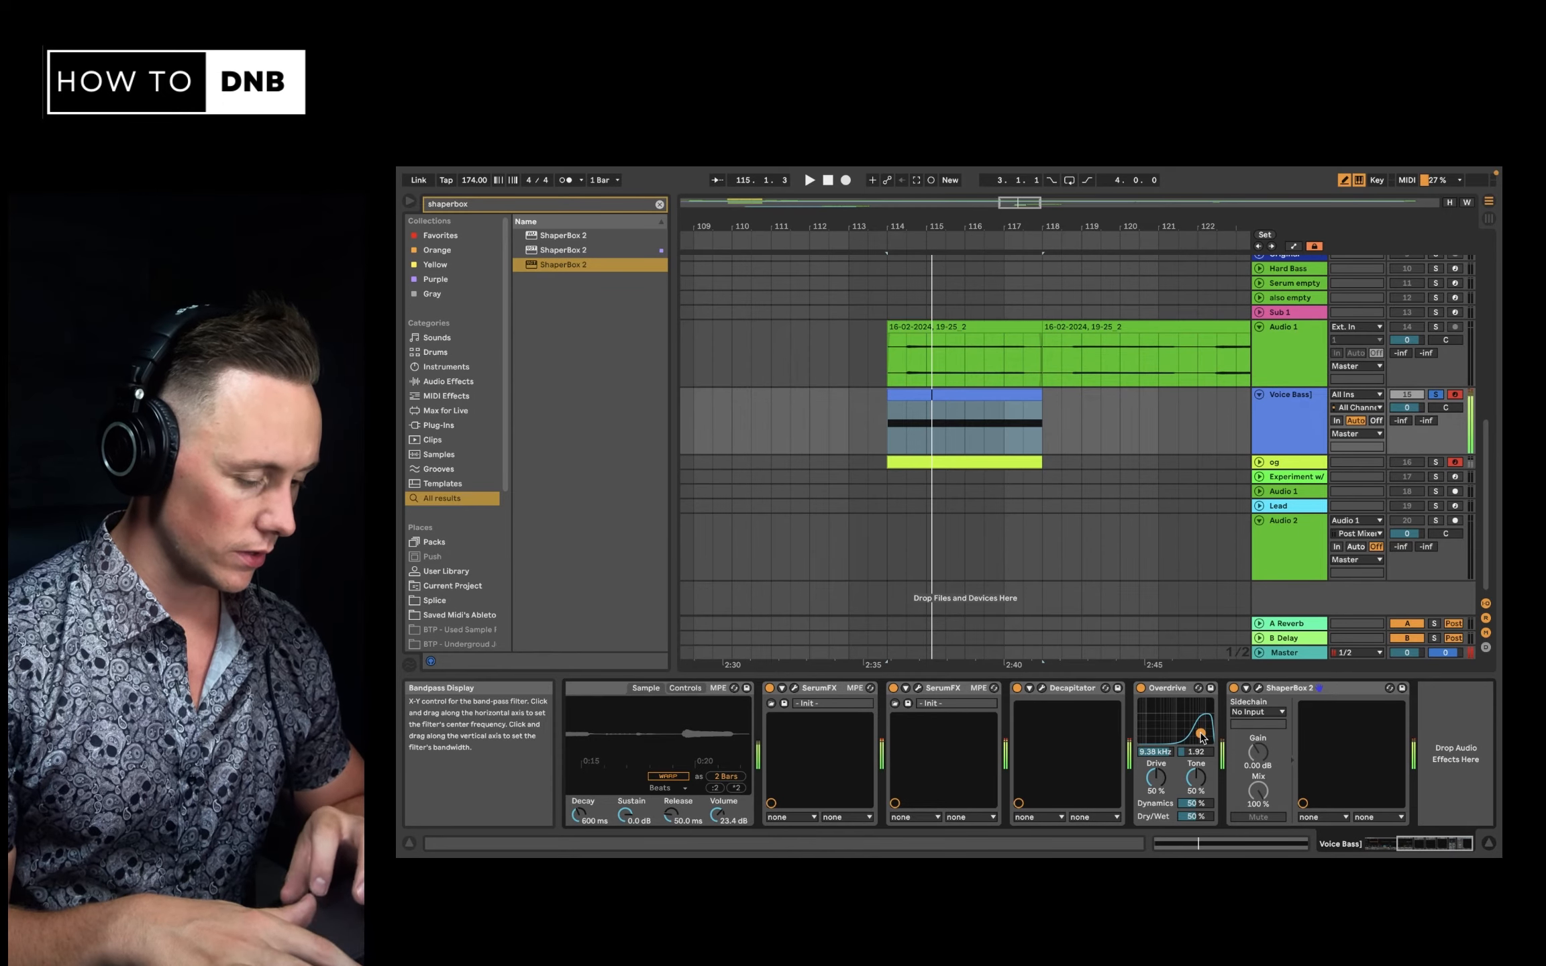
click(1140, 689)
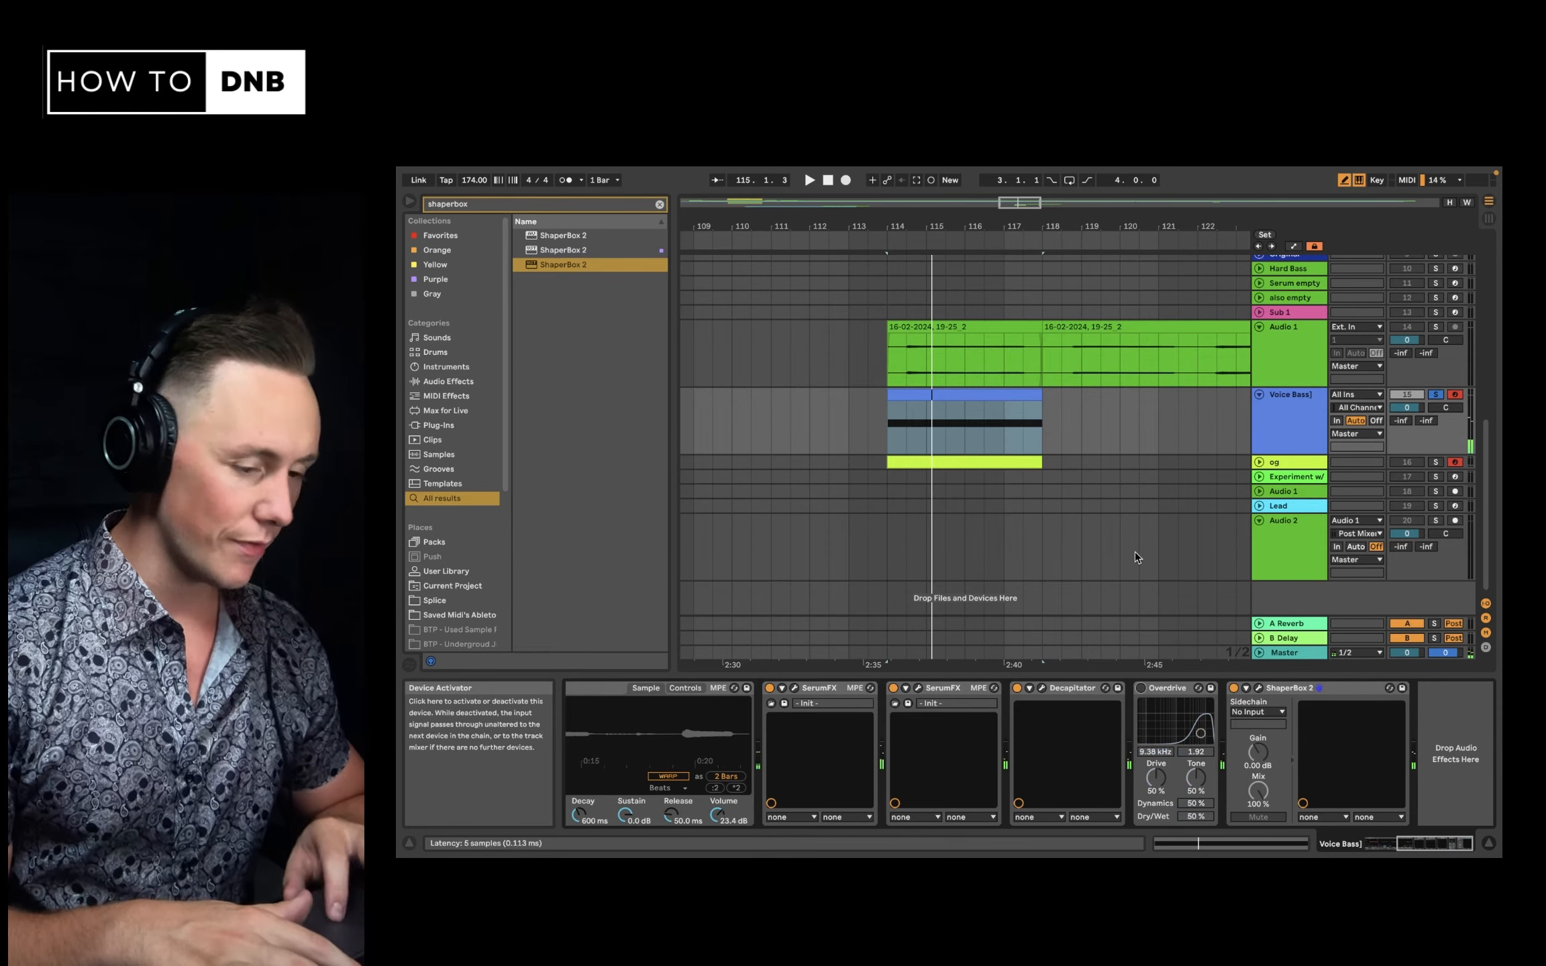
Search the browser for mauto, add MAutoPitch after ShaperBox 2, adjust its formant shift and close its window
click(657, 204)
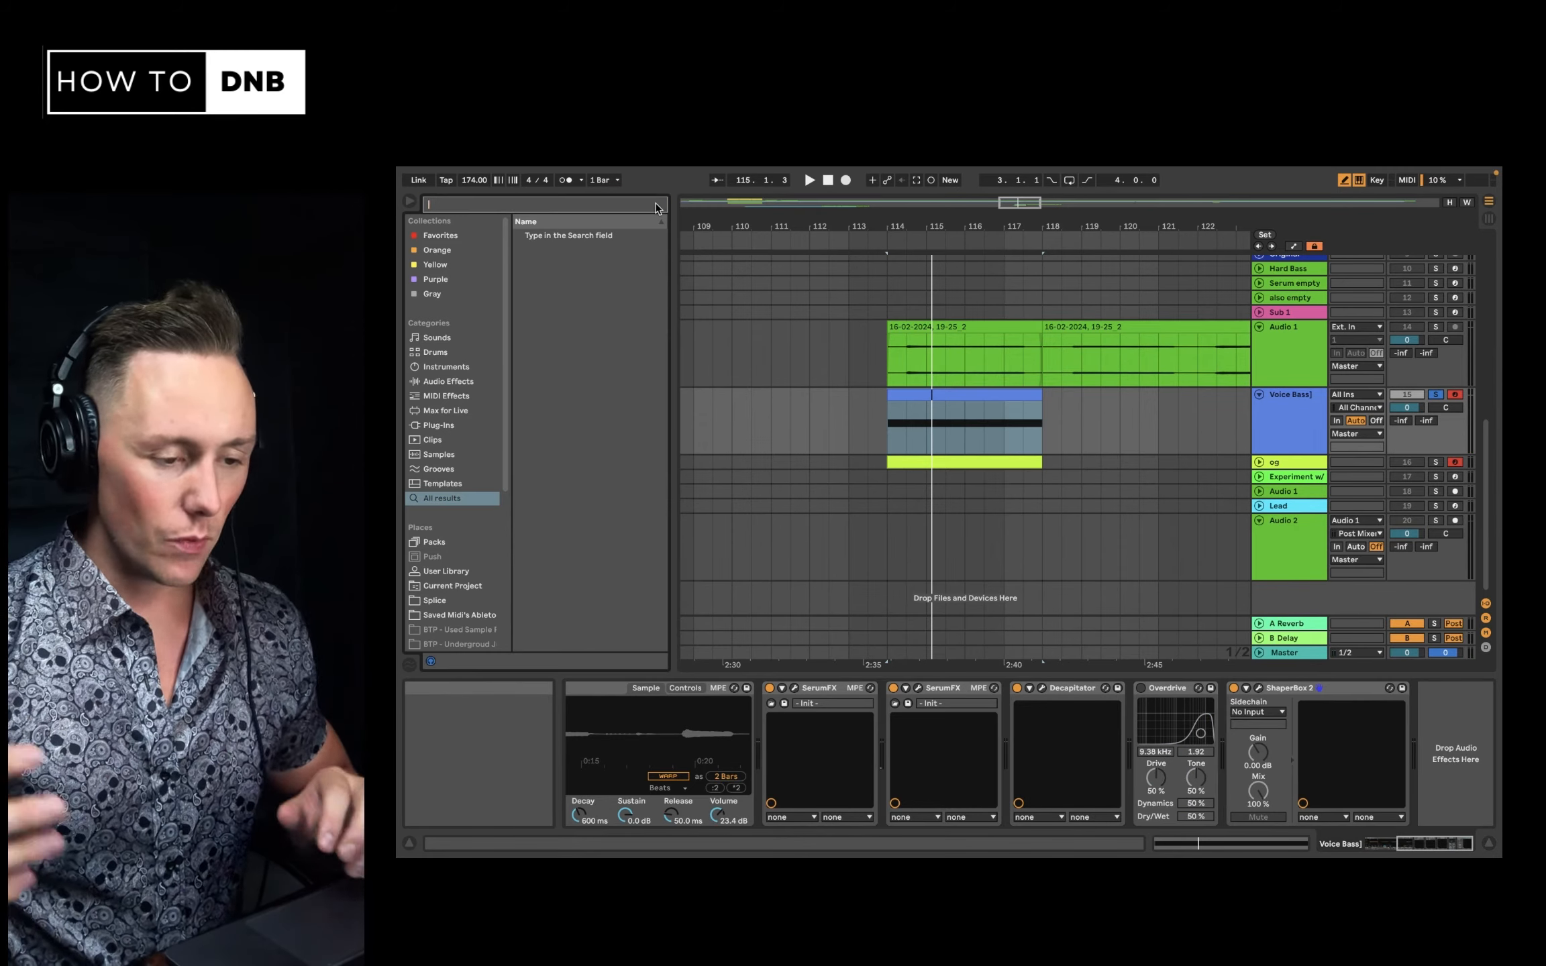
text(m)
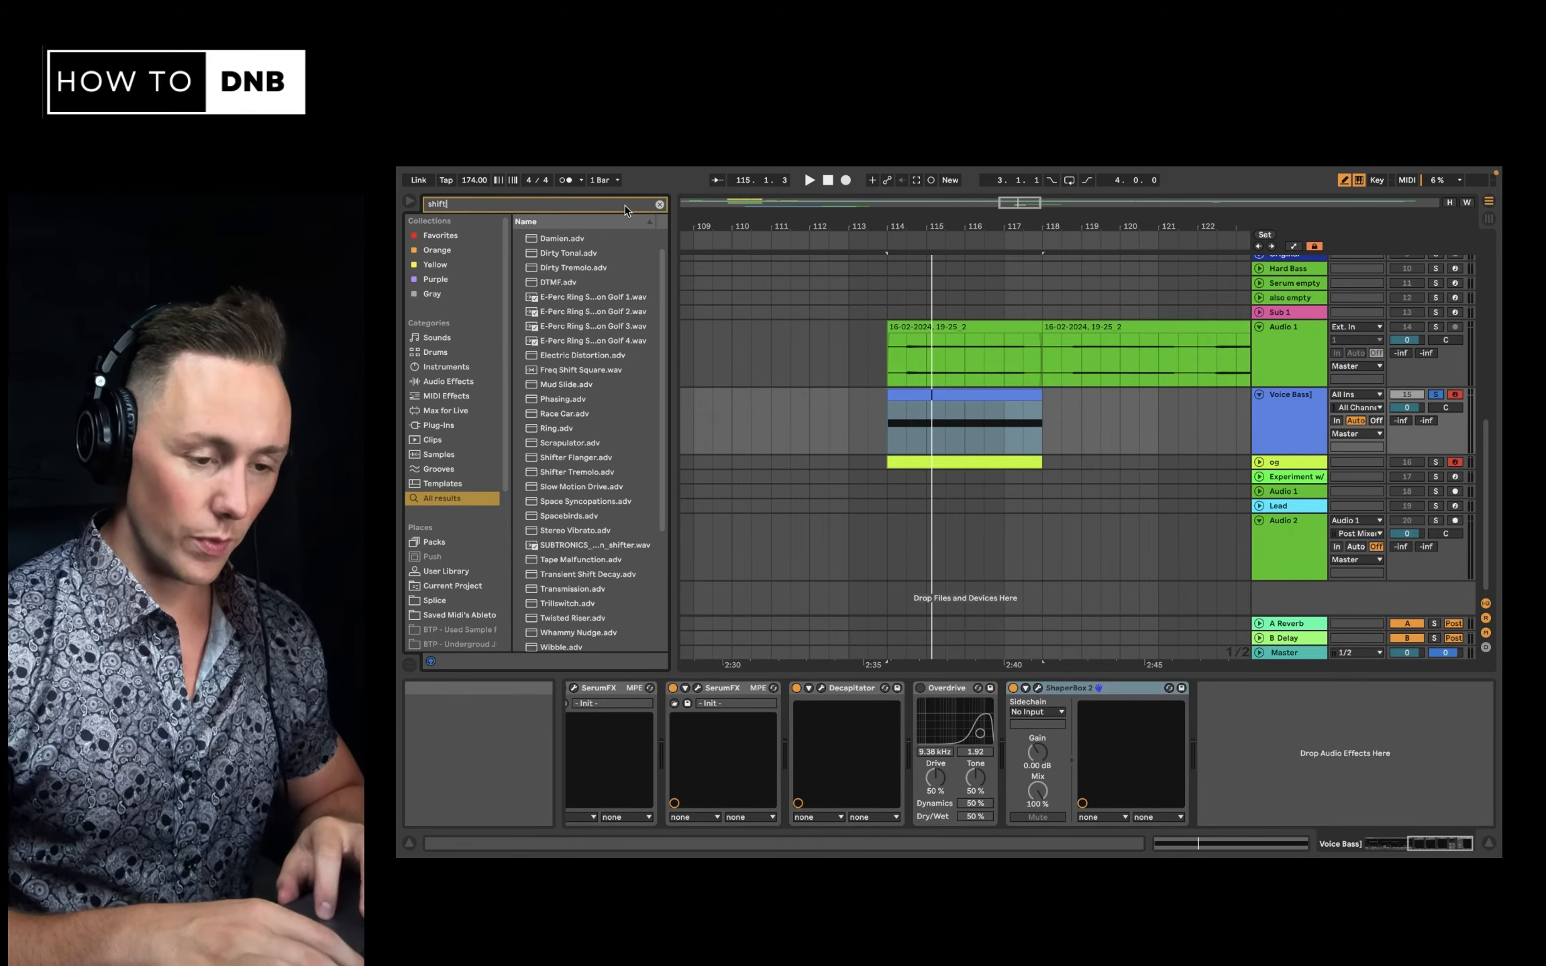
text(auto)
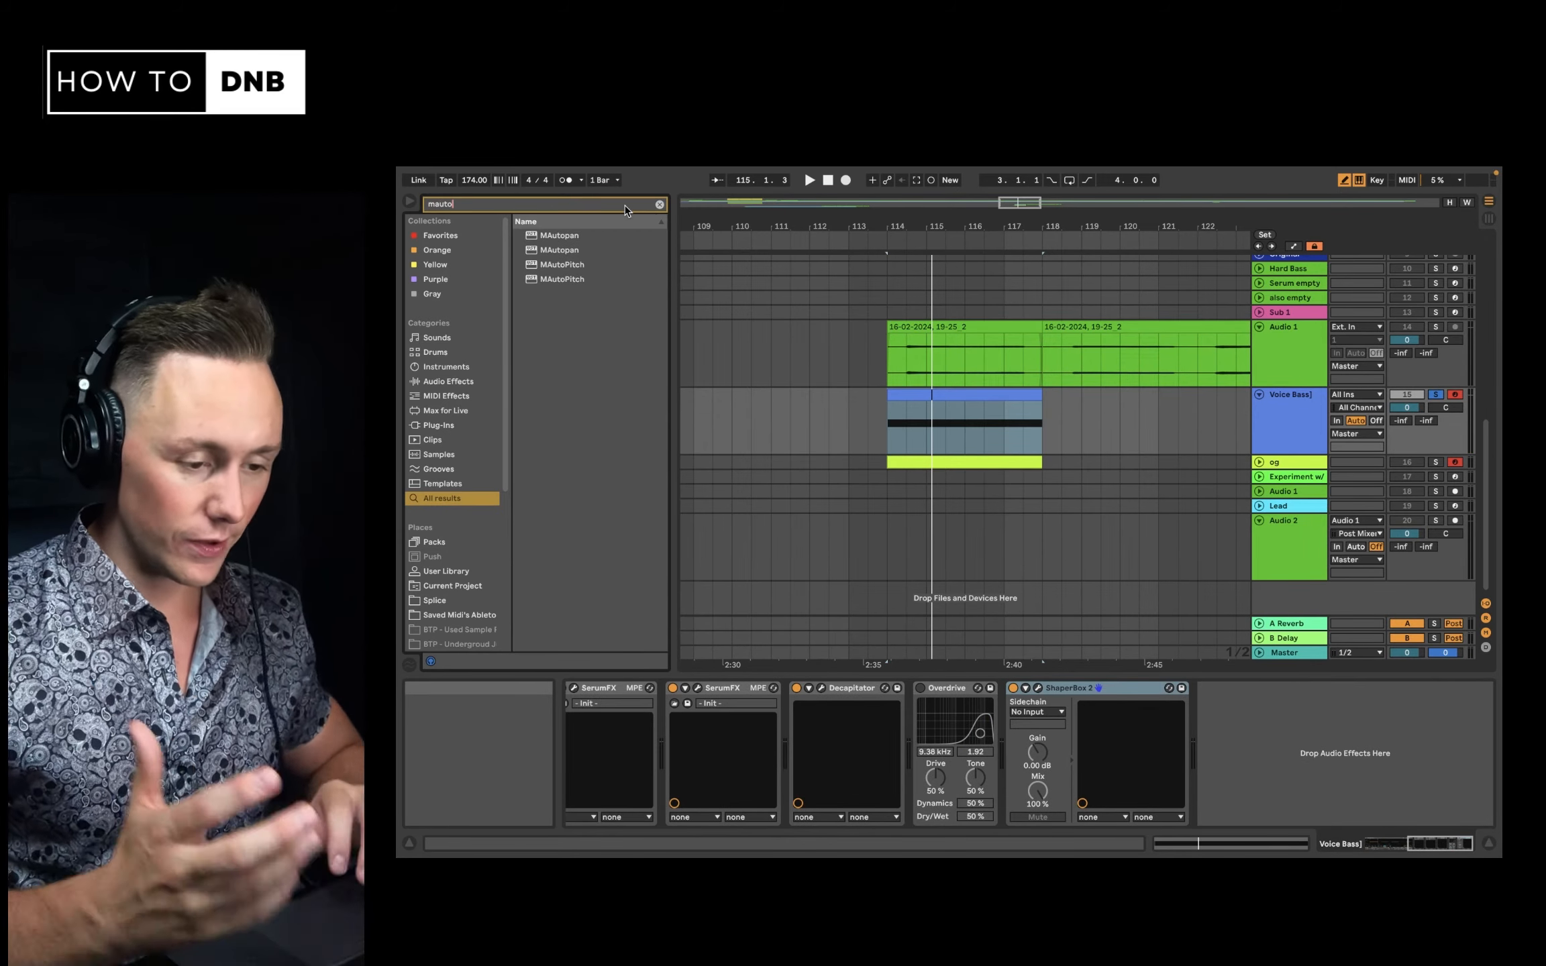
double_click(590, 264)
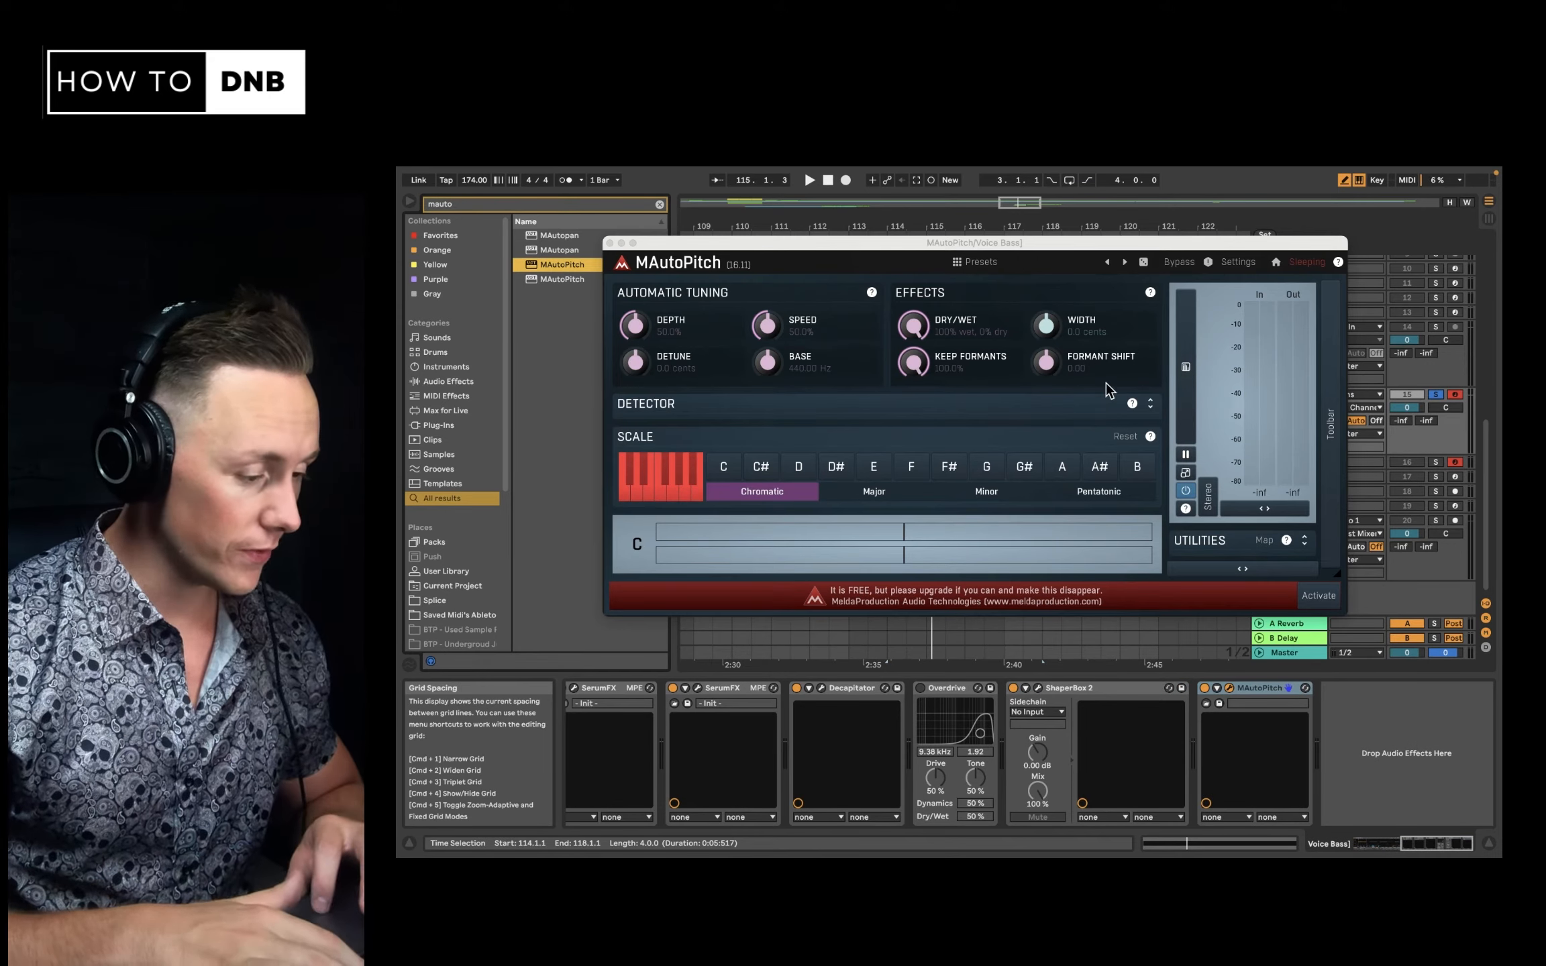
drag(1045, 360, 1044, 314)
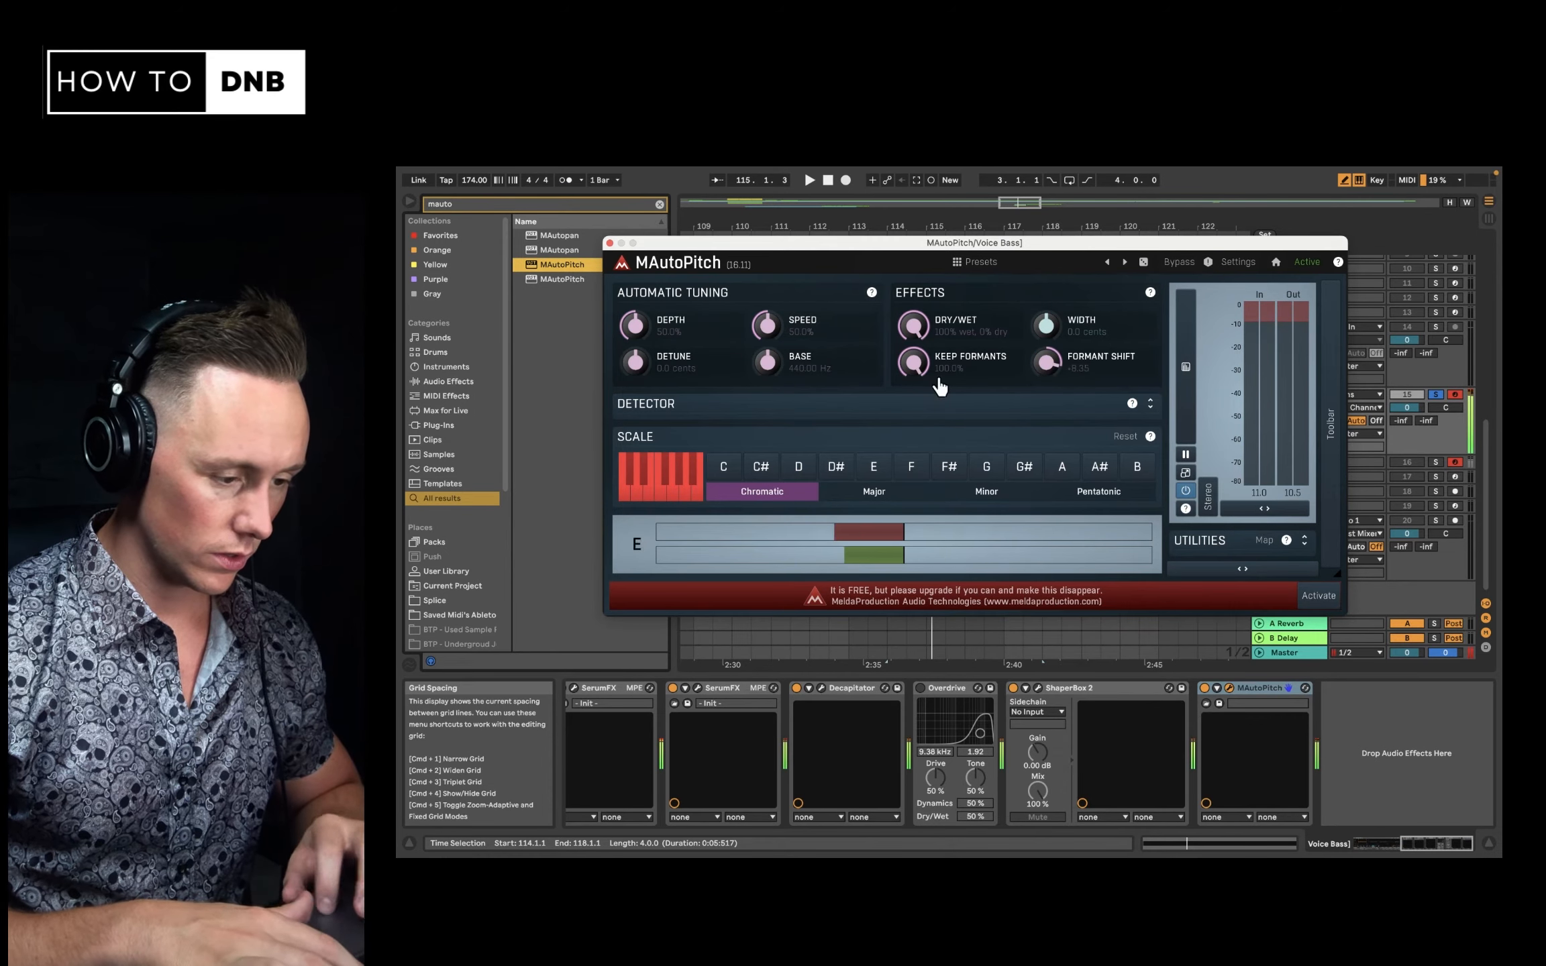
click(609, 243)
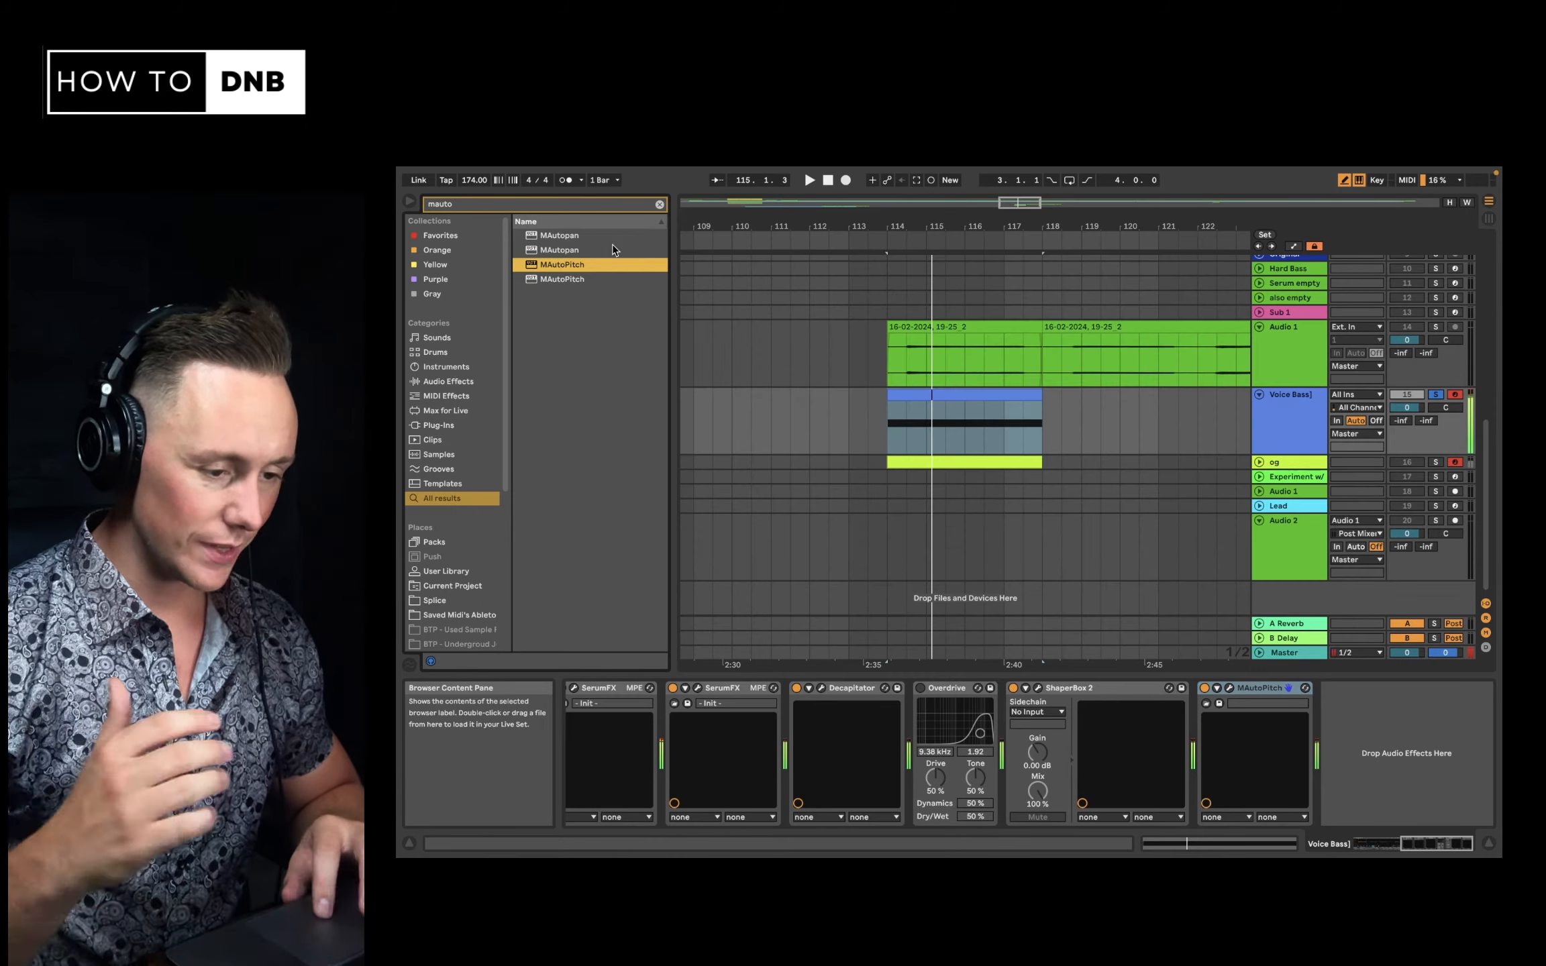
Try a Chorus-Ensemble in Ensemble mode with an adjusted rate at the end of the chain, and remove it
click(659, 206)
text(chorus)
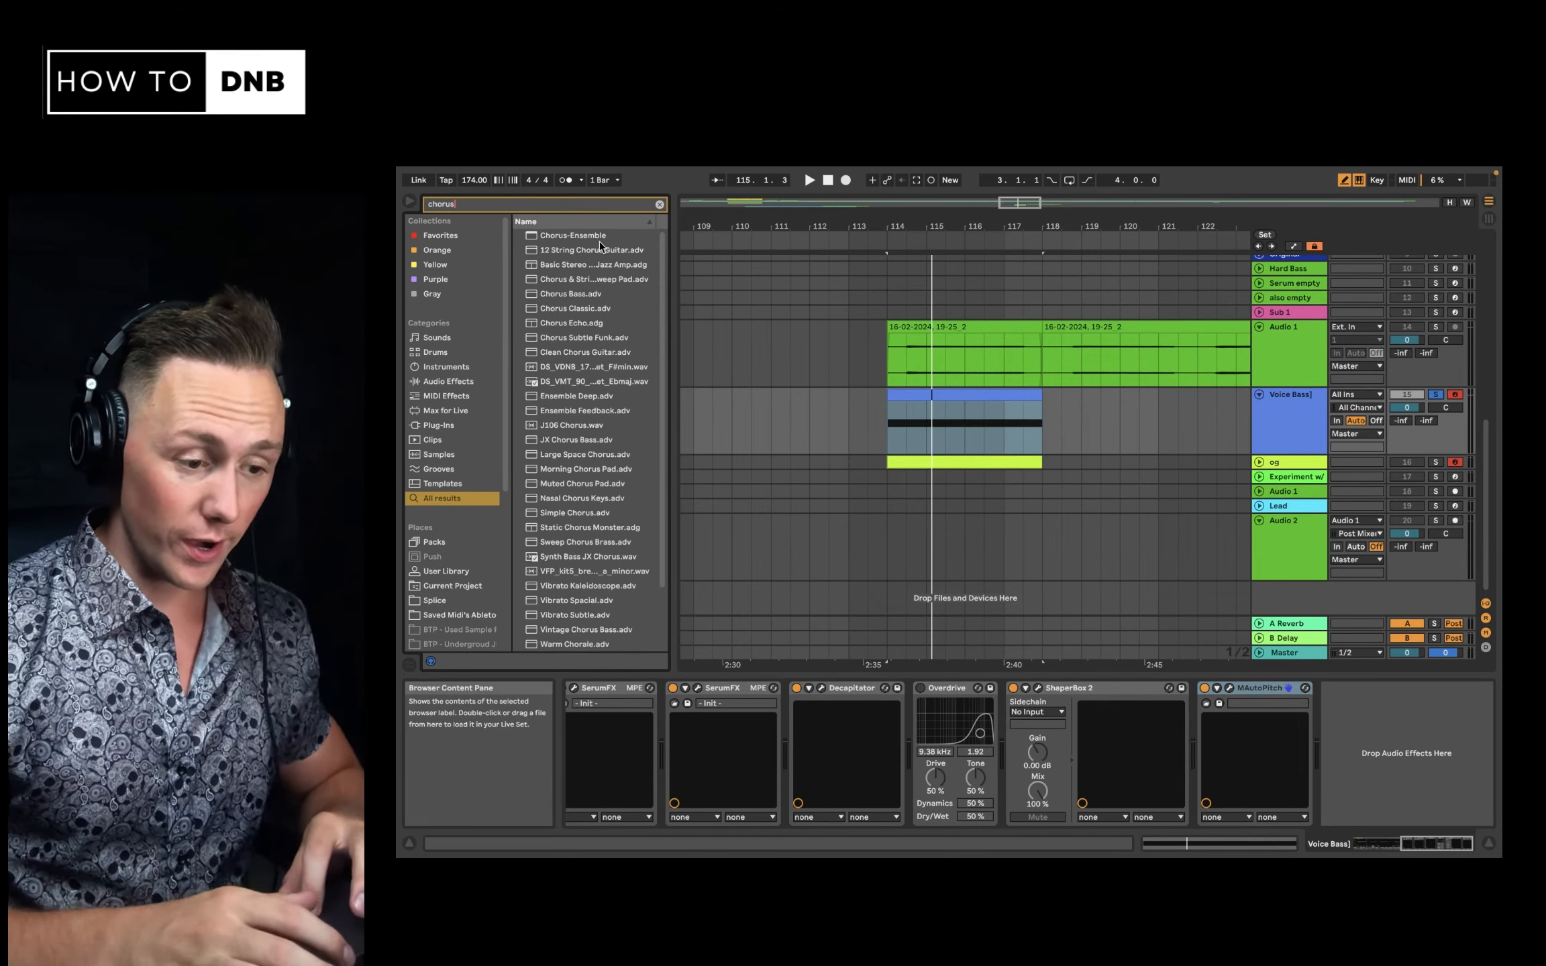
double_click(600, 236)
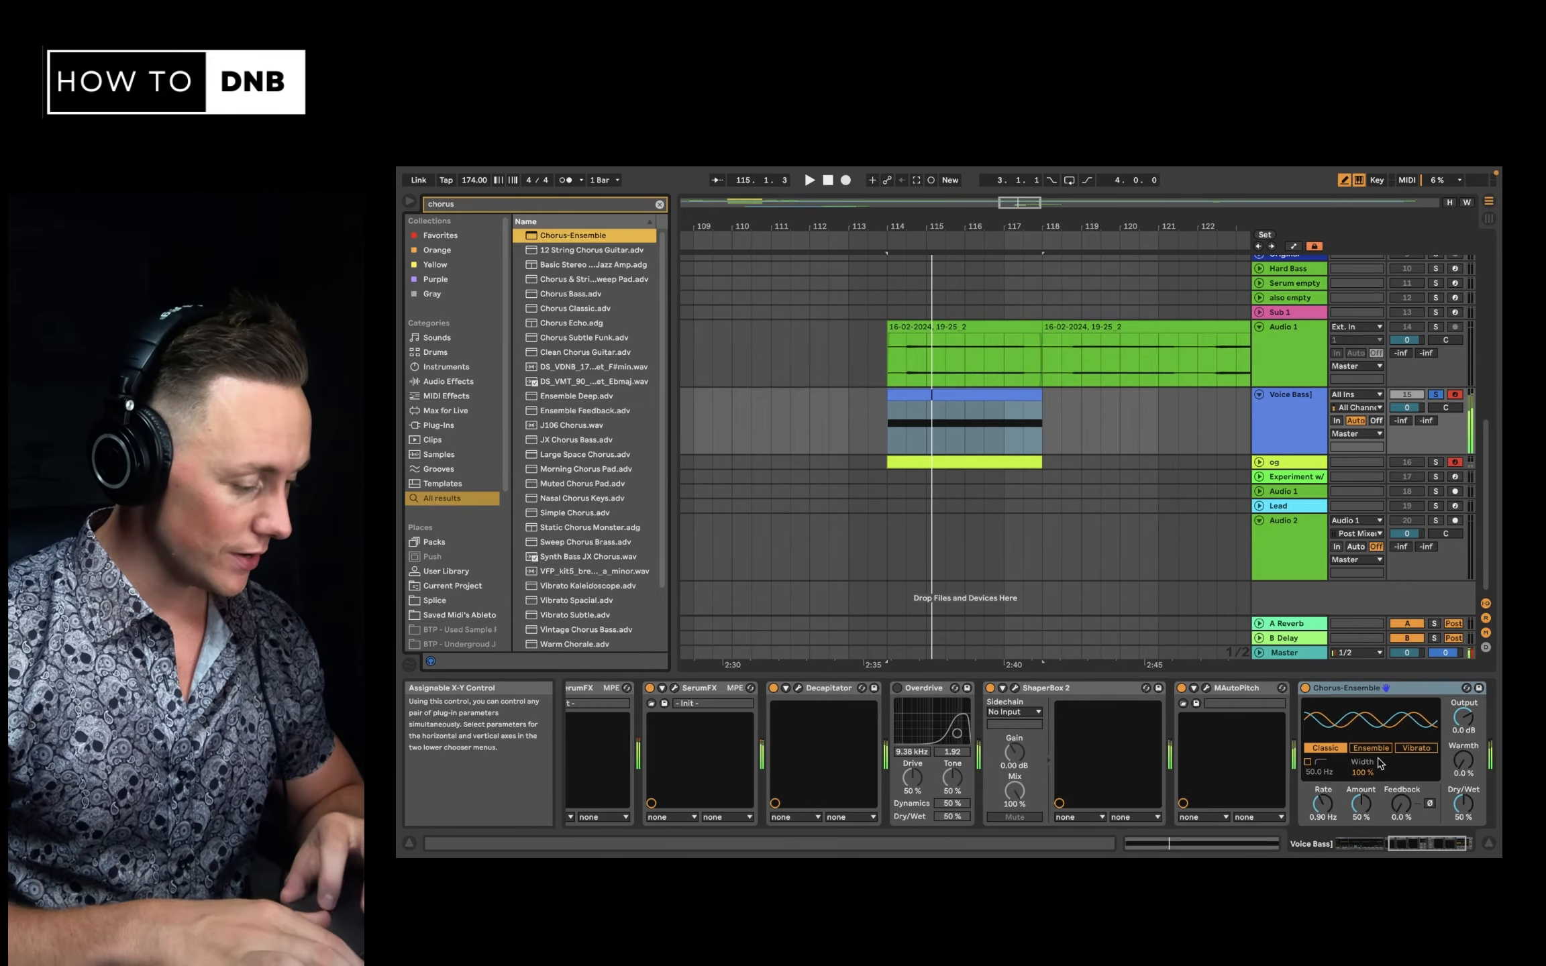
click(1381, 751)
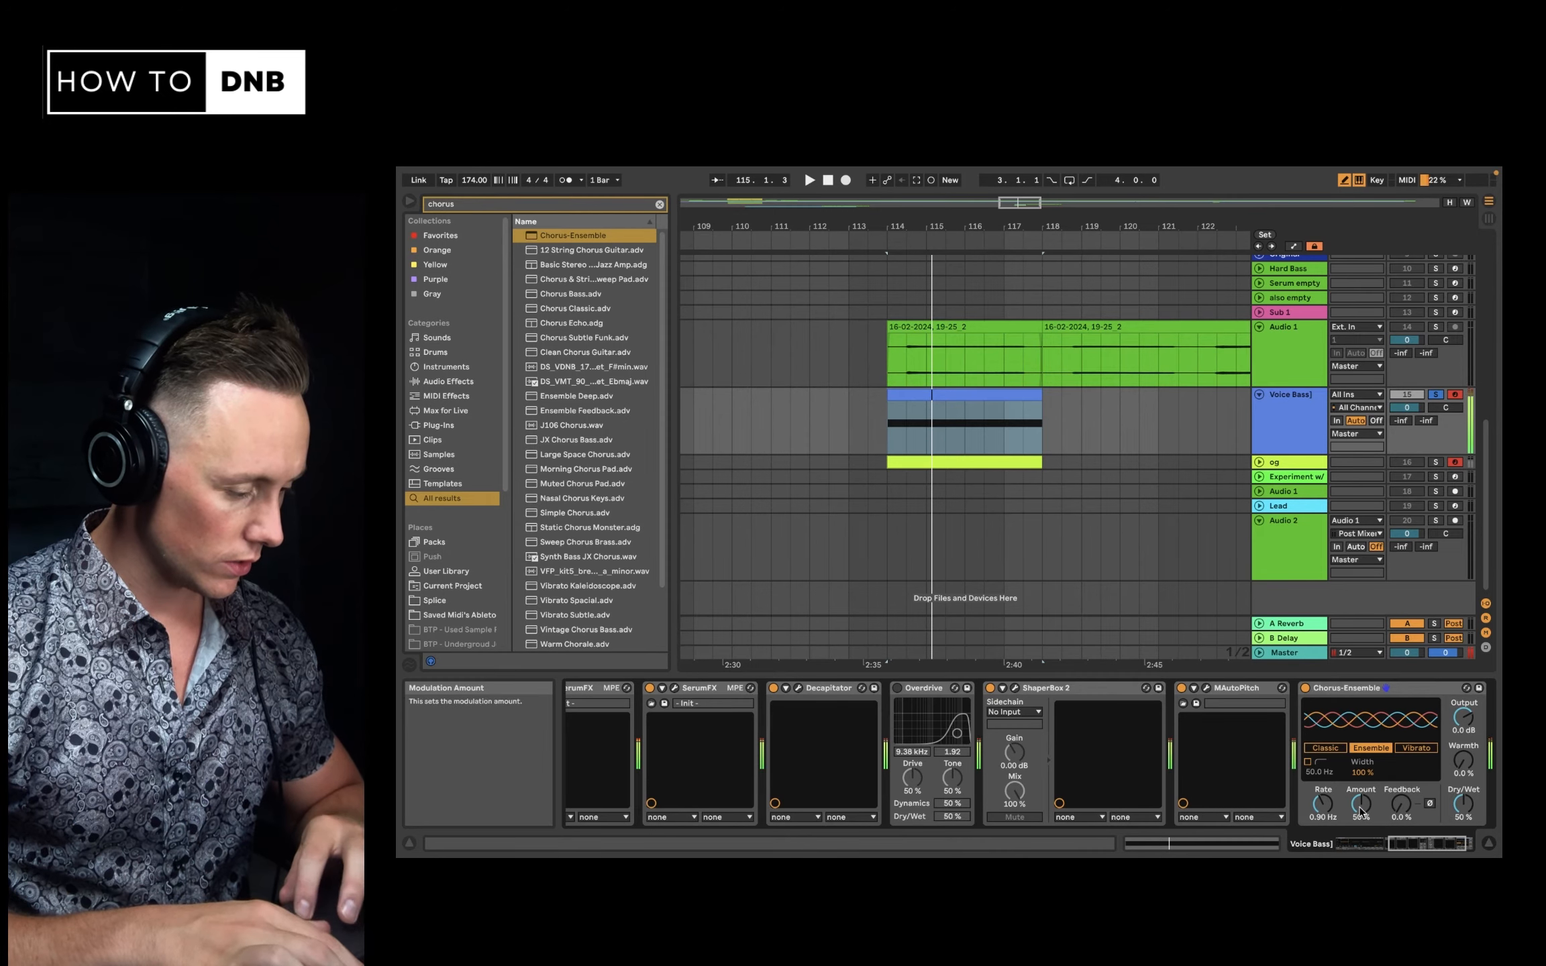
drag(1324, 814, 1323, 826)
key(Delete)
Search the browser for eq, add EQ Eight after MAutoPitch and boost its high shelf by 5.33 dB
click(616, 207)
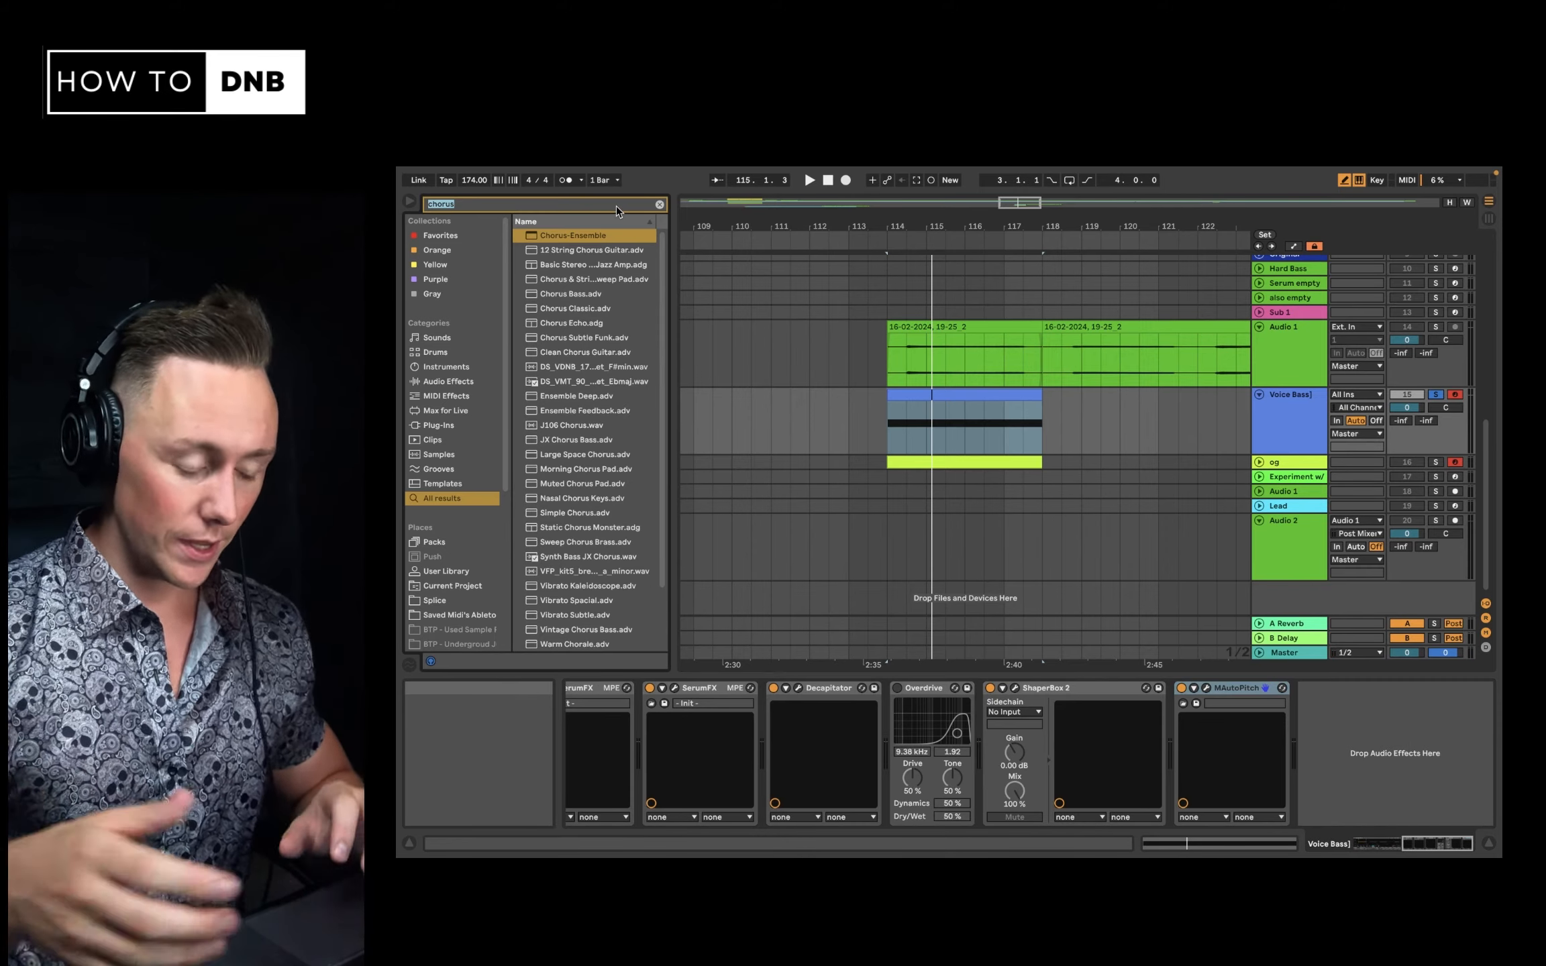
text(eq)
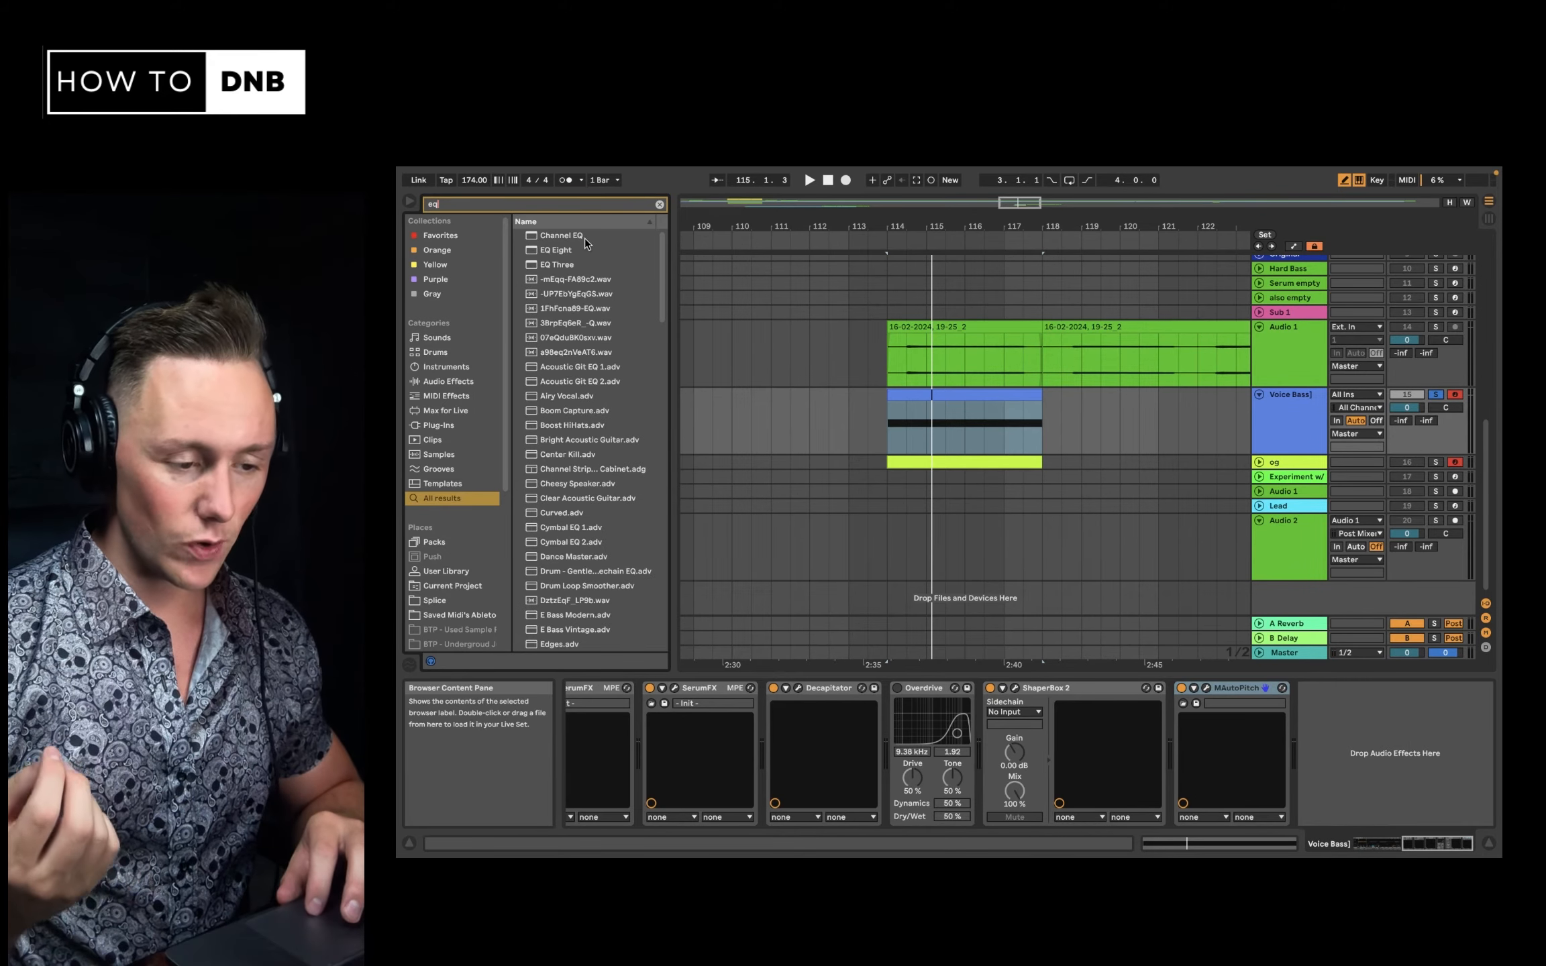
double_click(583, 239)
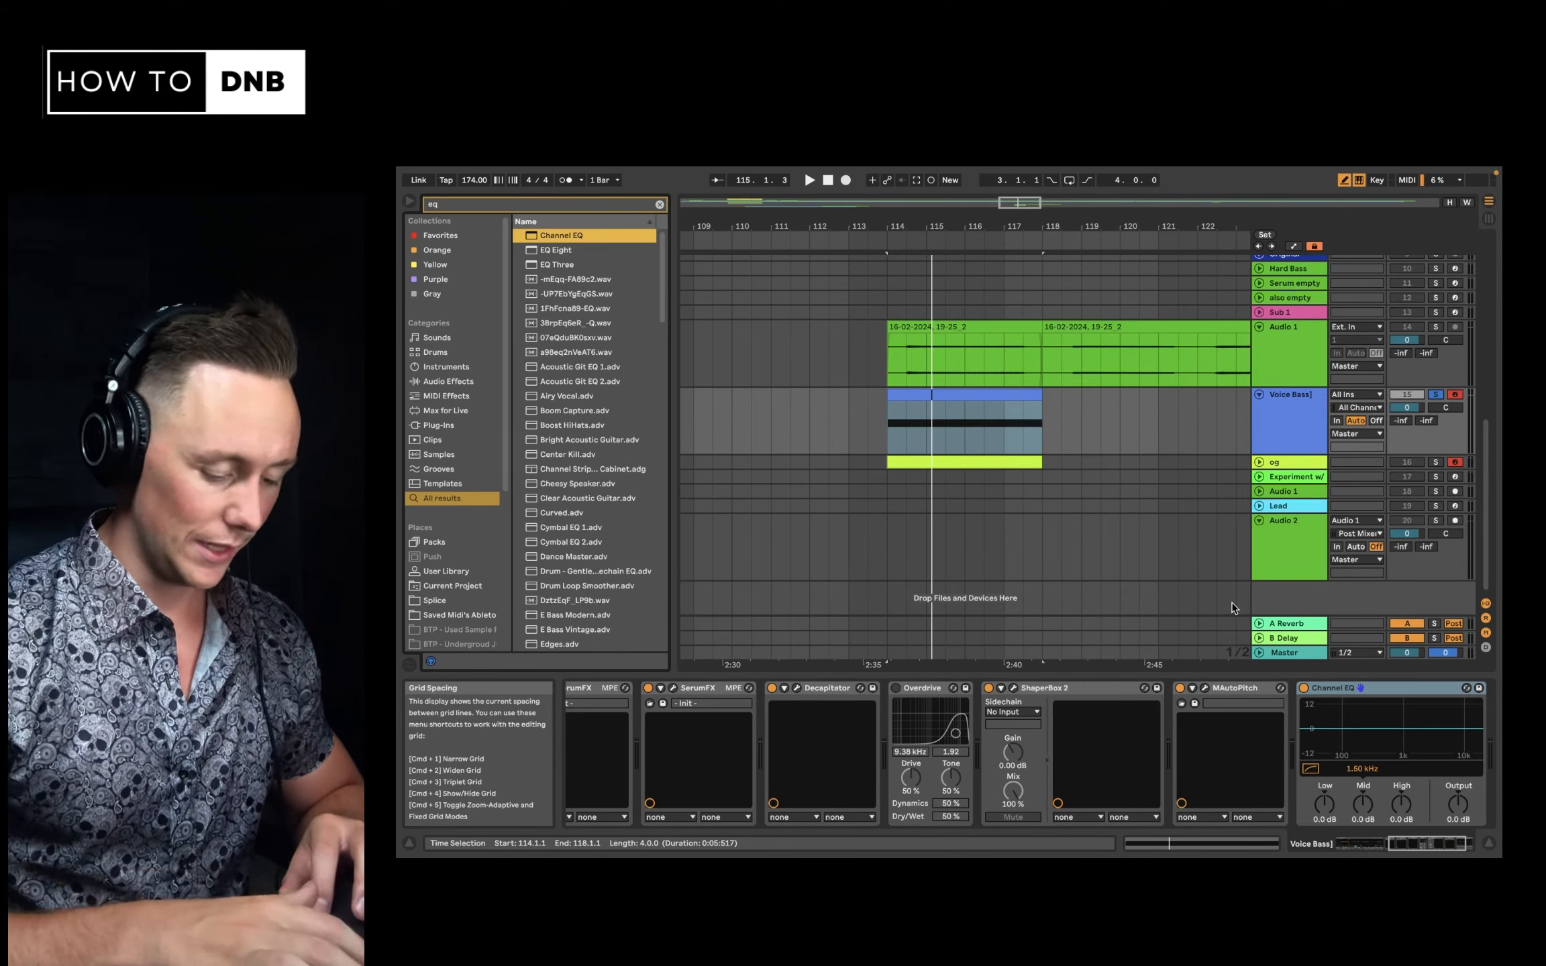
key(Down)
key(Return)
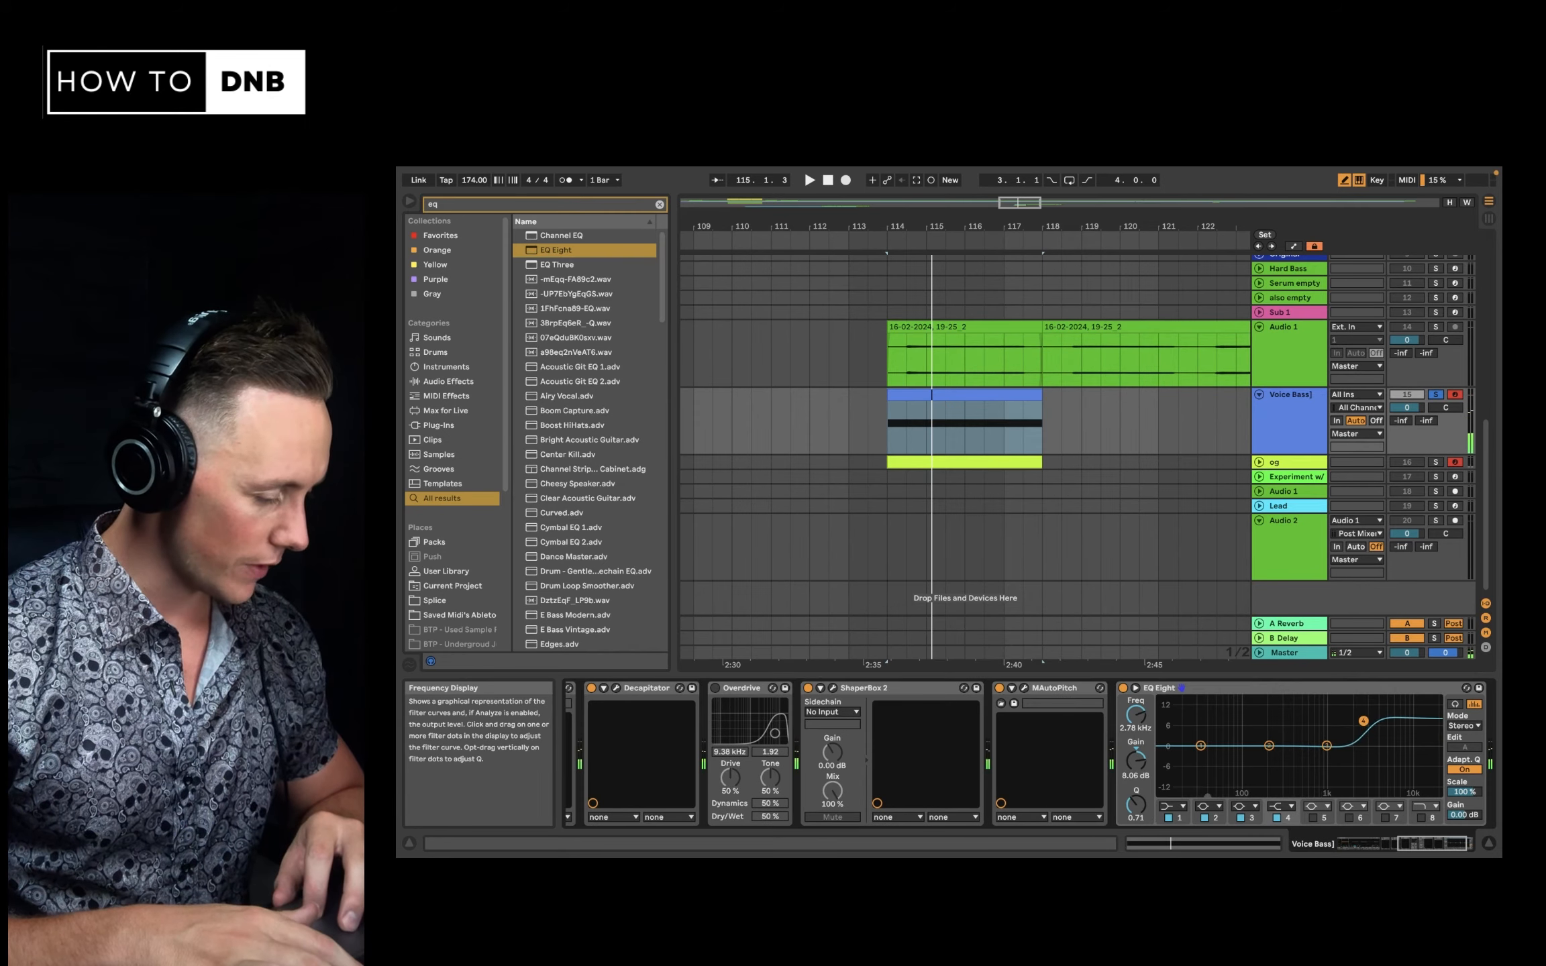
drag(1359, 720, 1326, 735)
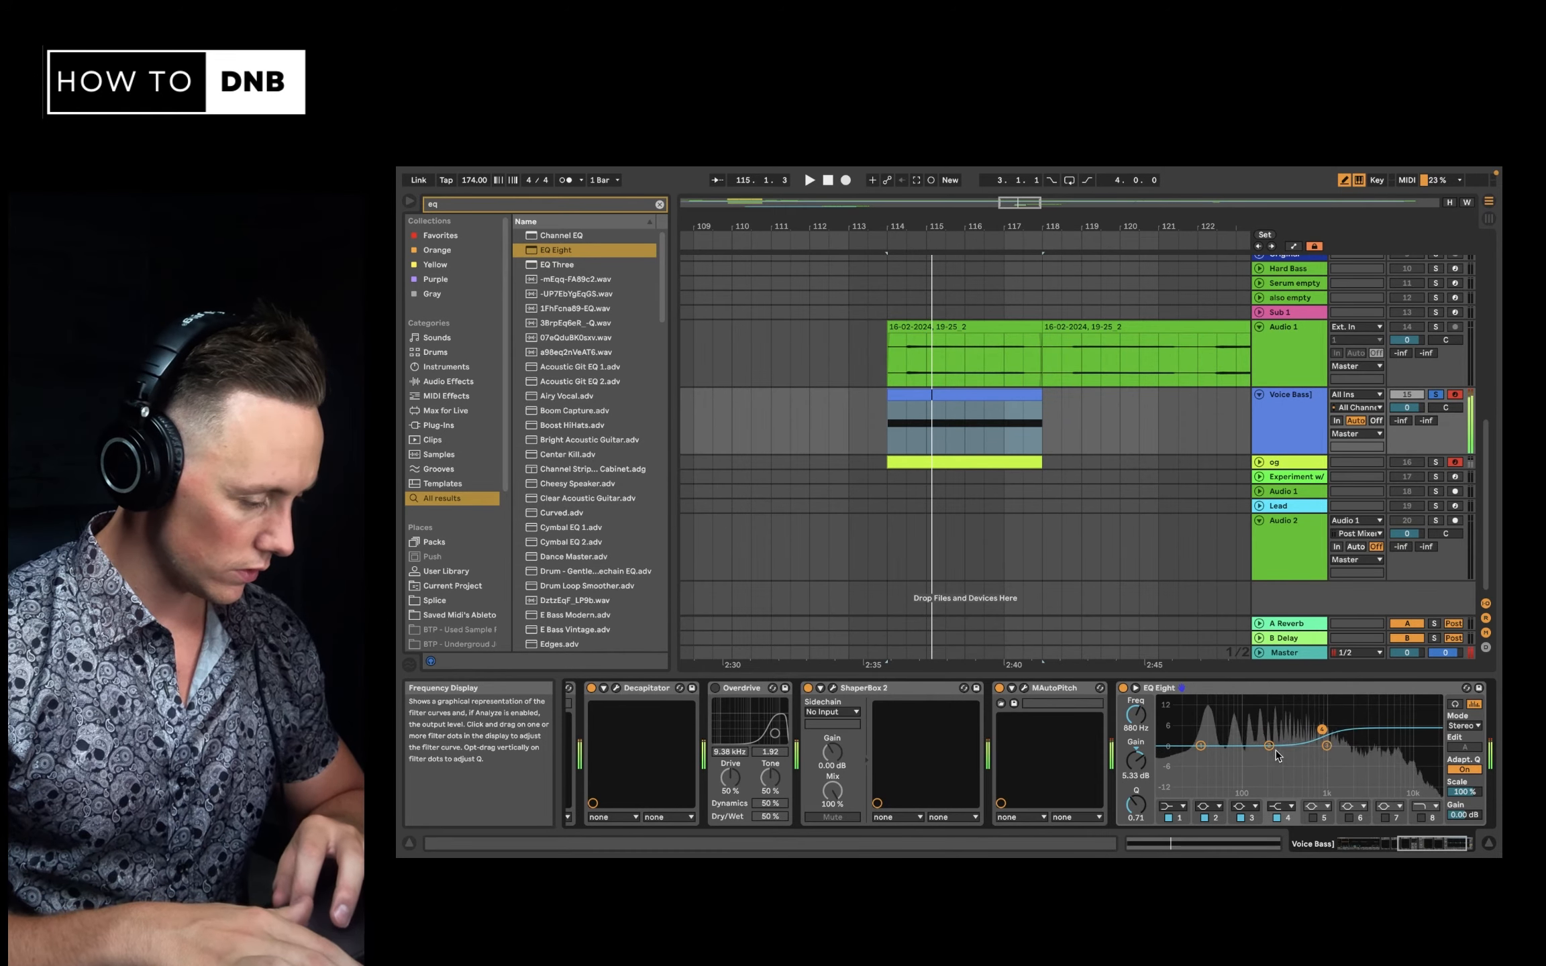
Enable the sampler's pitch envelope with an amount of +12 st and play a test note
scroll(1194, 725, left, 10)
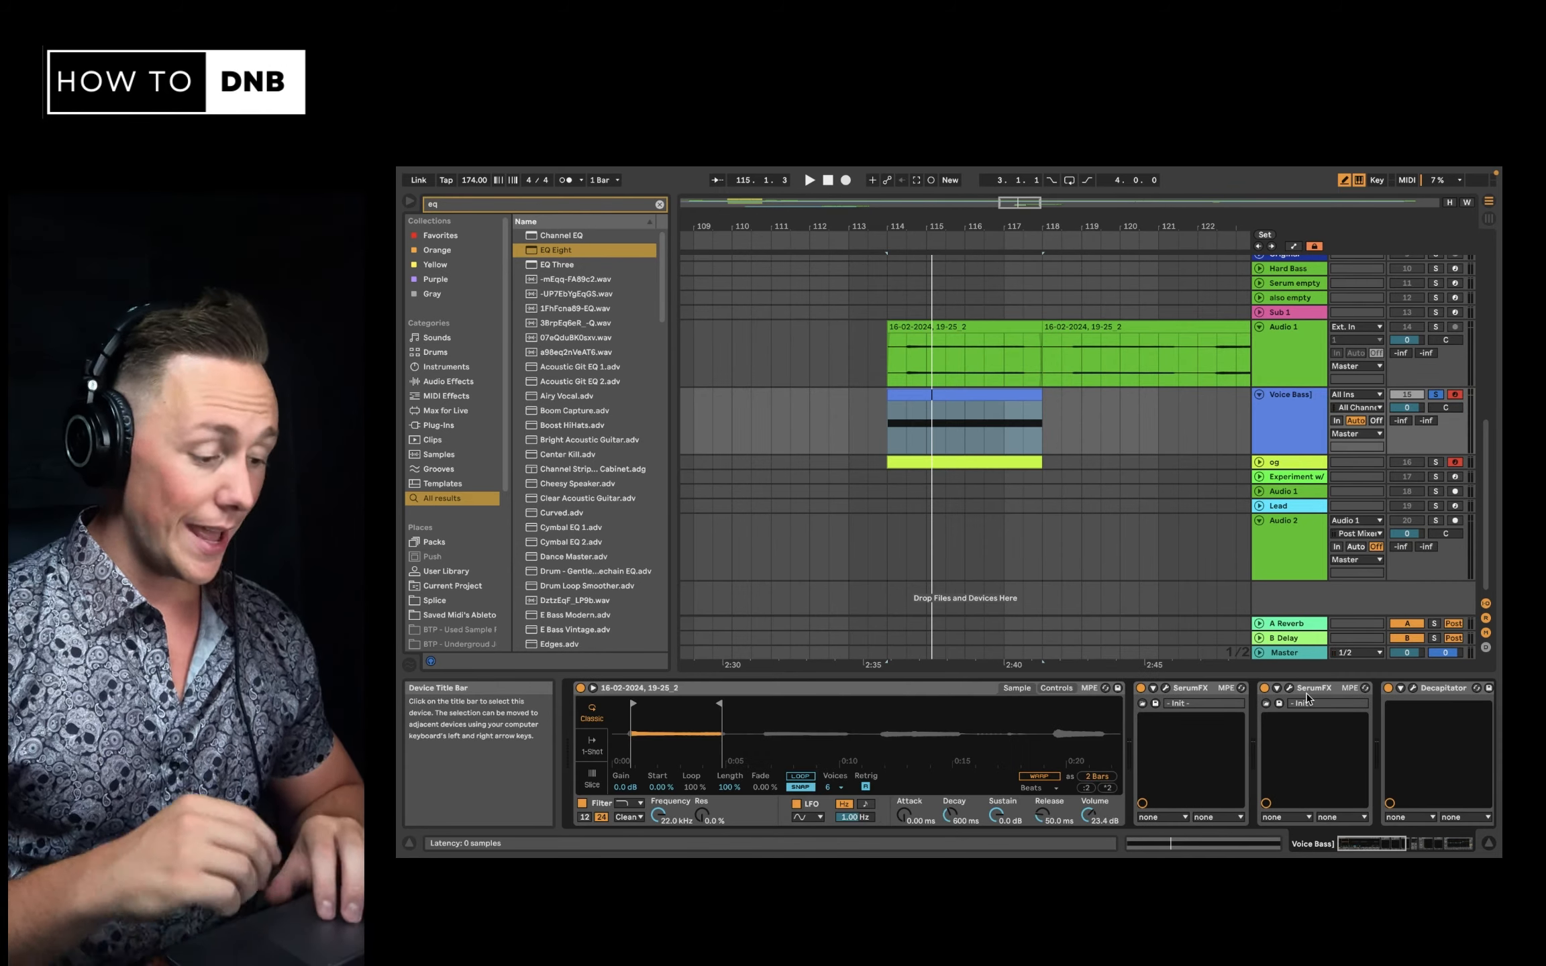
click(1055, 689)
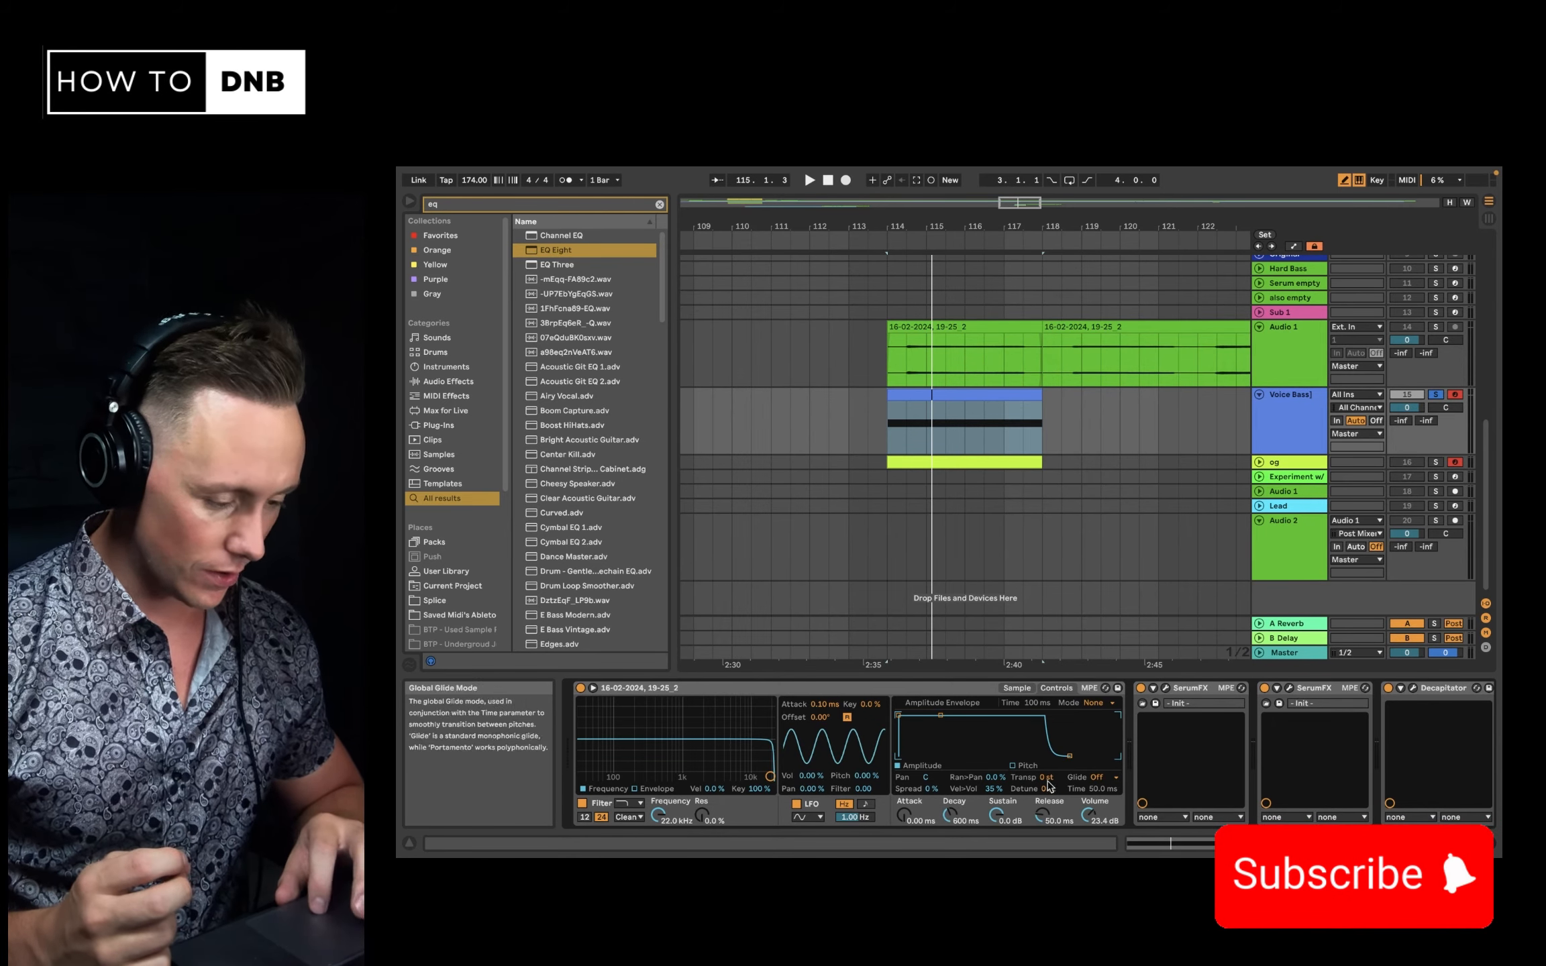
click(1021, 766)
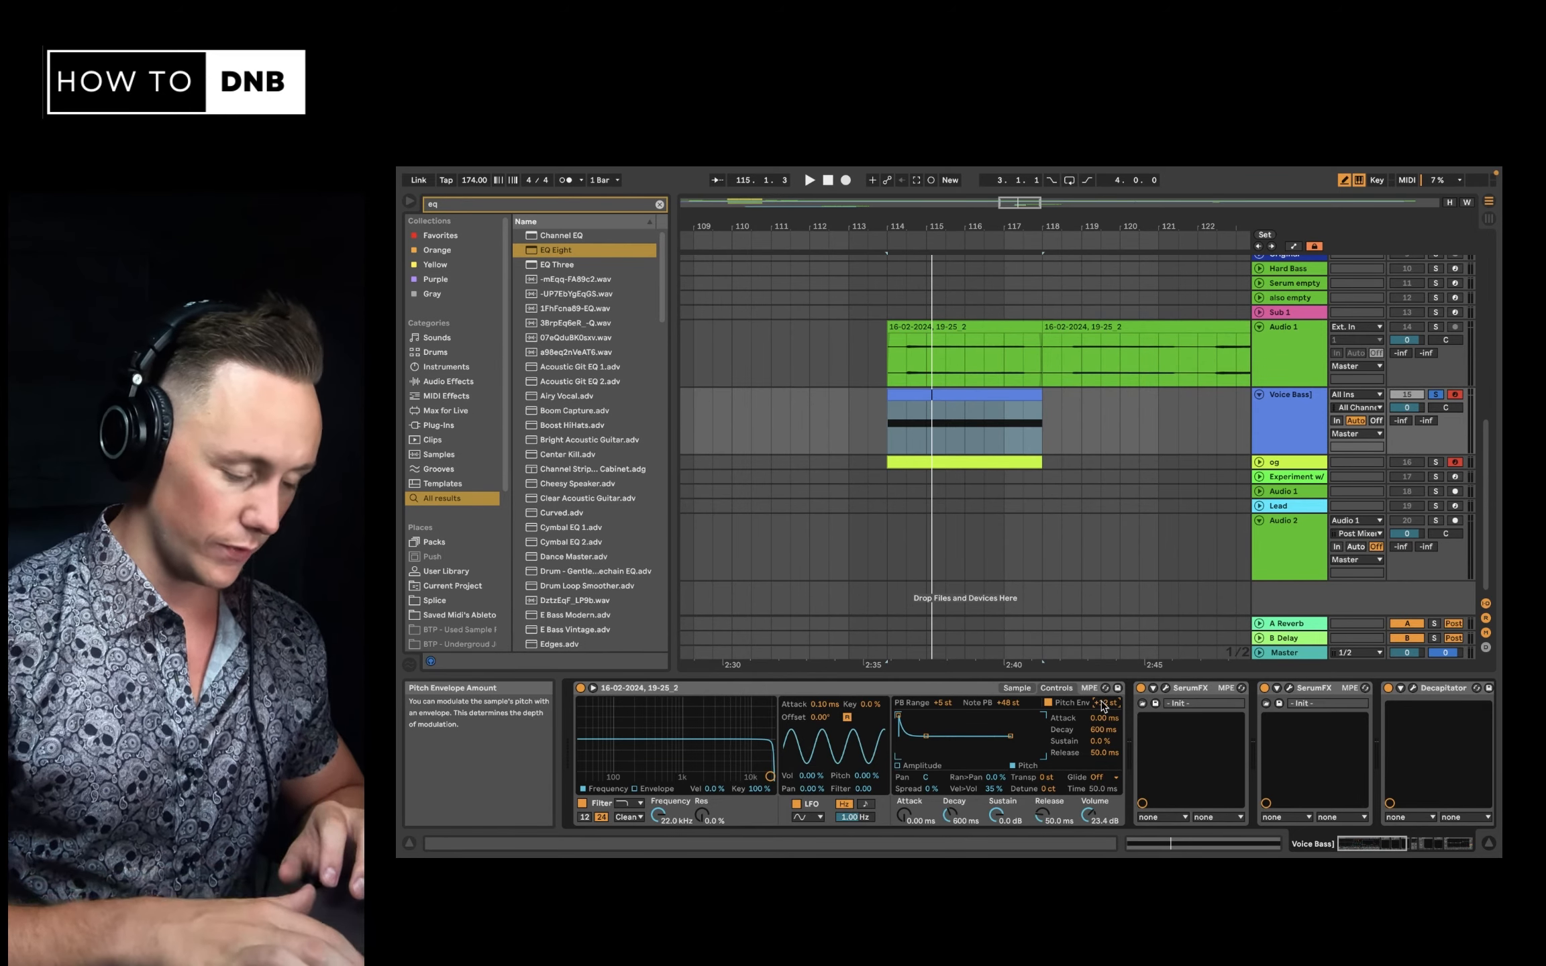
key(a)
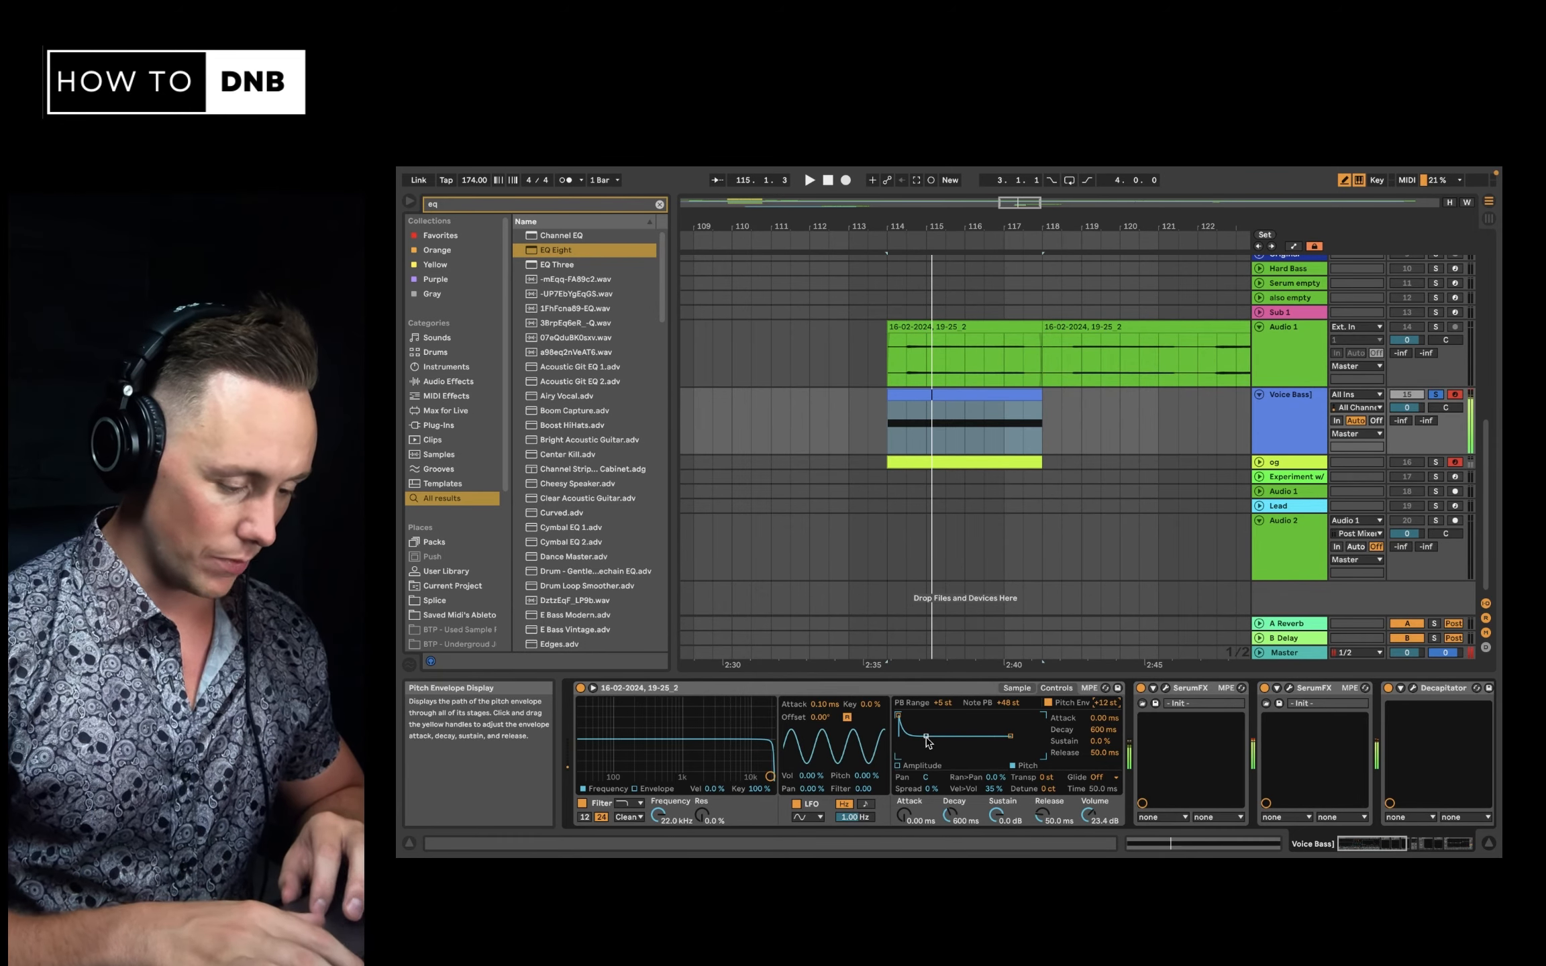
Set the pitch envelope's decay to 20.7 s, sustain to 13% and amount to +17 st while playing notes
mouse_move(927, 736)
mouse_down()
mouse_move(945, 735)
mouse_move(922, 716)
mouse_move(1006, 758)
mouse_move(943, 748)
mouse_move(946, 733)
mouse_up()
key(a)
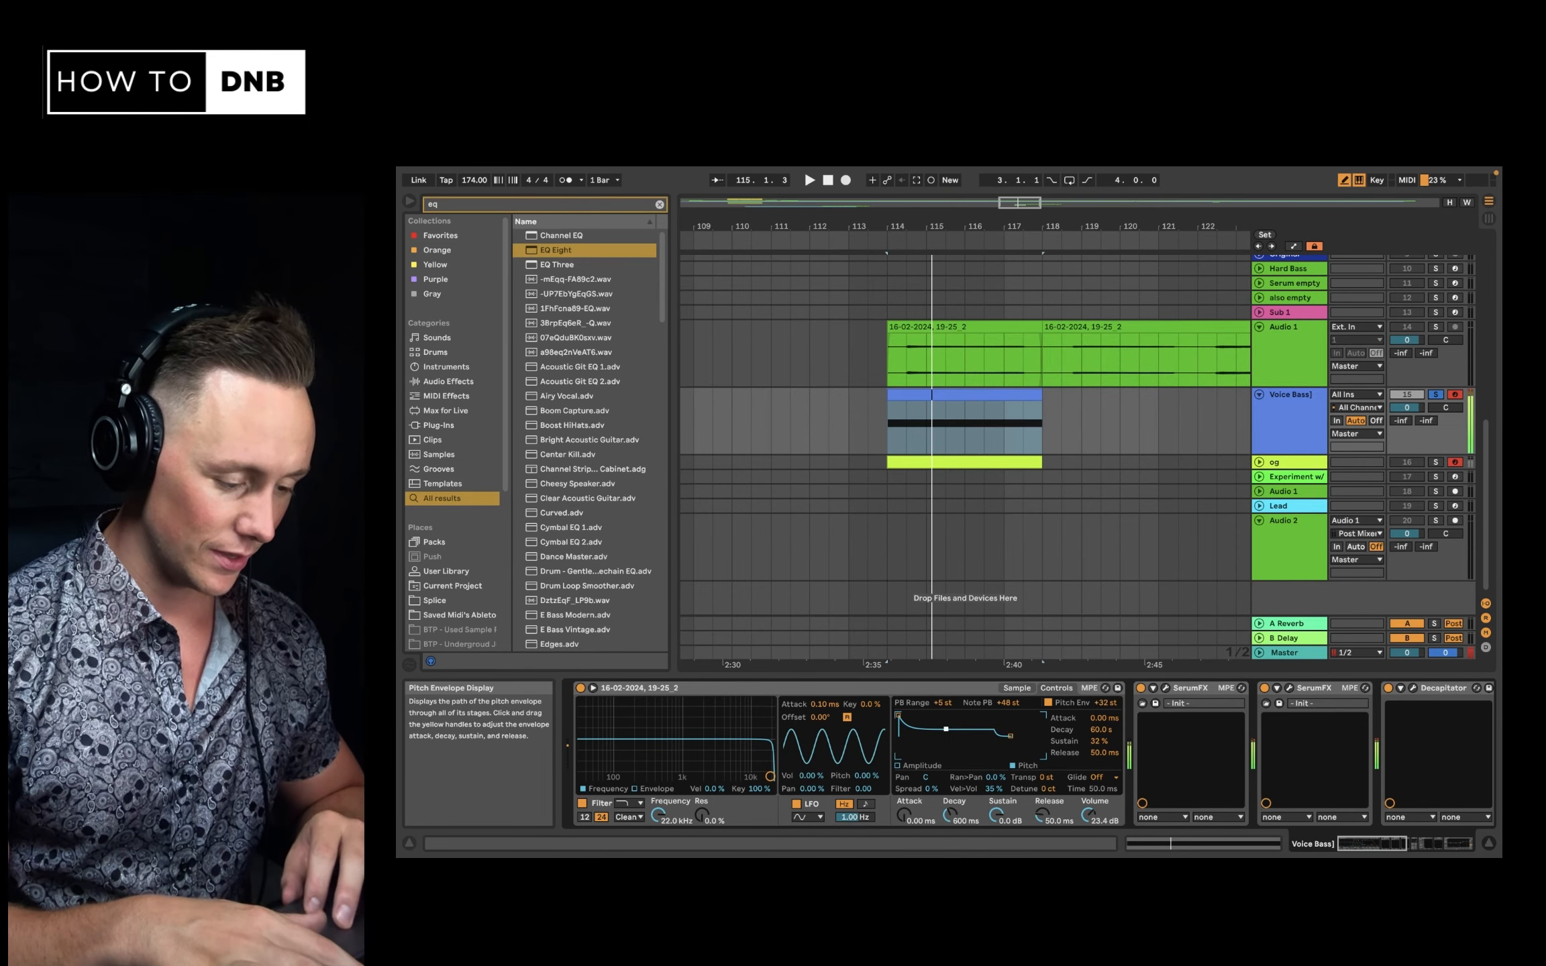
drag(947, 729, 946, 737)
drag(1105, 704, 1106, 715)
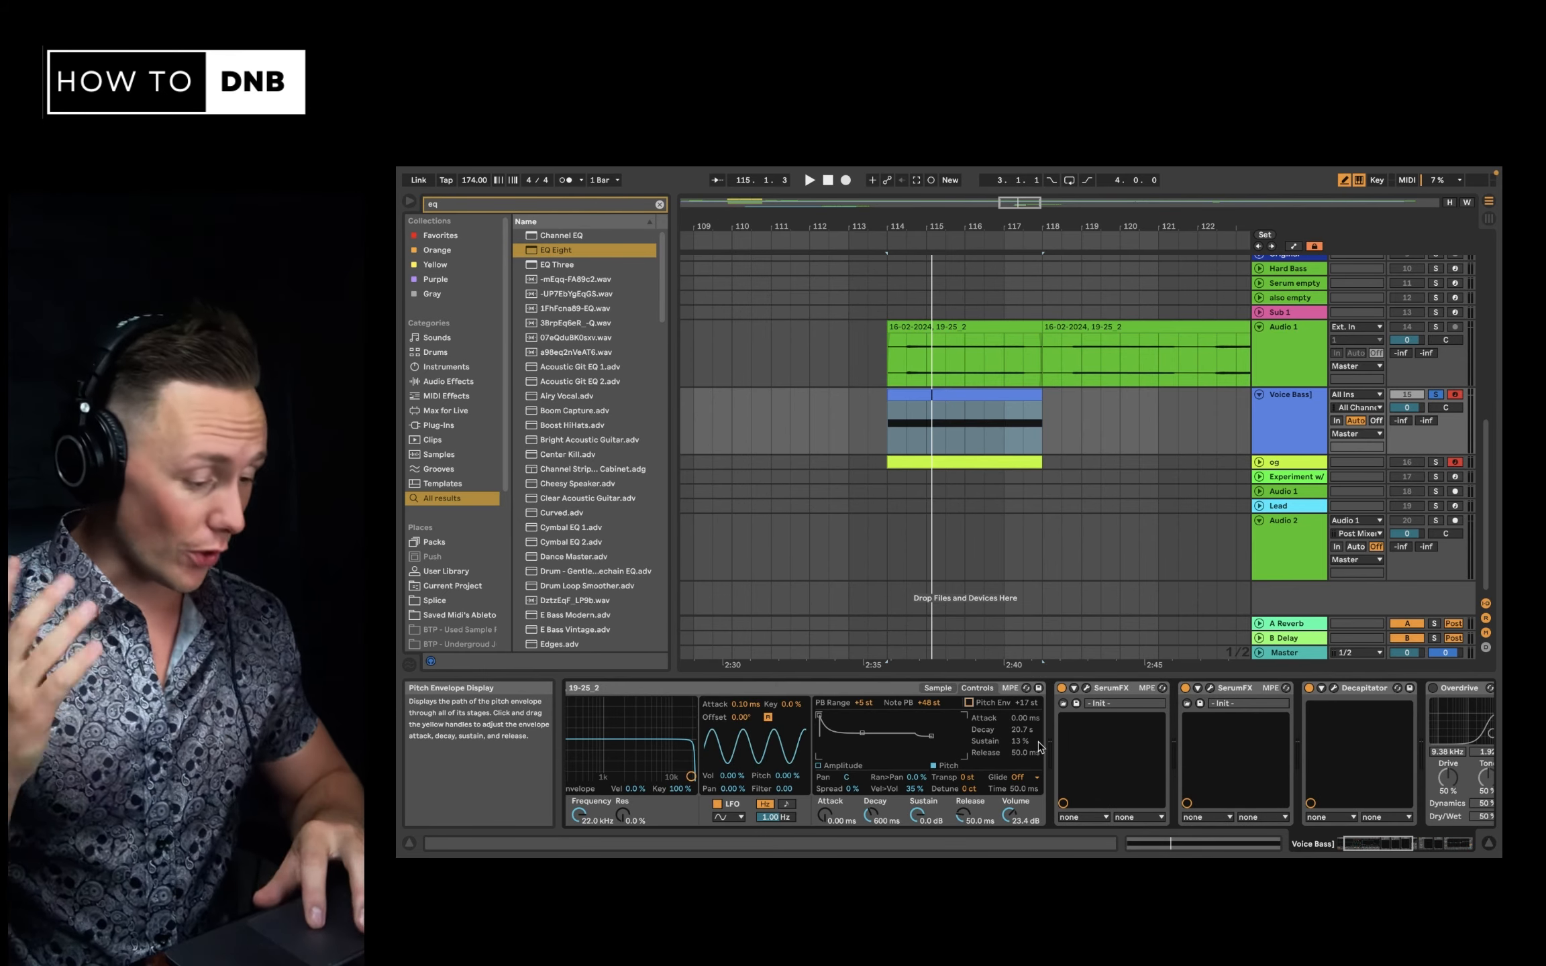
Group all effects from the first SerumFX to EQ Eight into an audio effect rack and bypass the rack
click(1121, 687)
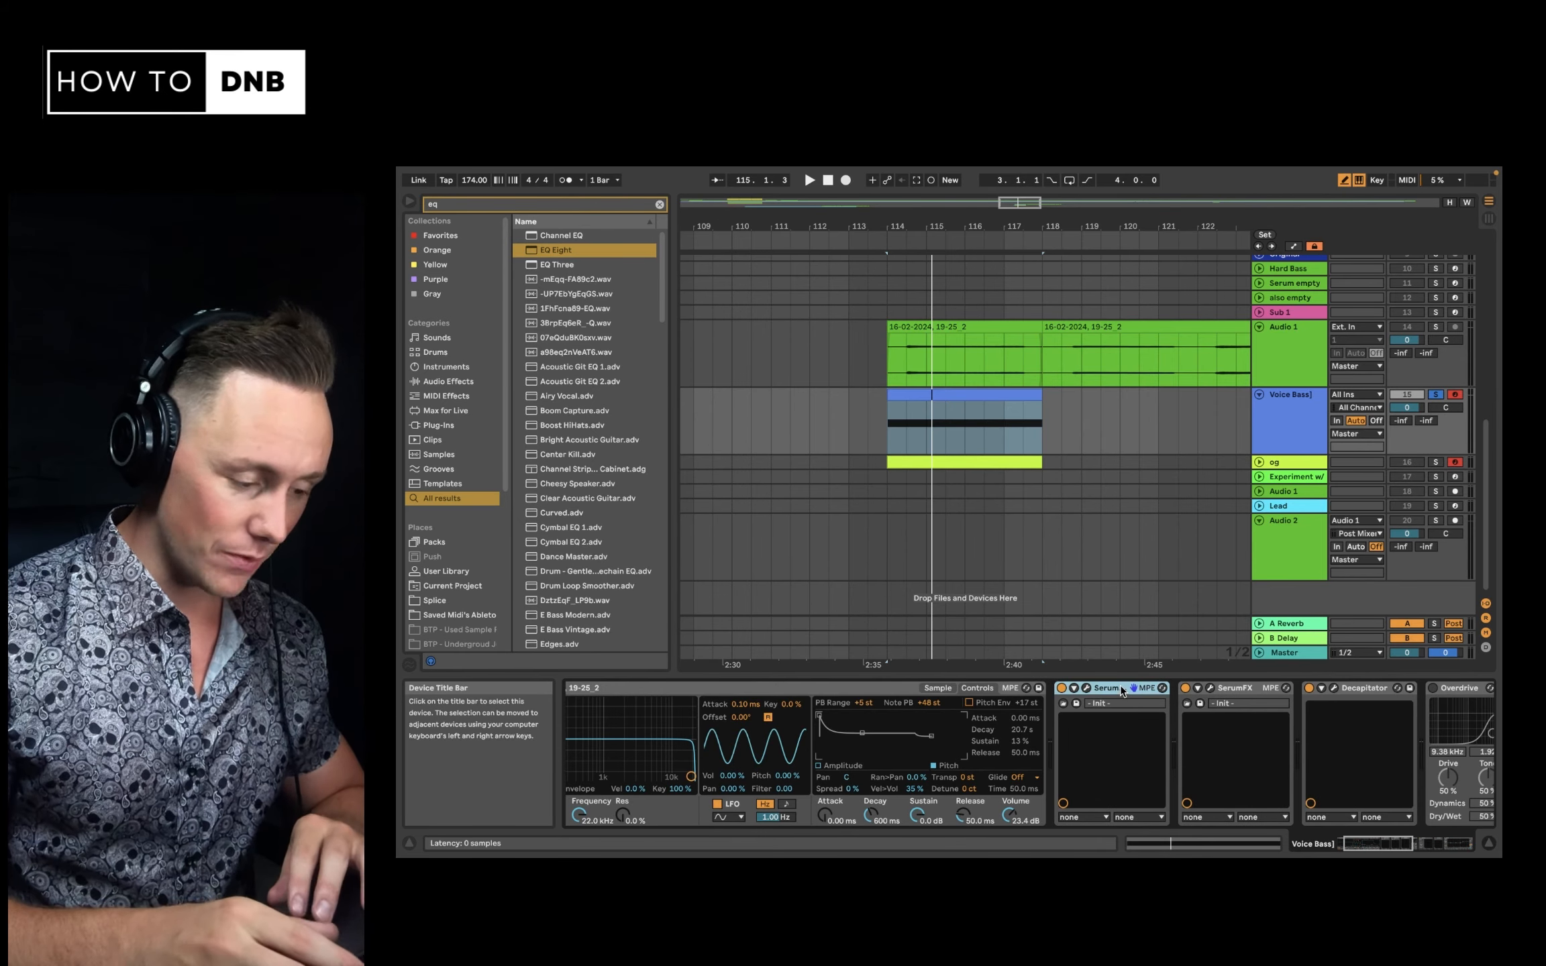
scroll(1122, 691, right, 3)
scroll(1015, 685, right, 8)
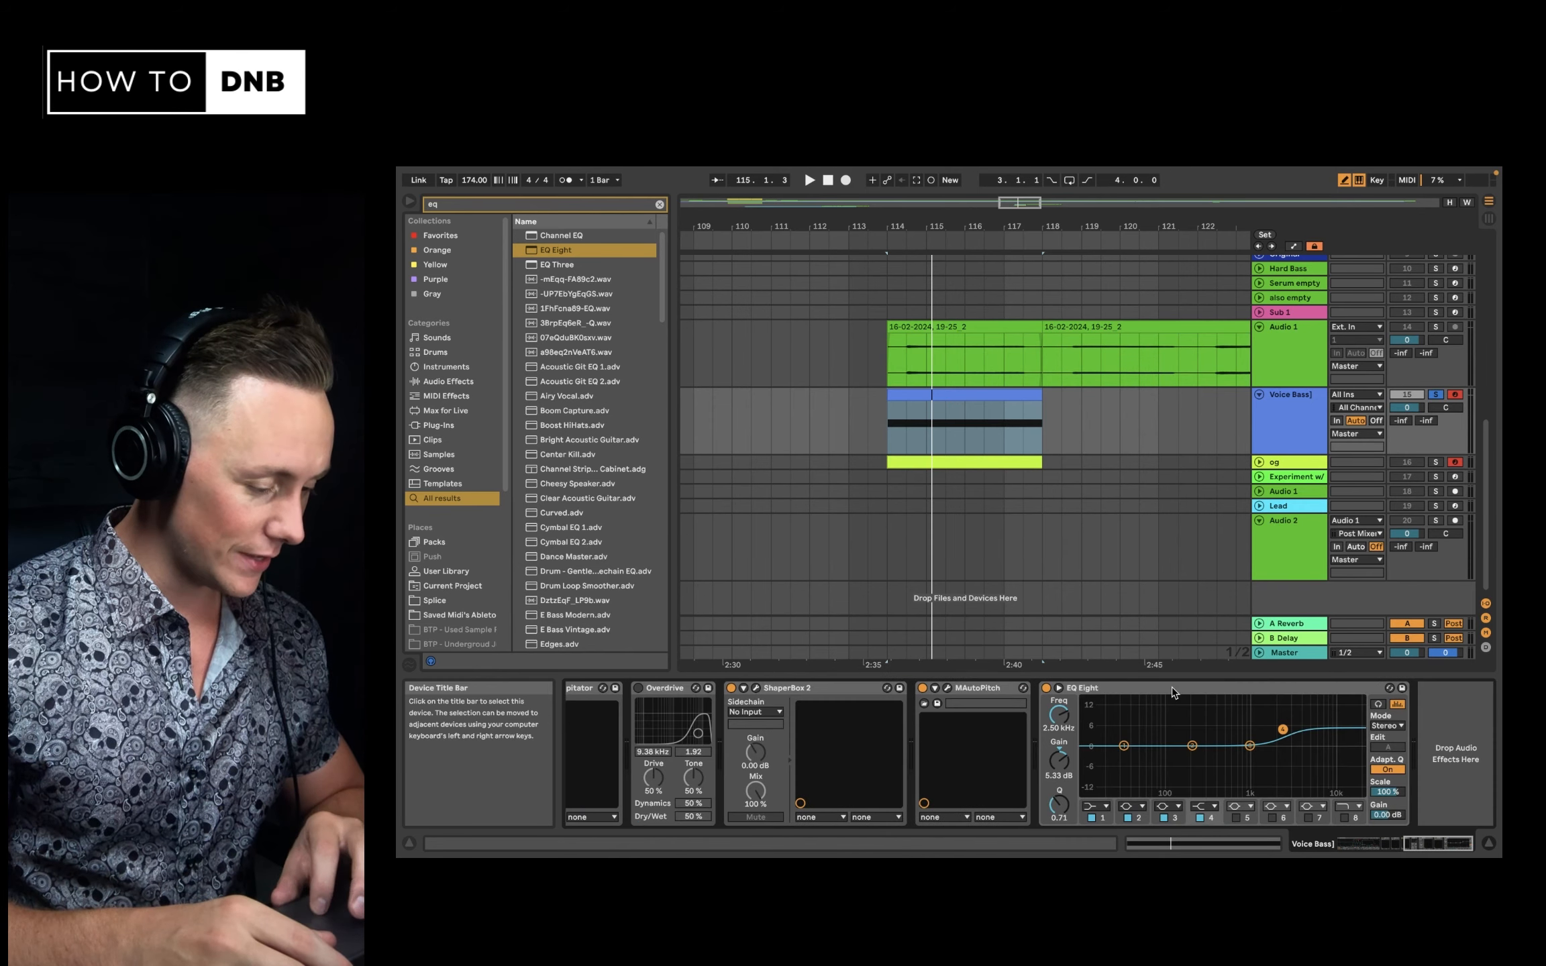
shift+click(1172, 688)
key(super+g)
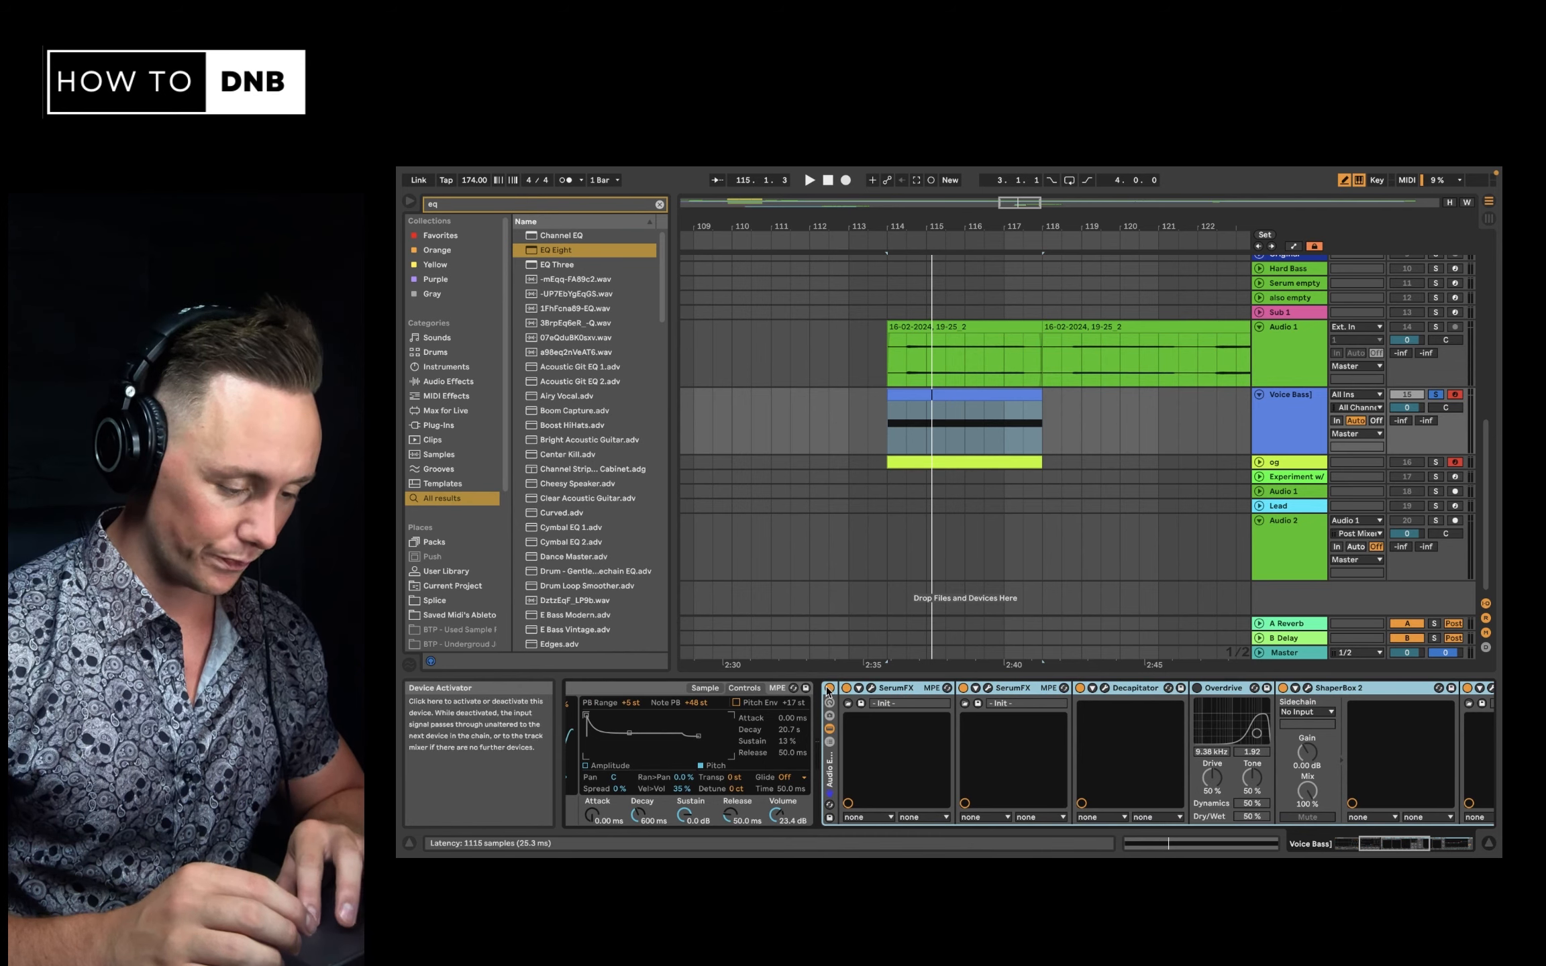
scroll(866, 706, left, 2)
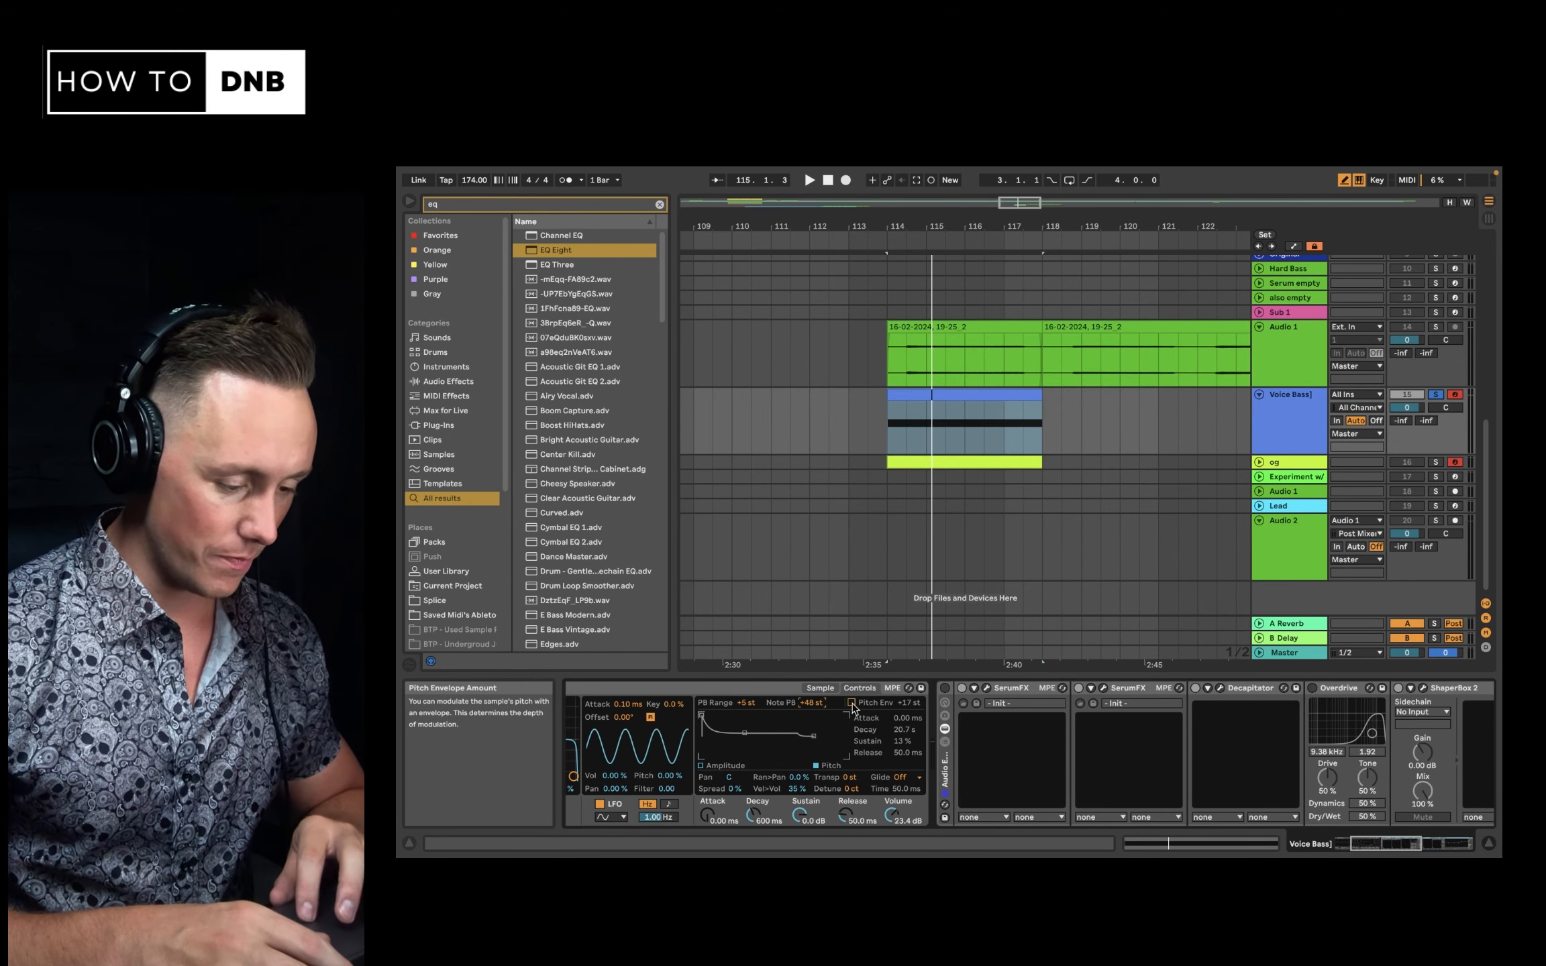
Move the first SerumFX out of the bypassed rack and place it directly before the rack
click(1011, 690)
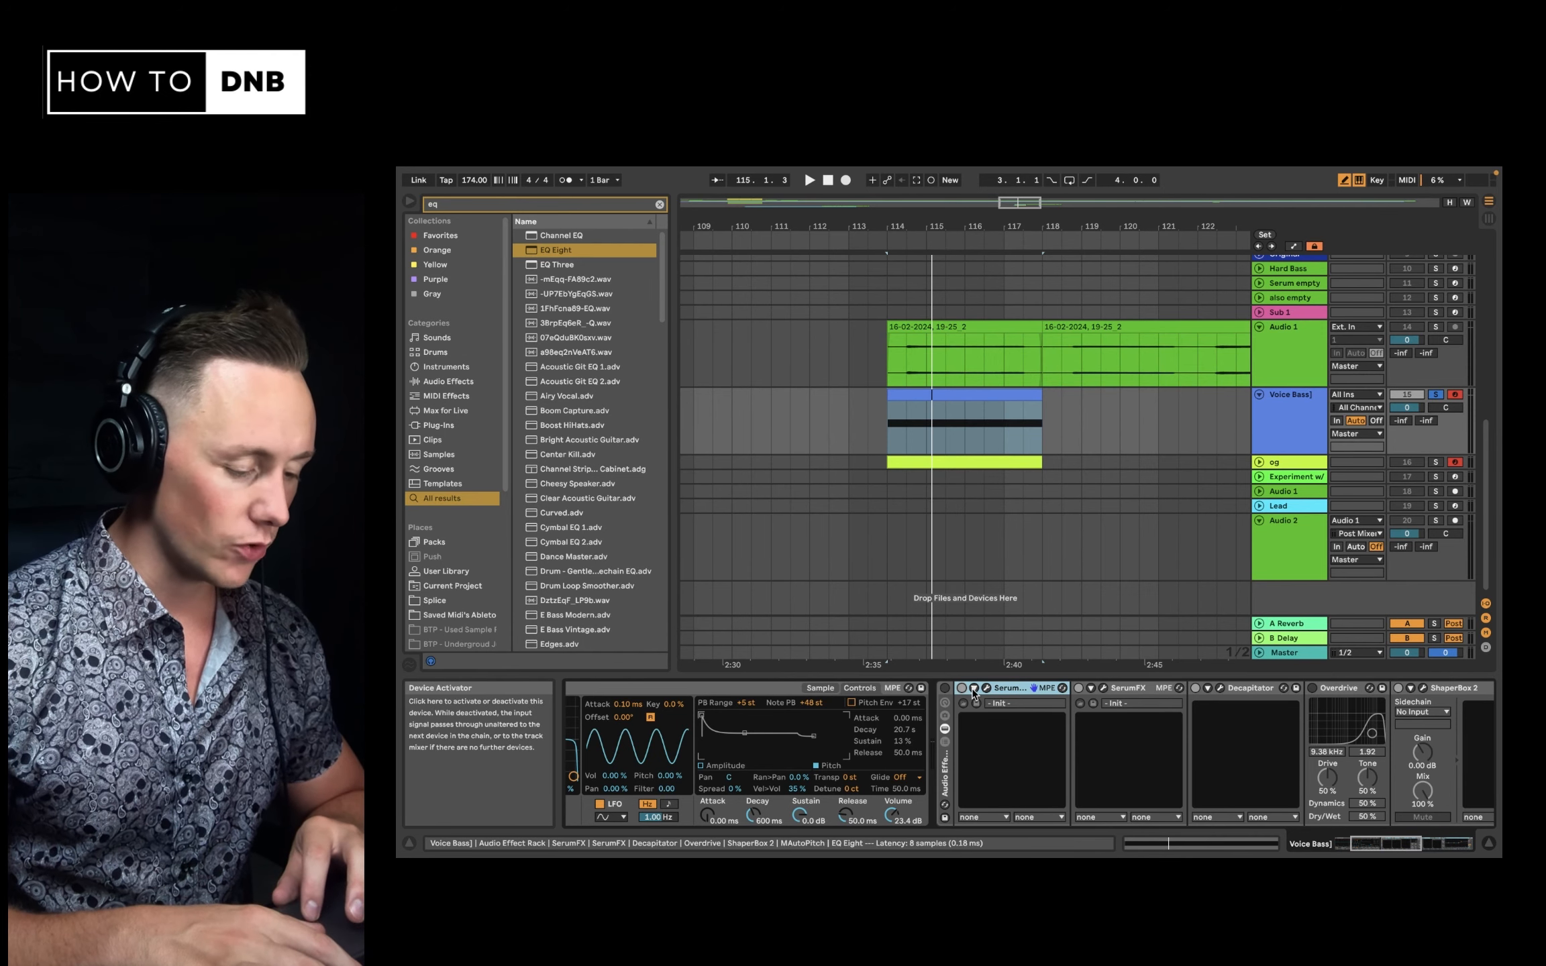
click(985, 693)
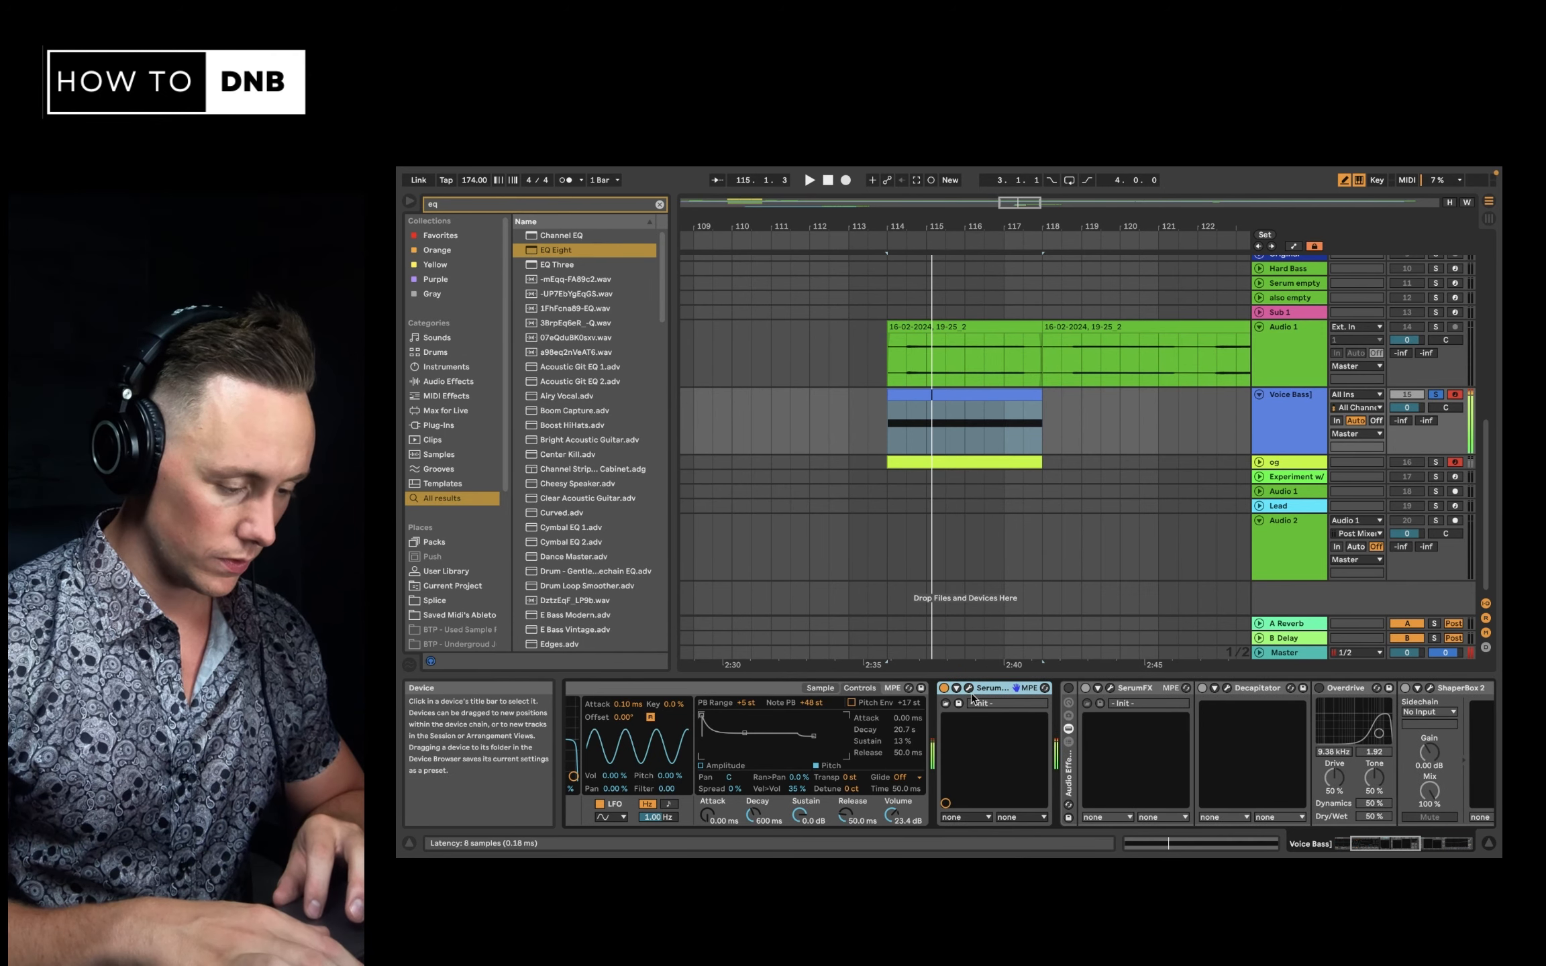